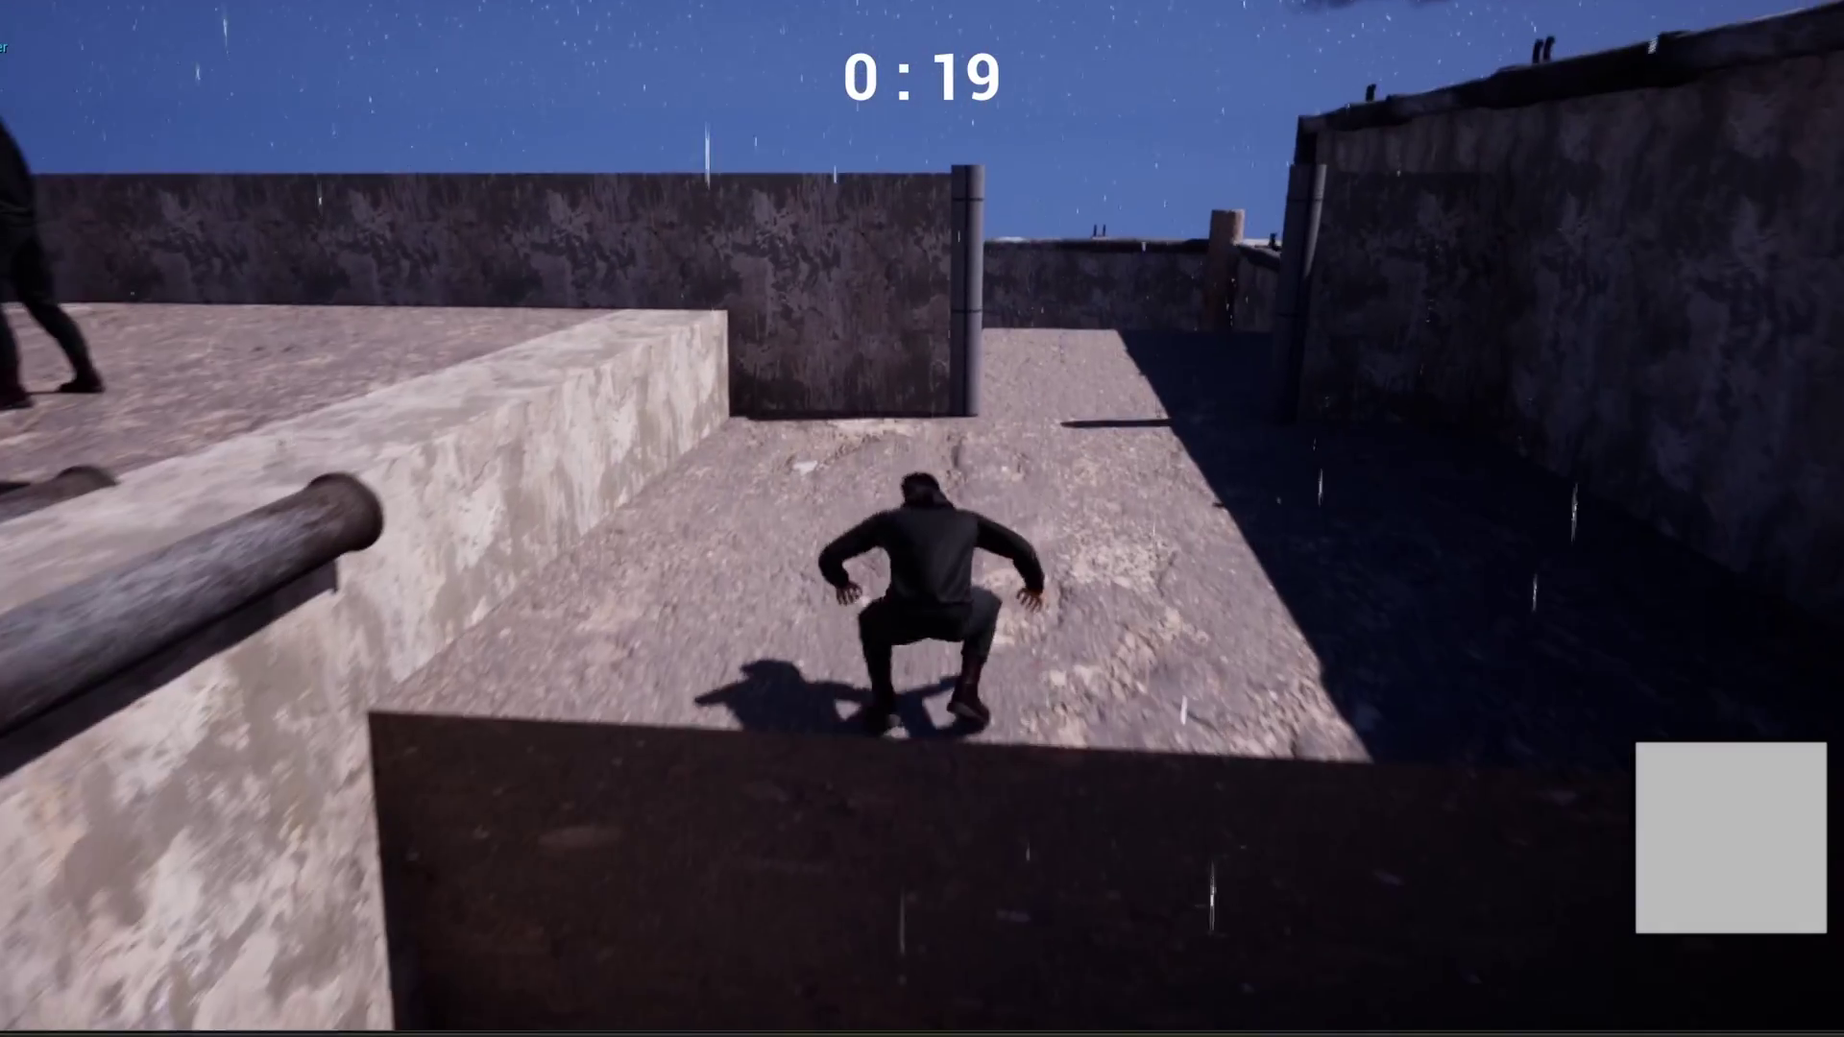
pyautogui.press('w')
pyautogui.press('space')
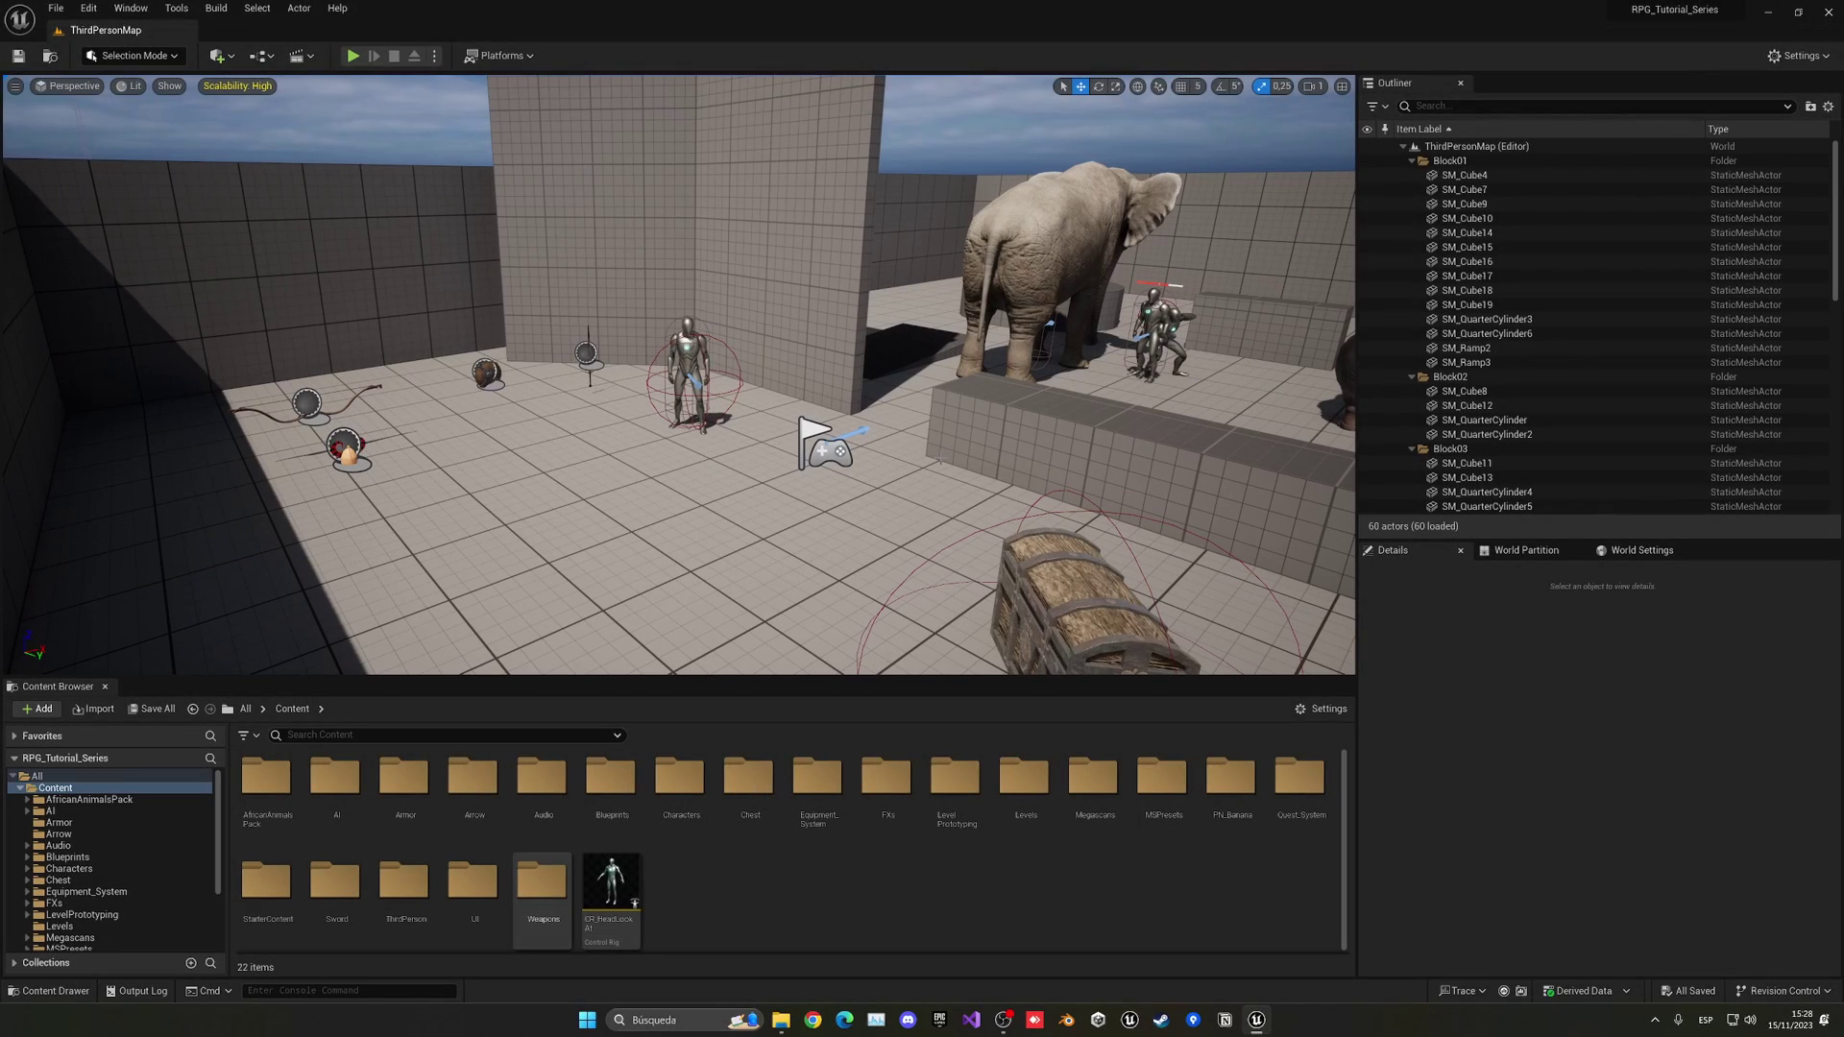
# Step: Create a folder named Animals inside the Audio content folder and open it
pyautogui.moveTo(679, 374); pyautogui.dragTo(890, 276, button='right')
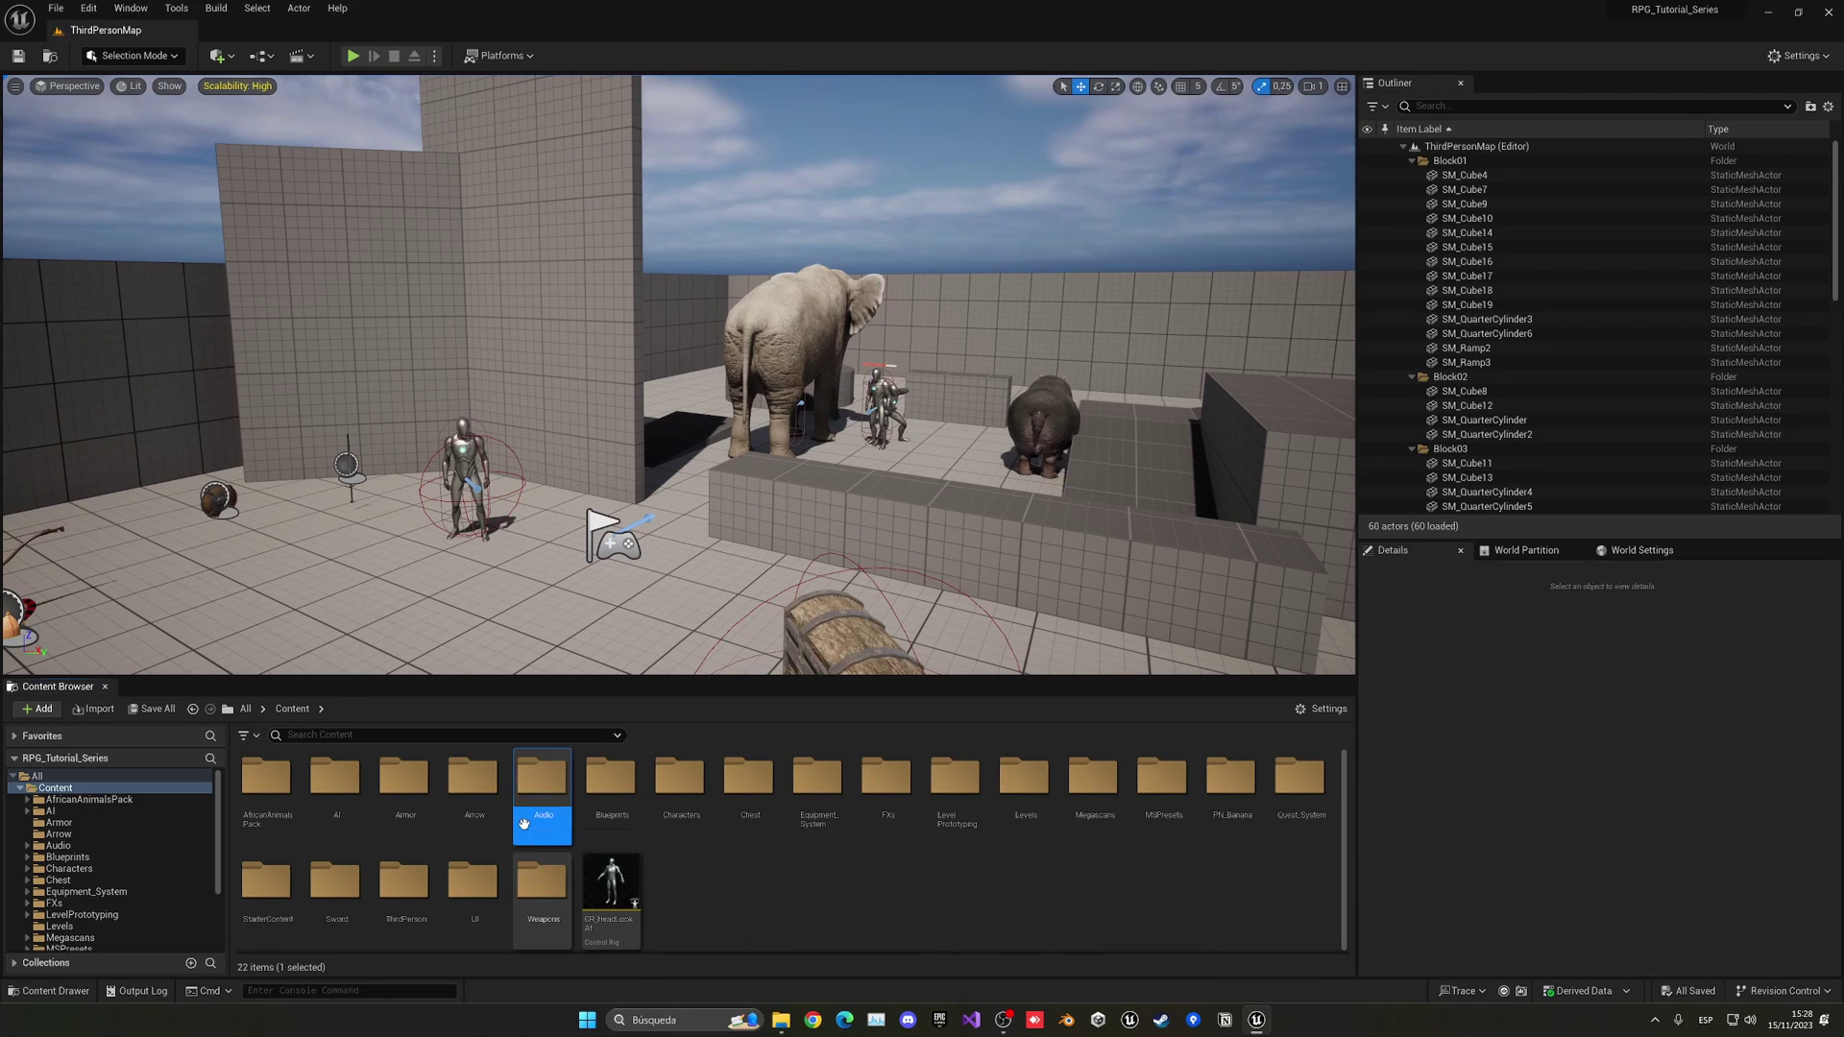
pyautogui.doubleClick(540, 776)
pyautogui.rightClick(505, 897)
pyautogui.click(565, 437)
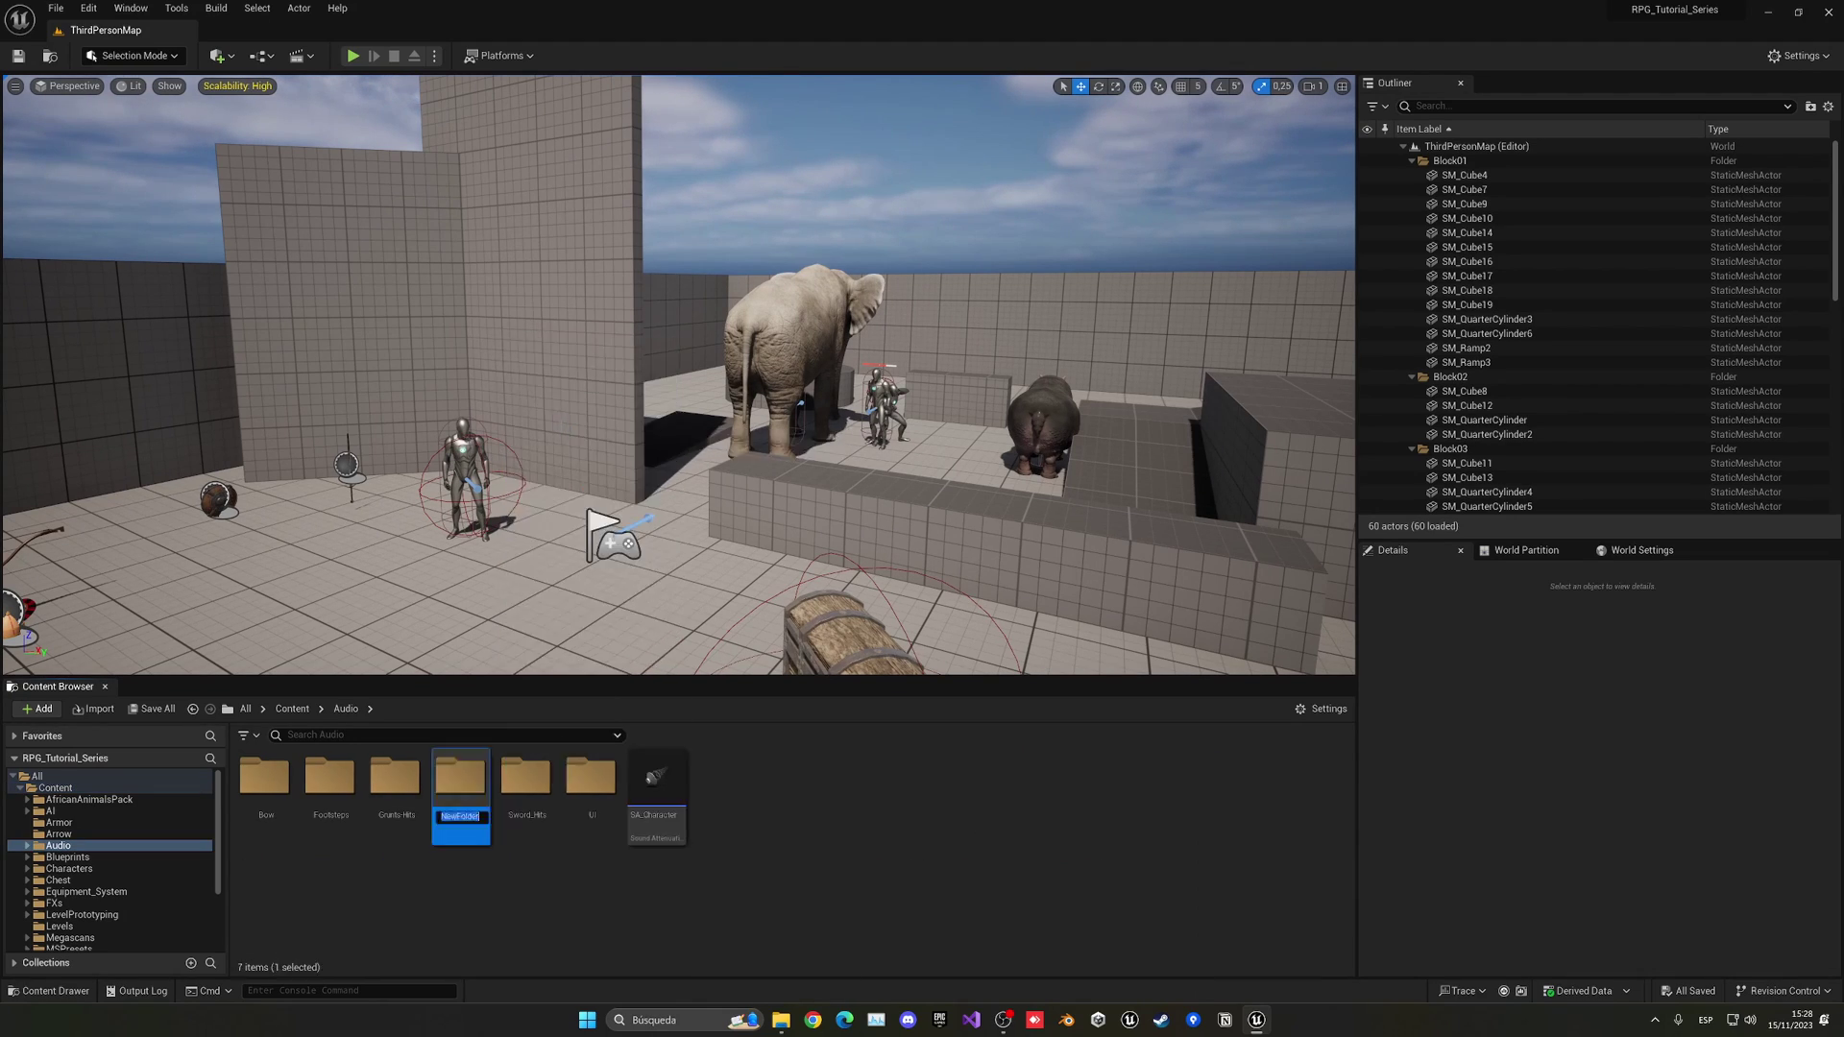
pyautogui.write('Animals')
pyautogui.press('Return')
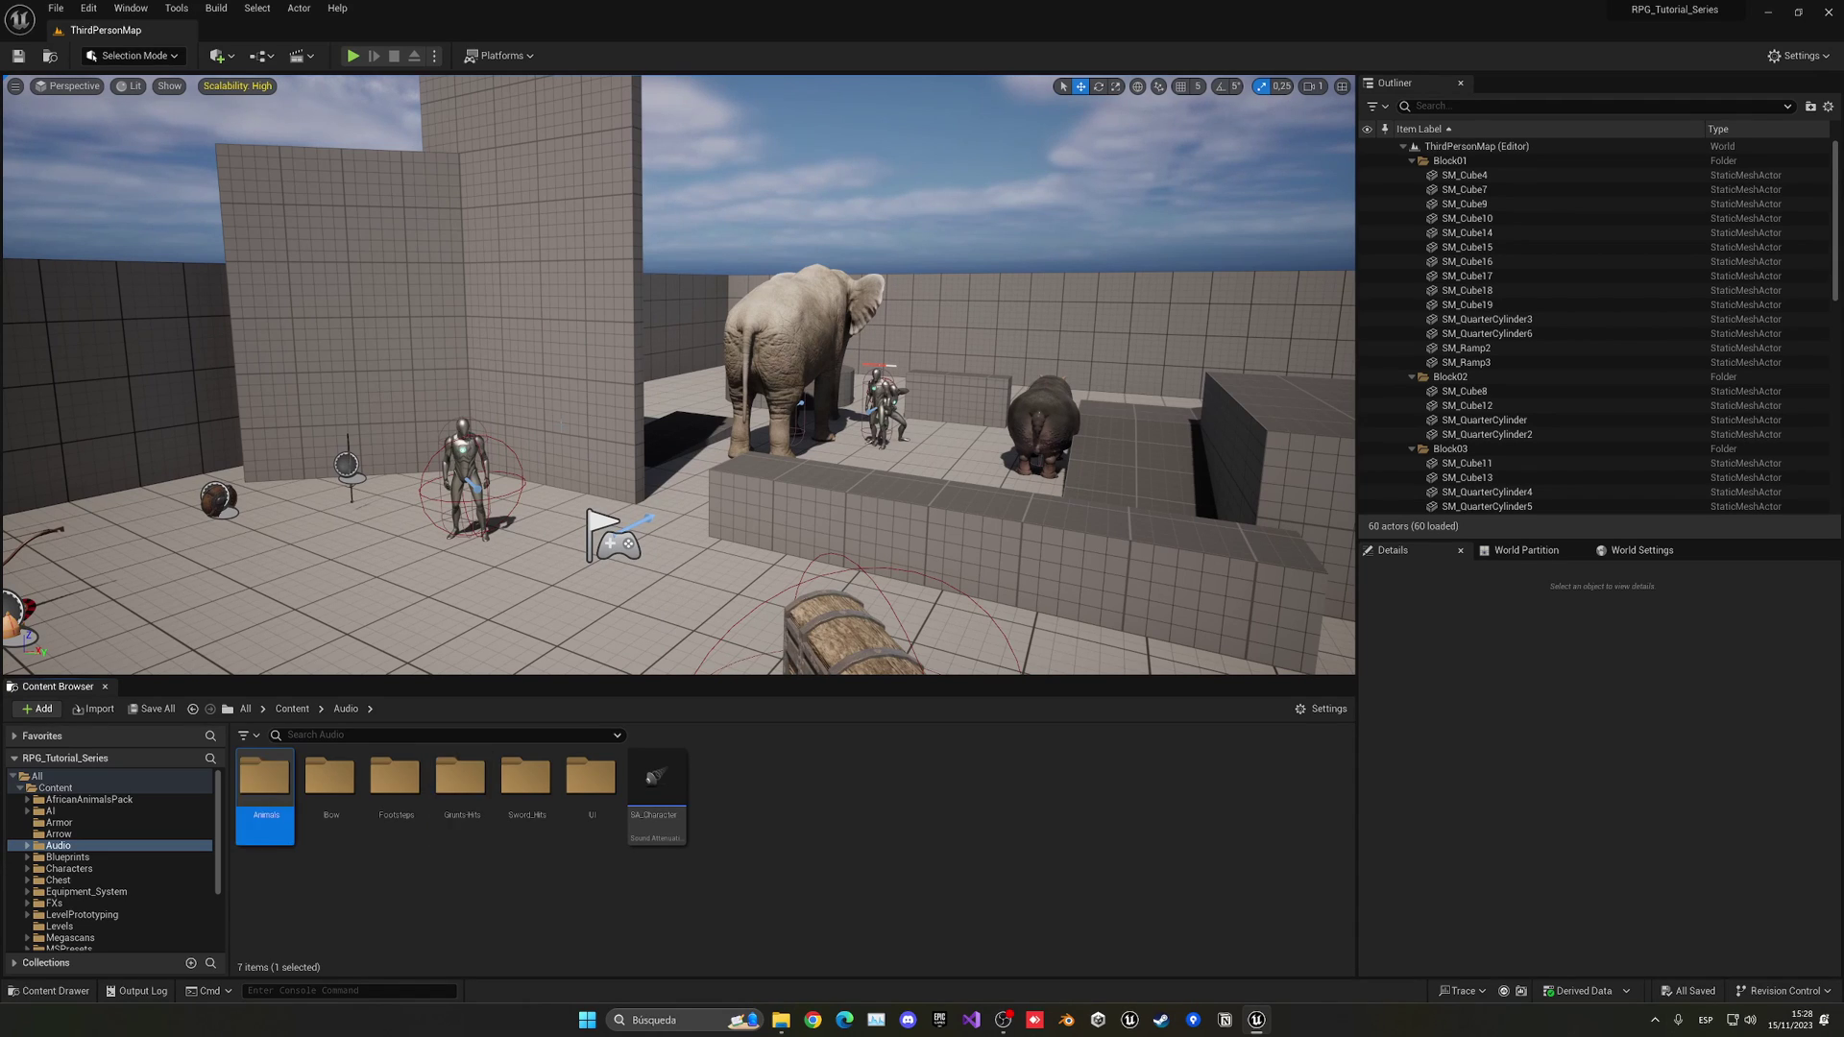
pyautogui.press('Return')
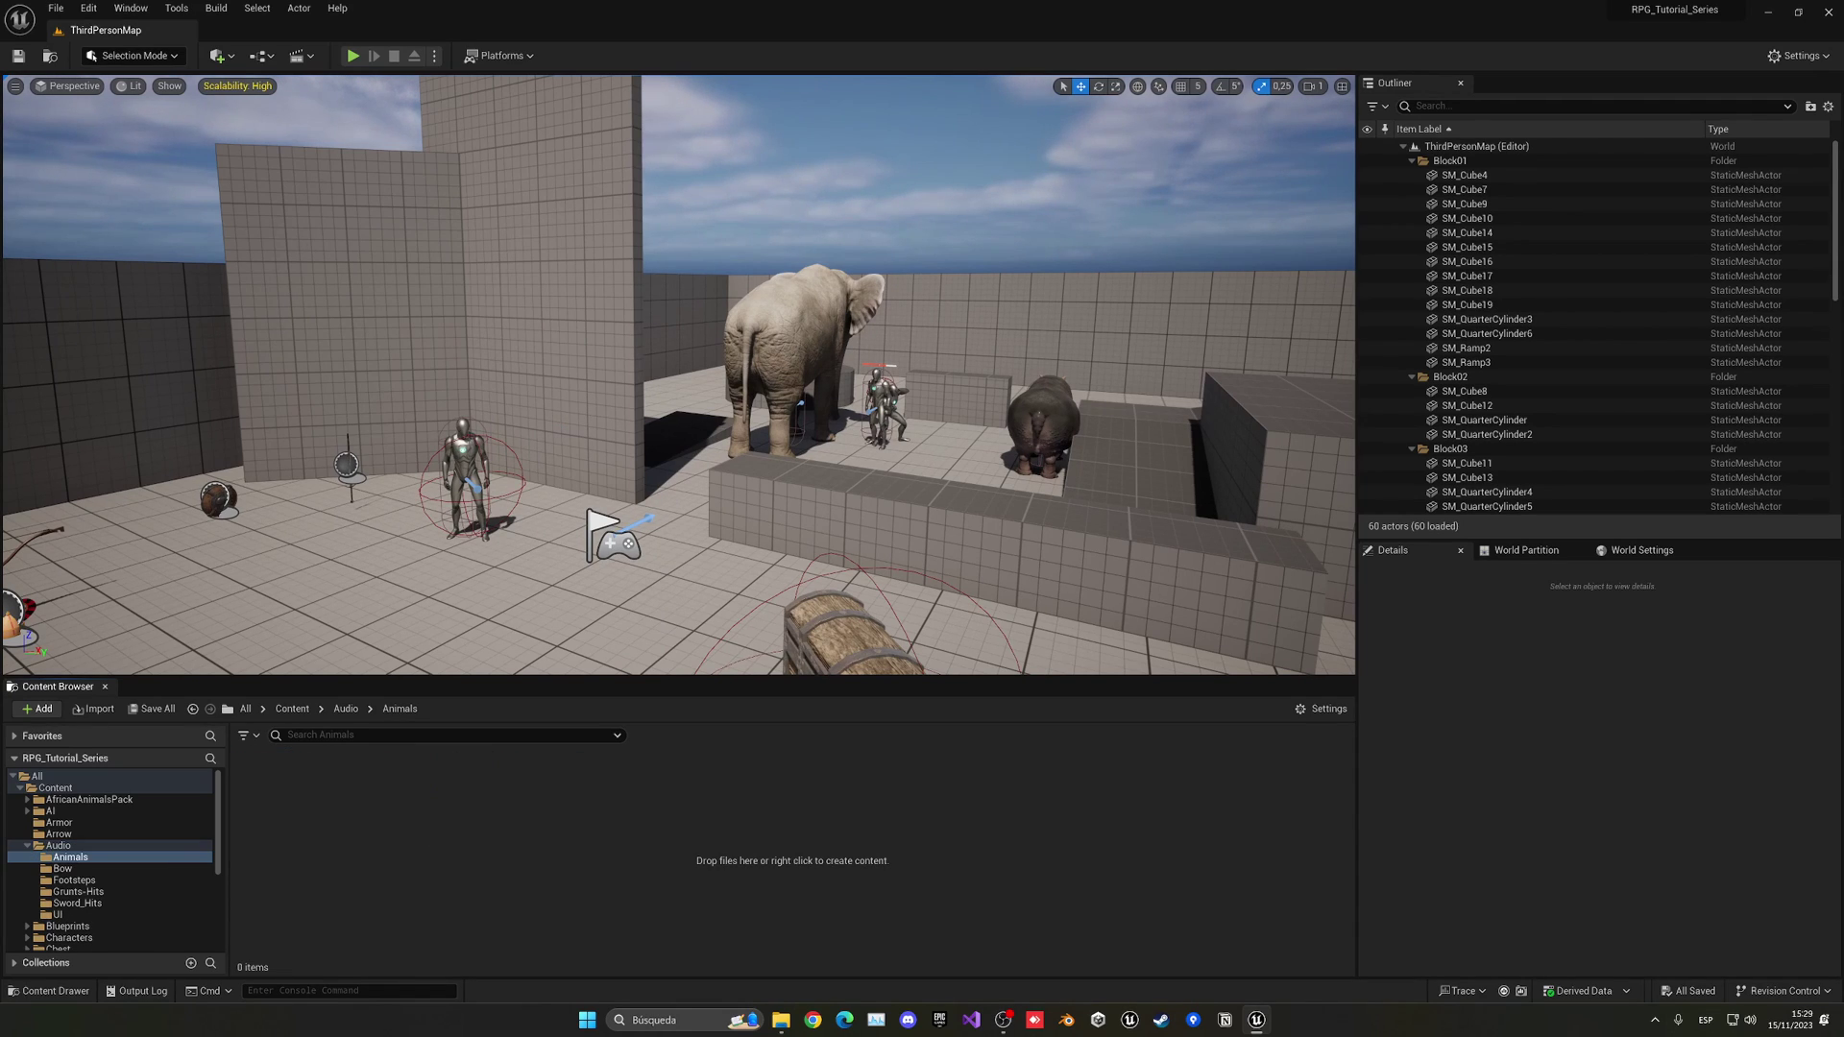
# Step: Import Elephant.flac and Hippo.wav from the Animal Sounds resource folder into the Audio/Animals folder
pyautogui.hotkey('alt', 'Tab')
pyautogui.moveTo(101, 361); pyautogui.dragTo(327, 787)
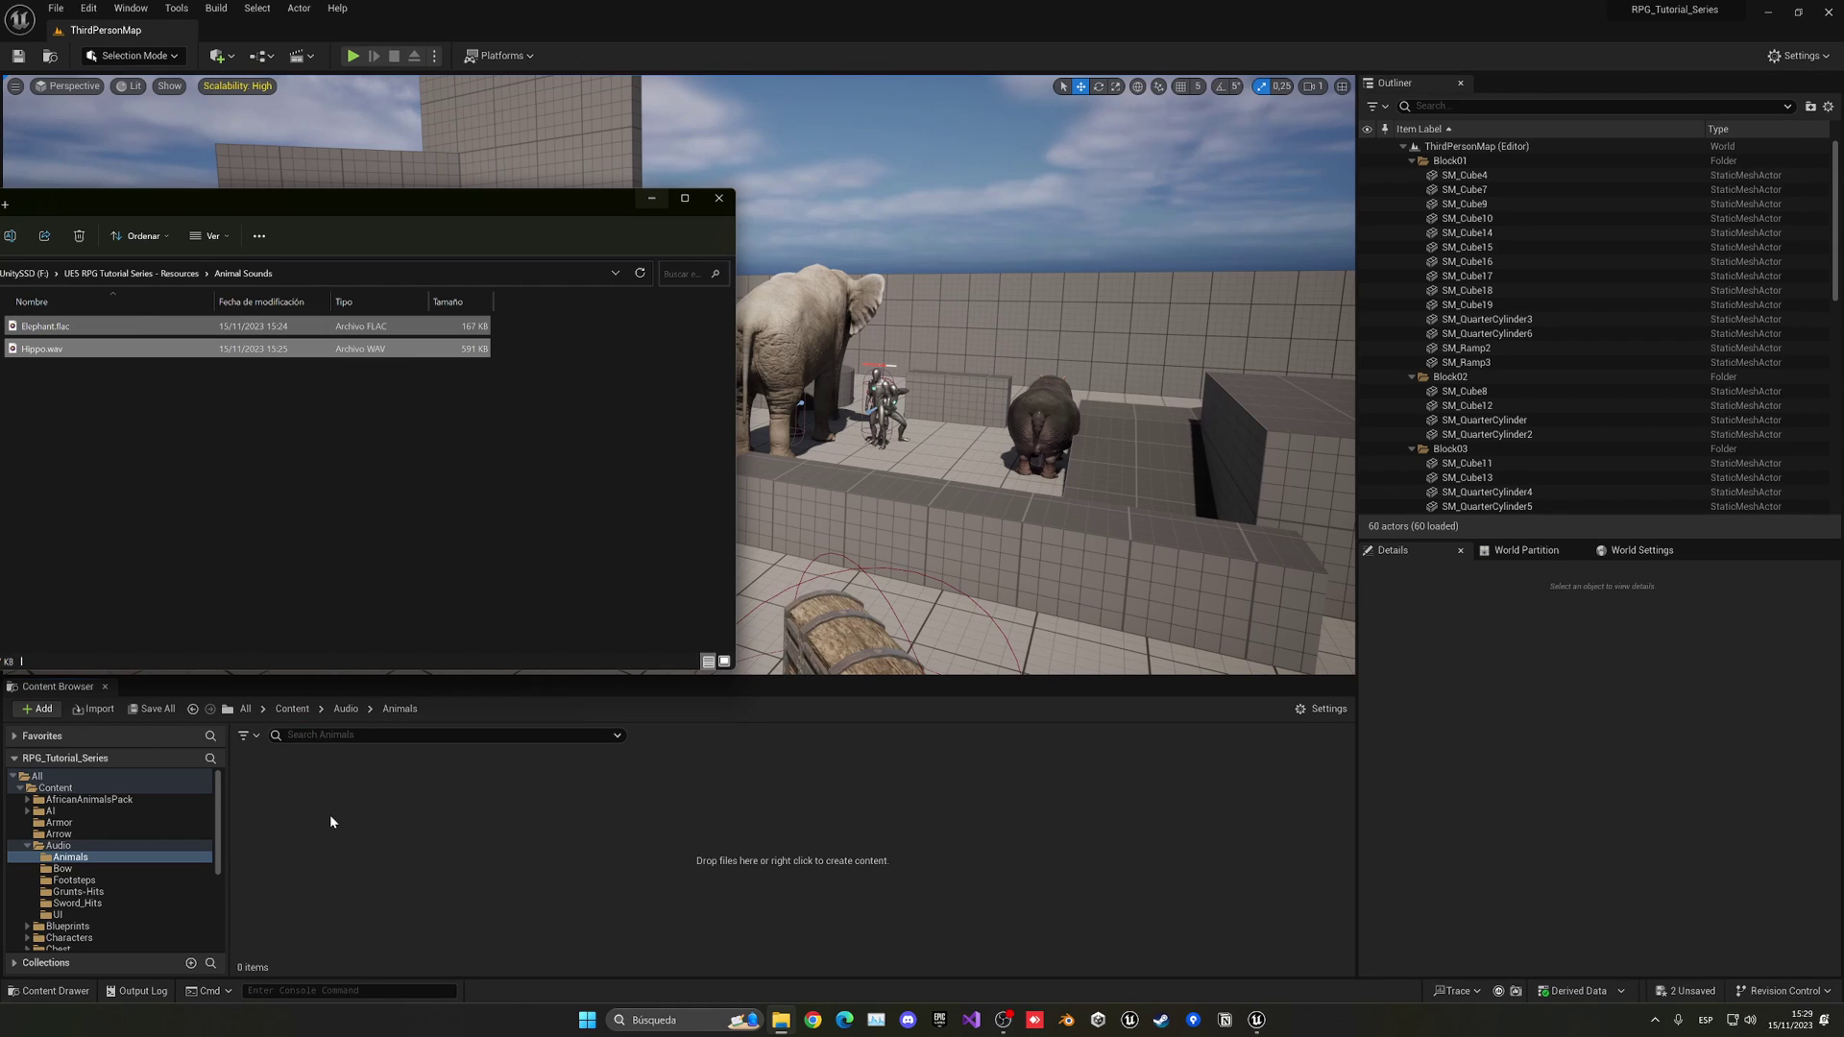
pyautogui.click(720, 202)
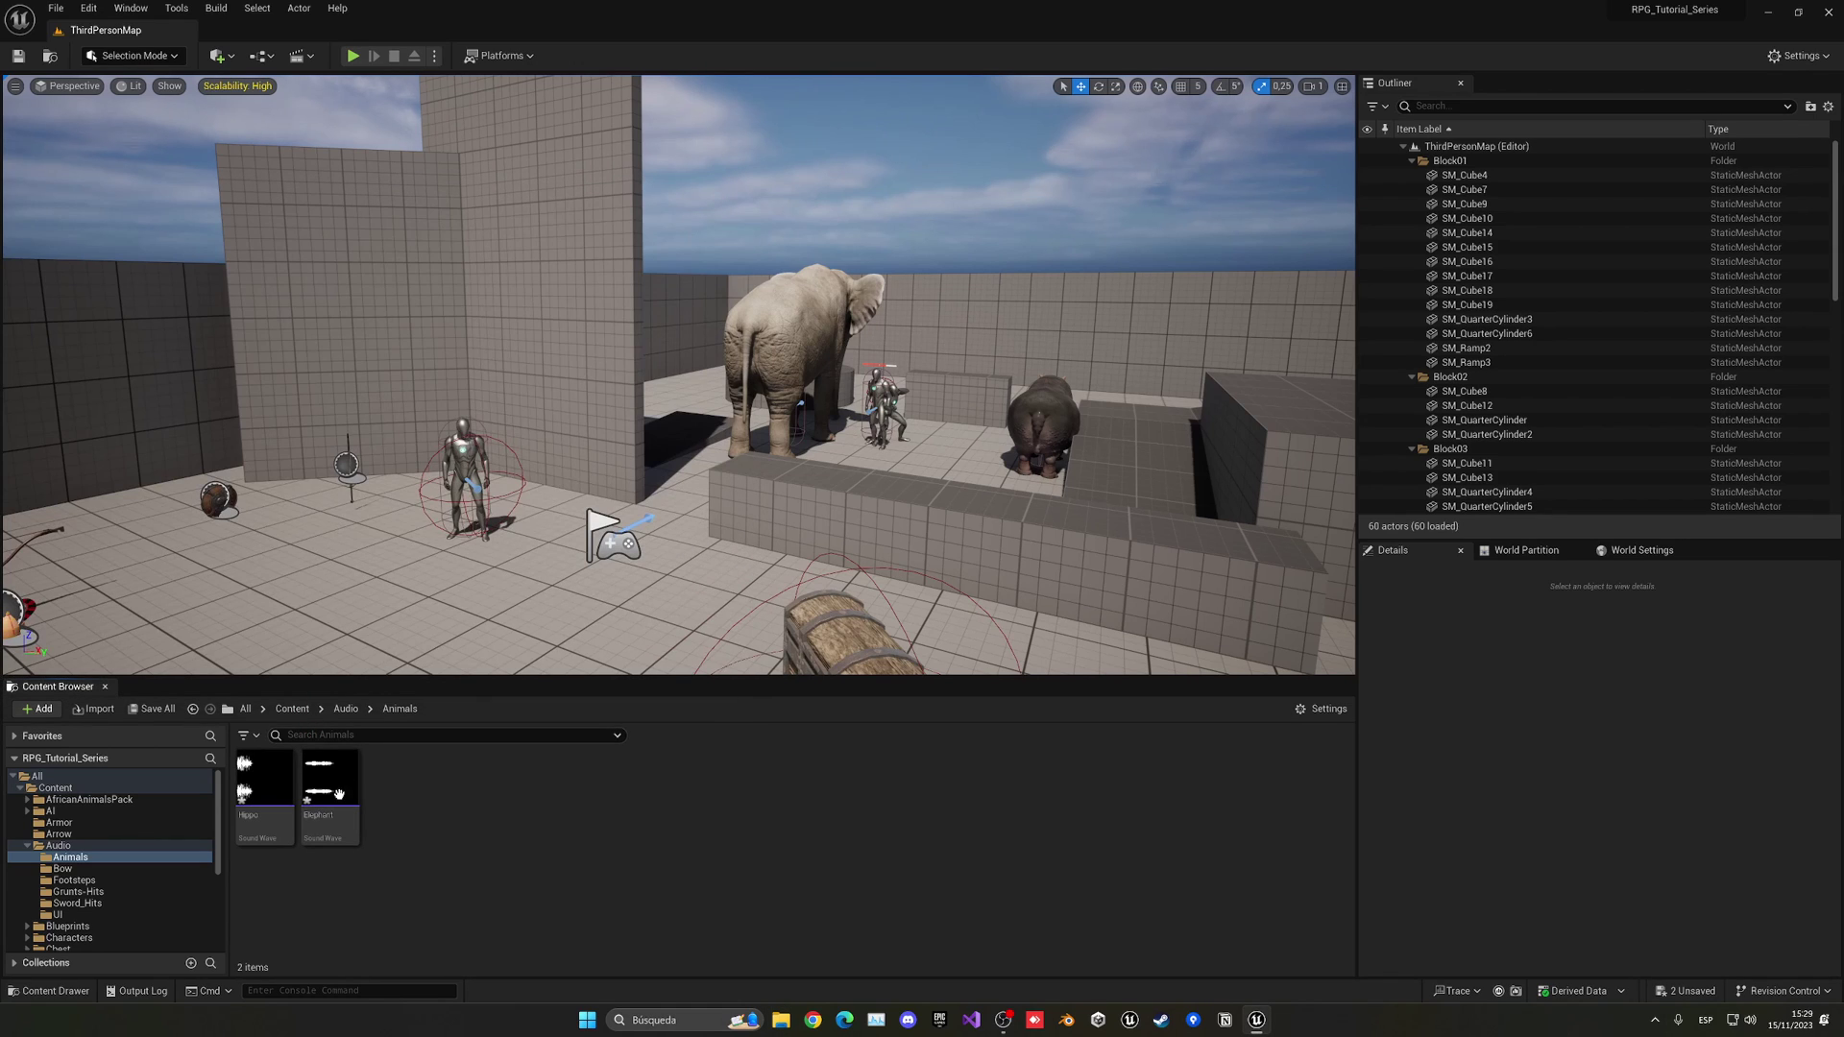
# Step: Preview the imported Hippo and Elephant sound waves
pyautogui.moveTo(264, 778)
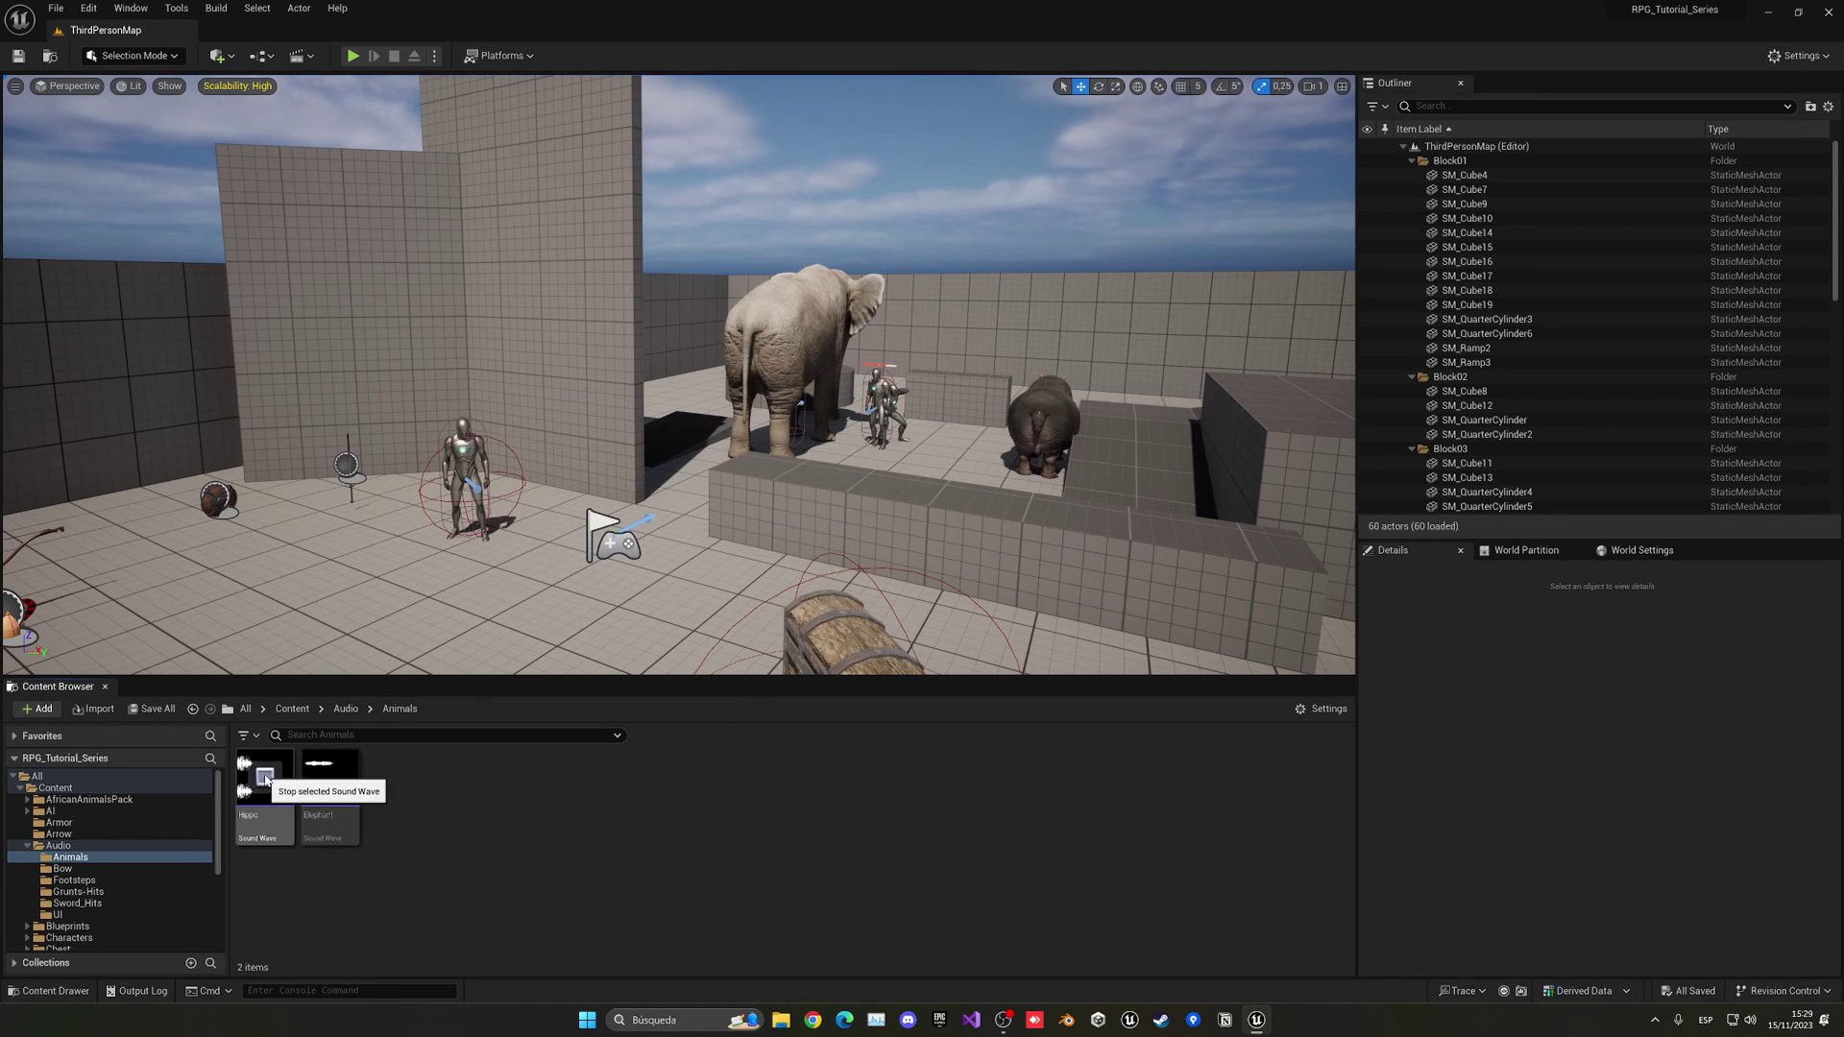
pyautogui.click(329, 783)
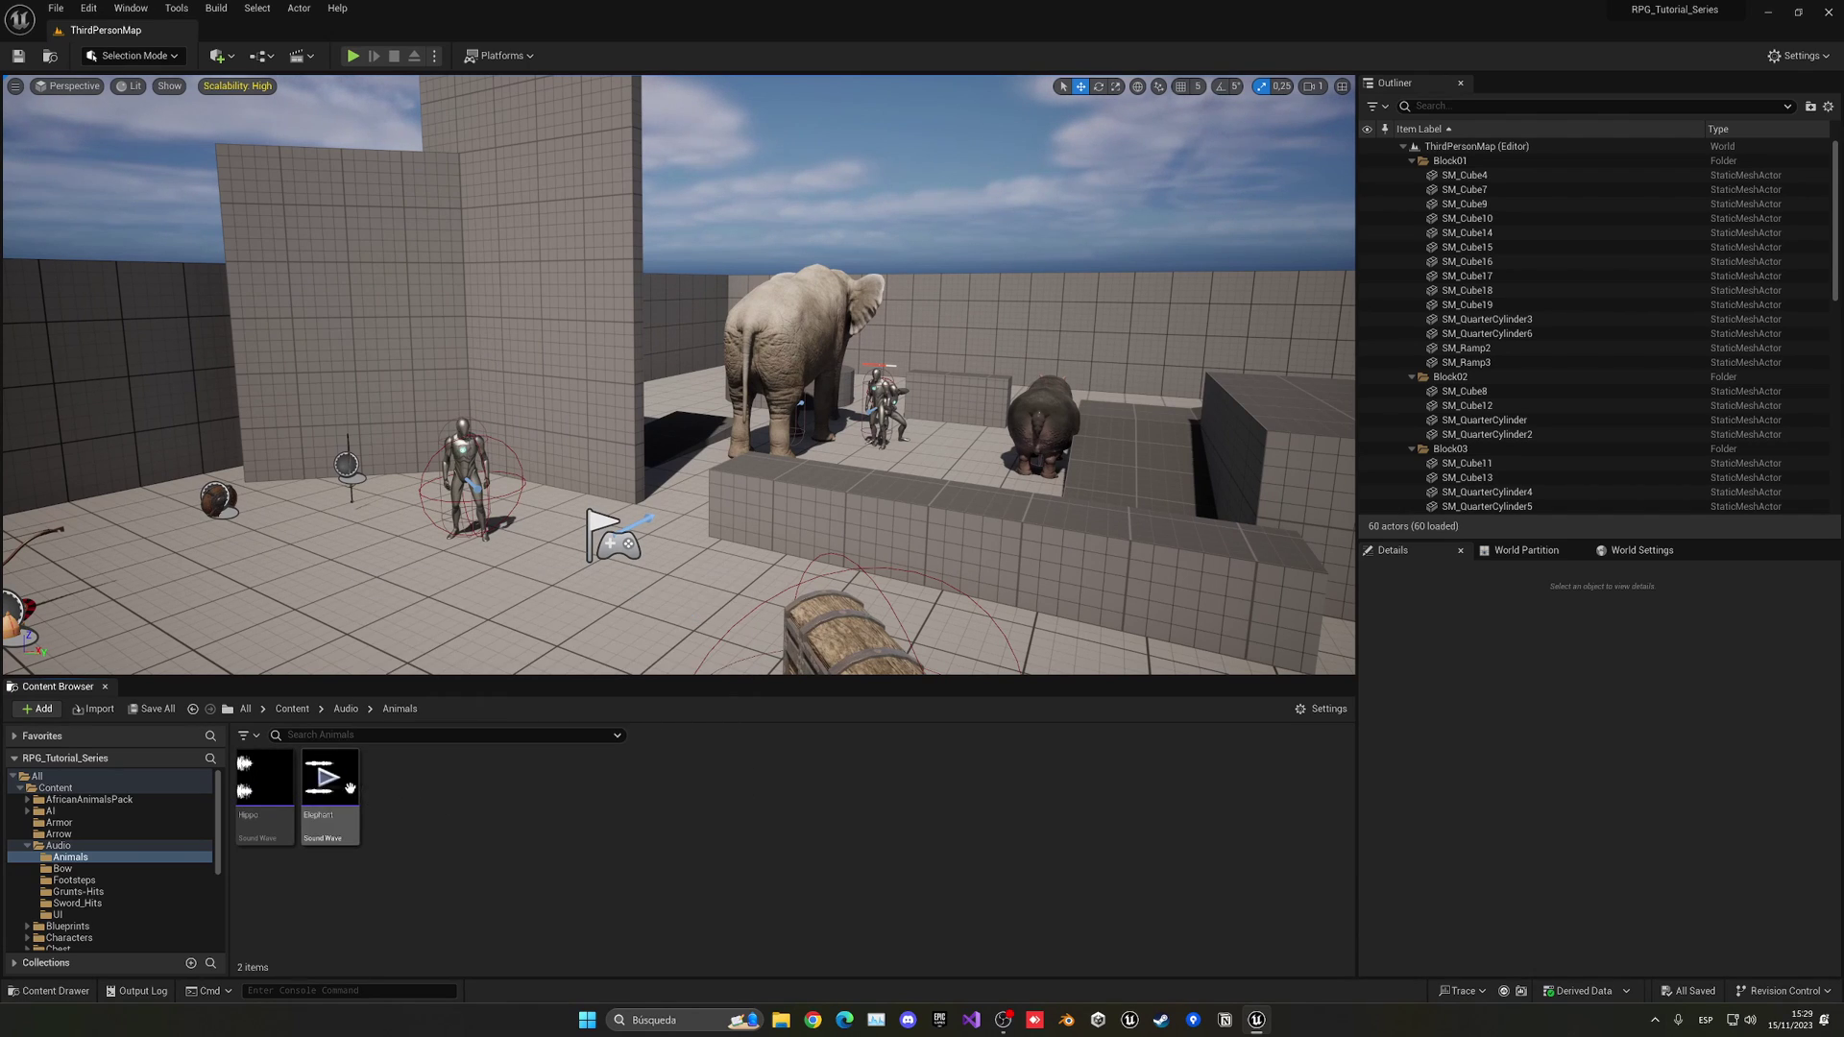
pyautogui.rightClick(414, 810)
pyautogui.click(413, 812)
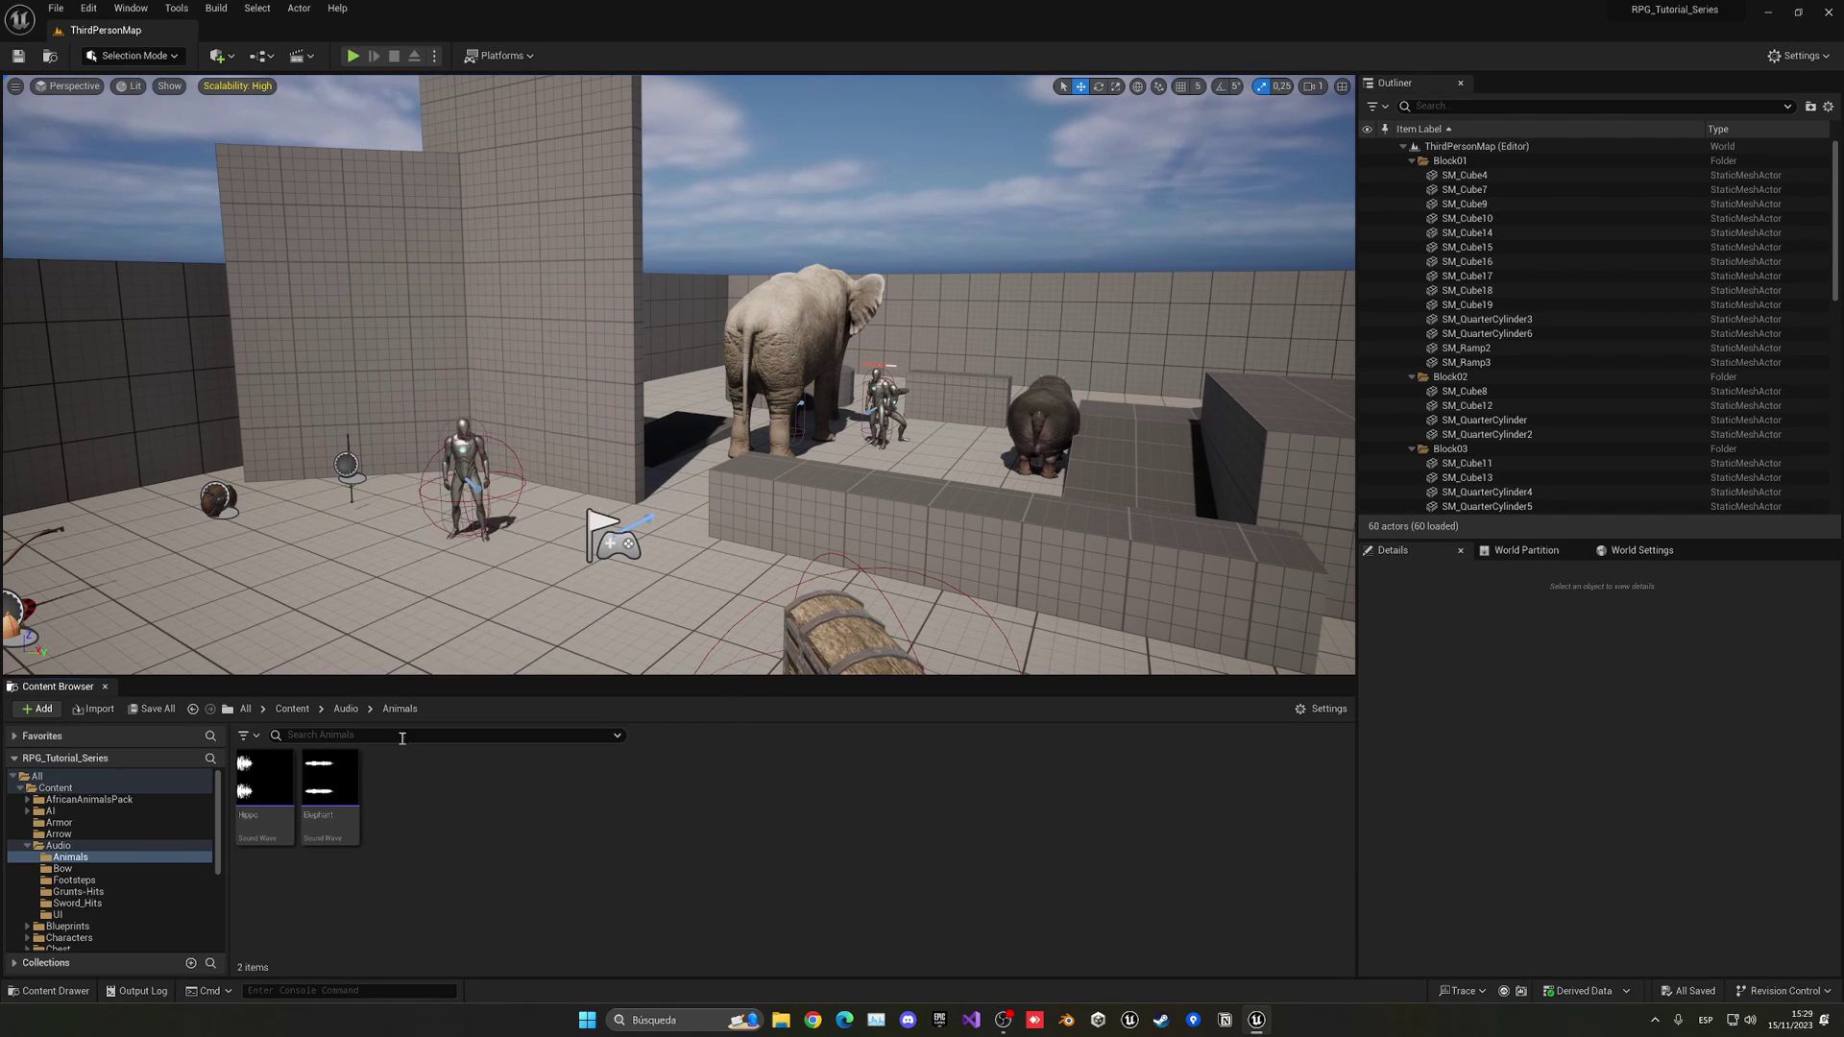
# Step: Copy the MS_SandFootstep MetaSound from Audio/Footsteps into Audio/Animals and rename the copy MS_Elephant
pyautogui.click(345, 709)
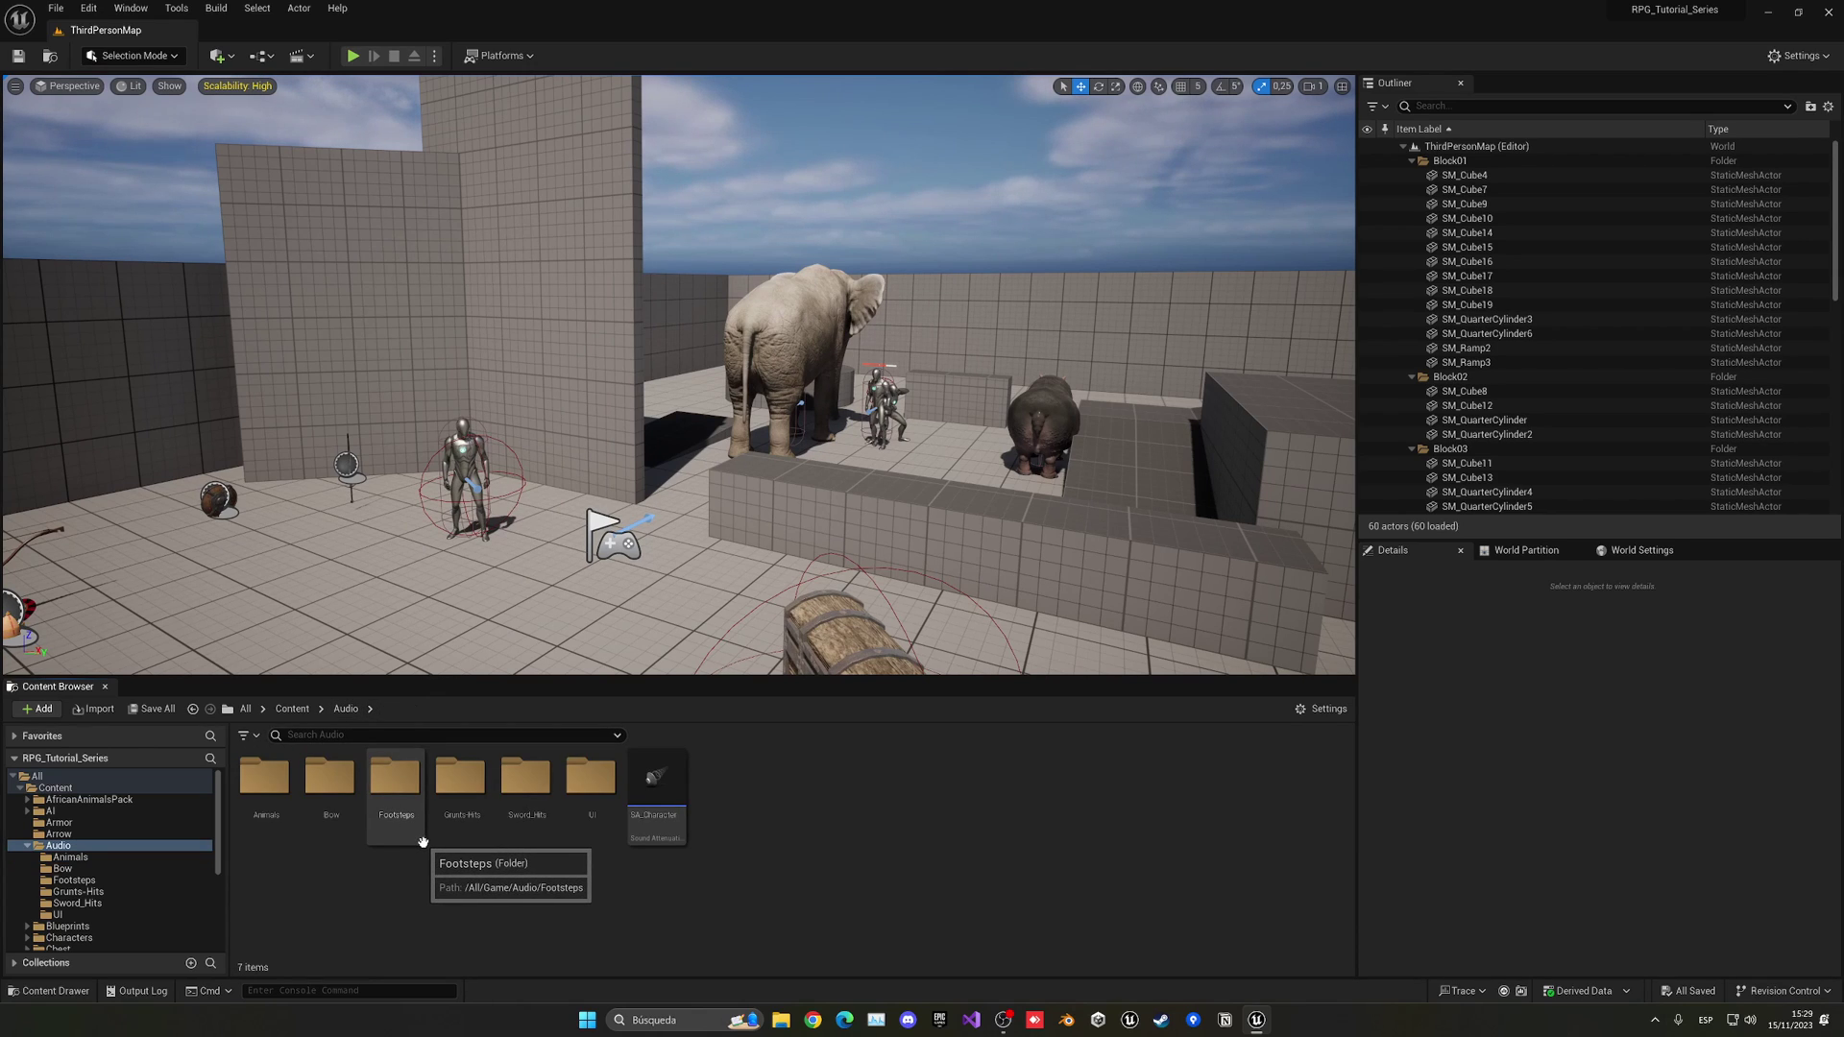
pyautogui.doubleClick(422, 842)
pyautogui.click(461, 826)
pyautogui.click(414, 834)
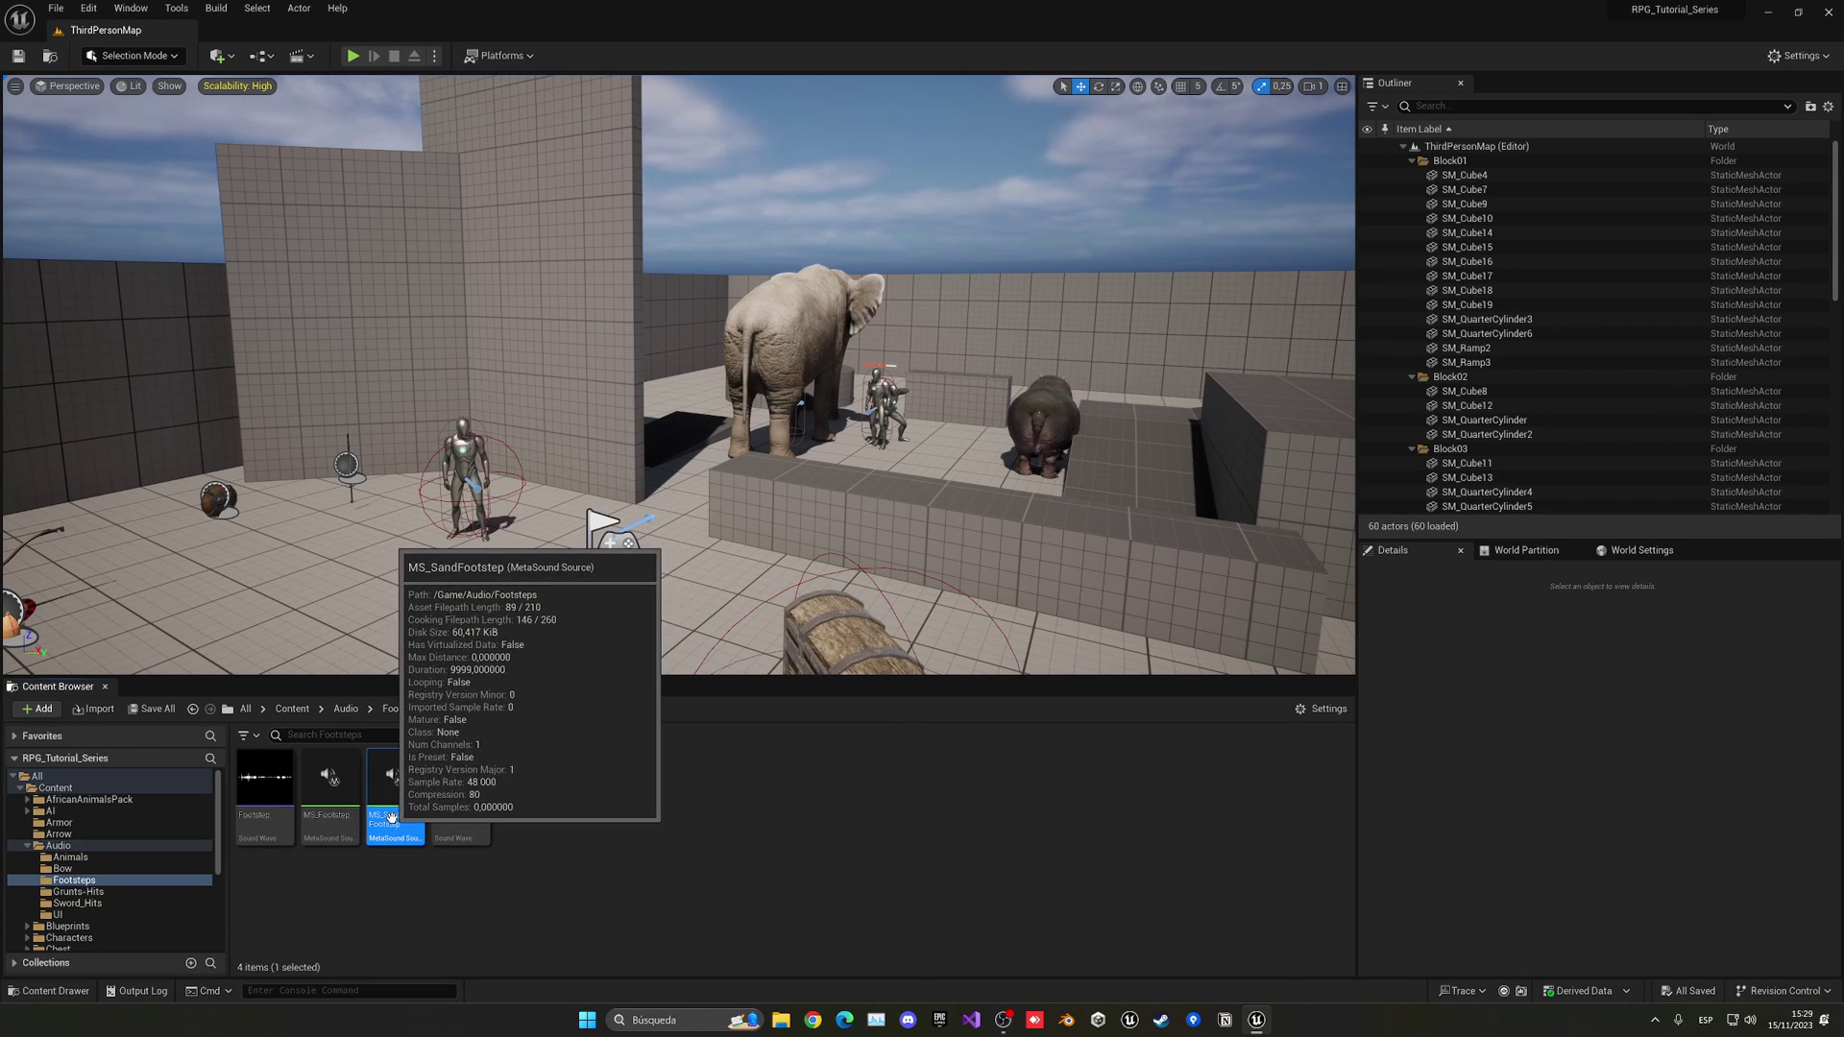
pyautogui.moveTo(399, 823); pyautogui.dragTo(100, 863)
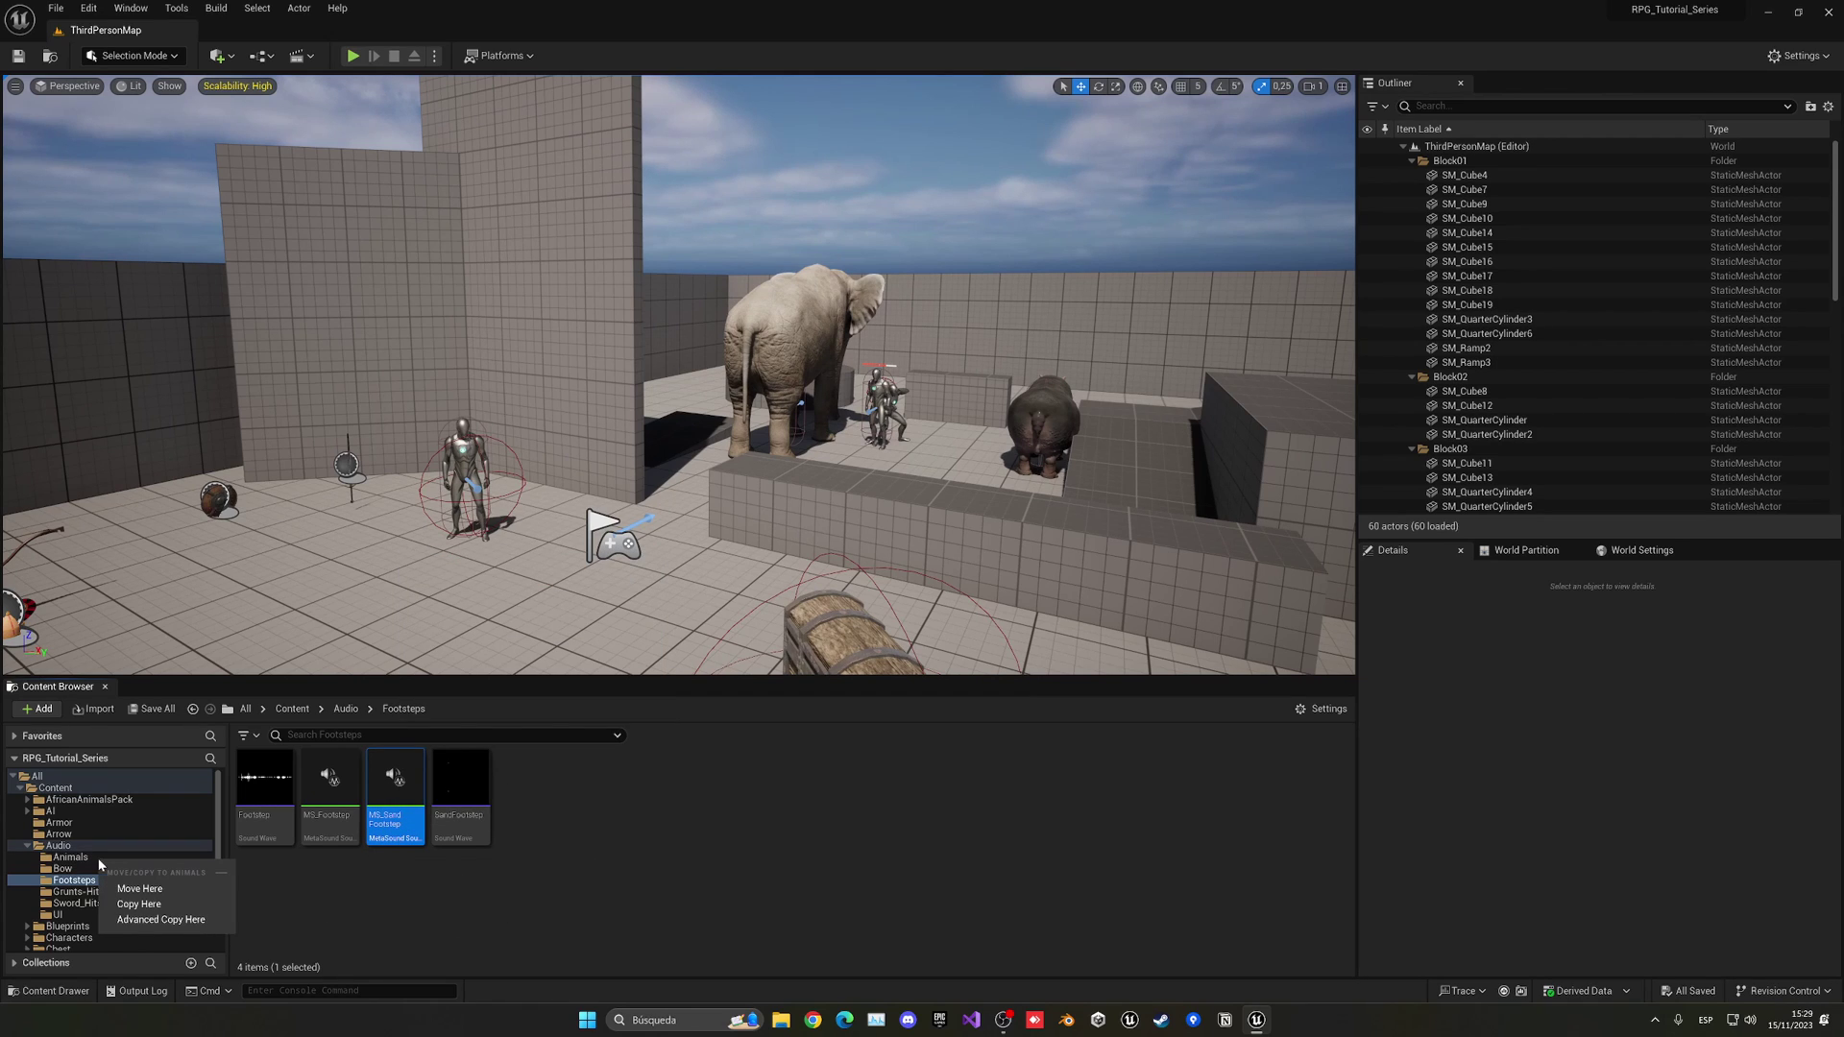
pyautogui.click(137, 904)
pyautogui.click(70, 856)
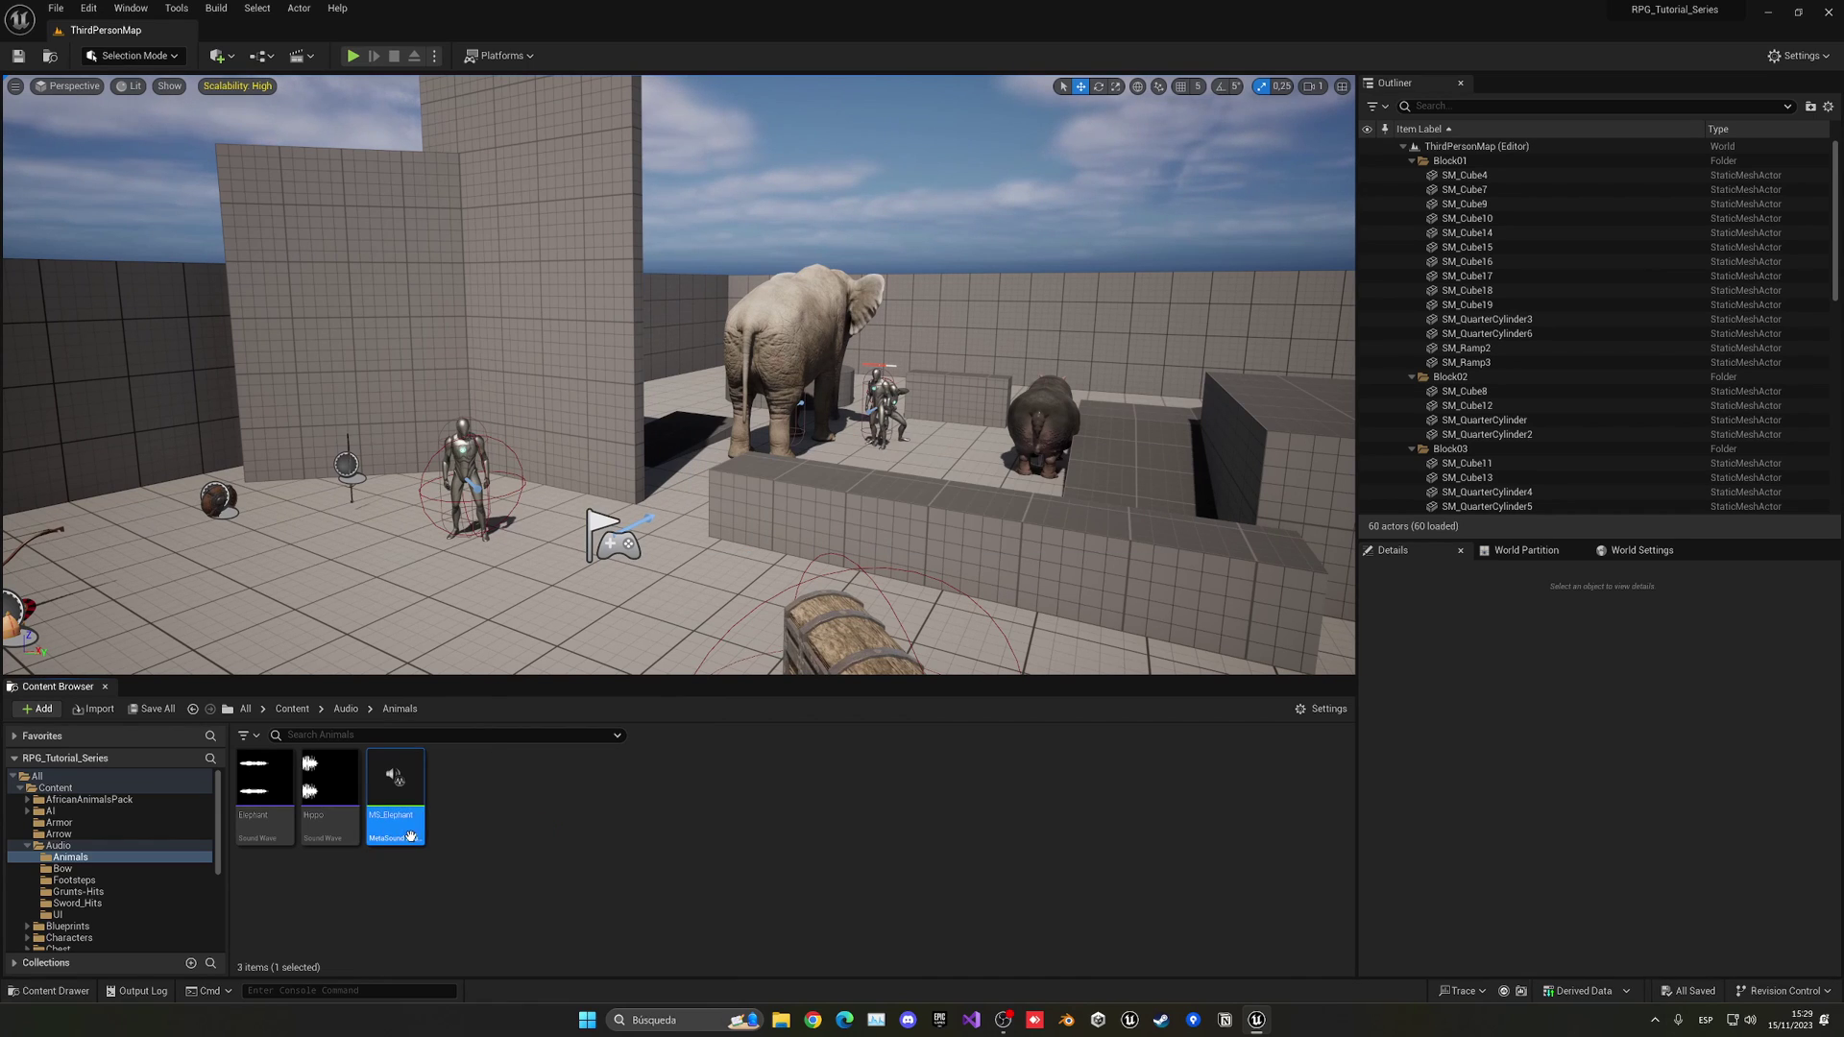
# Step: Set the Wave Player's wave asset in MS_Elephant to Elephant and preview the MetaSound
pyautogui.doubleClick(411, 836)
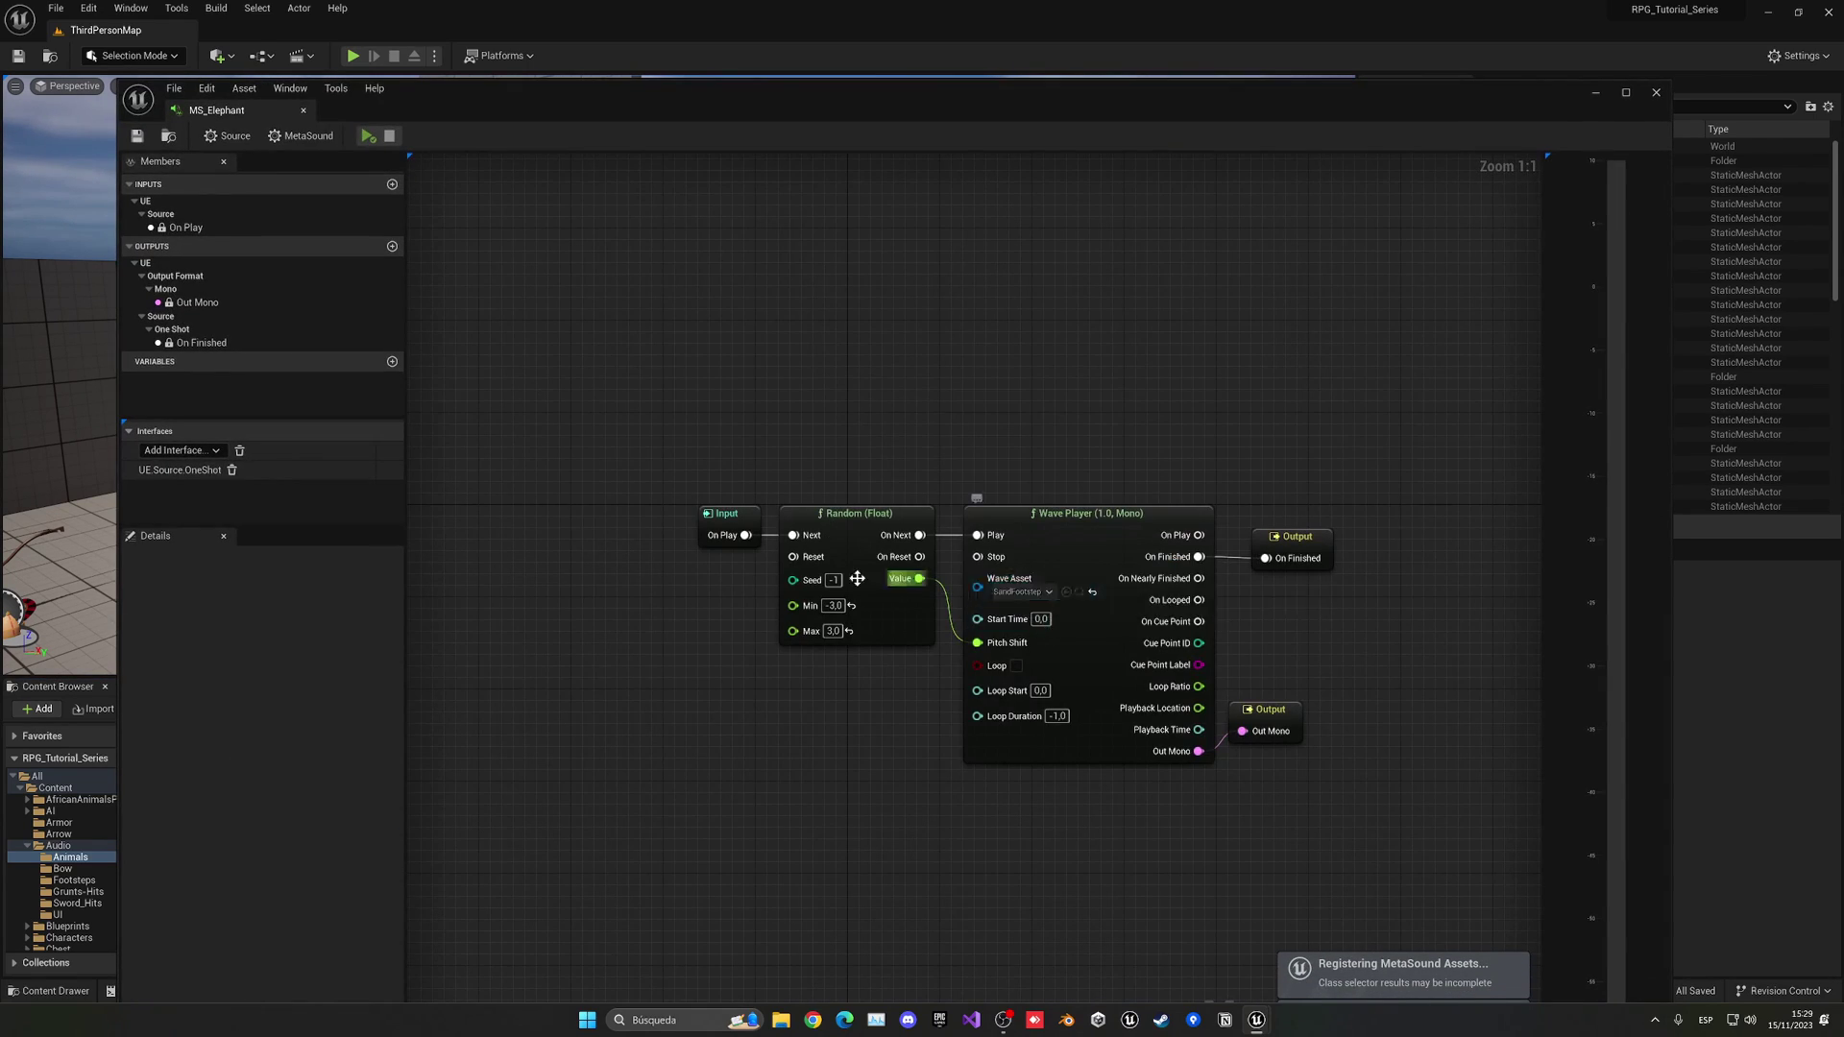
pyautogui.moveTo(934, 645); pyautogui.dragTo(879, 583, button='right')
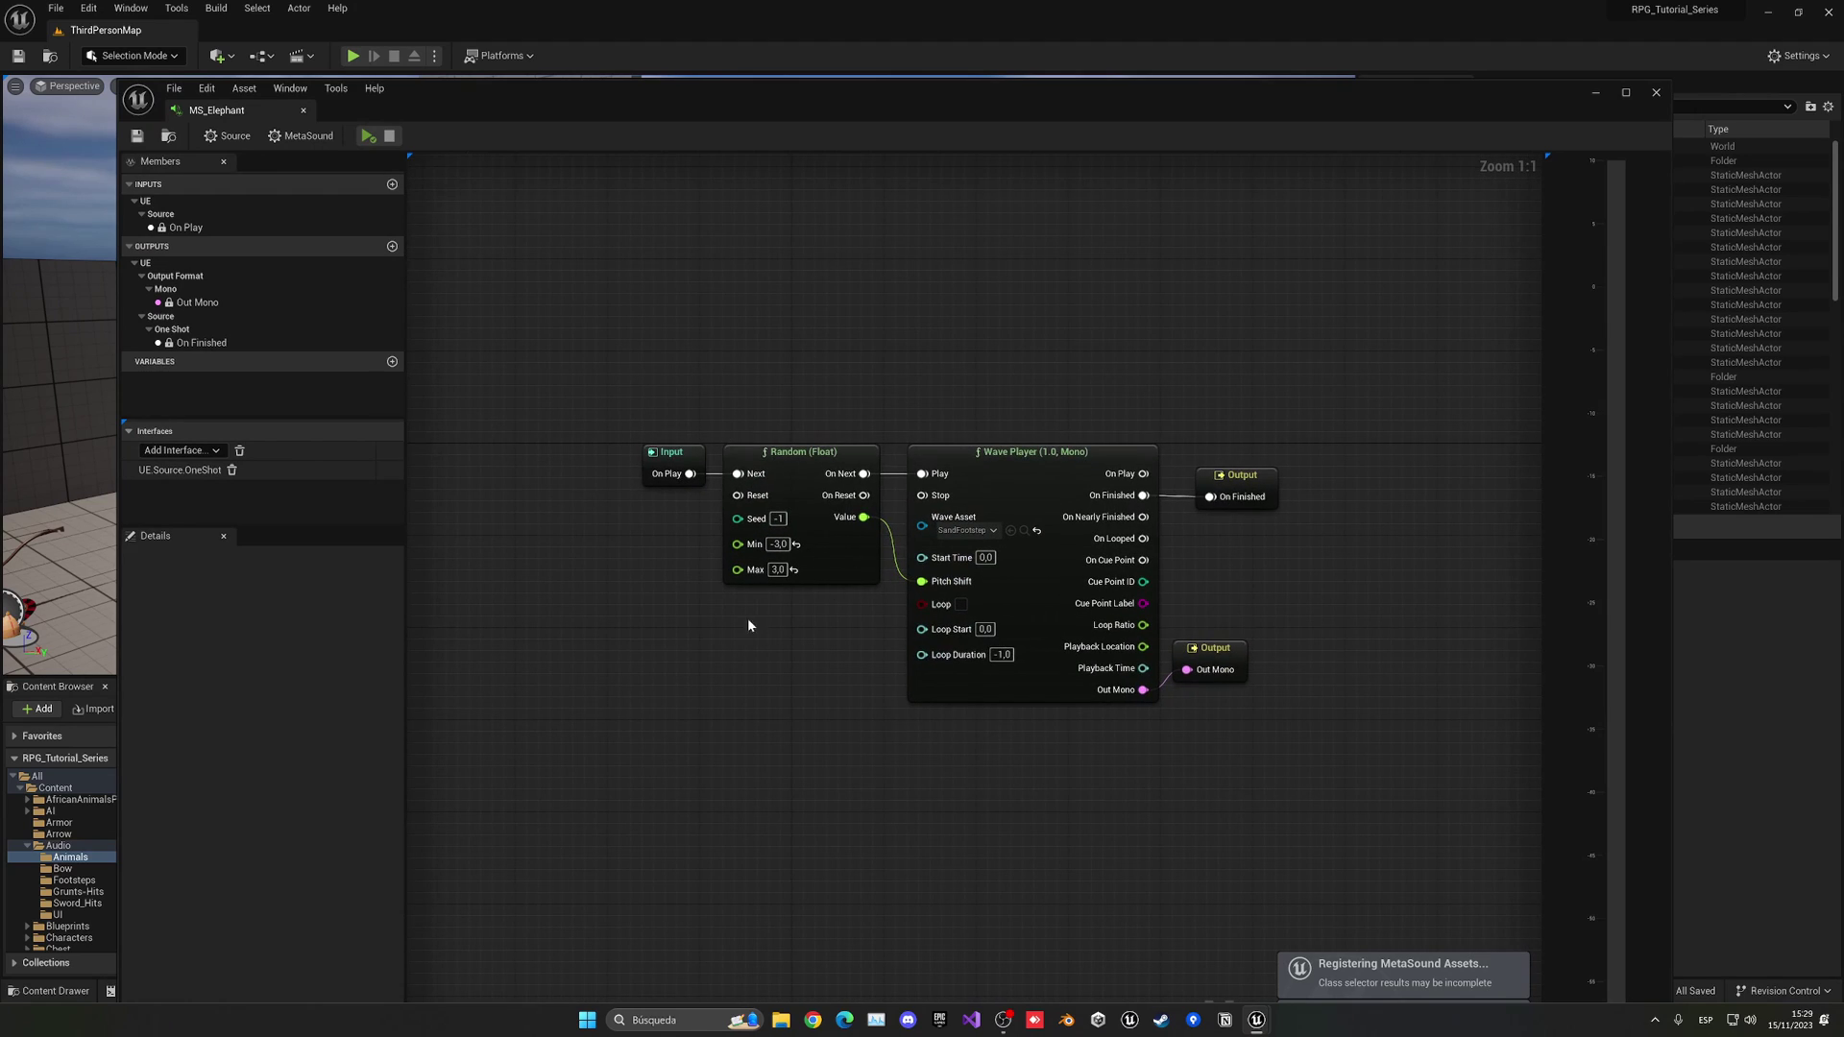
pyautogui.click(965, 530)
pyautogui.write('eleph')
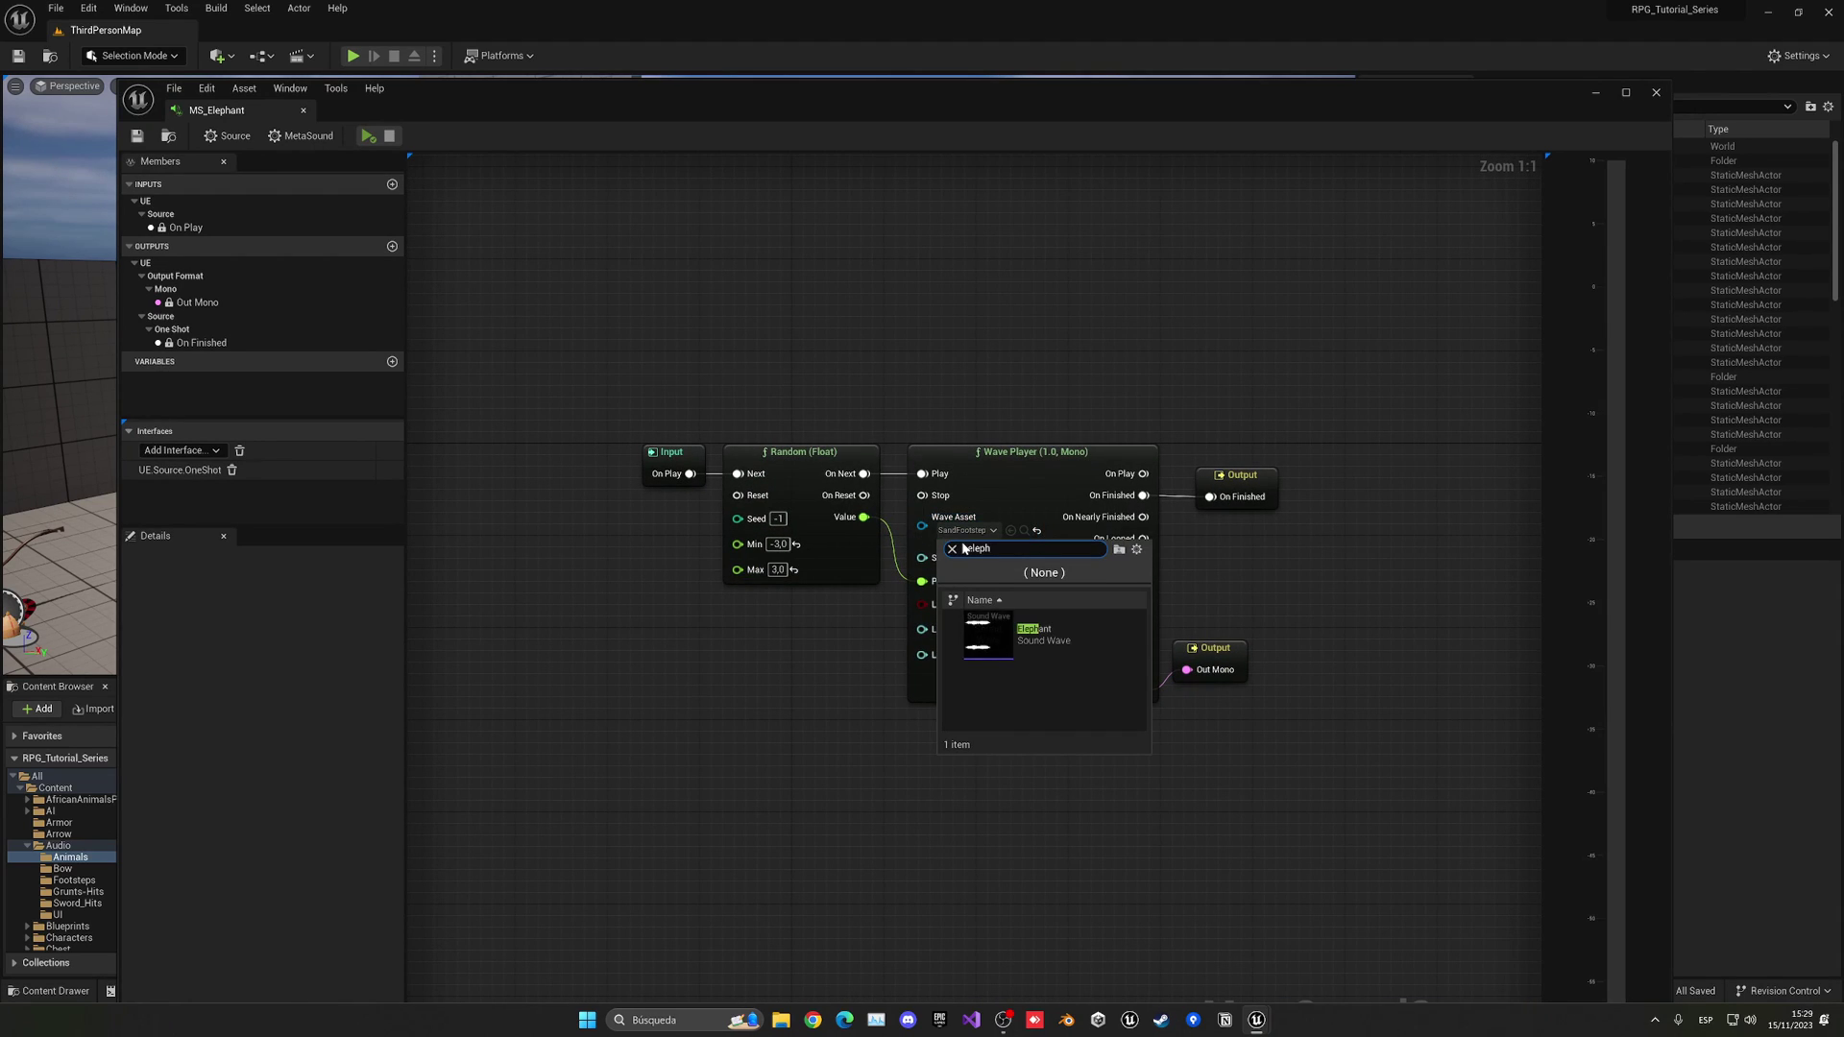
pyautogui.click(1037, 634)
pyautogui.click(366, 135)
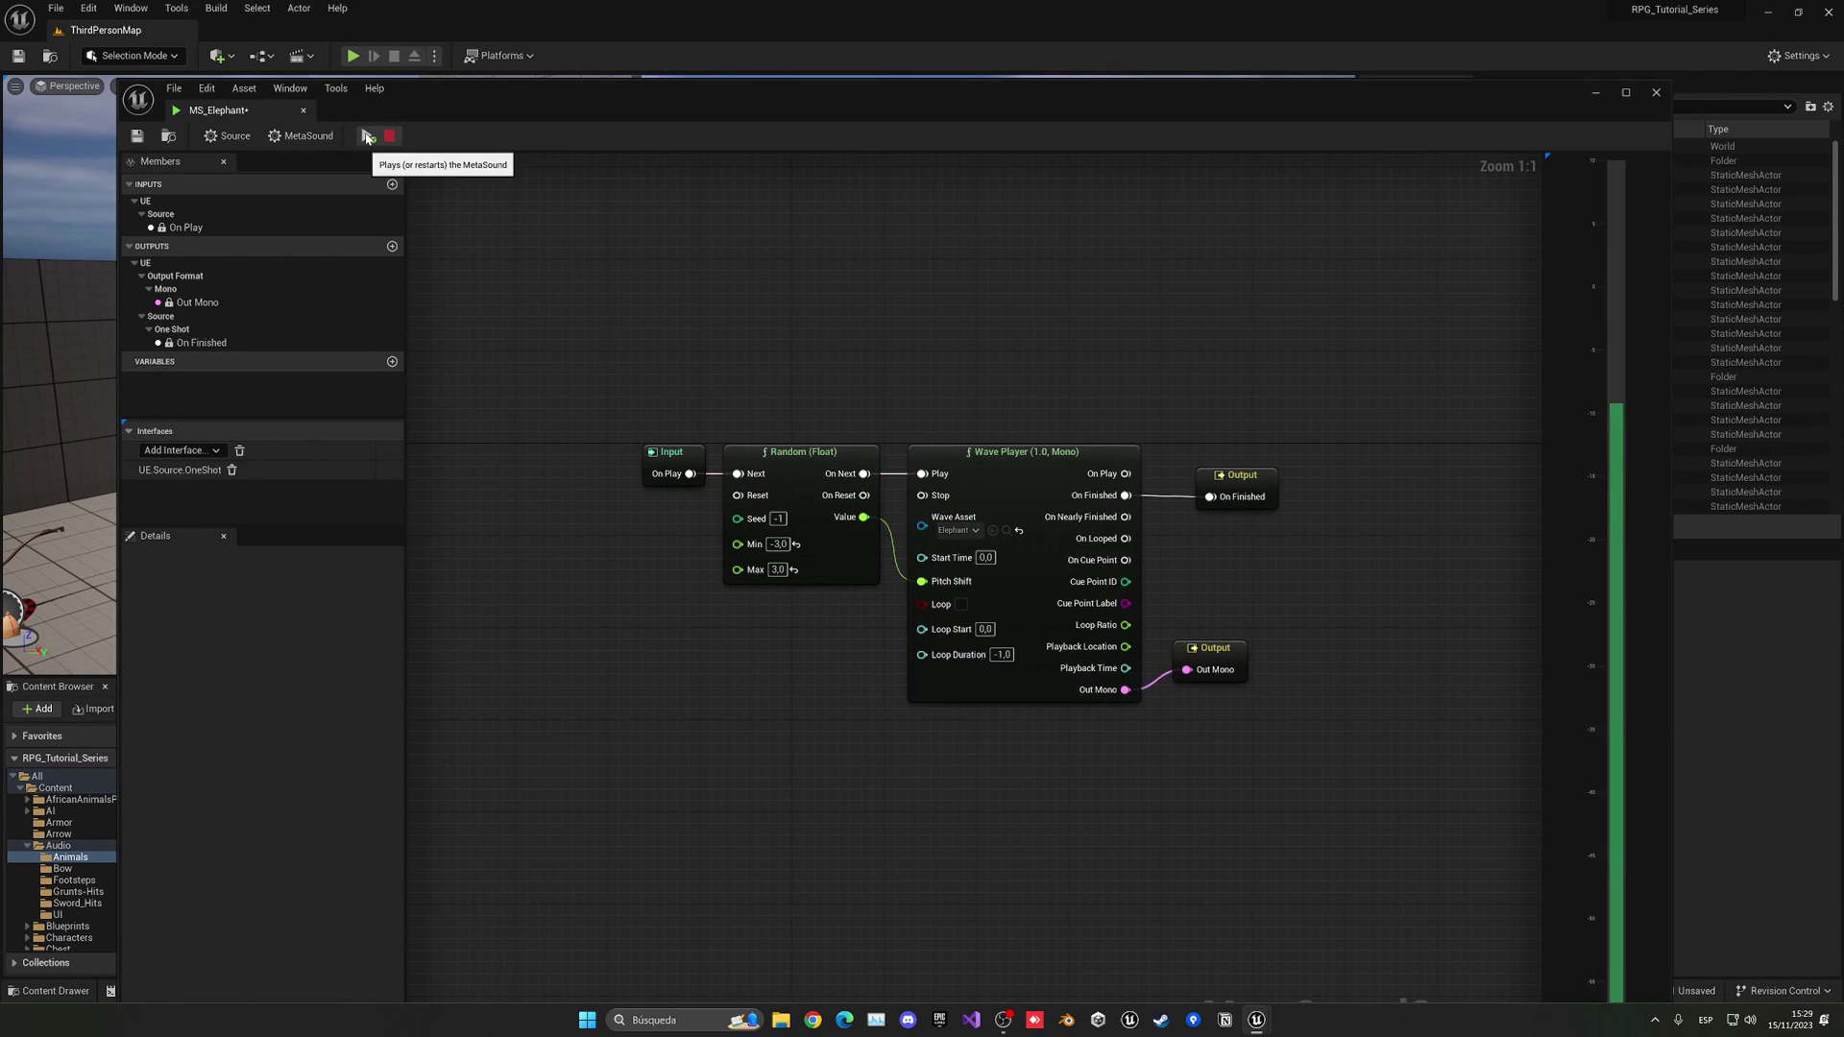
pyautogui.middleClick(239, 113)
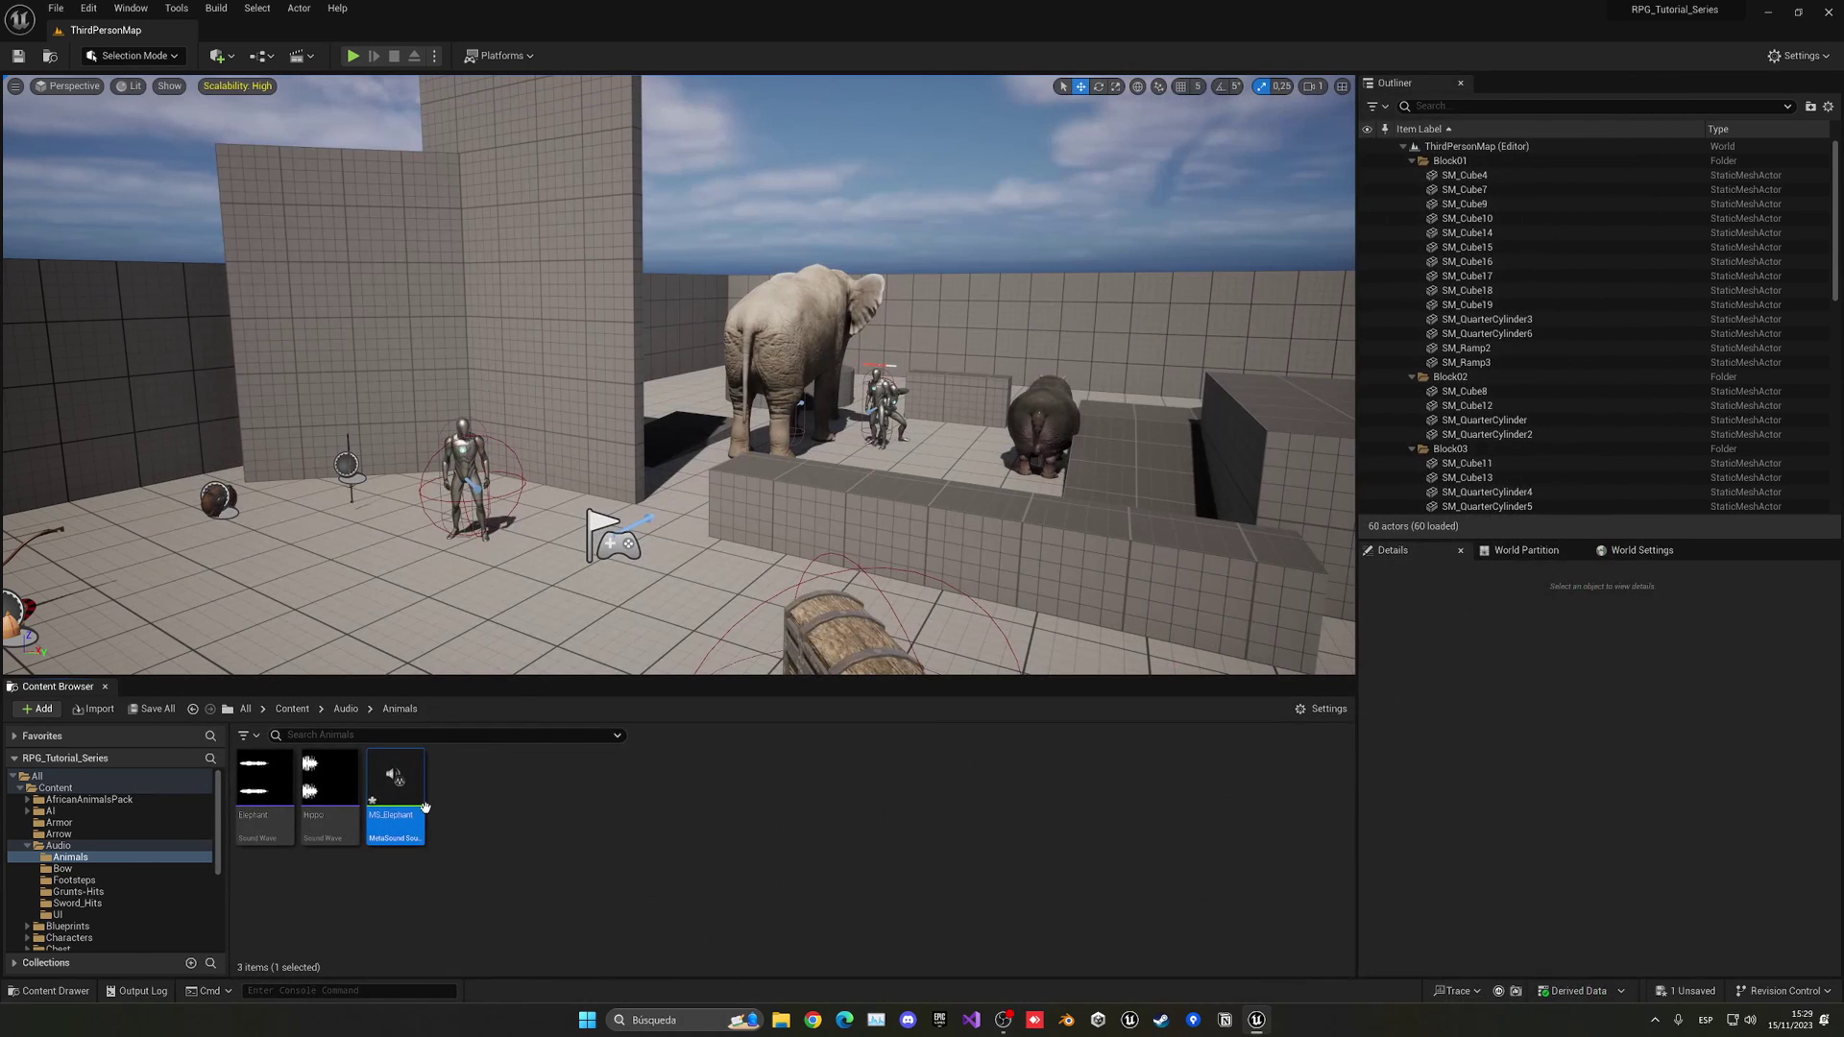
# Step: Set the source volume of MS_Elephant to 2.0, checking it by playback, and save the asset
pyautogui.doubleClick(424, 808)
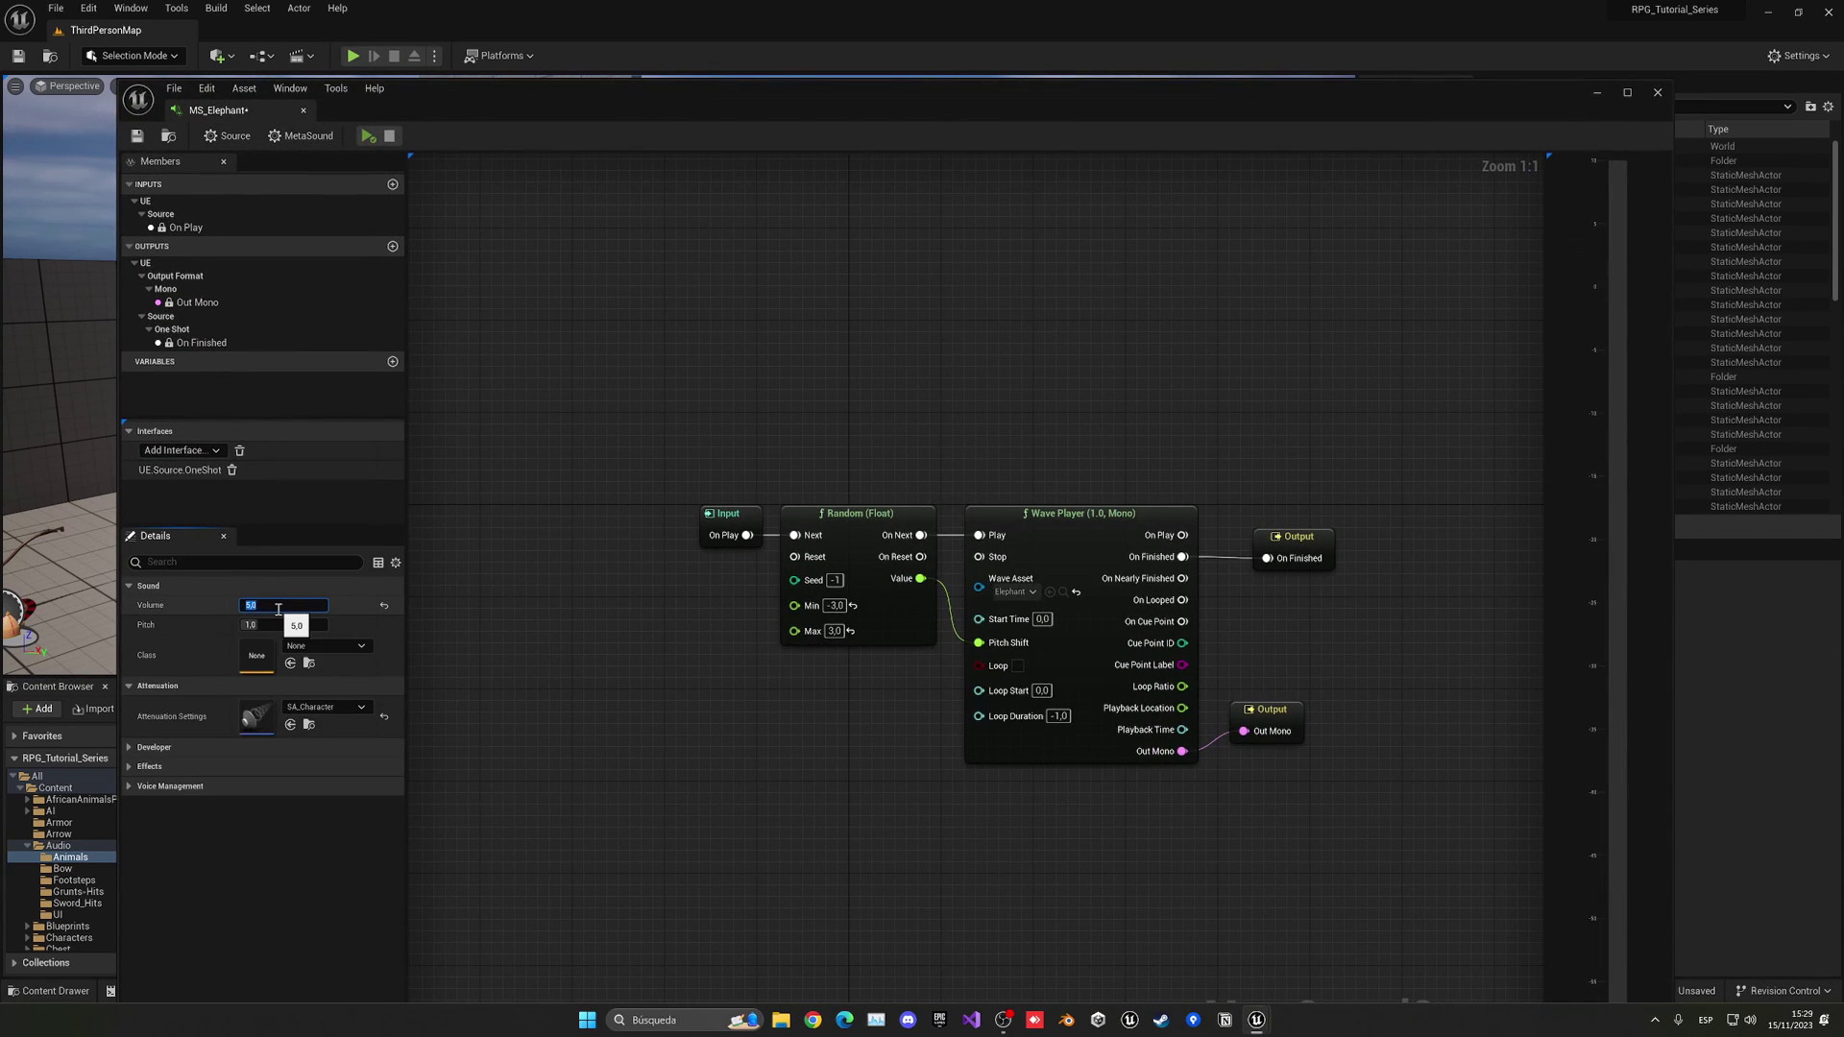
pyautogui.click(368, 135)
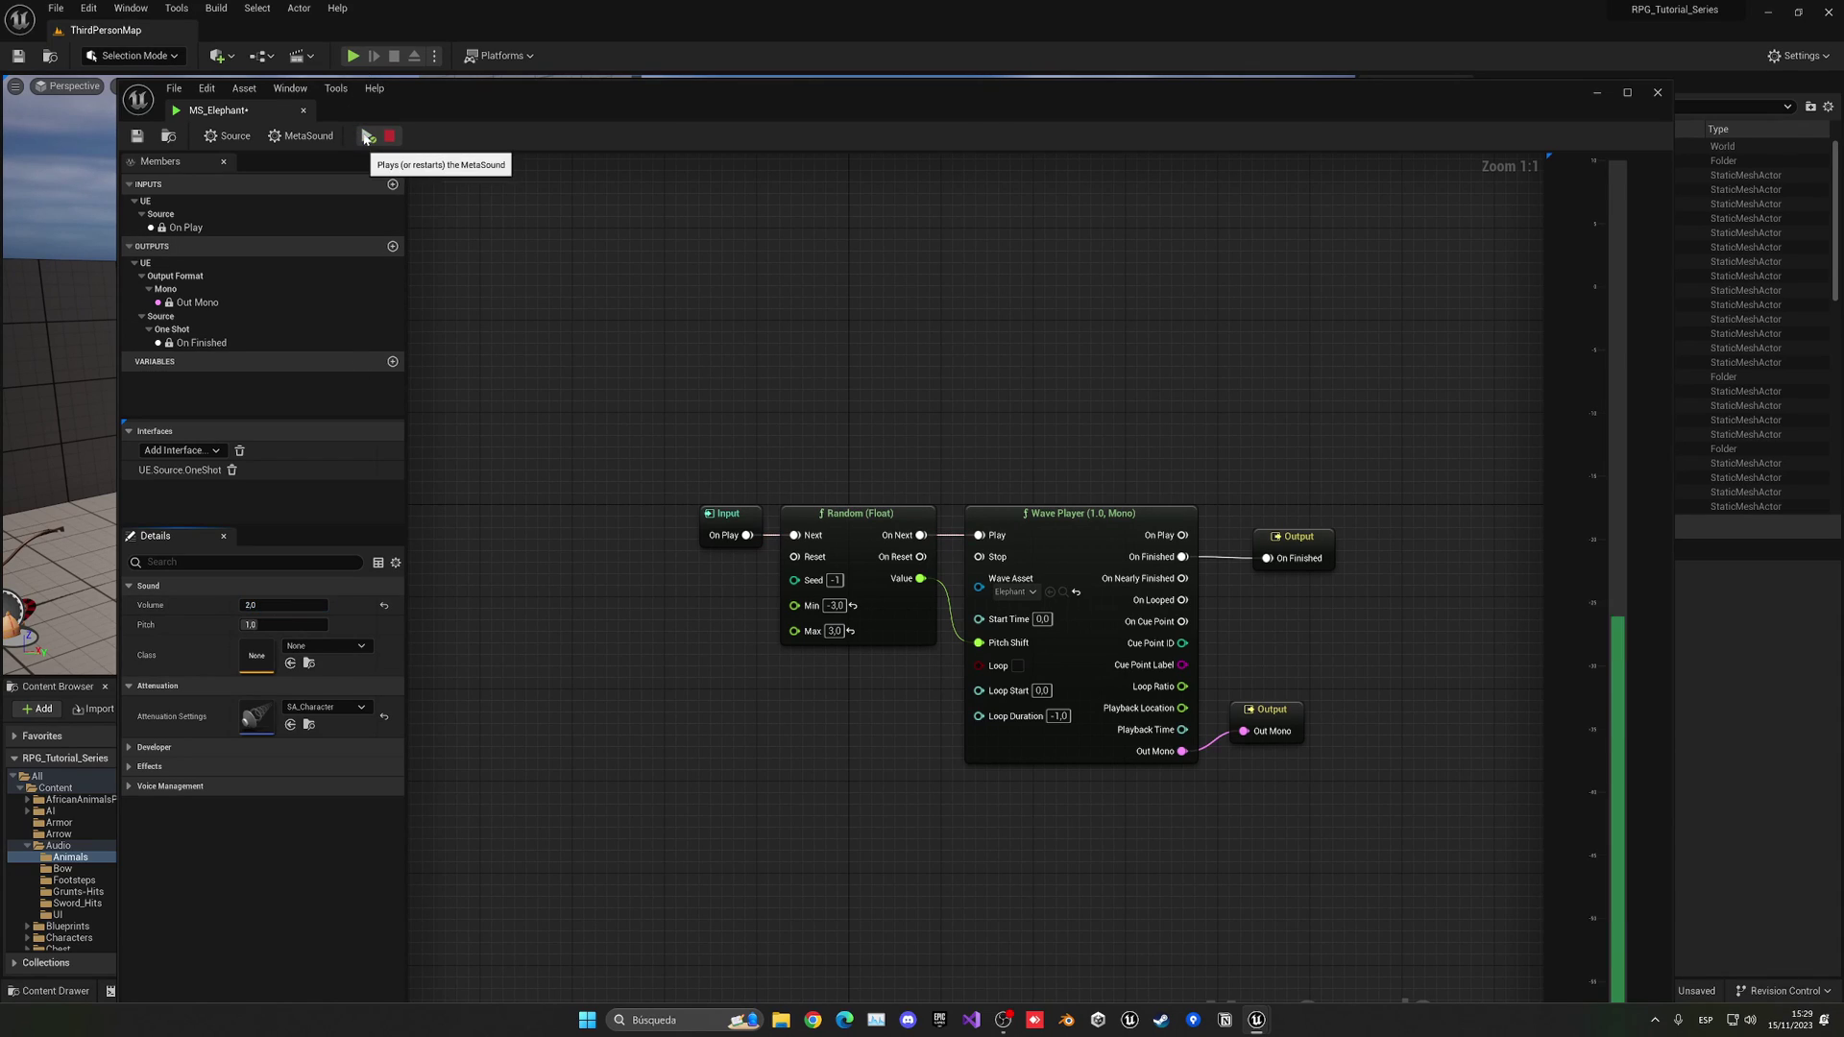
pyautogui.click(389, 136)
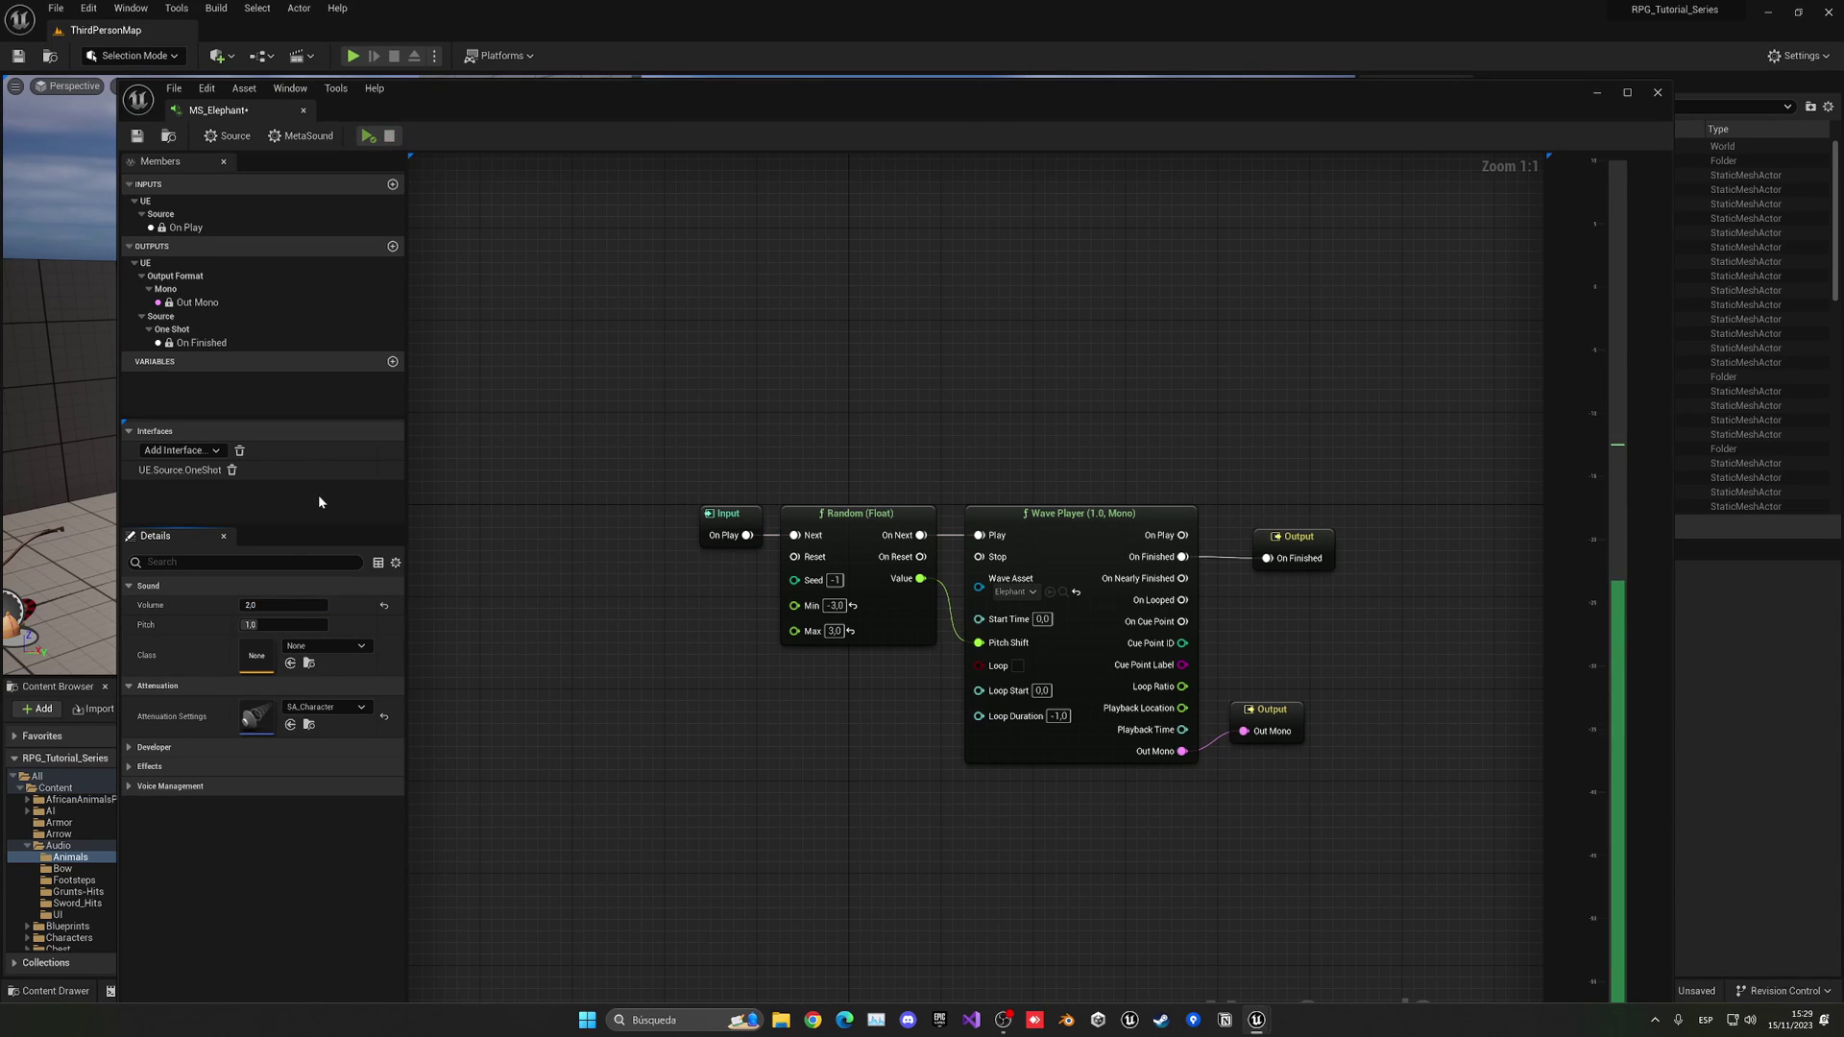
pyautogui.click(143, 144)
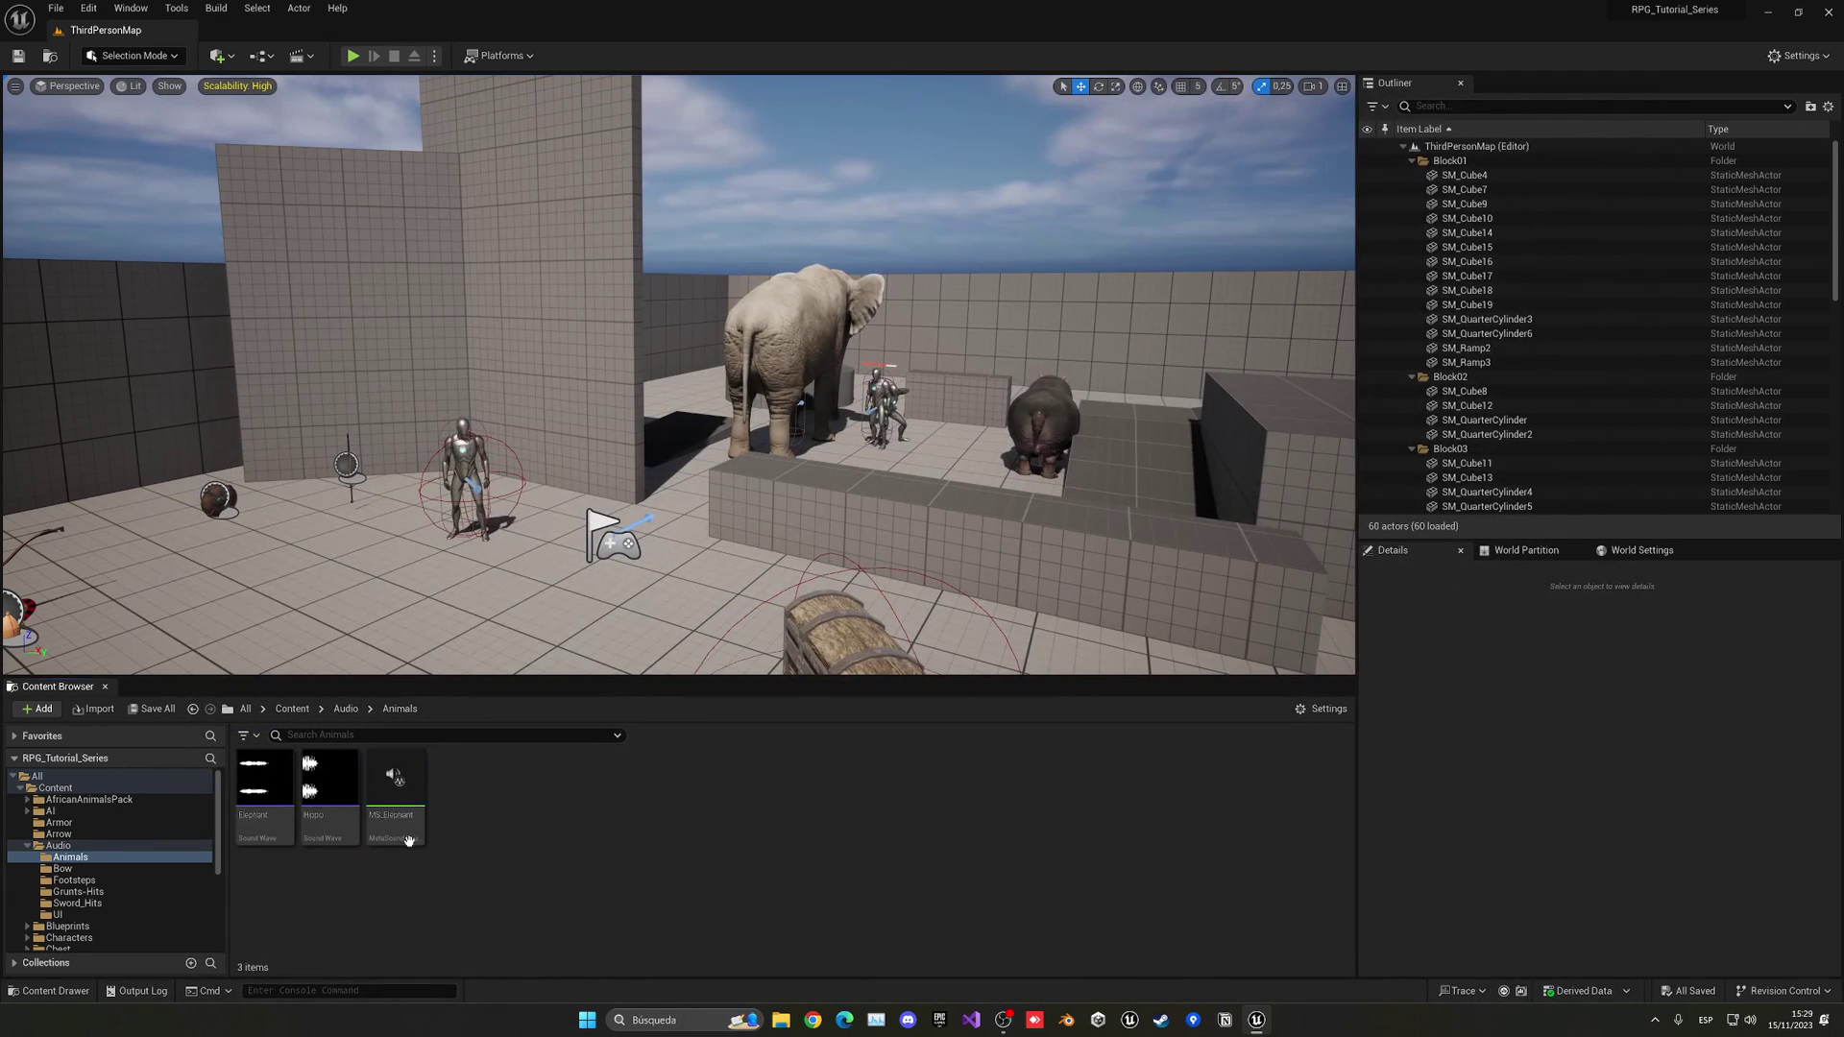
# Step: Duplicate MS_Elephant as MS_Hippo, assign the Hippo sound wave to its Wave Player, and save it
pyautogui.click(488, 845)
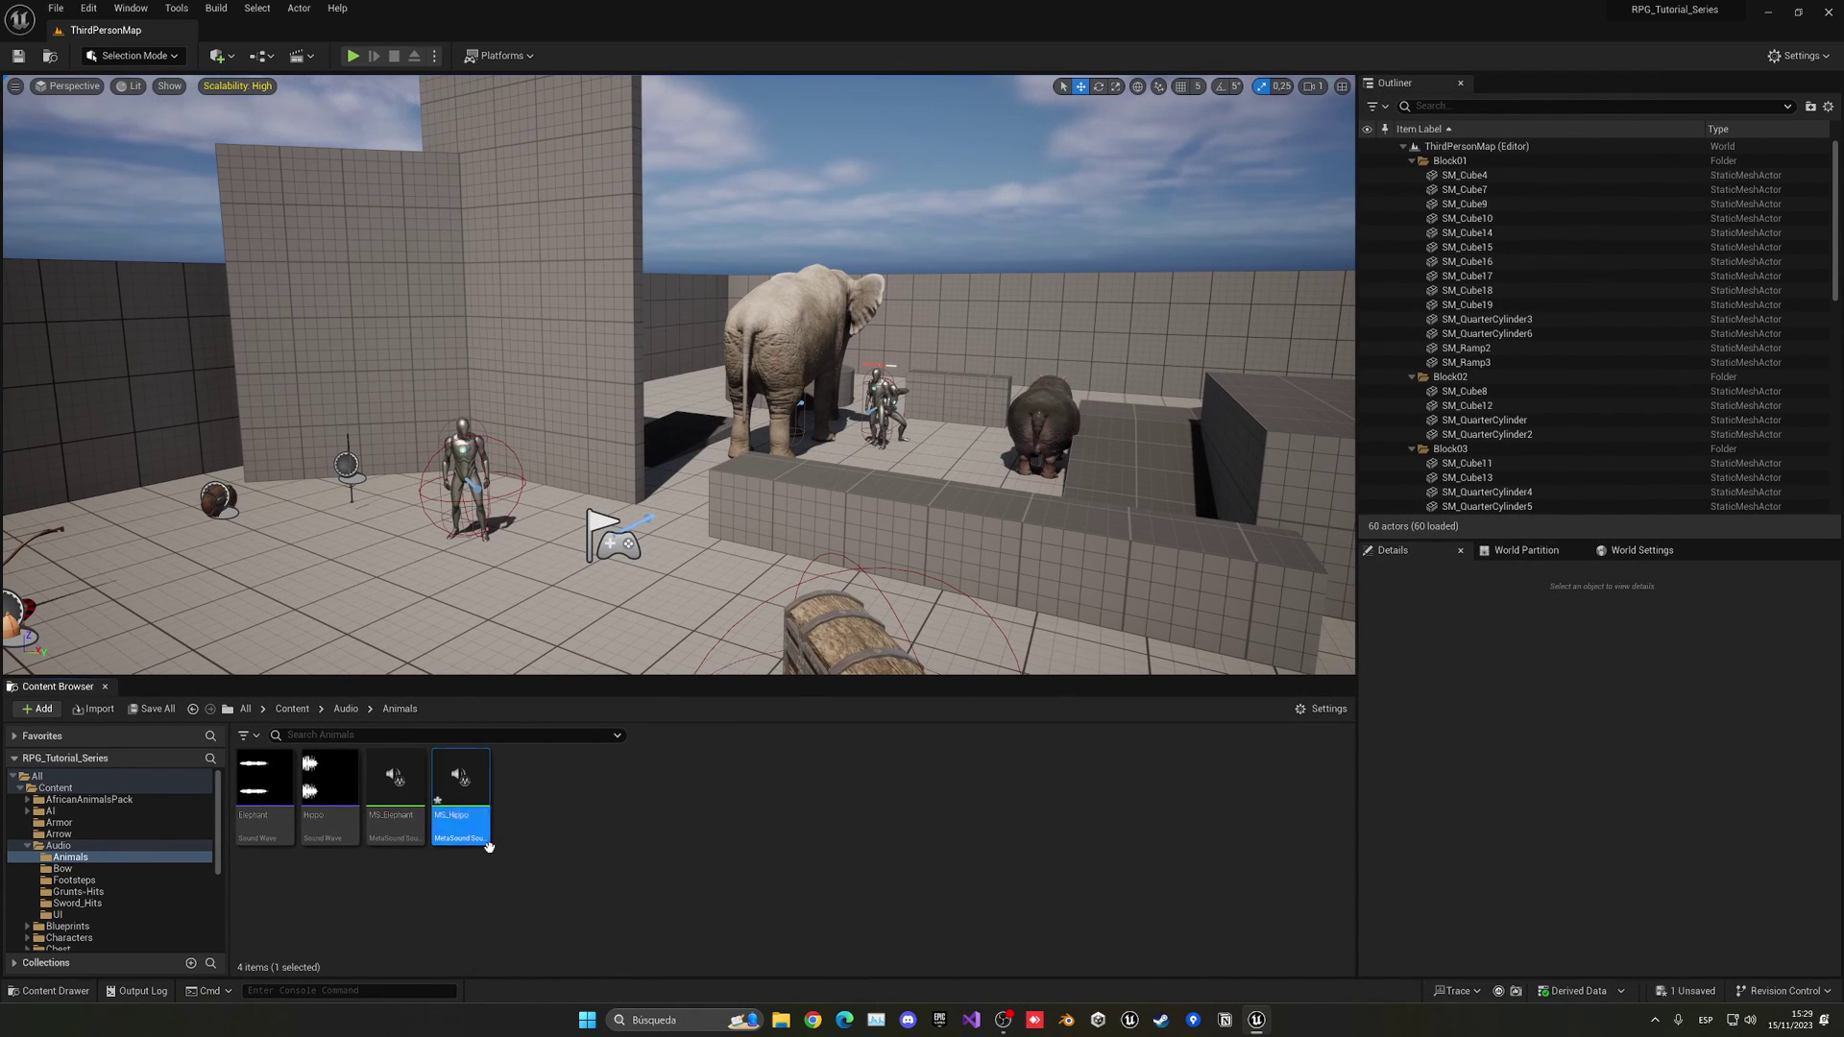
pyautogui.doubleClick(488, 845)
pyautogui.click(1014, 593)
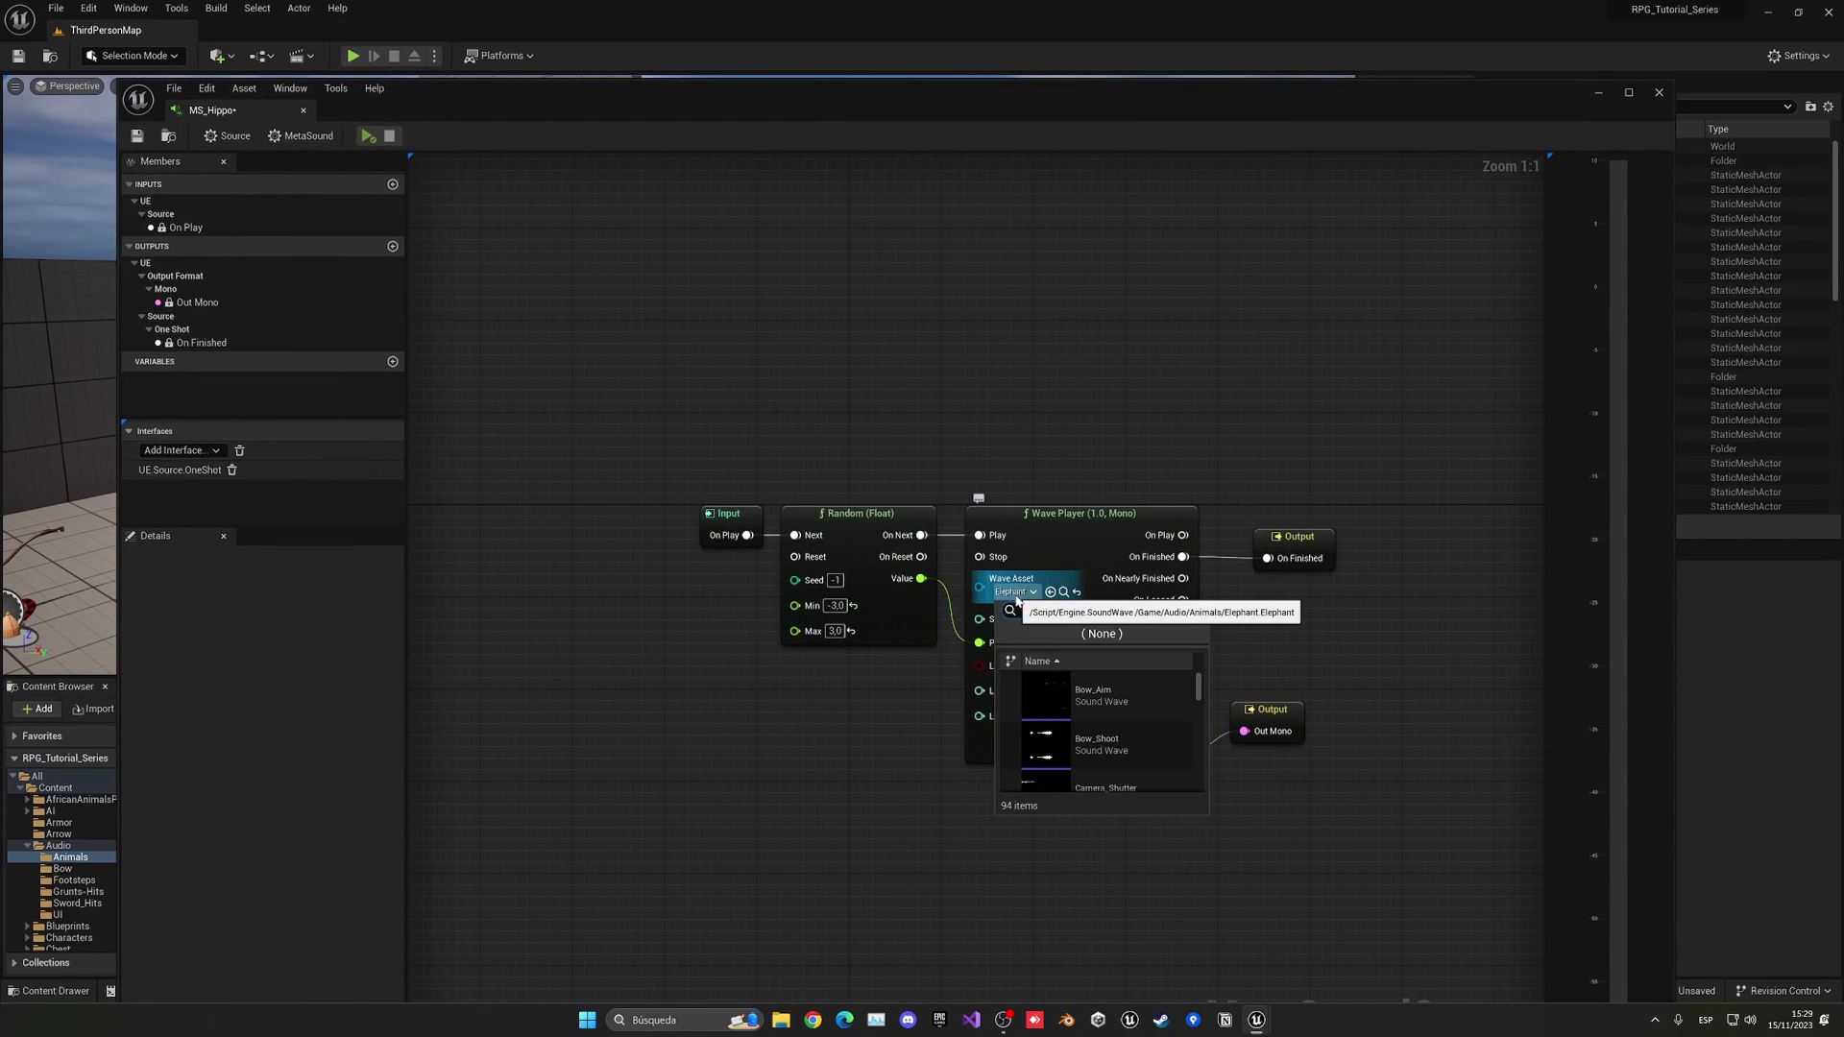
pyautogui.write('hippo')
pyautogui.click(1131, 695)
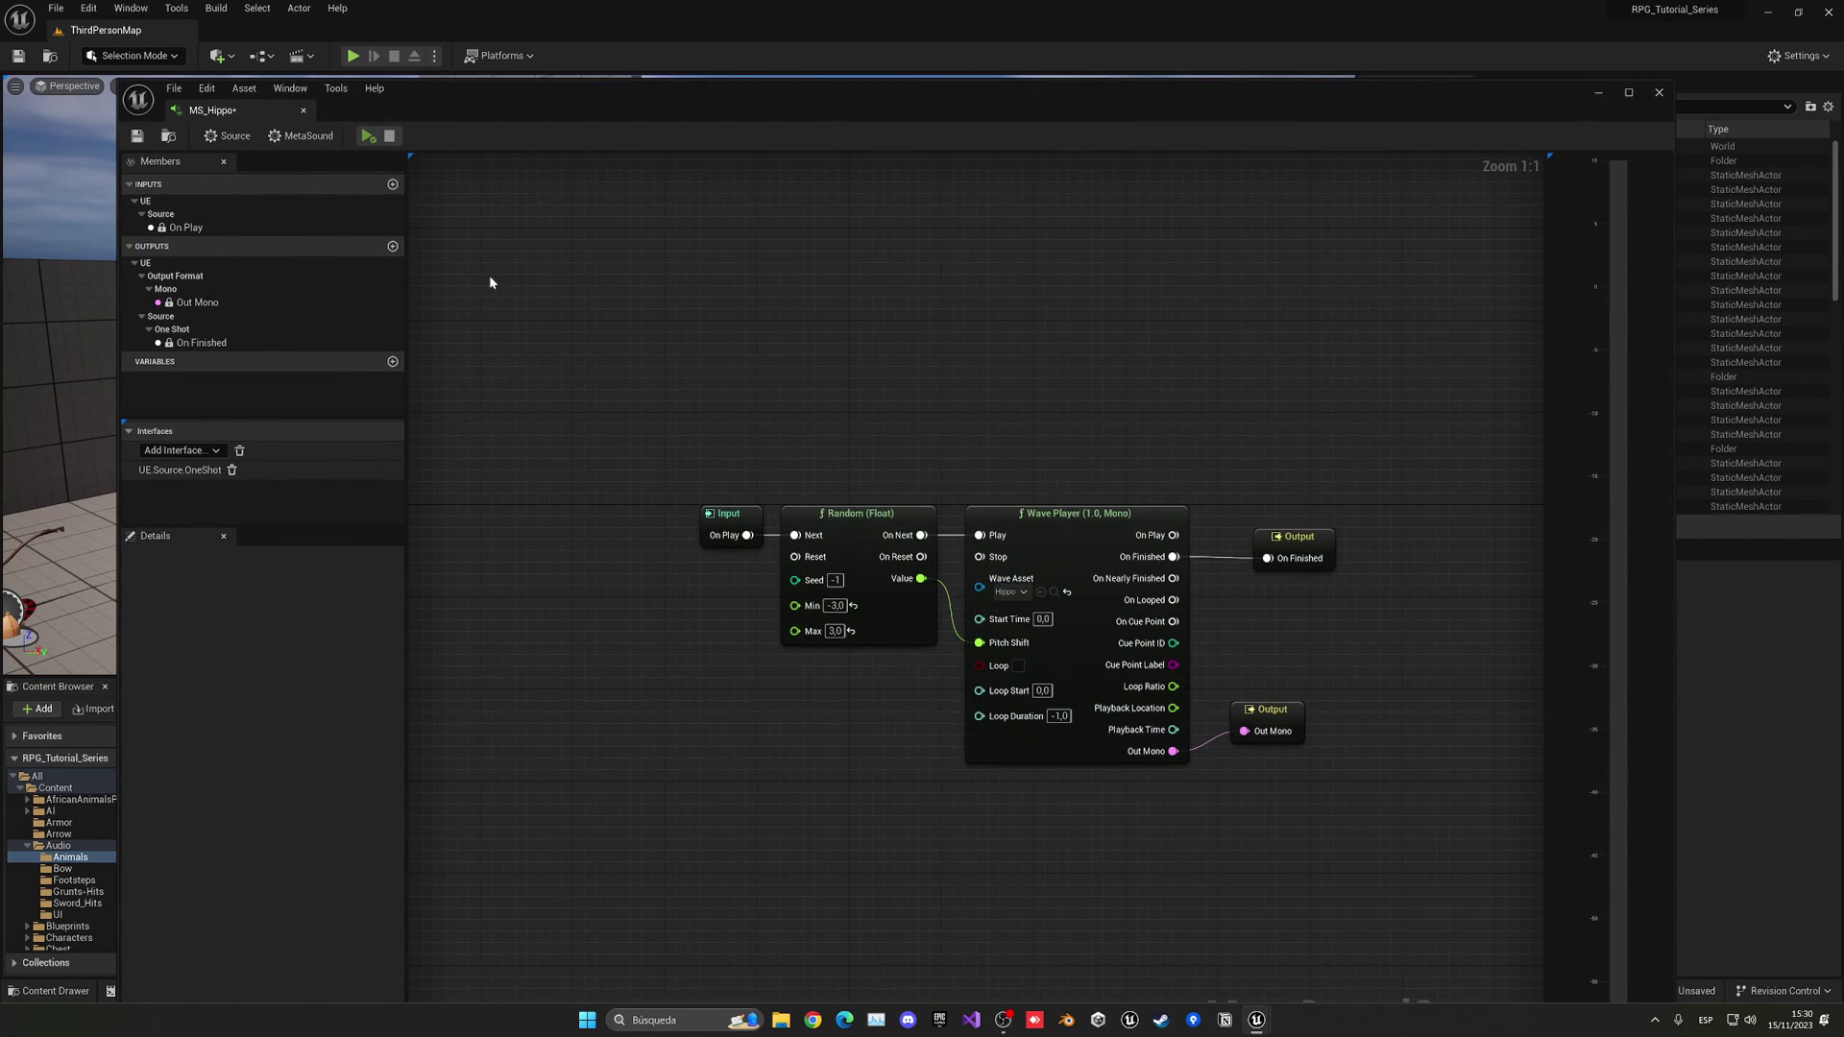
pyautogui.click(366, 137)
pyautogui.hotkey('ctrl', 's')
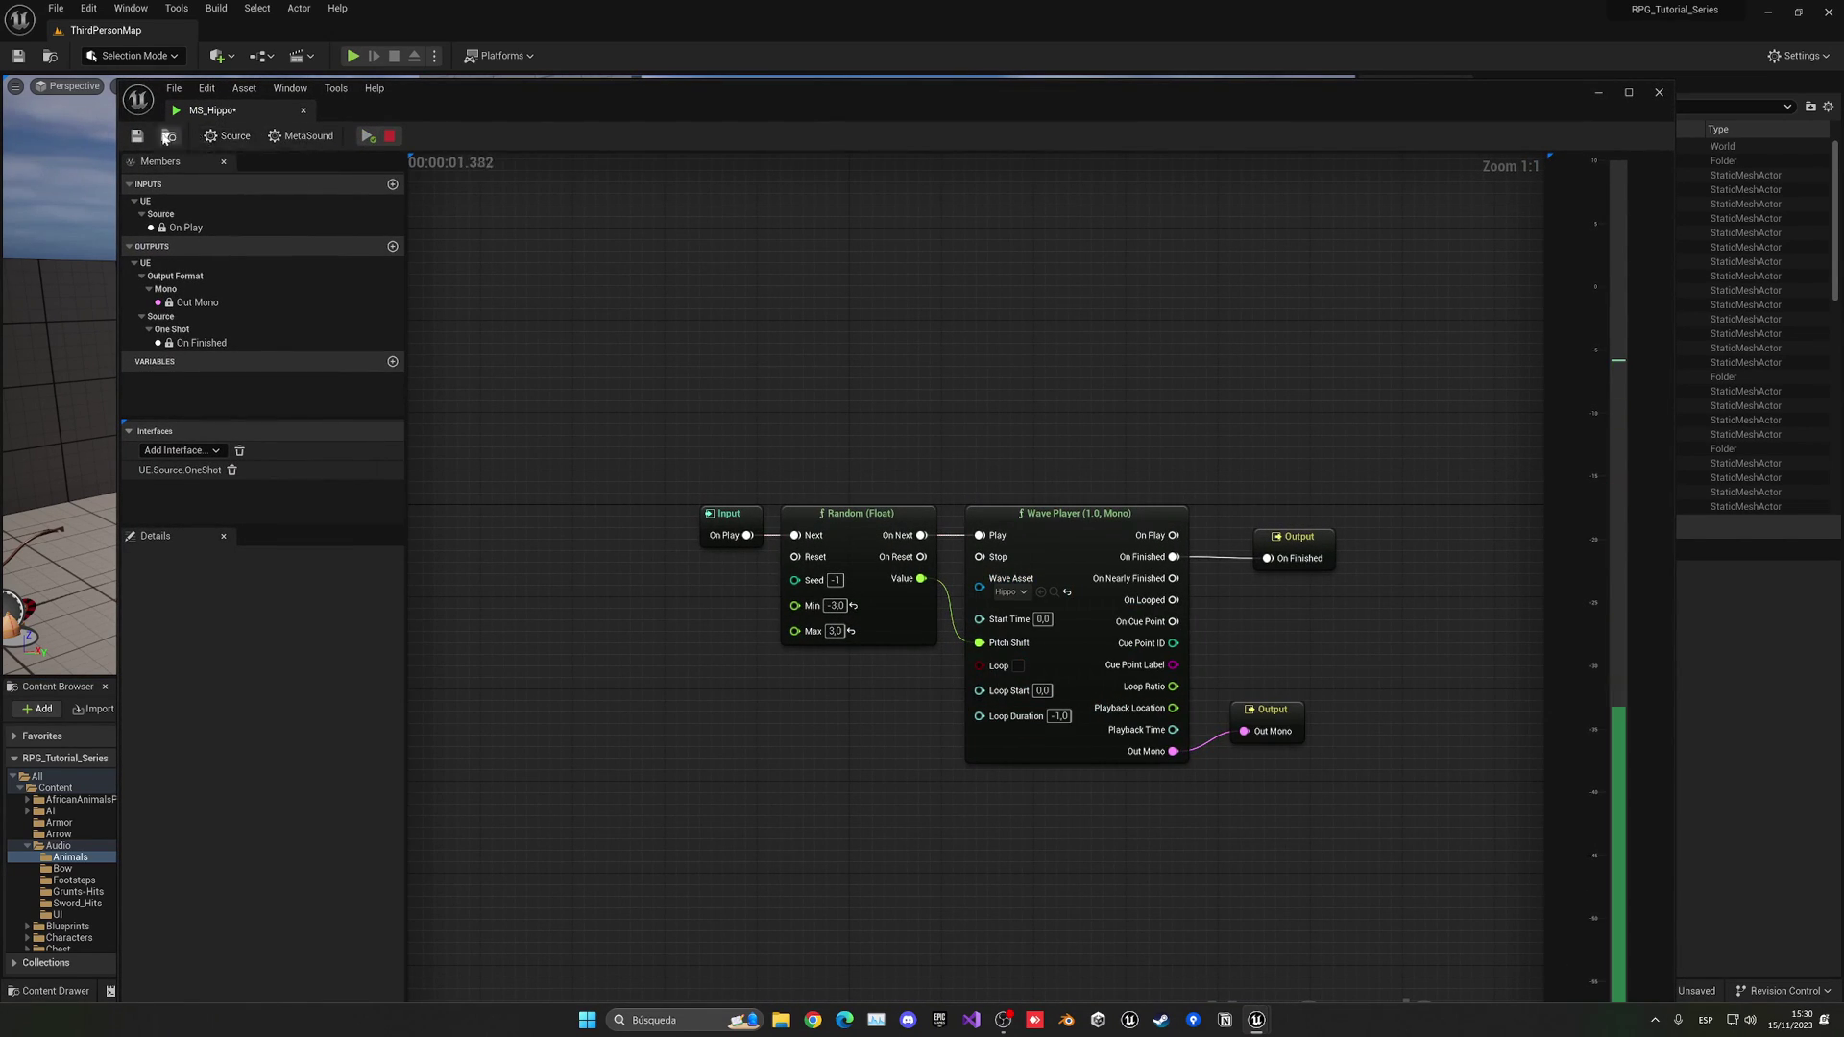
pyautogui.click(303, 110)
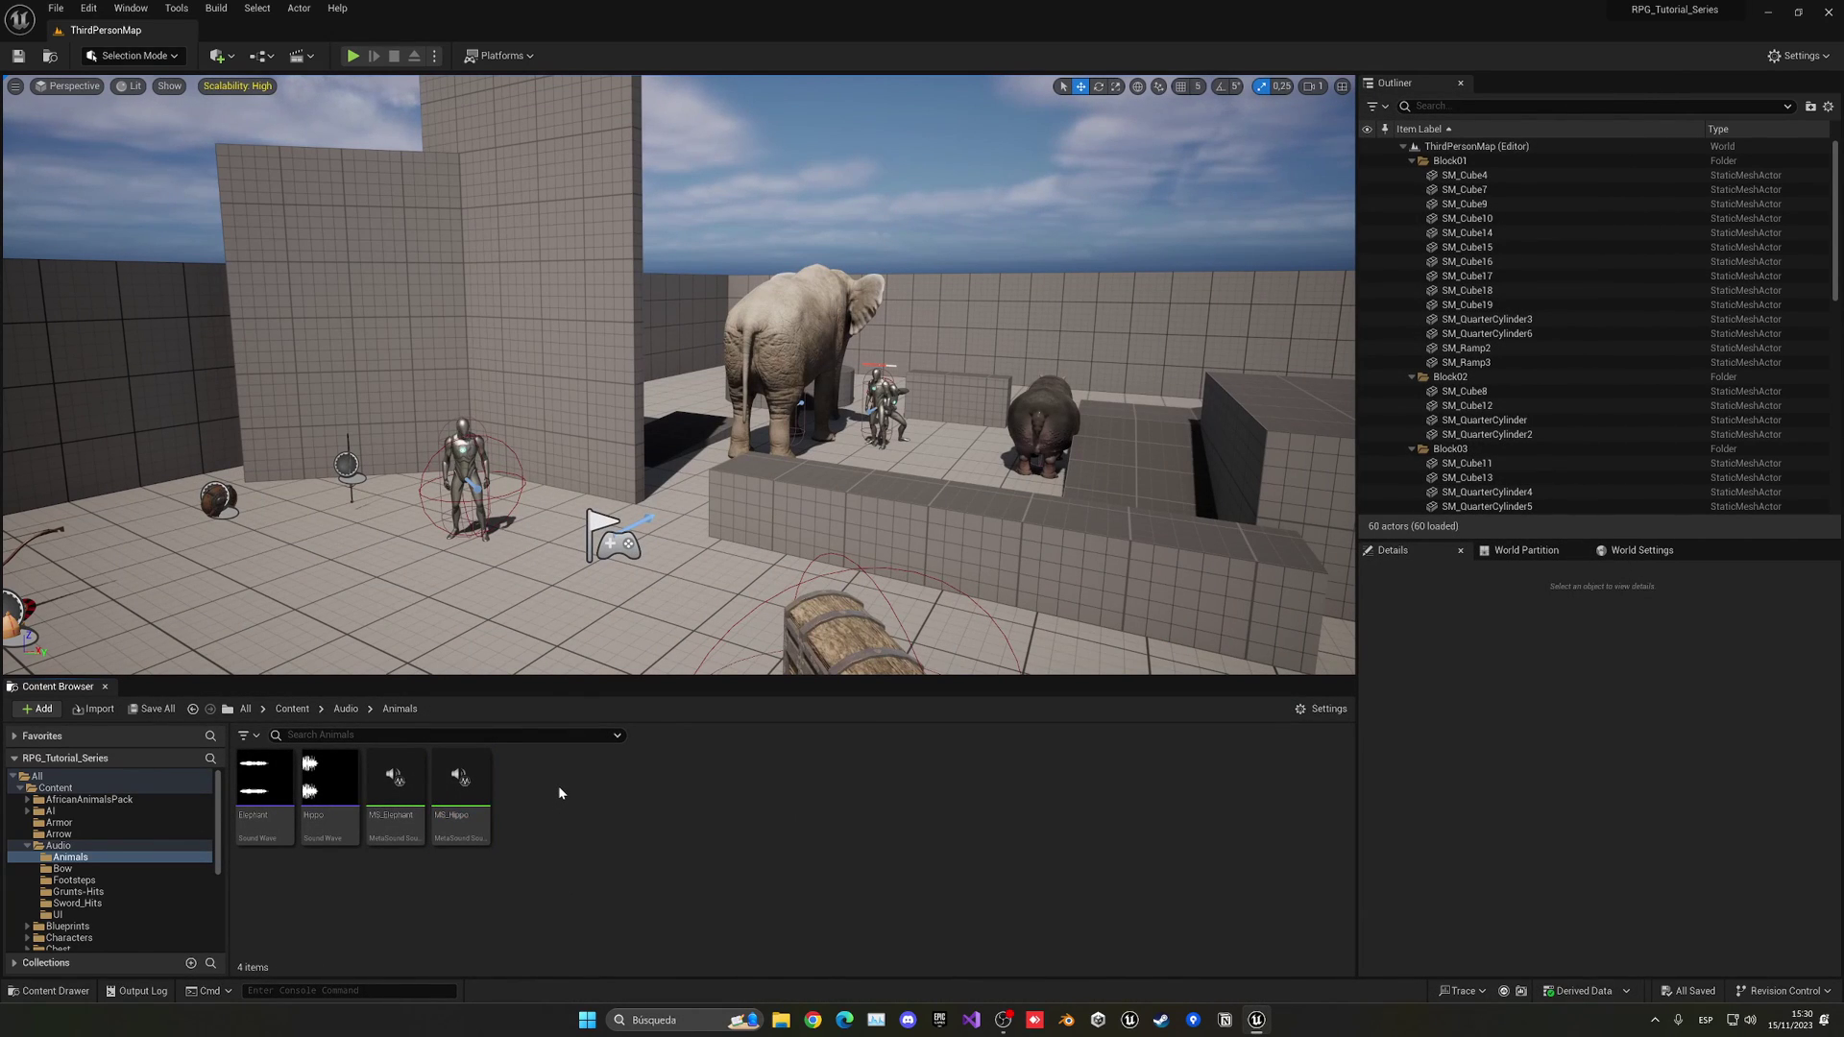
# Step: Open the BP_Animal blueprint from the Blueprints/Animals folder
pyautogui.click(293, 709)
pyautogui.doubleClick(595, 792)
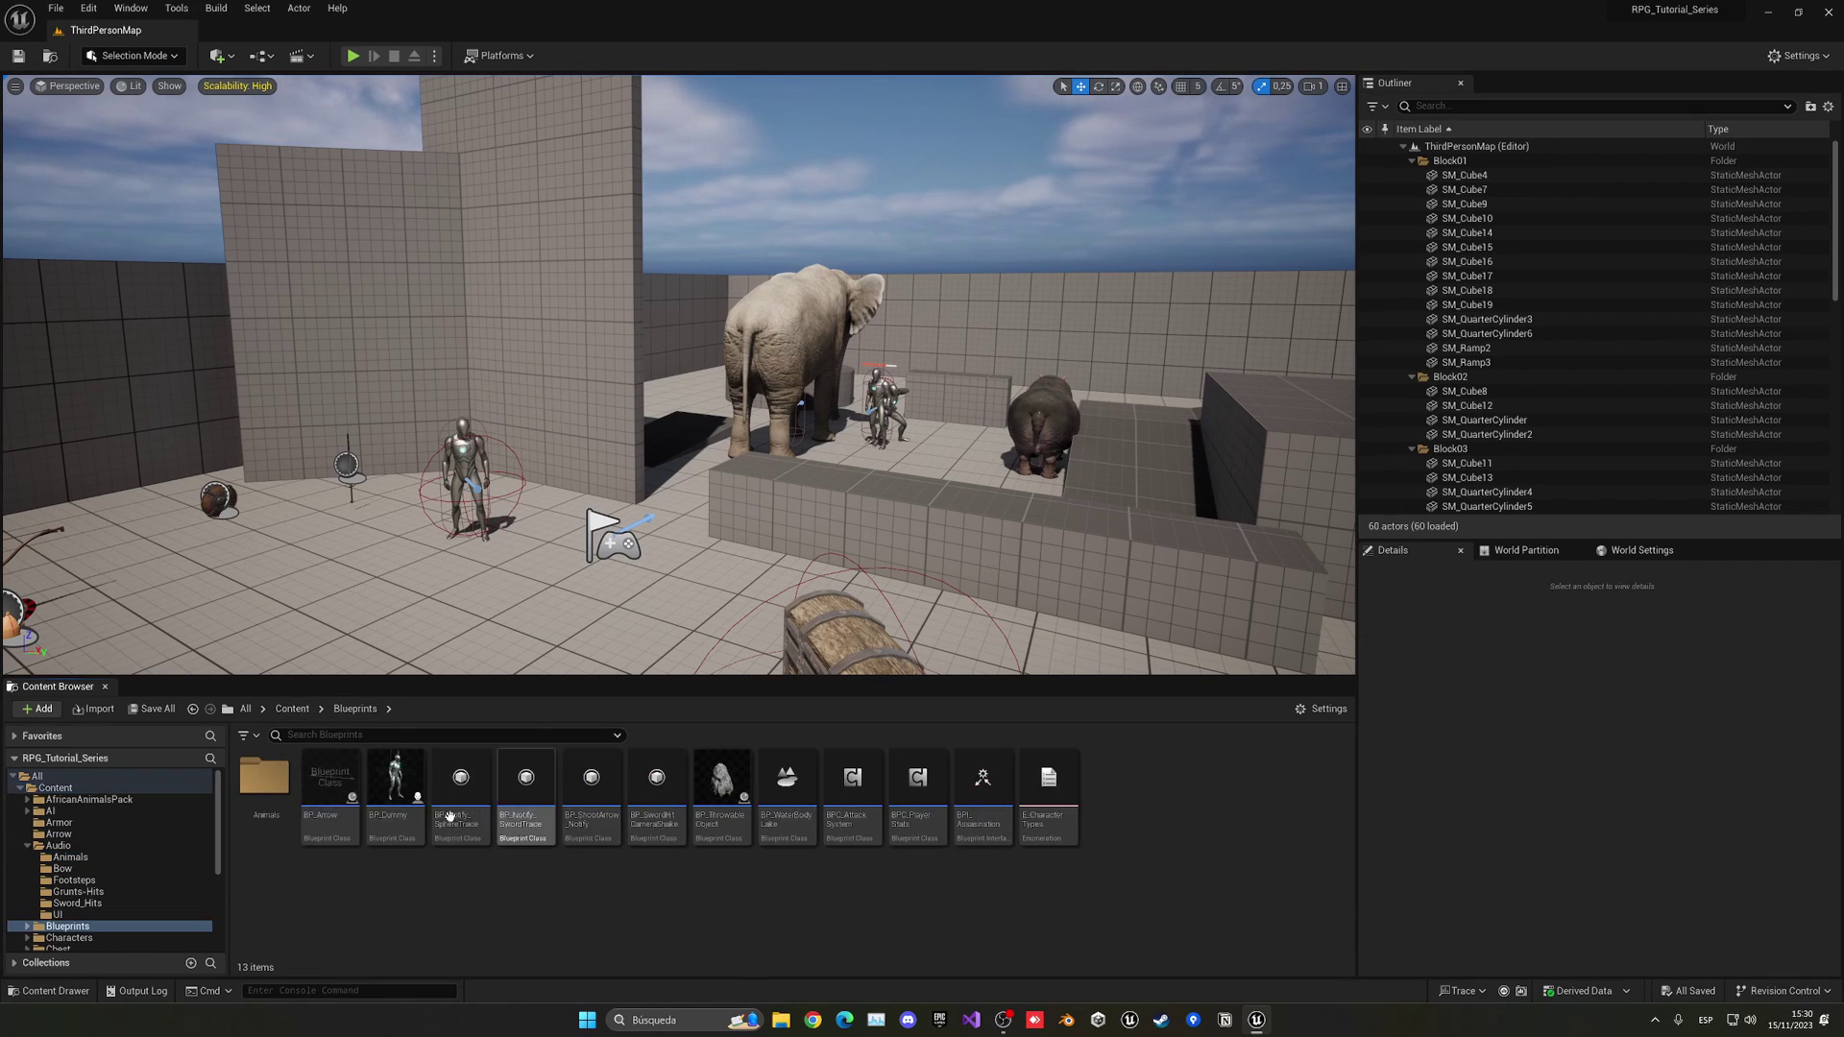
pyautogui.doubleClick(269, 779)
pyautogui.click(281, 792)
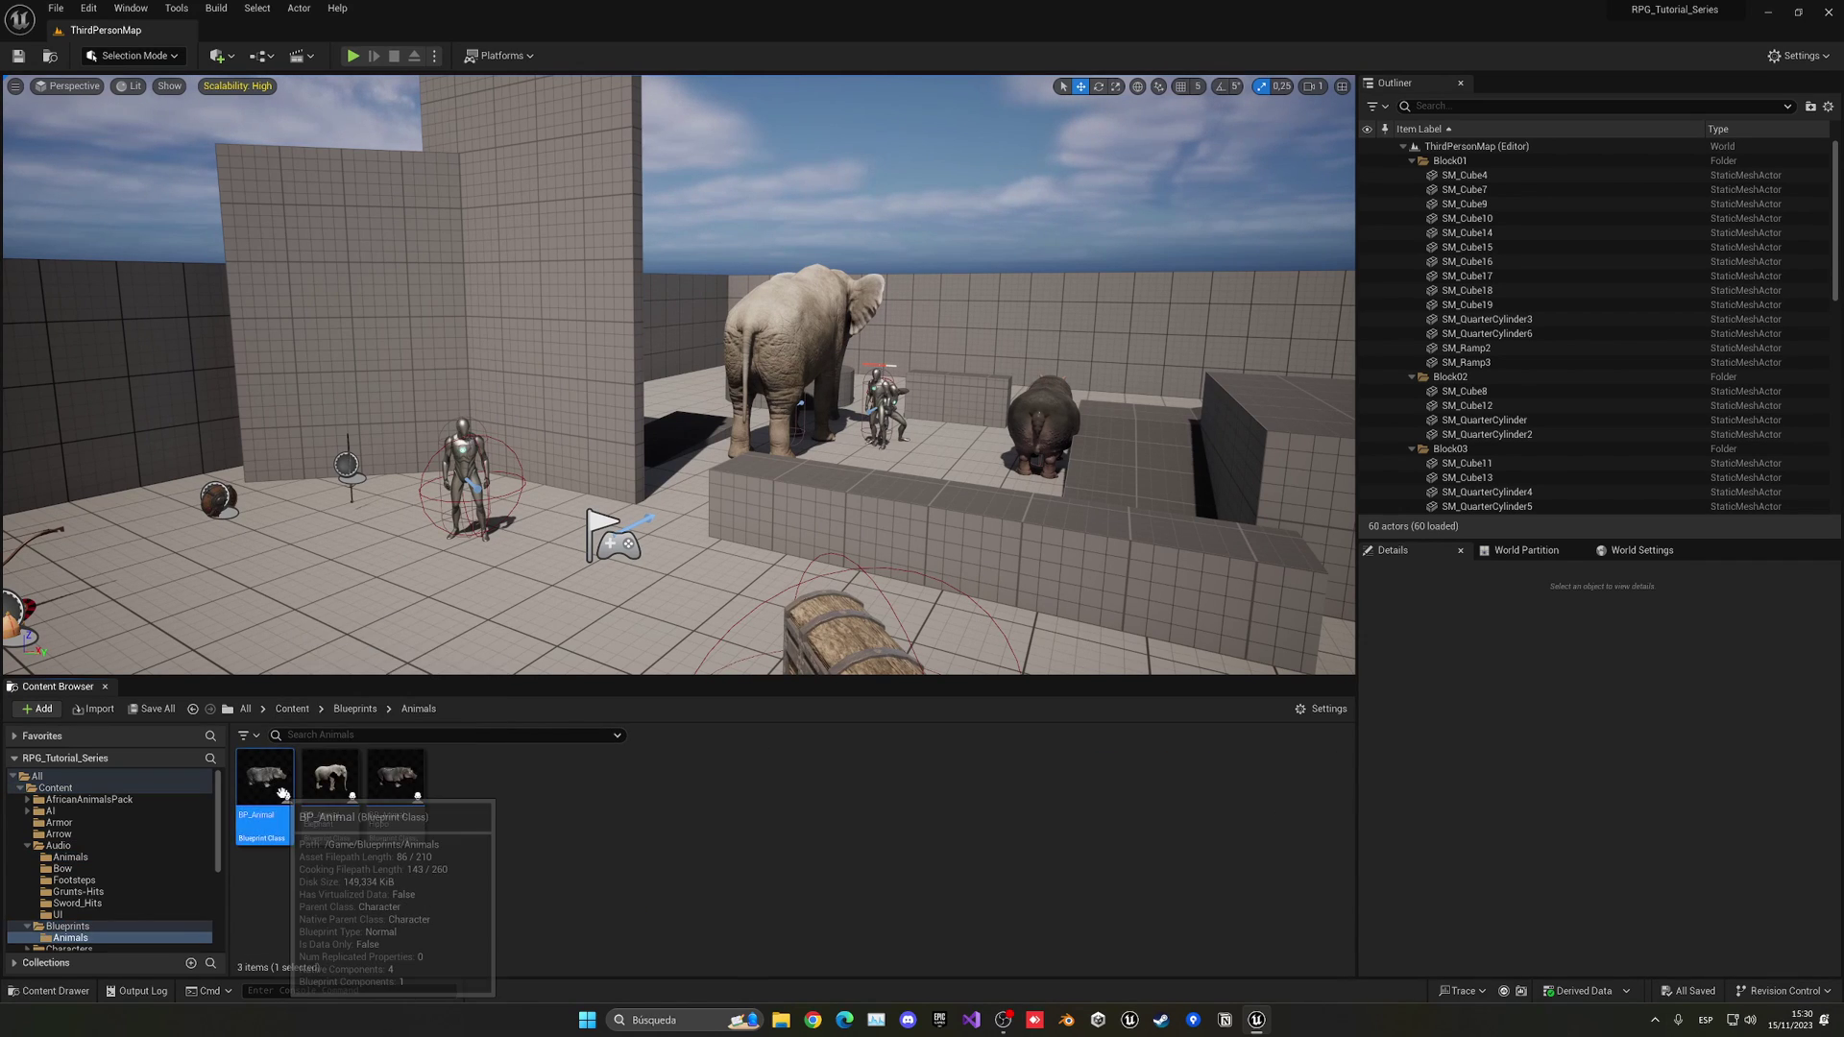
pyautogui.doubleClick(281, 792)
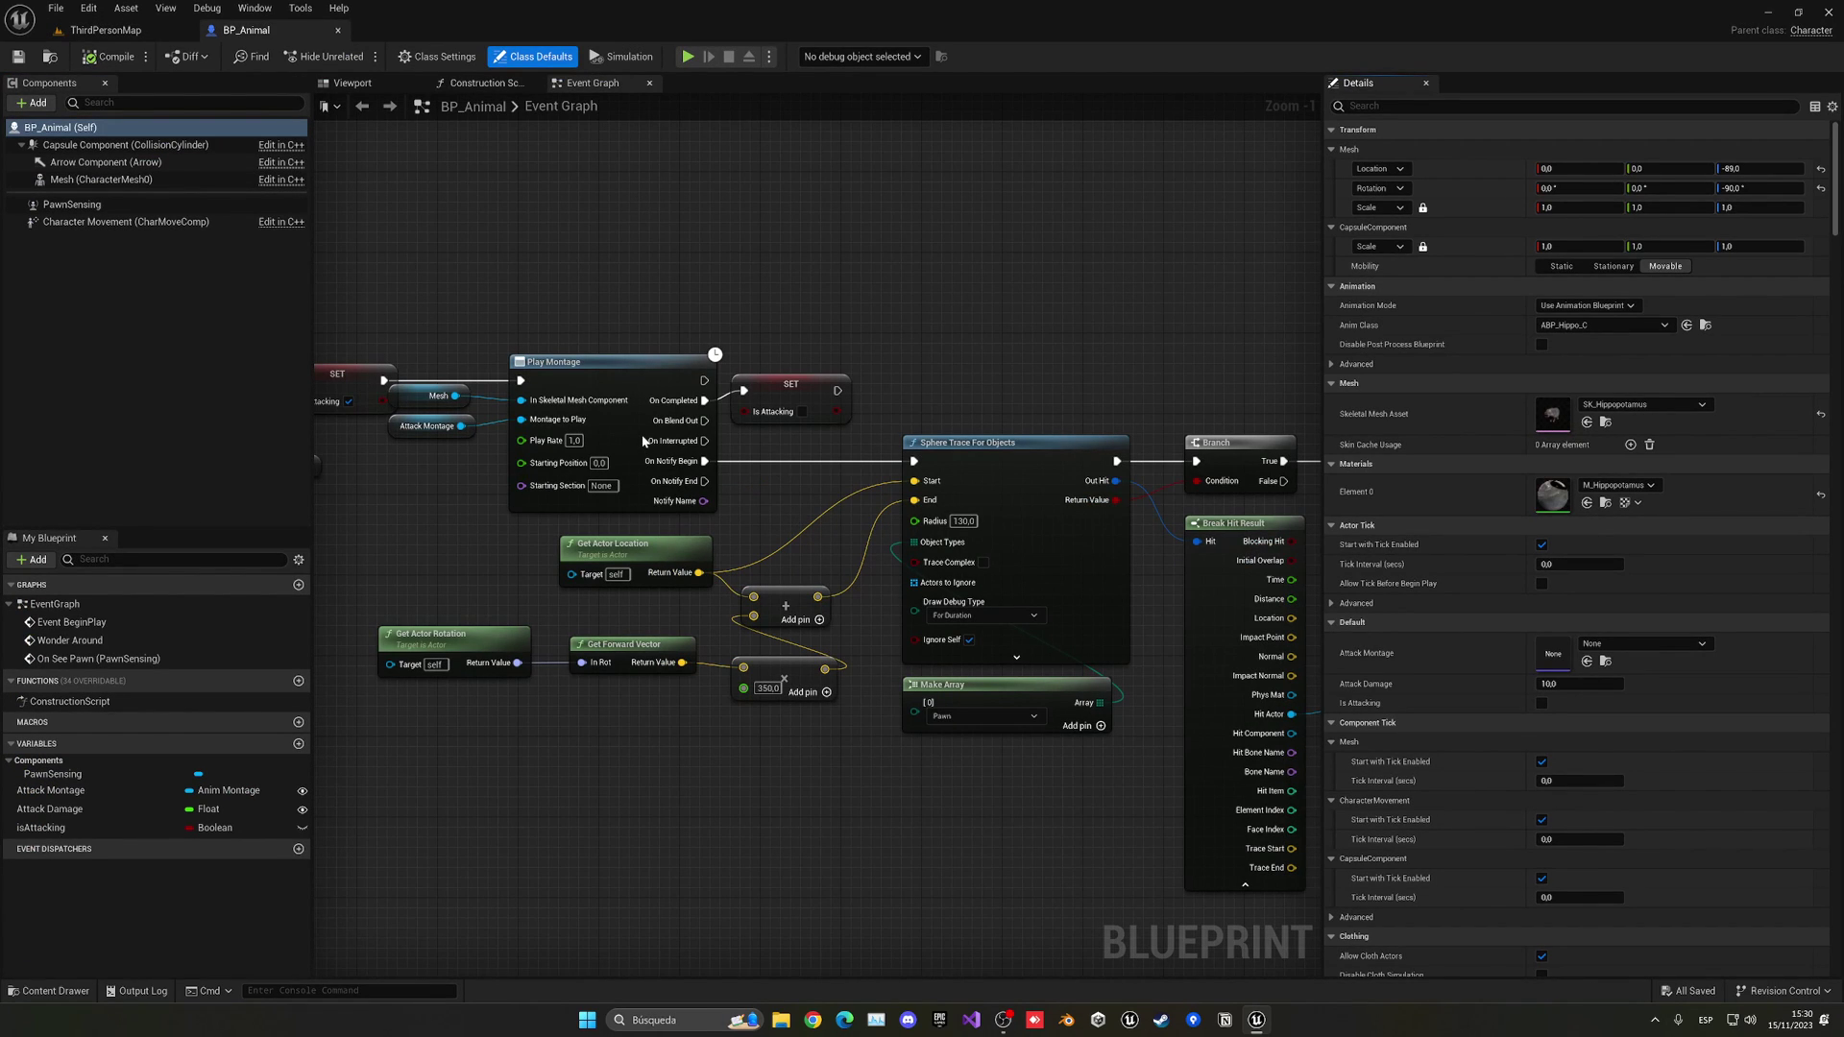
# Step: Examine the attack logic in the BP_Animal Event Graph around the Play Montage node
pyautogui.scroll(-4, 642, 436)
pyautogui.rightClick(787, 521)
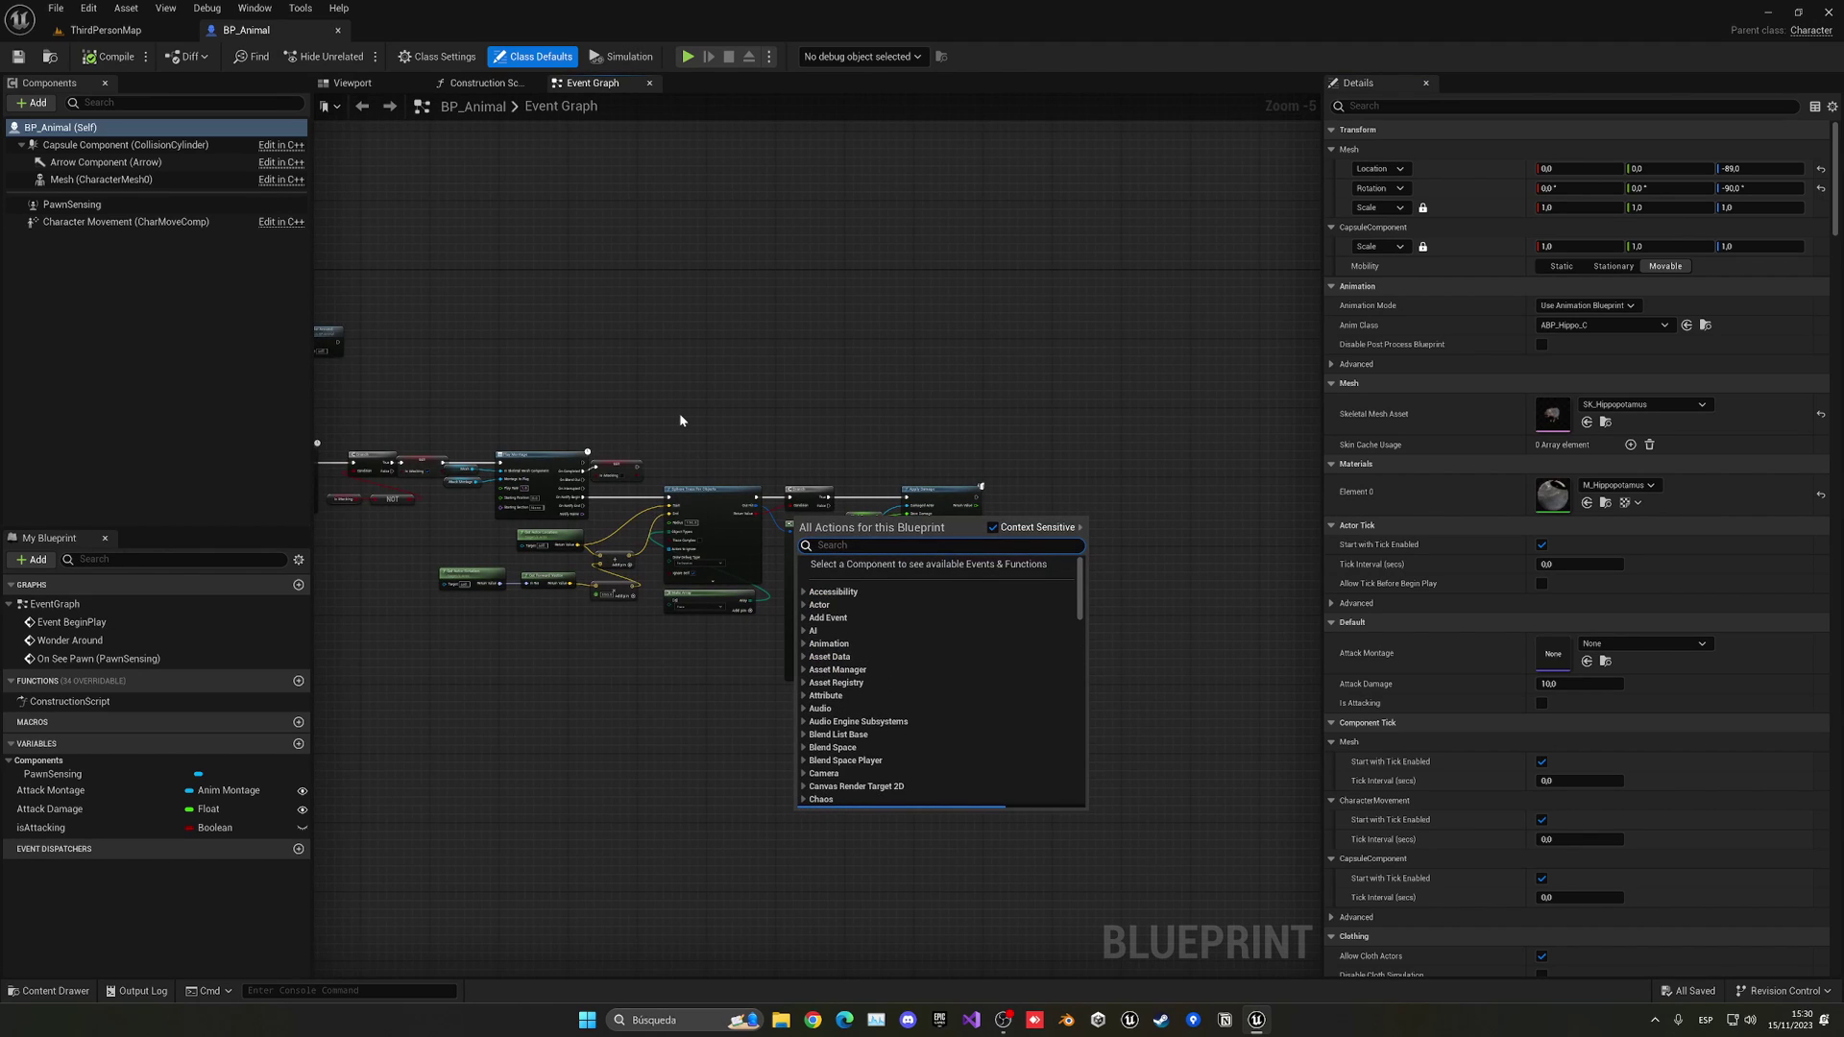
pyautogui.click(680, 441)
pyautogui.rightClick(683, 416)
pyautogui.click(757, 412)
pyautogui.moveTo(697, 423); pyautogui.dragTo(866, 416, button='right')
pyautogui.moveTo(444, 631); pyautogui.dragTo(598, 616, button='right')
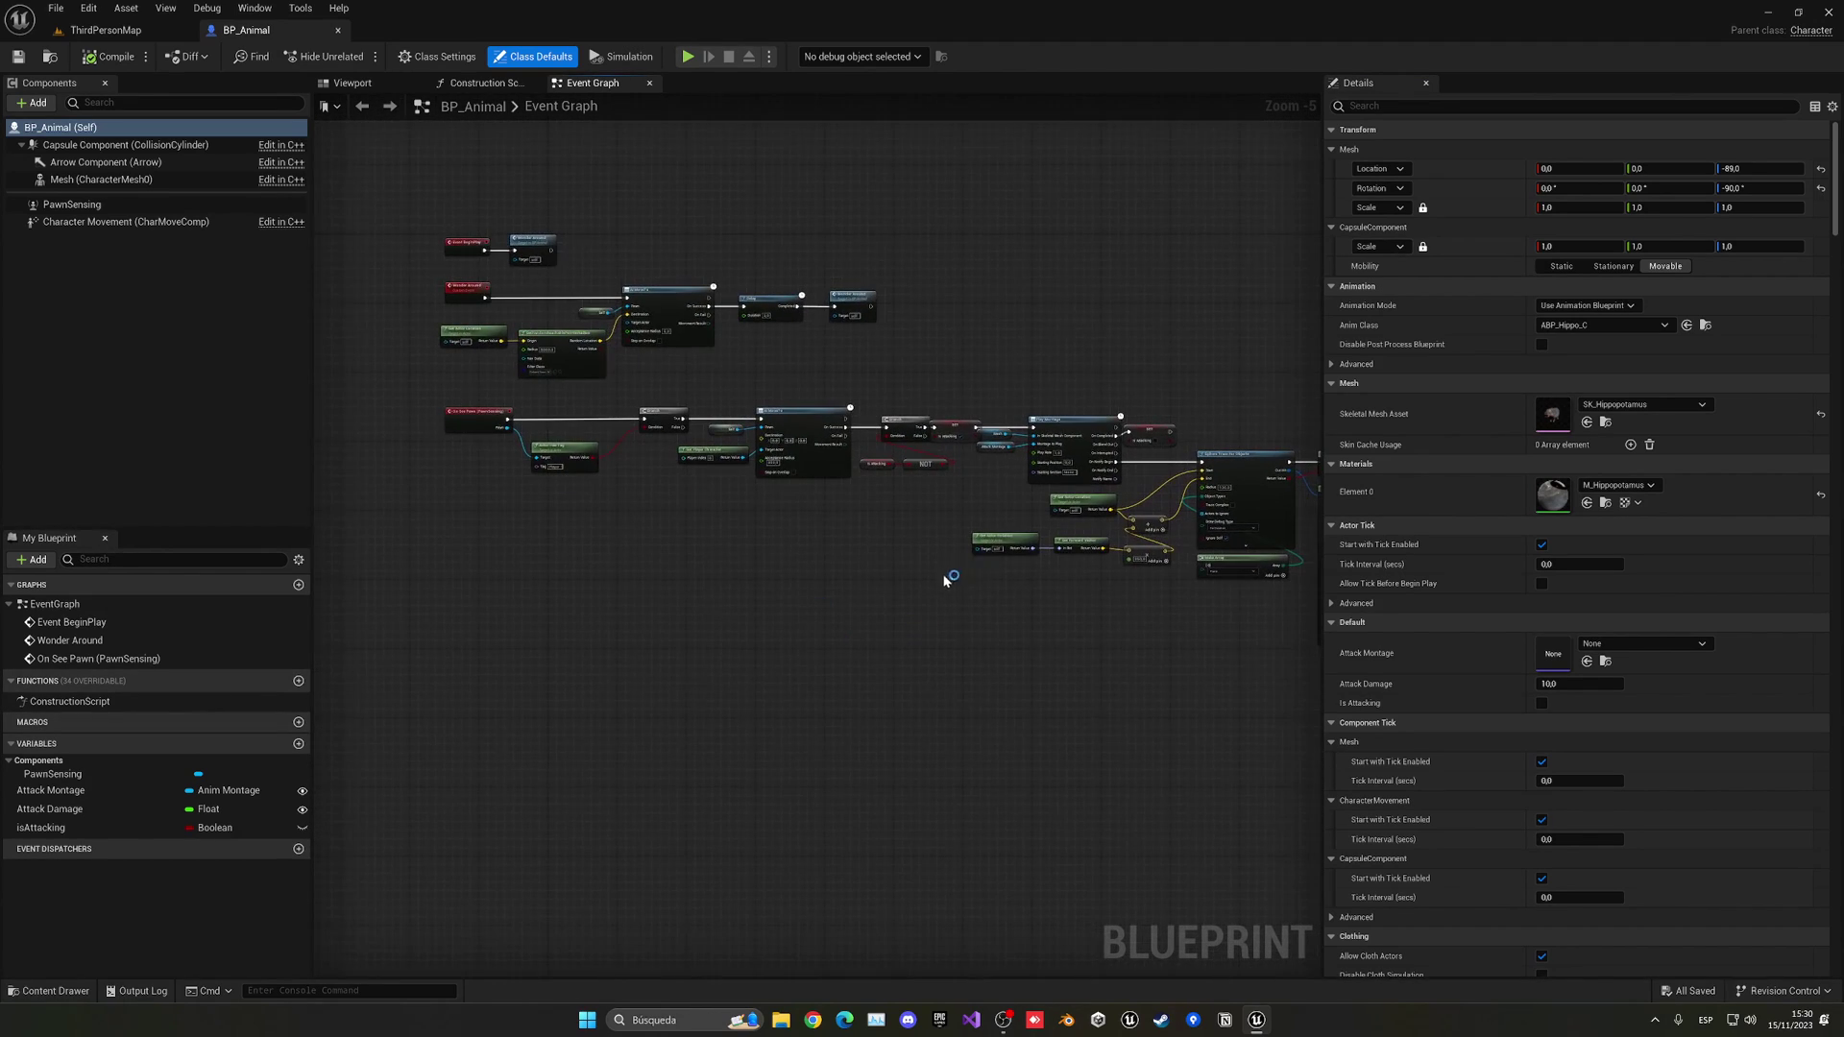
pyautogui.scroll(4, 1000, 422)
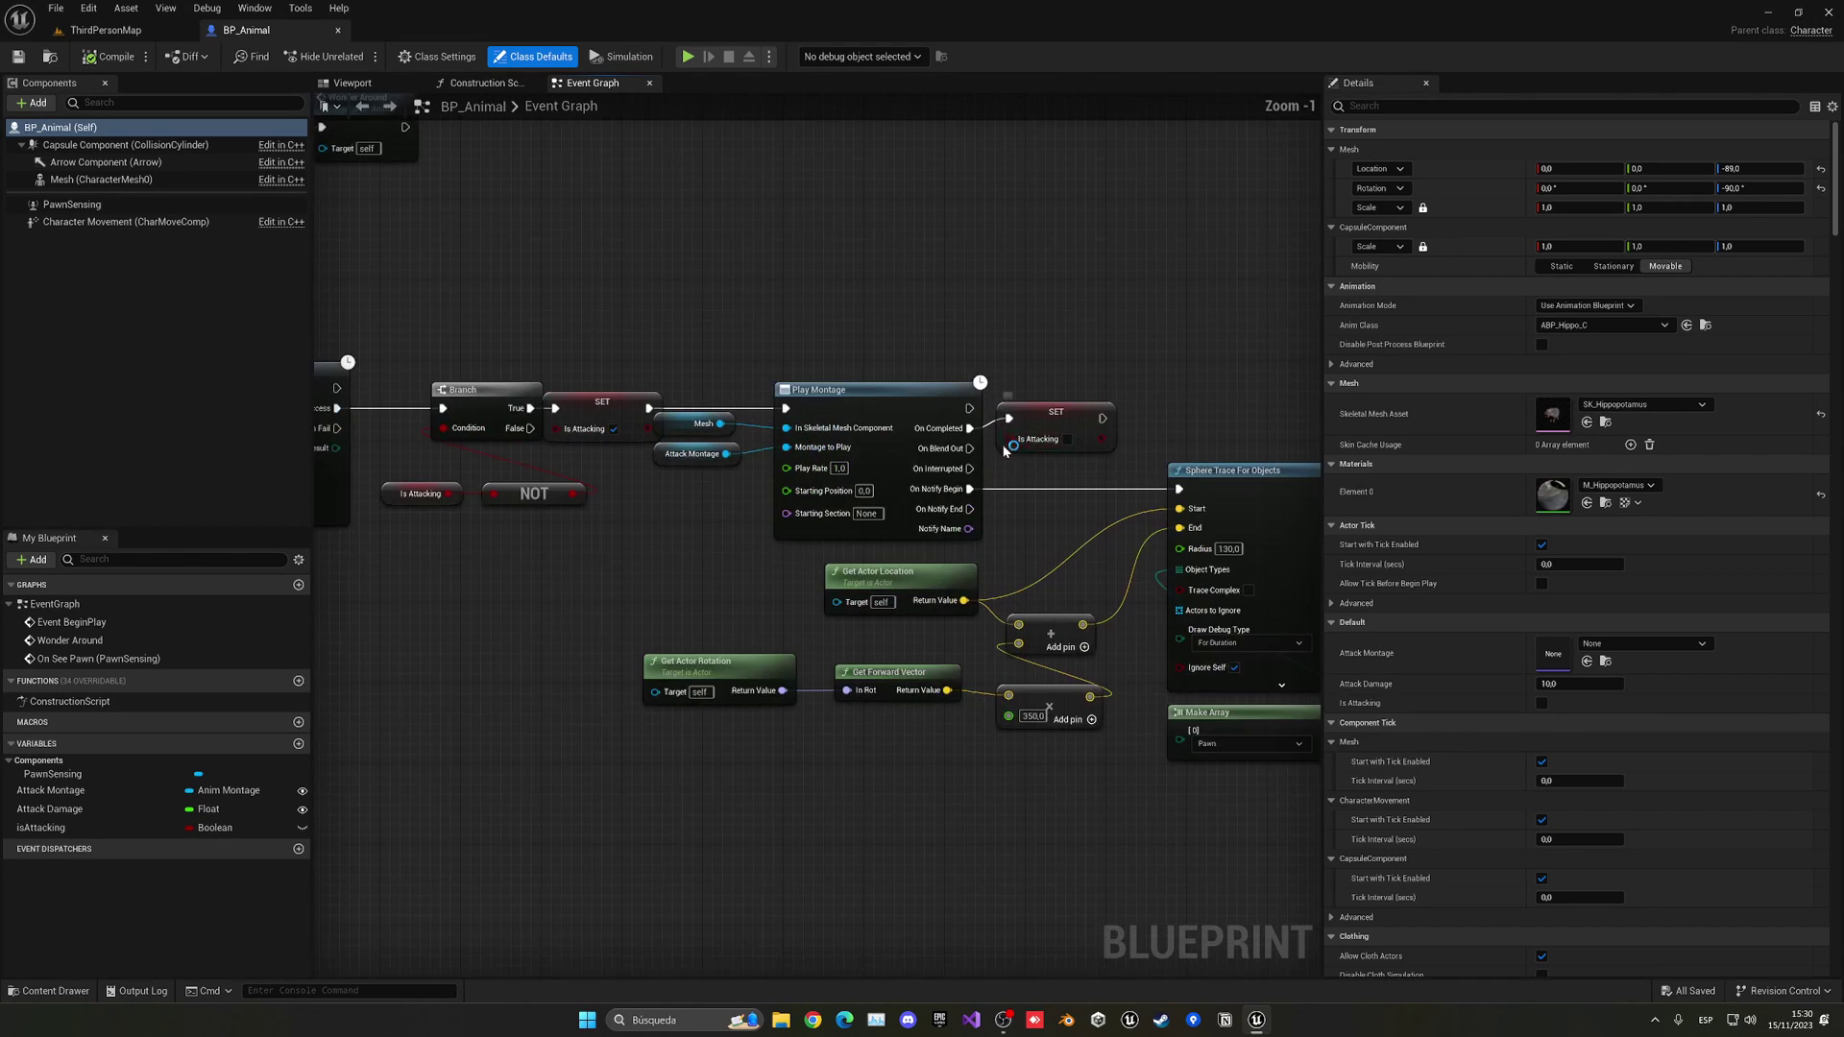
pyautogui.moveTo(971, 497); pyautogui.dragTo(791, 557, button='right')
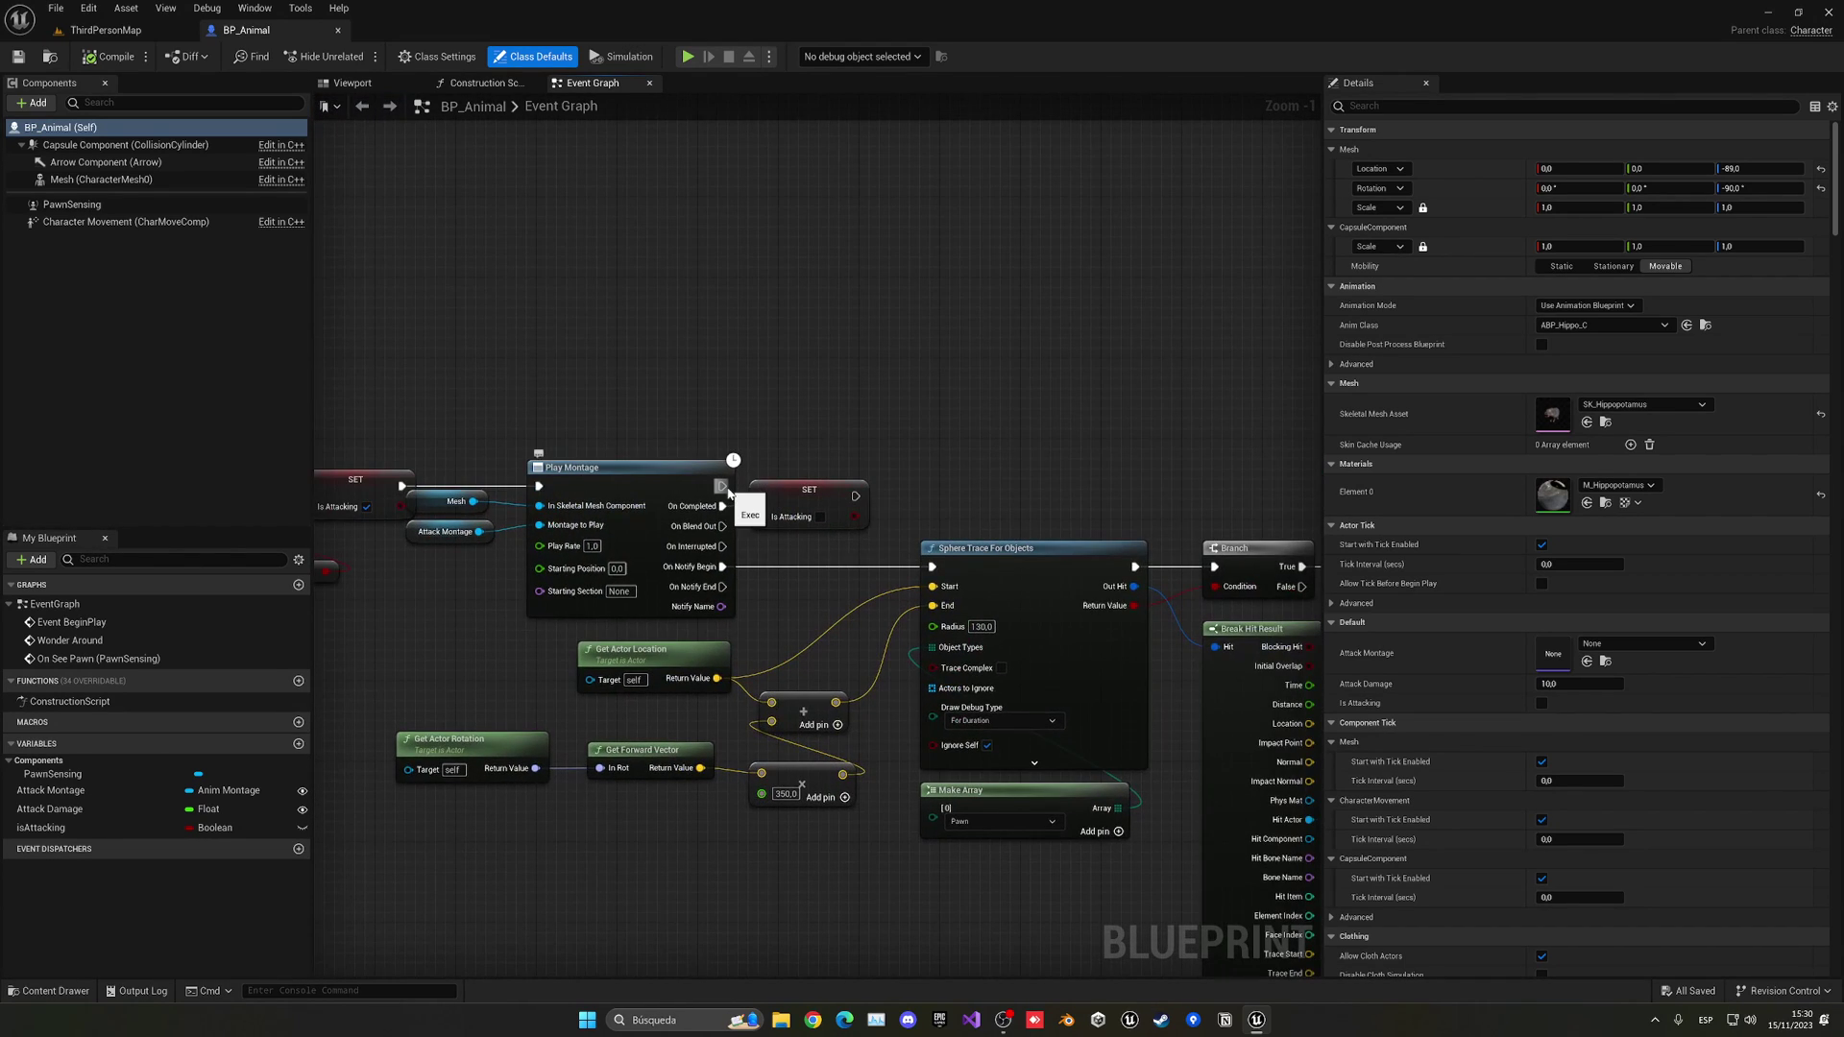
# Step: Add a Play Sound at Location node executed from the Play Montage node's output and place it above the montage node
pyautogui.moveTo(727, 489); pyautogui.dragTo(783, 401)
pyautogui.write('play')
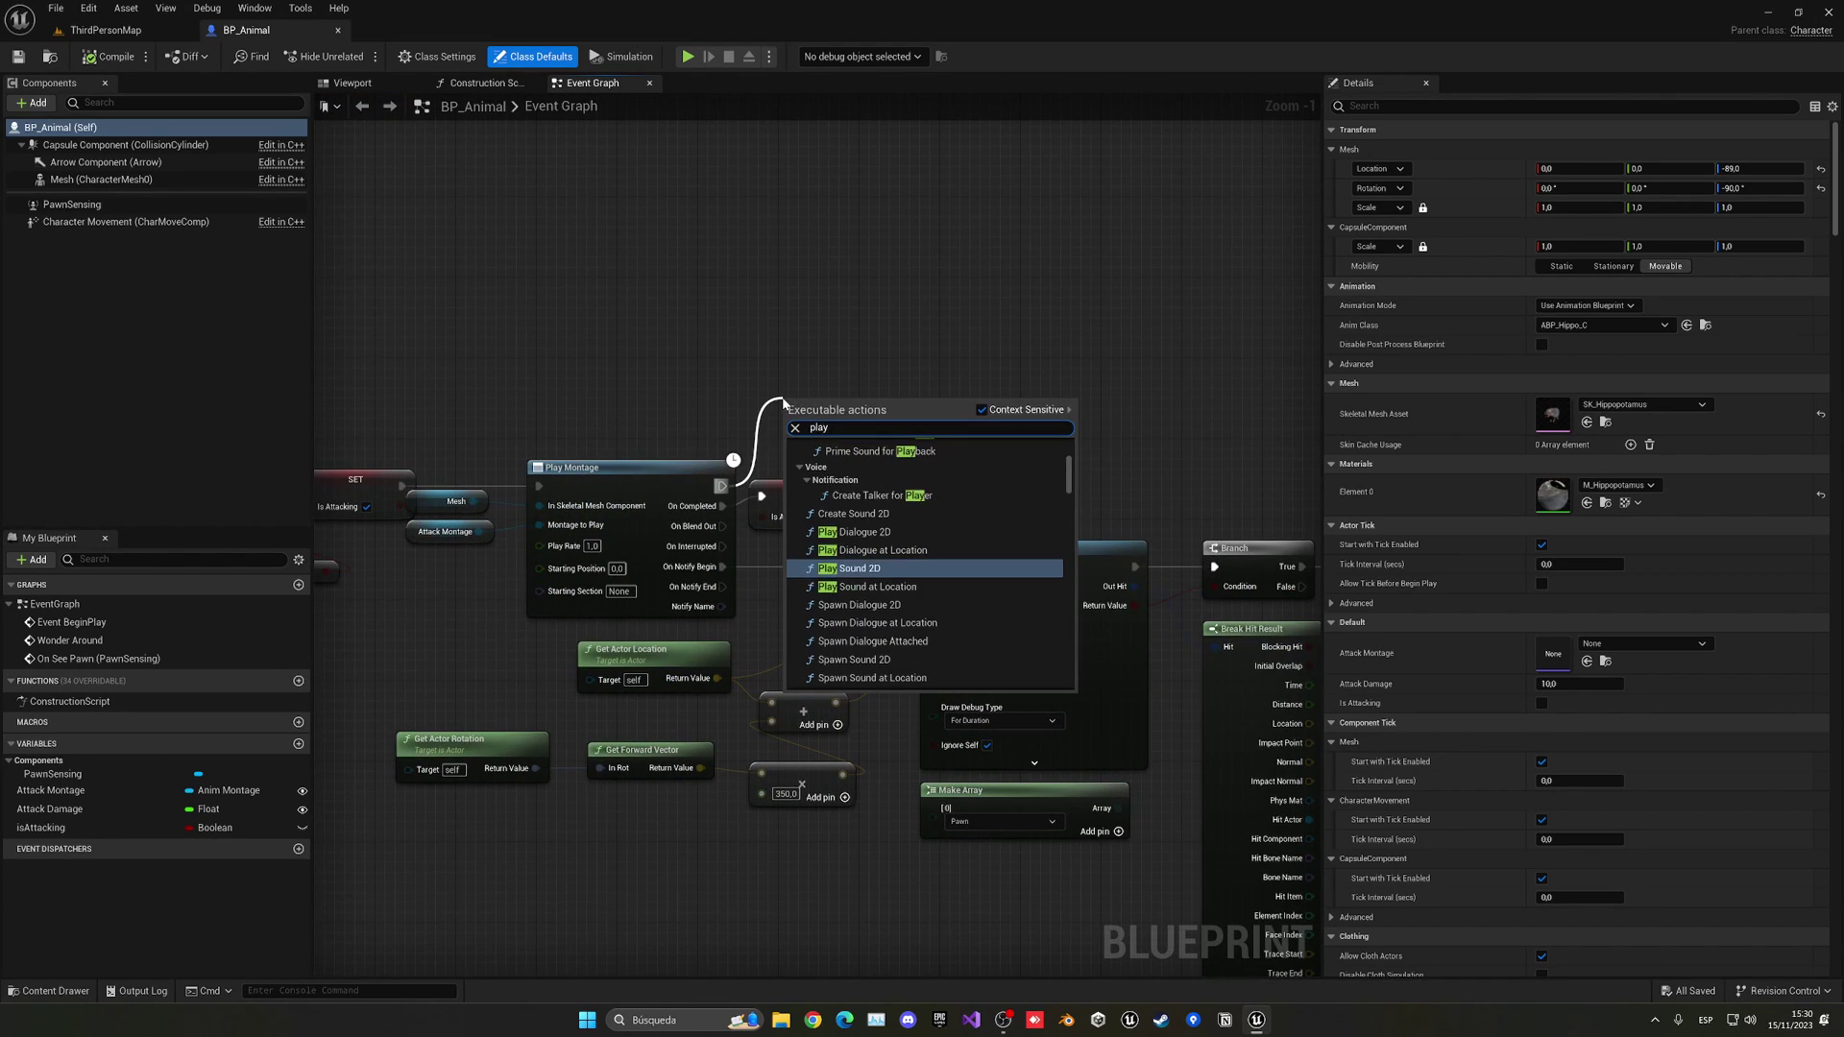
pyautogui.write(' sound')
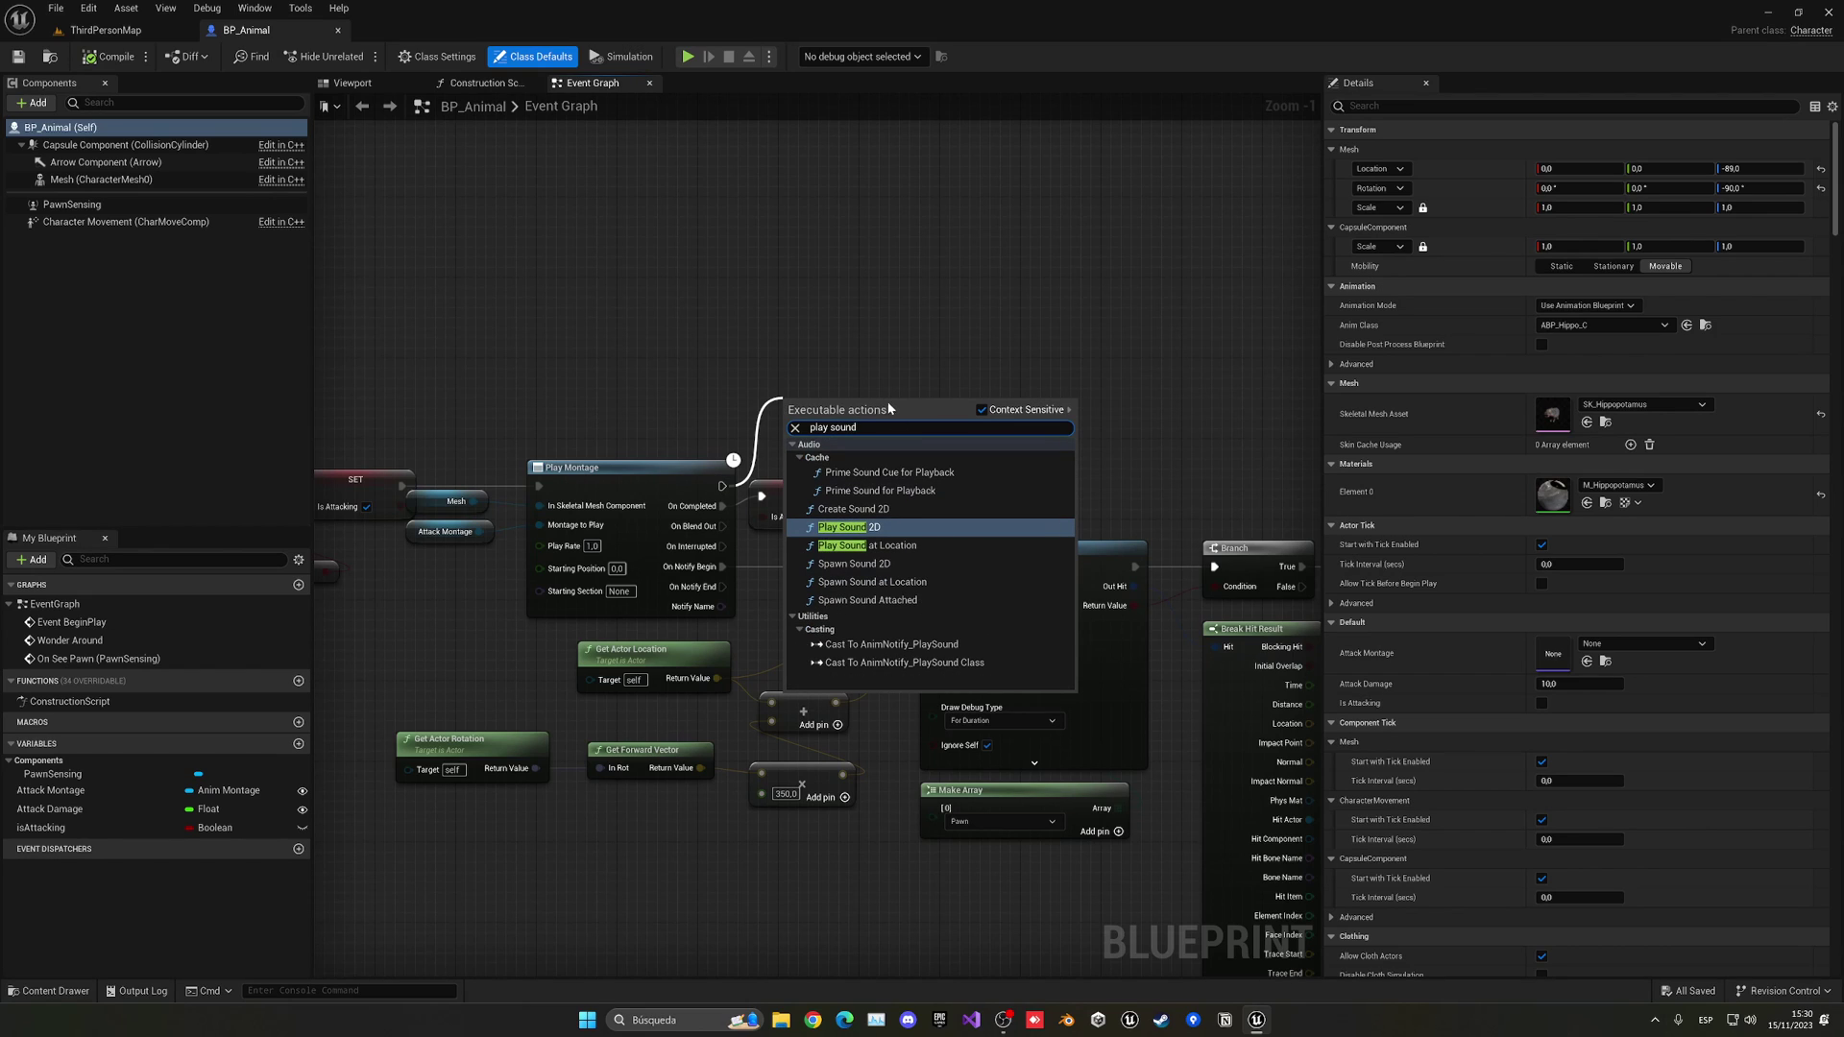
pyautogui.click(845, 545)
pyautogui.moveTo(809, 433); pyautogui.dragTo(797, 349)
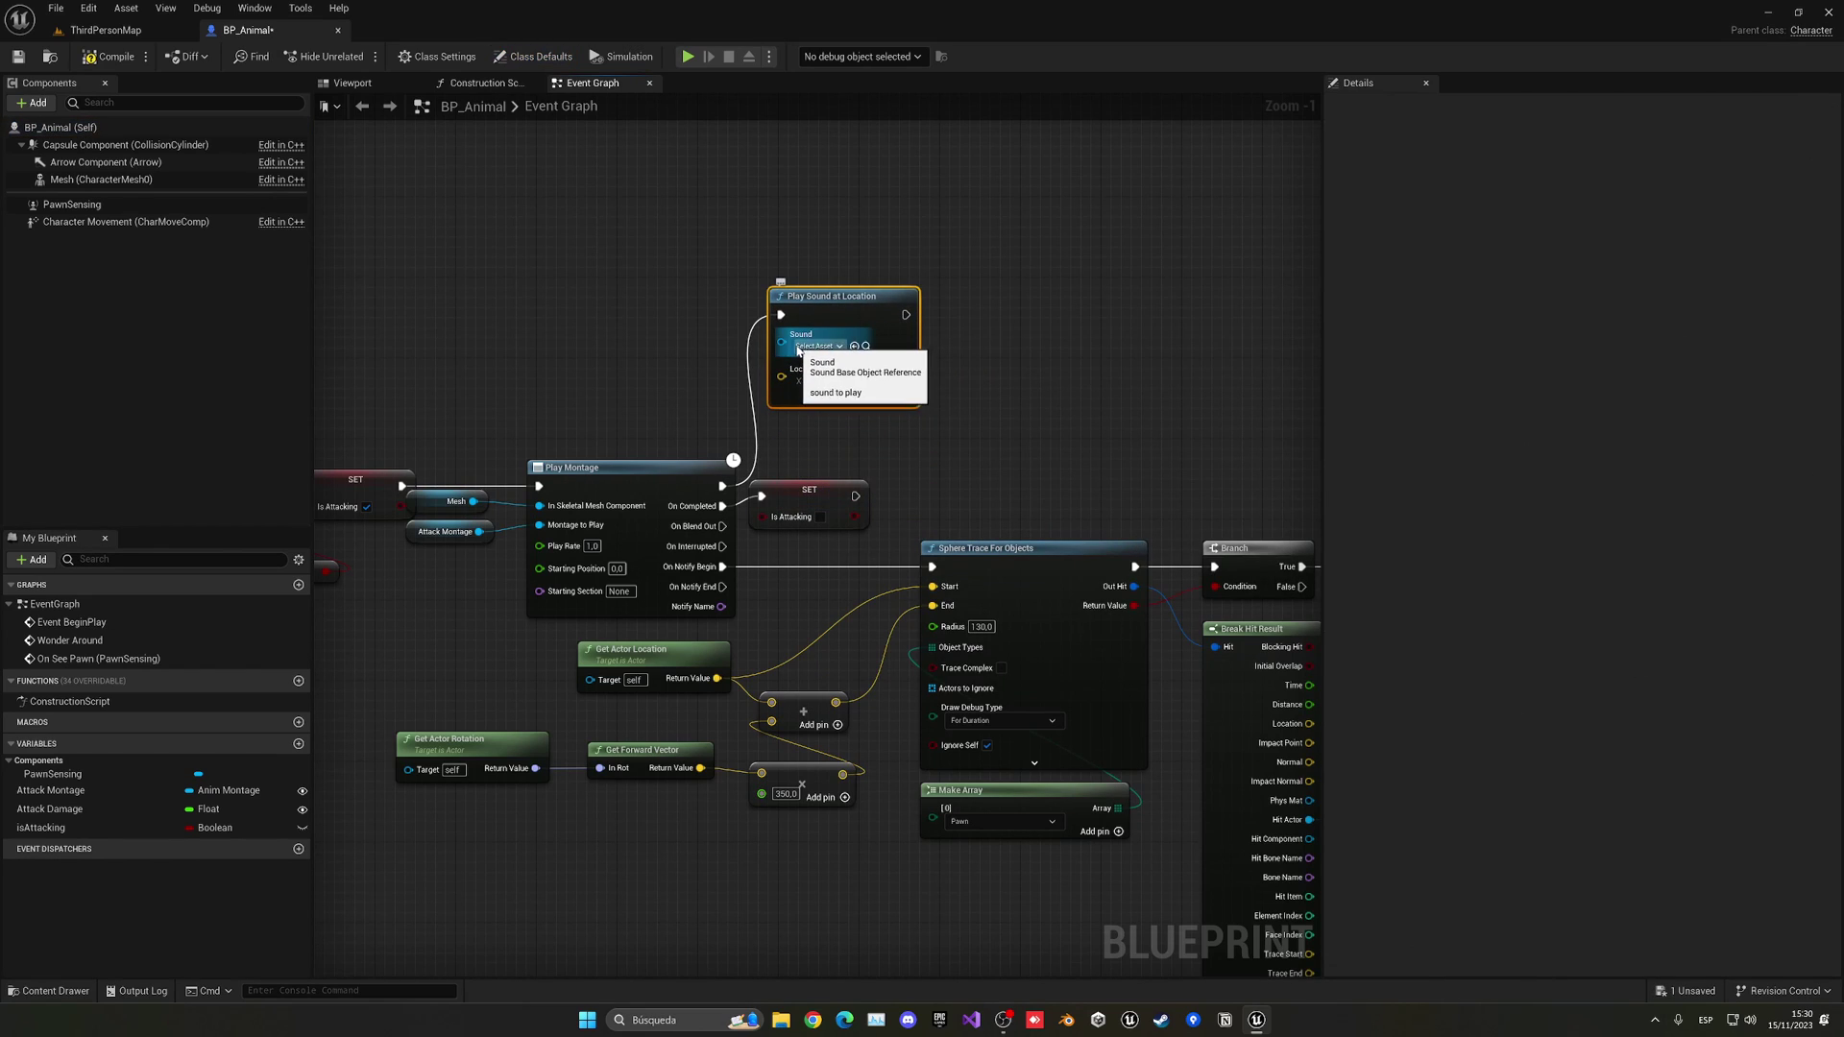
# Step: Promote the Sound input to a variable named AnimalSound, make it instance editable and exposed on spawn, and compile
pyautogui.rightClick(797, 349)
pyautogui.click(843, 363)
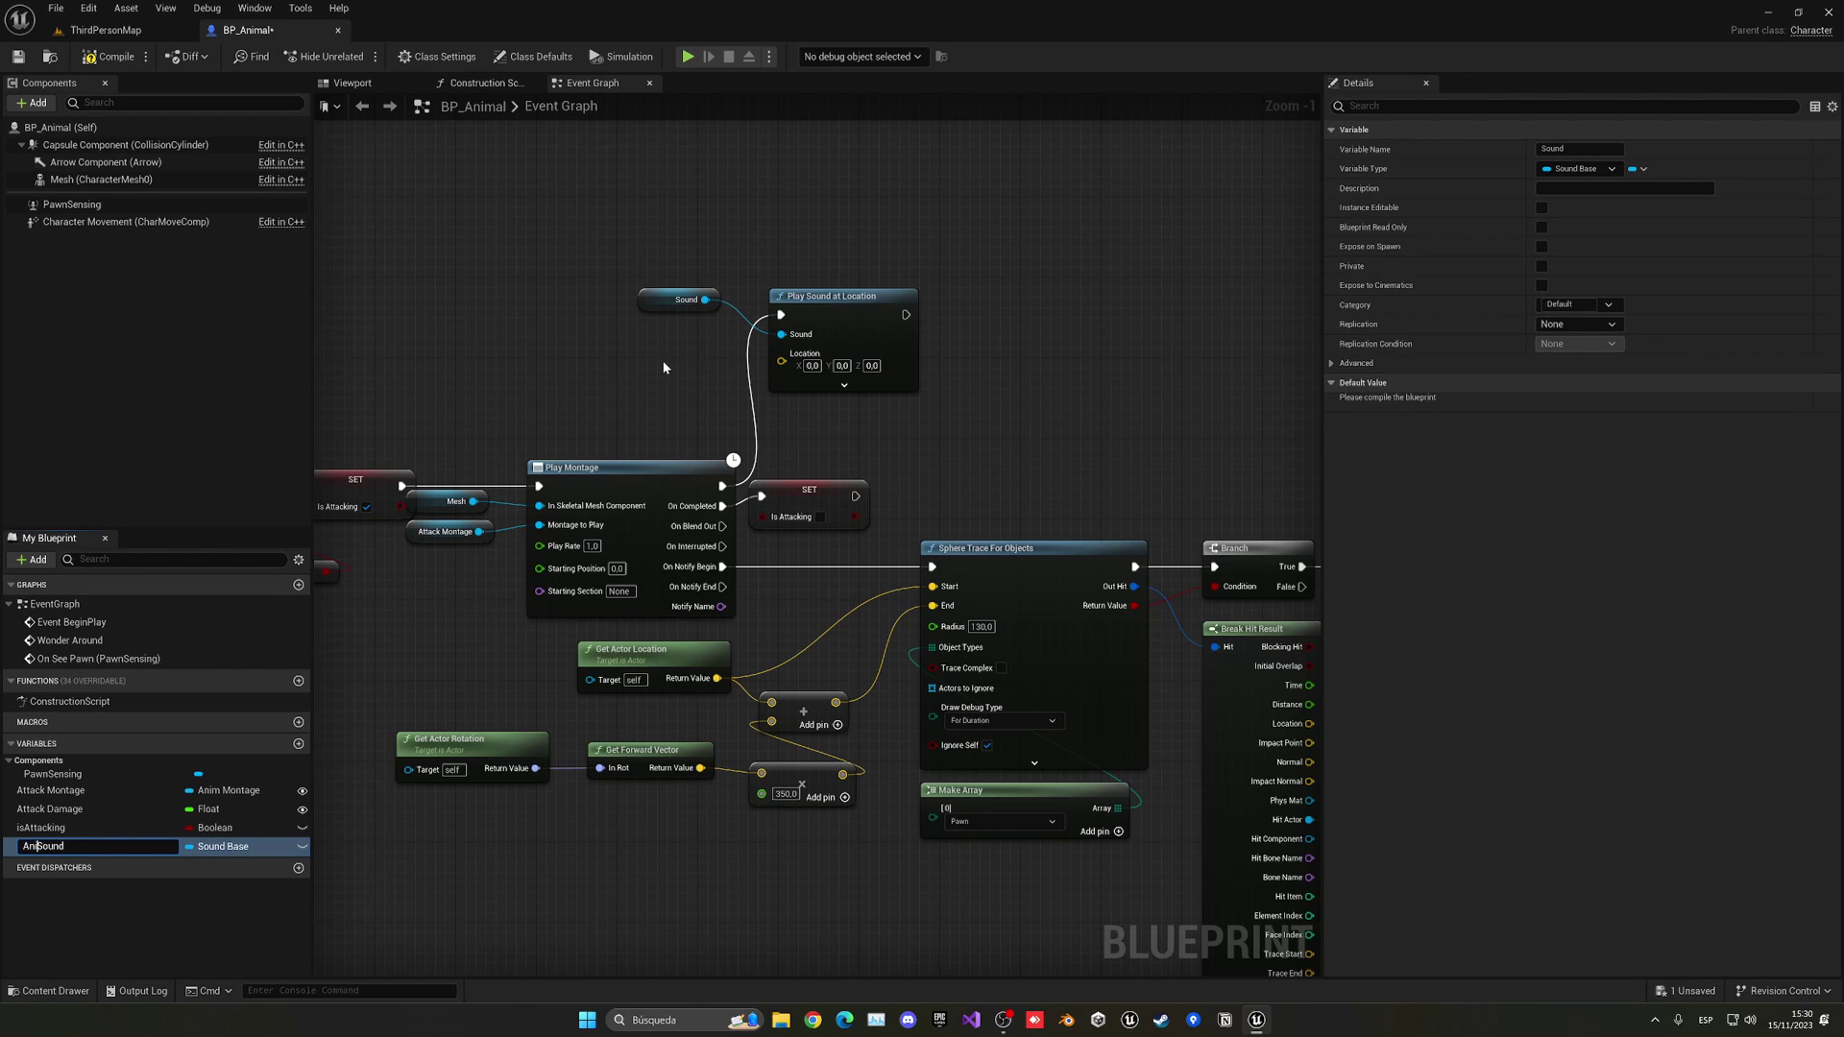
pyautogui.write('Animal')
pyautogui.press('Return')
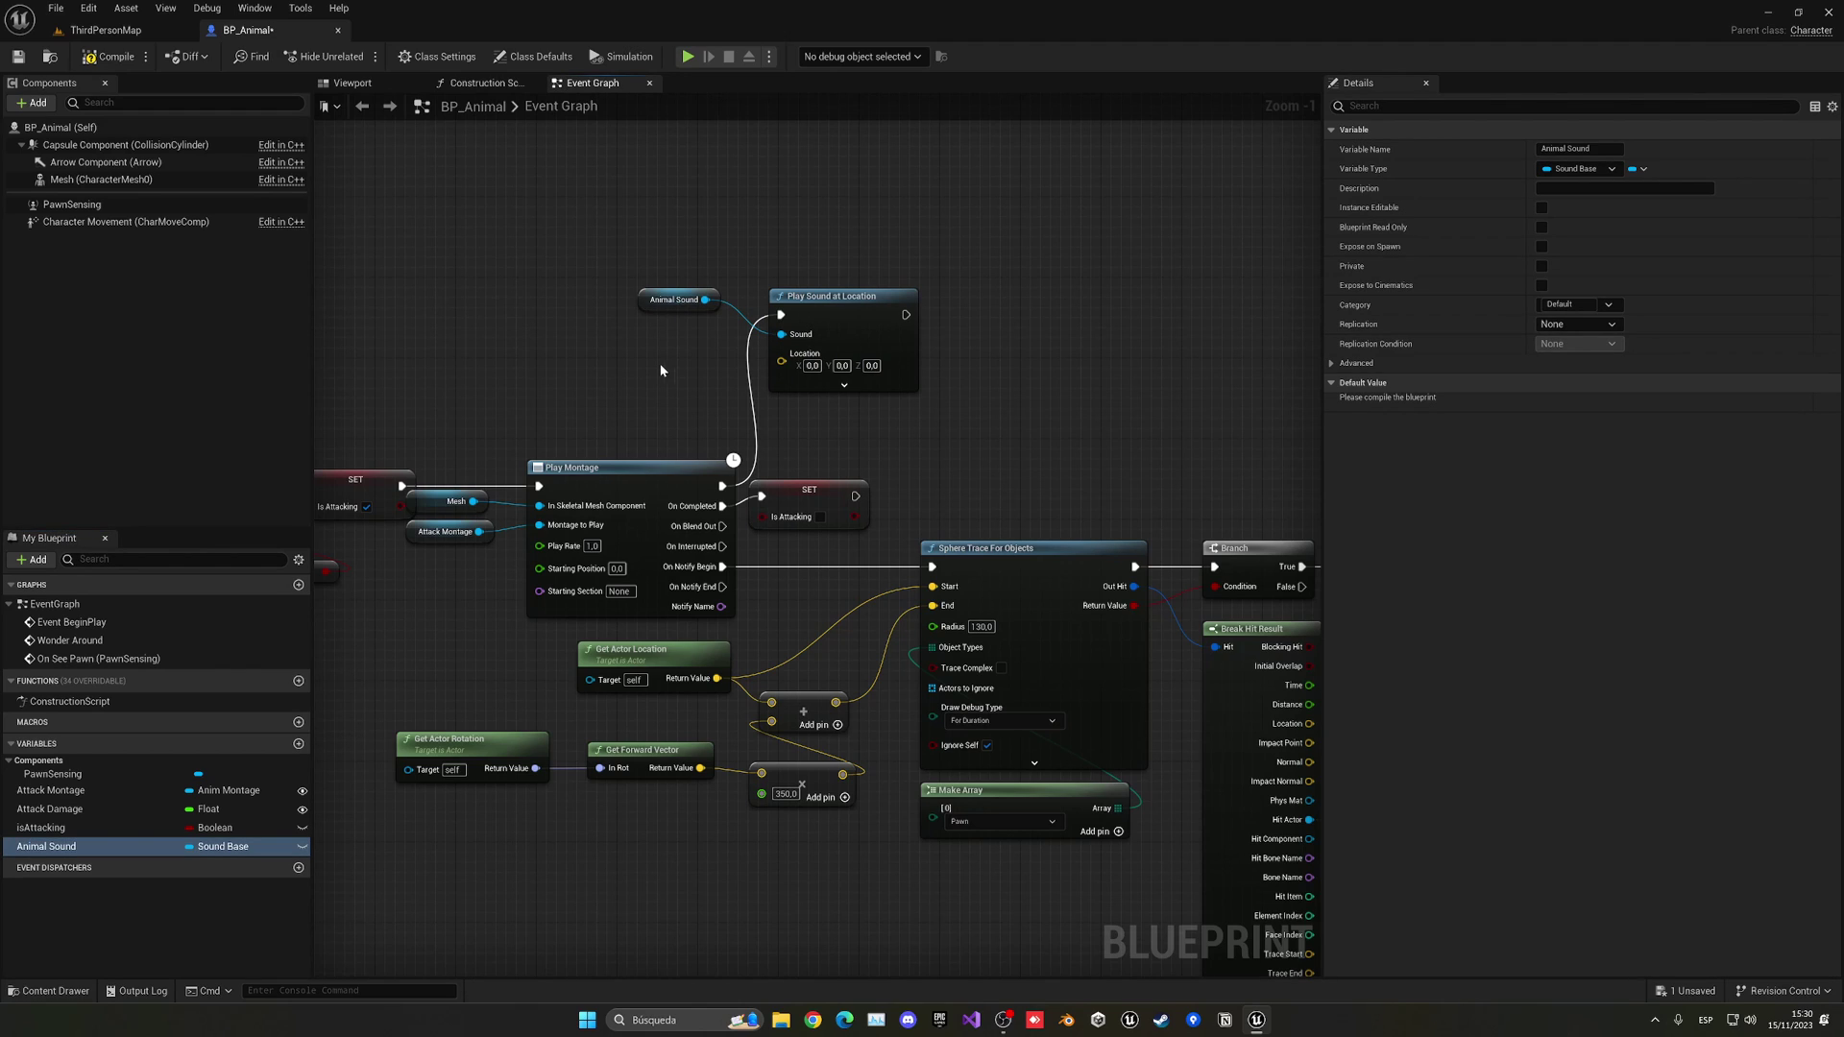
pyautogui.click(302, 846)
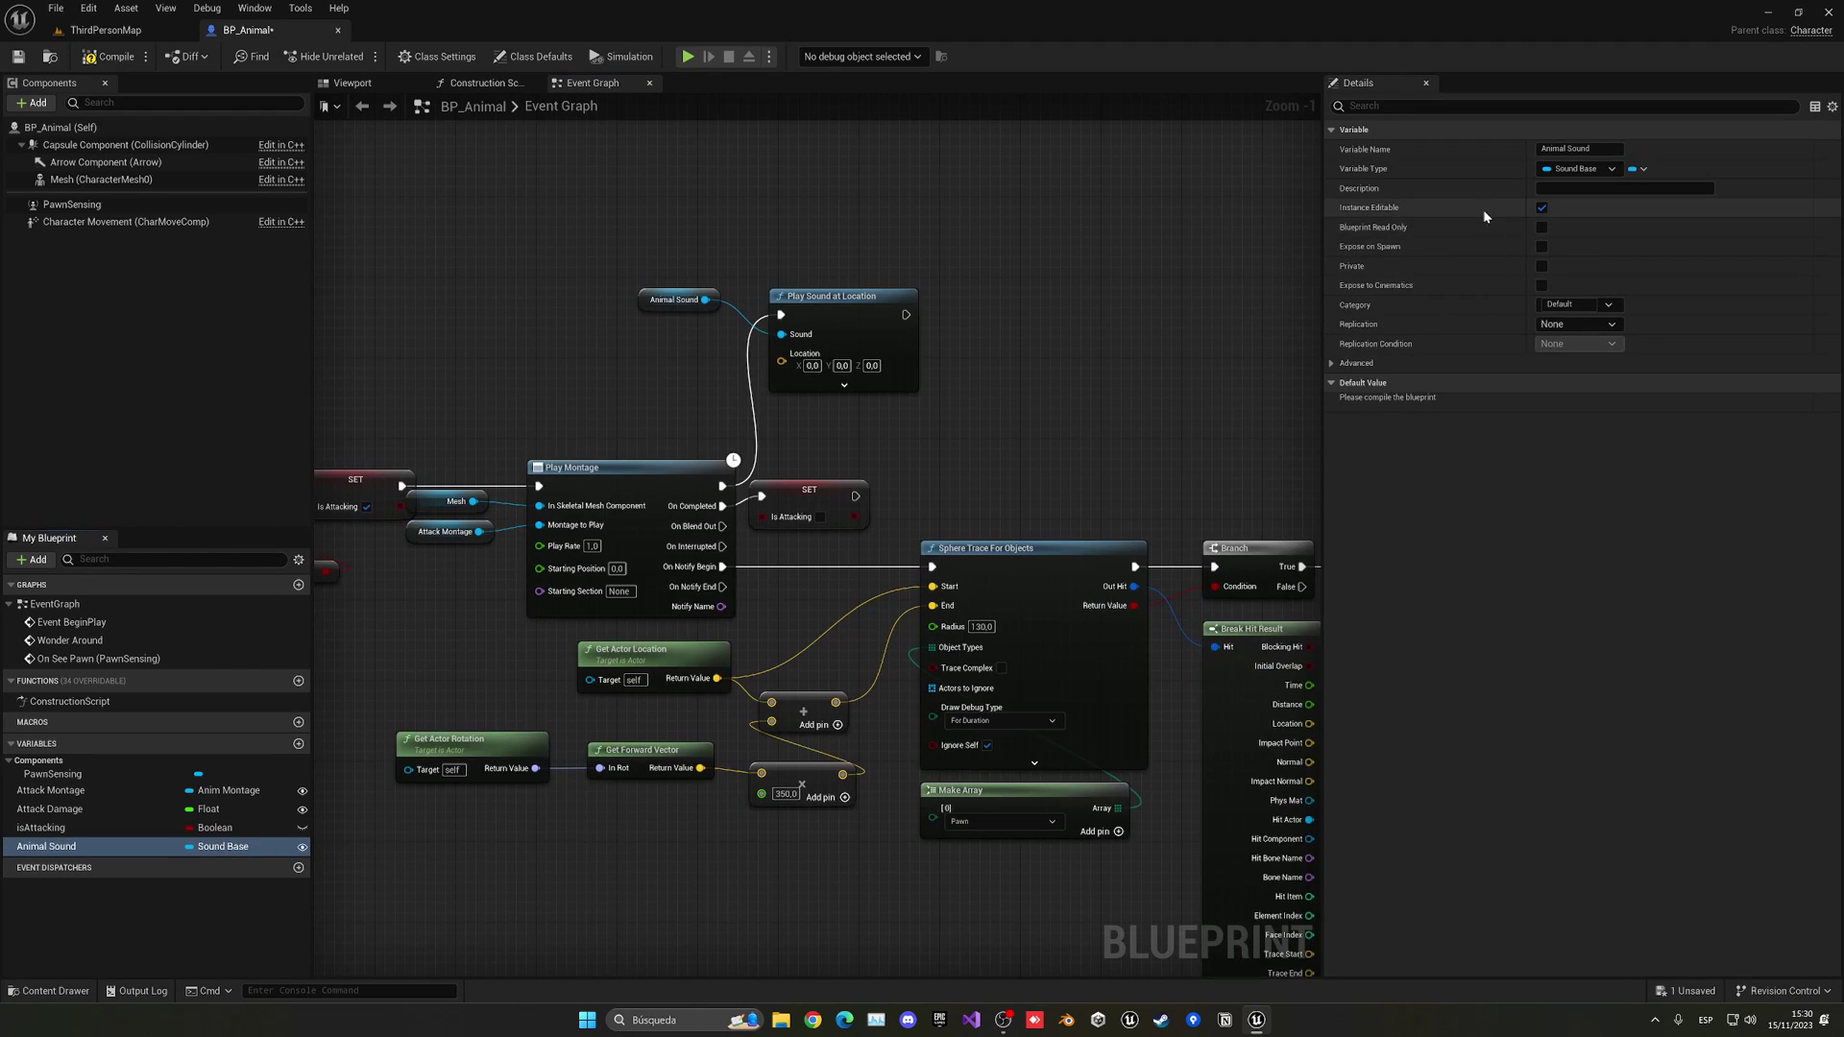
pyautogui.click(1541, 248)
pyautogui.click(107, 56)
# Step: Feed the Location input of Play Sound at Location from a new Get Actor Location node
pyautogui.moveTo(782, 361); pyautogui.dragTo(589, 373)
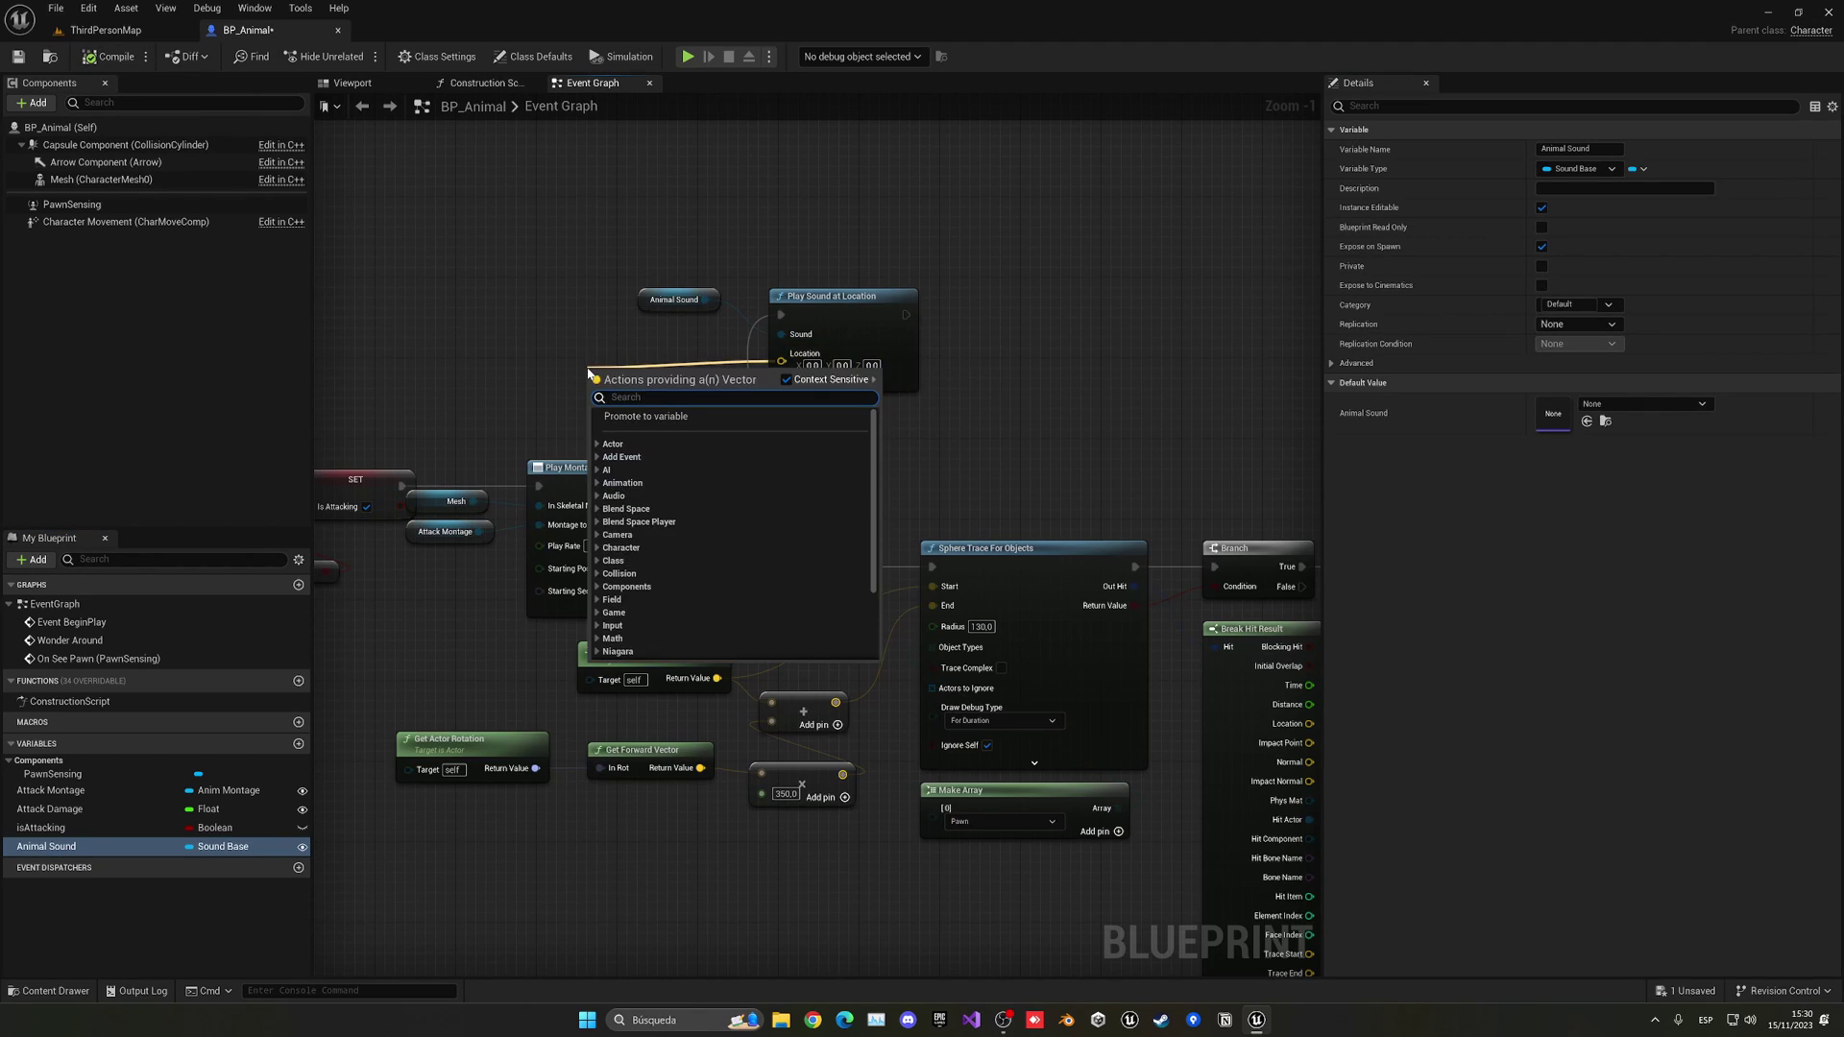
pyautogui.write('get actor loca')
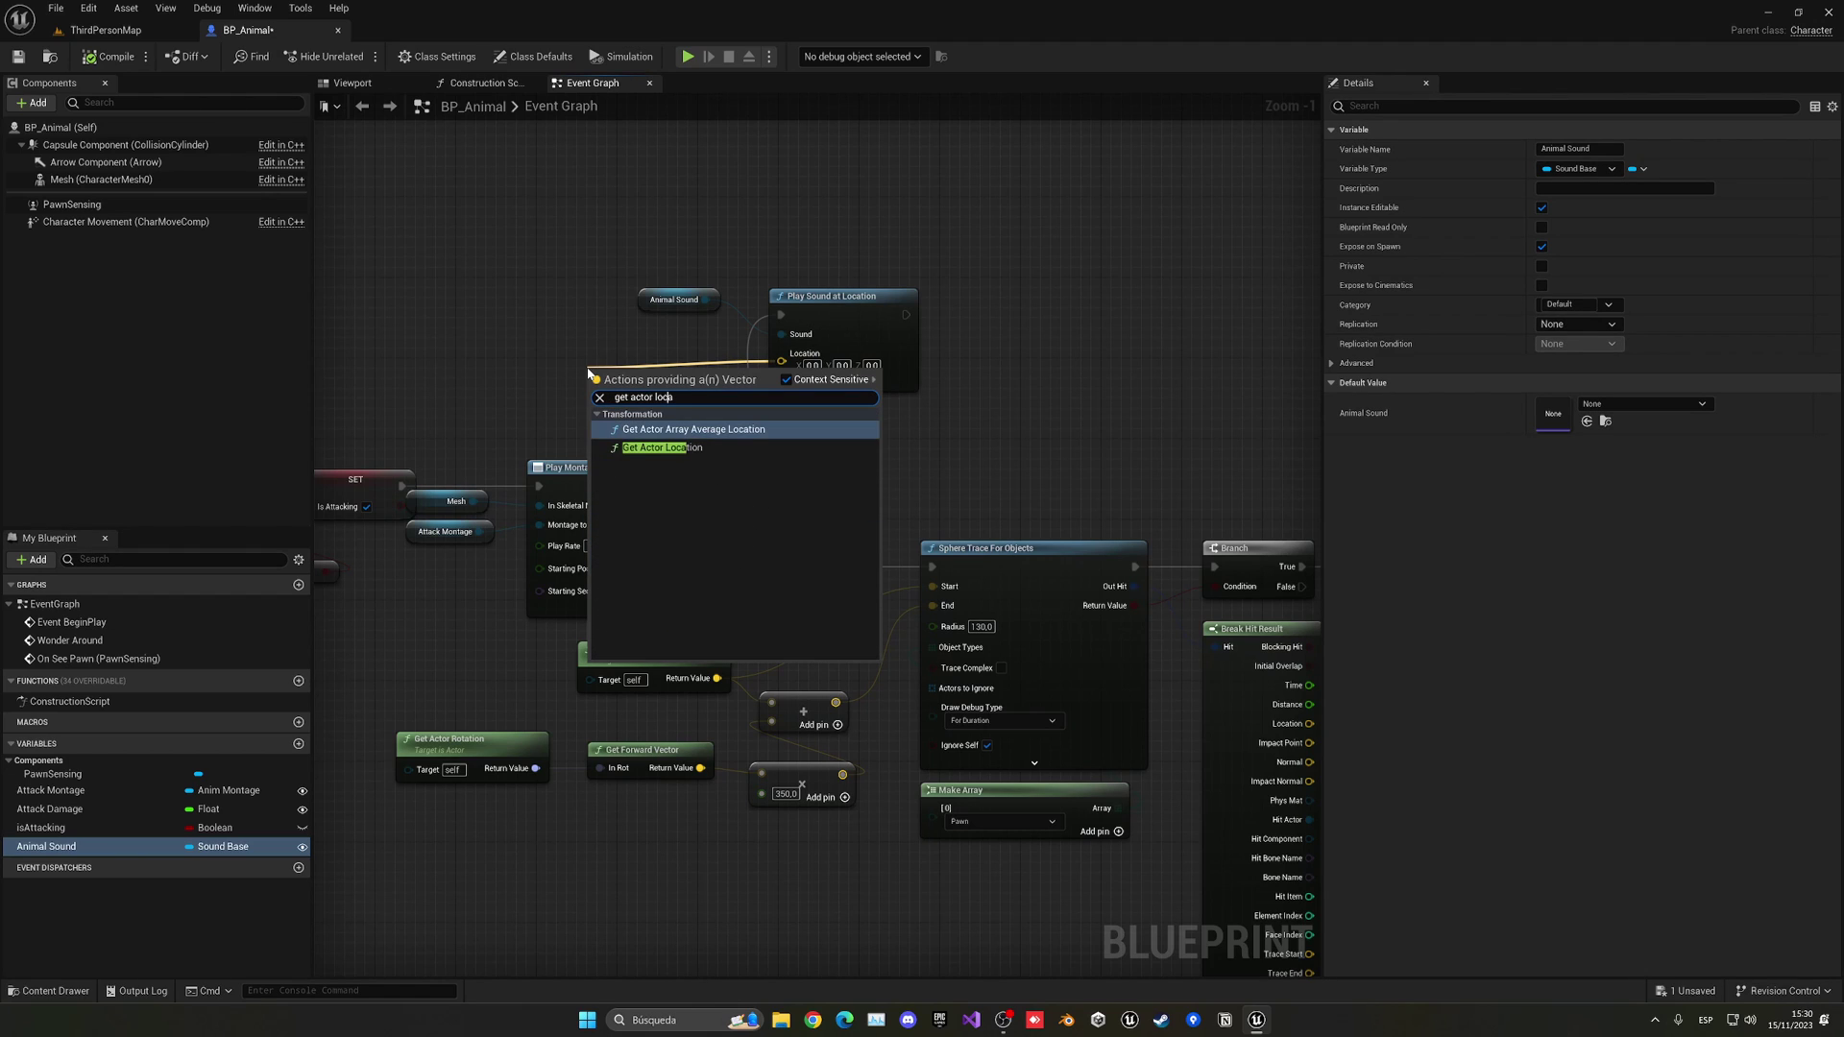
pyautogui.click(662, 447)
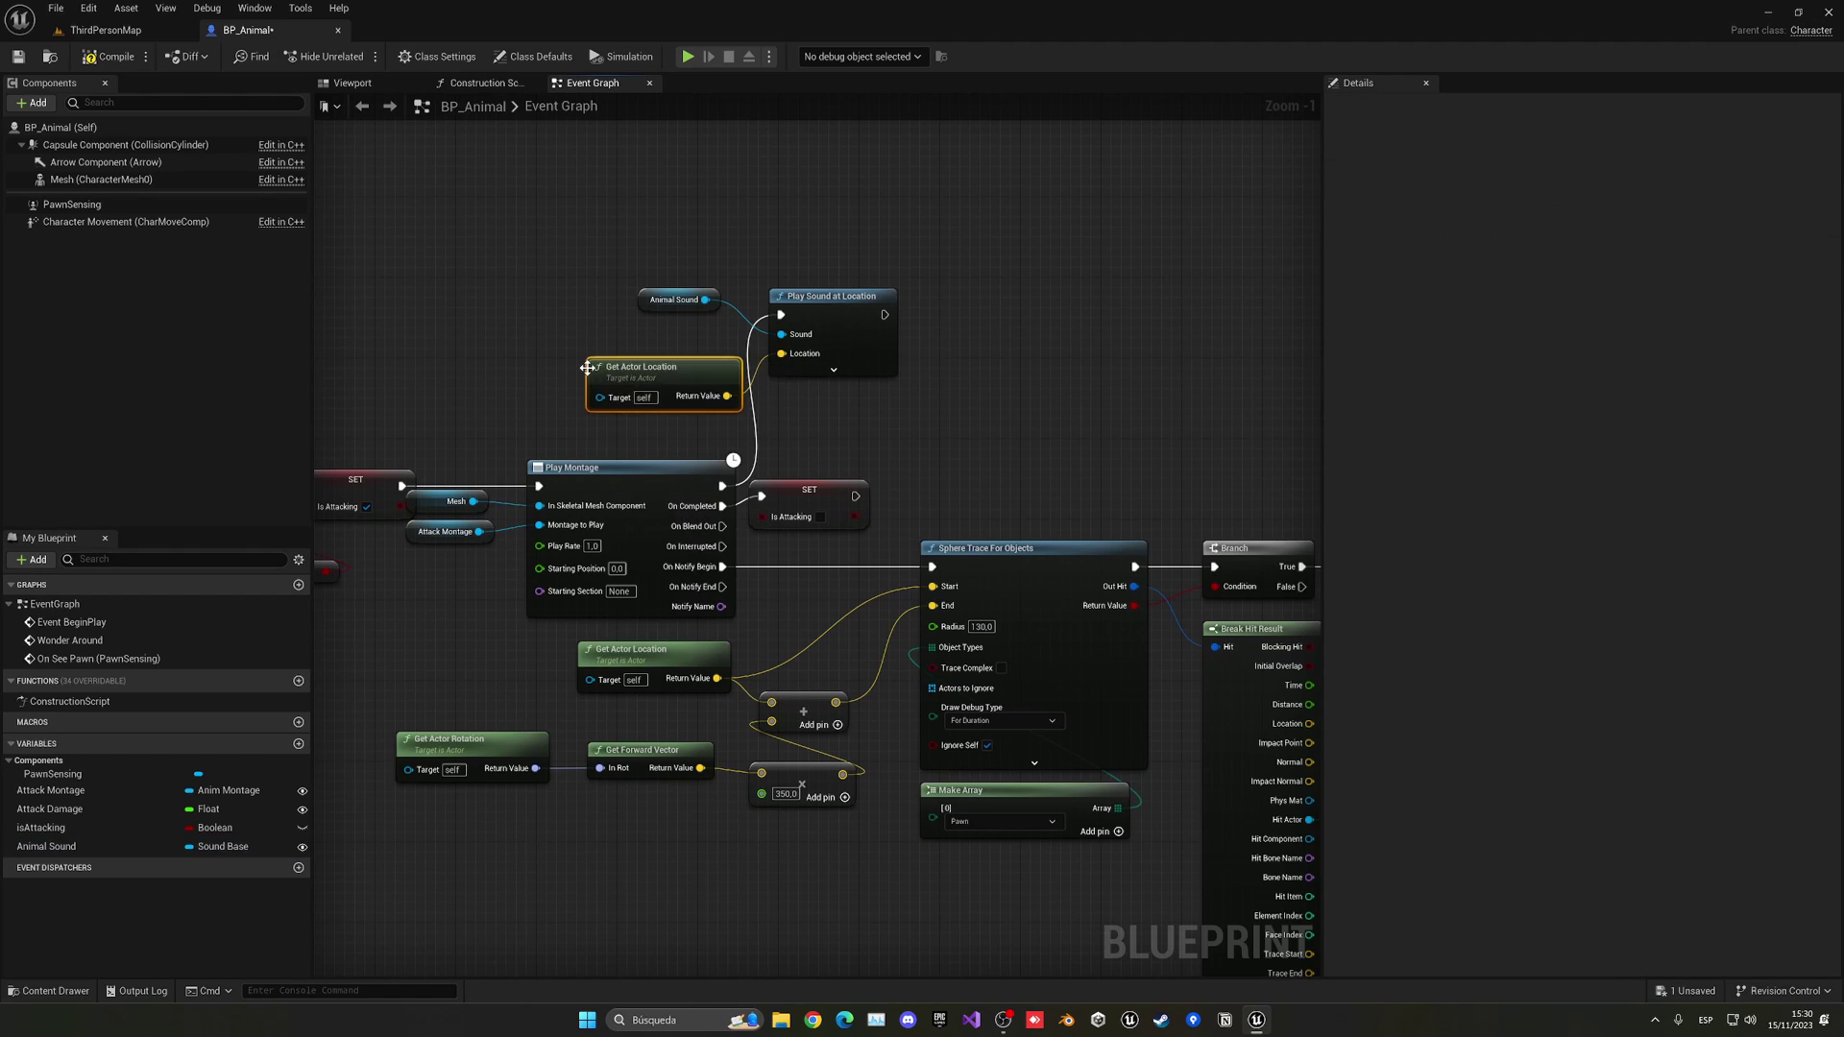
# Step: Examine the advanced inputs of the Play Sound at Location node, including its attenuation settings, and collapse them again
pyautogui.click(845, 383)
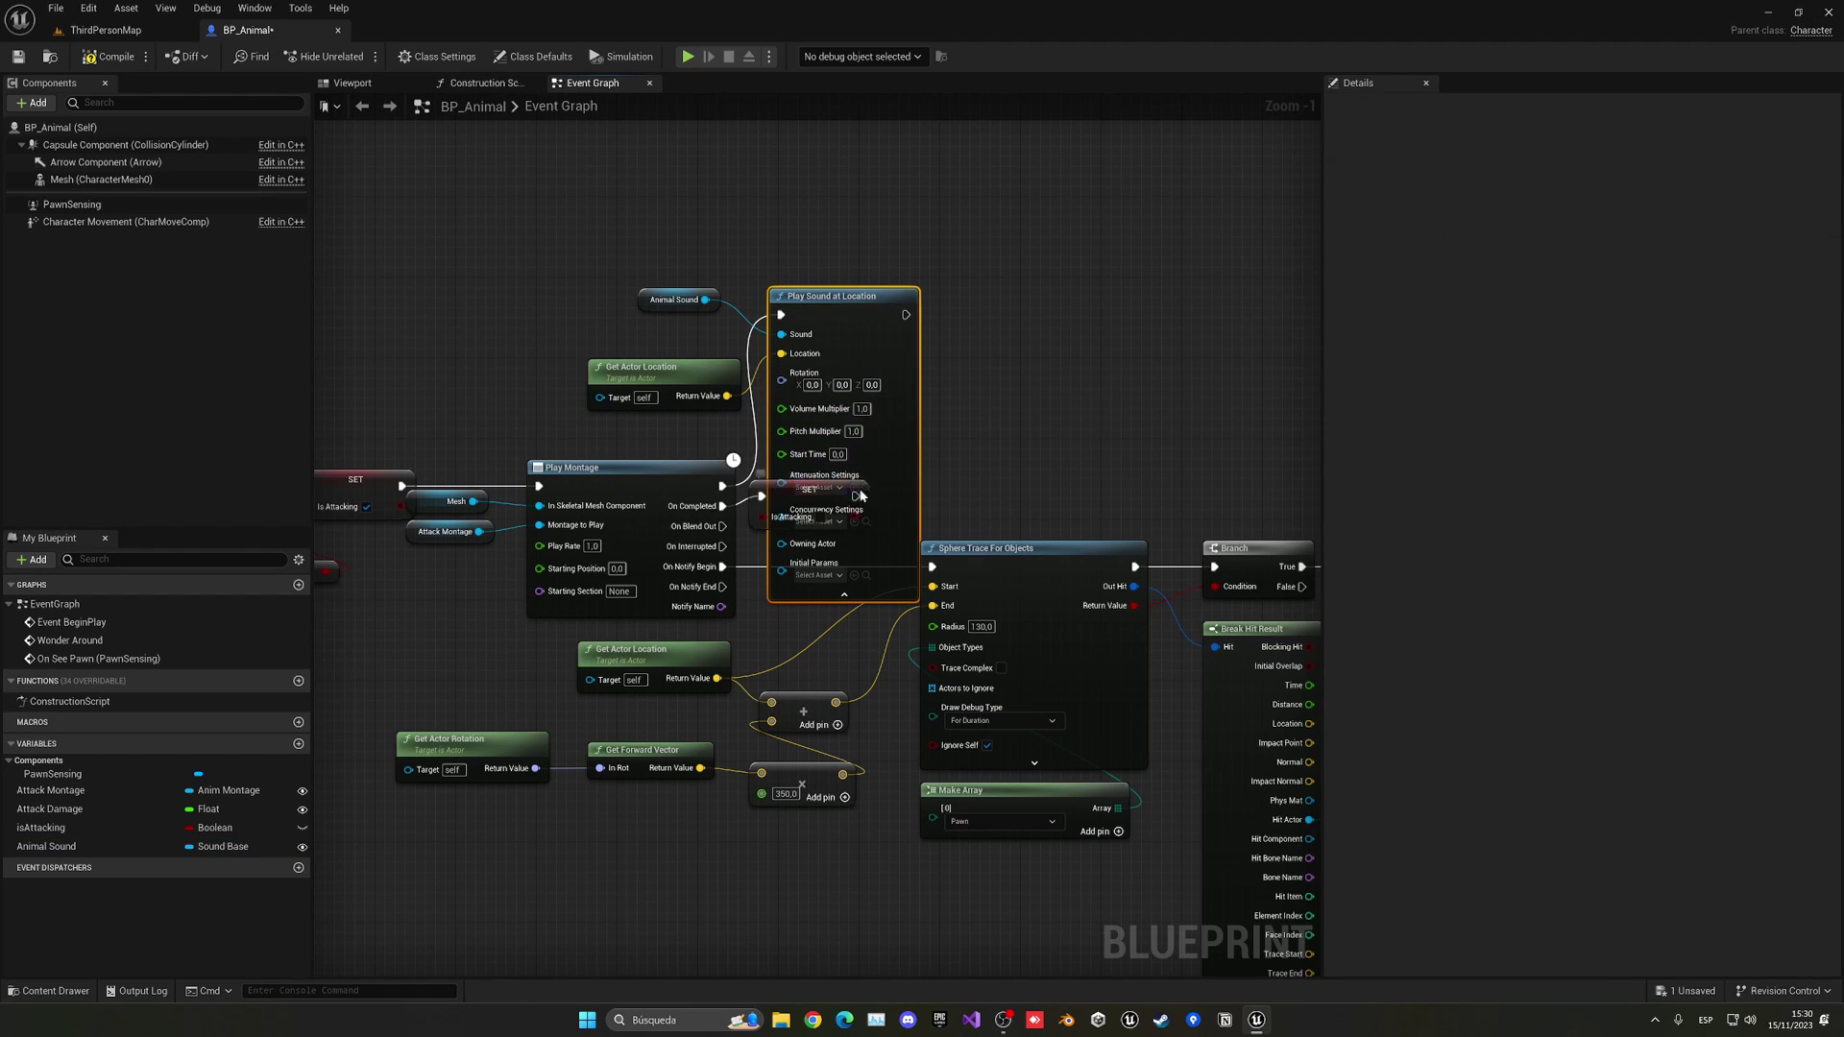
pyautogui.moveTo(879, 303); pyautogui.dragTo(889, 222)
pyautogui.click(826, 406)
pyautogui.click(897, 510)
pyautogui.click(853, 514)
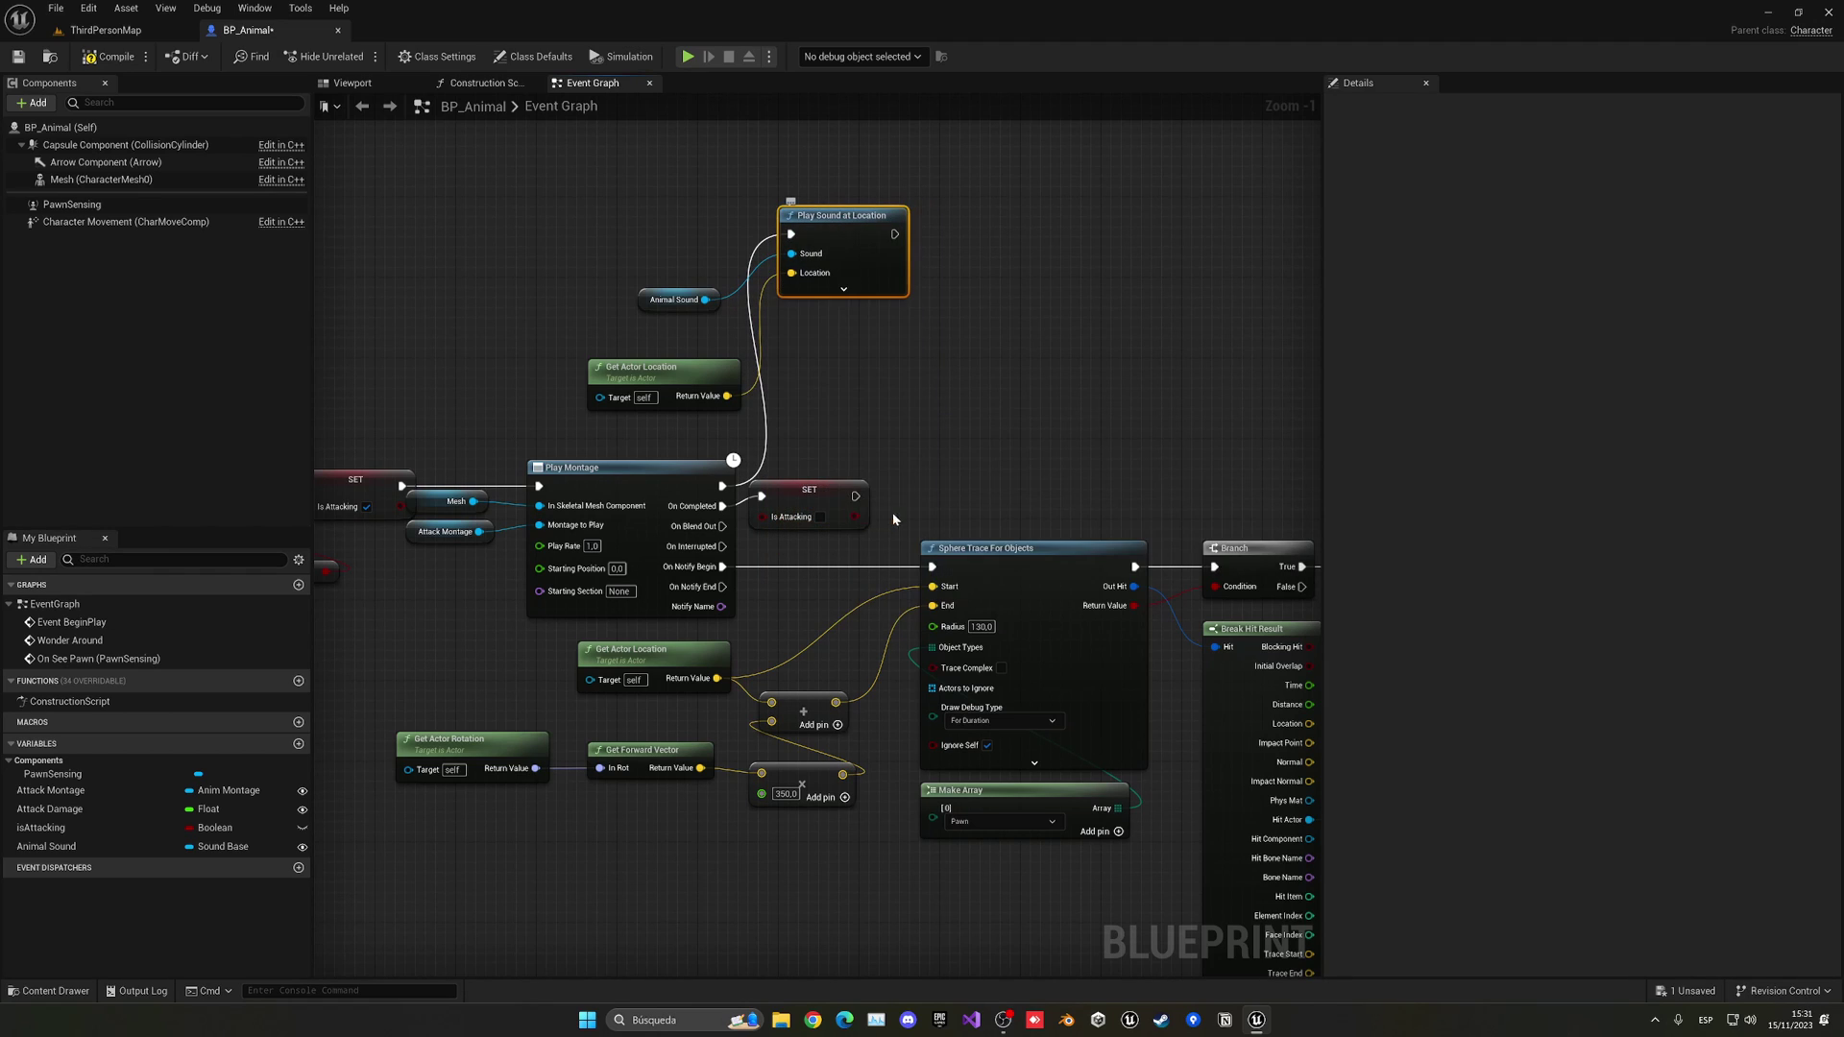
# Step: Place the Play Sound at Location node beside Get Actor Location, then compile and save BP_Animal
pyautogui.moveTo(832, 239); pyautogui.dragTo(814, 371)
pyautogui.click(906, 369)
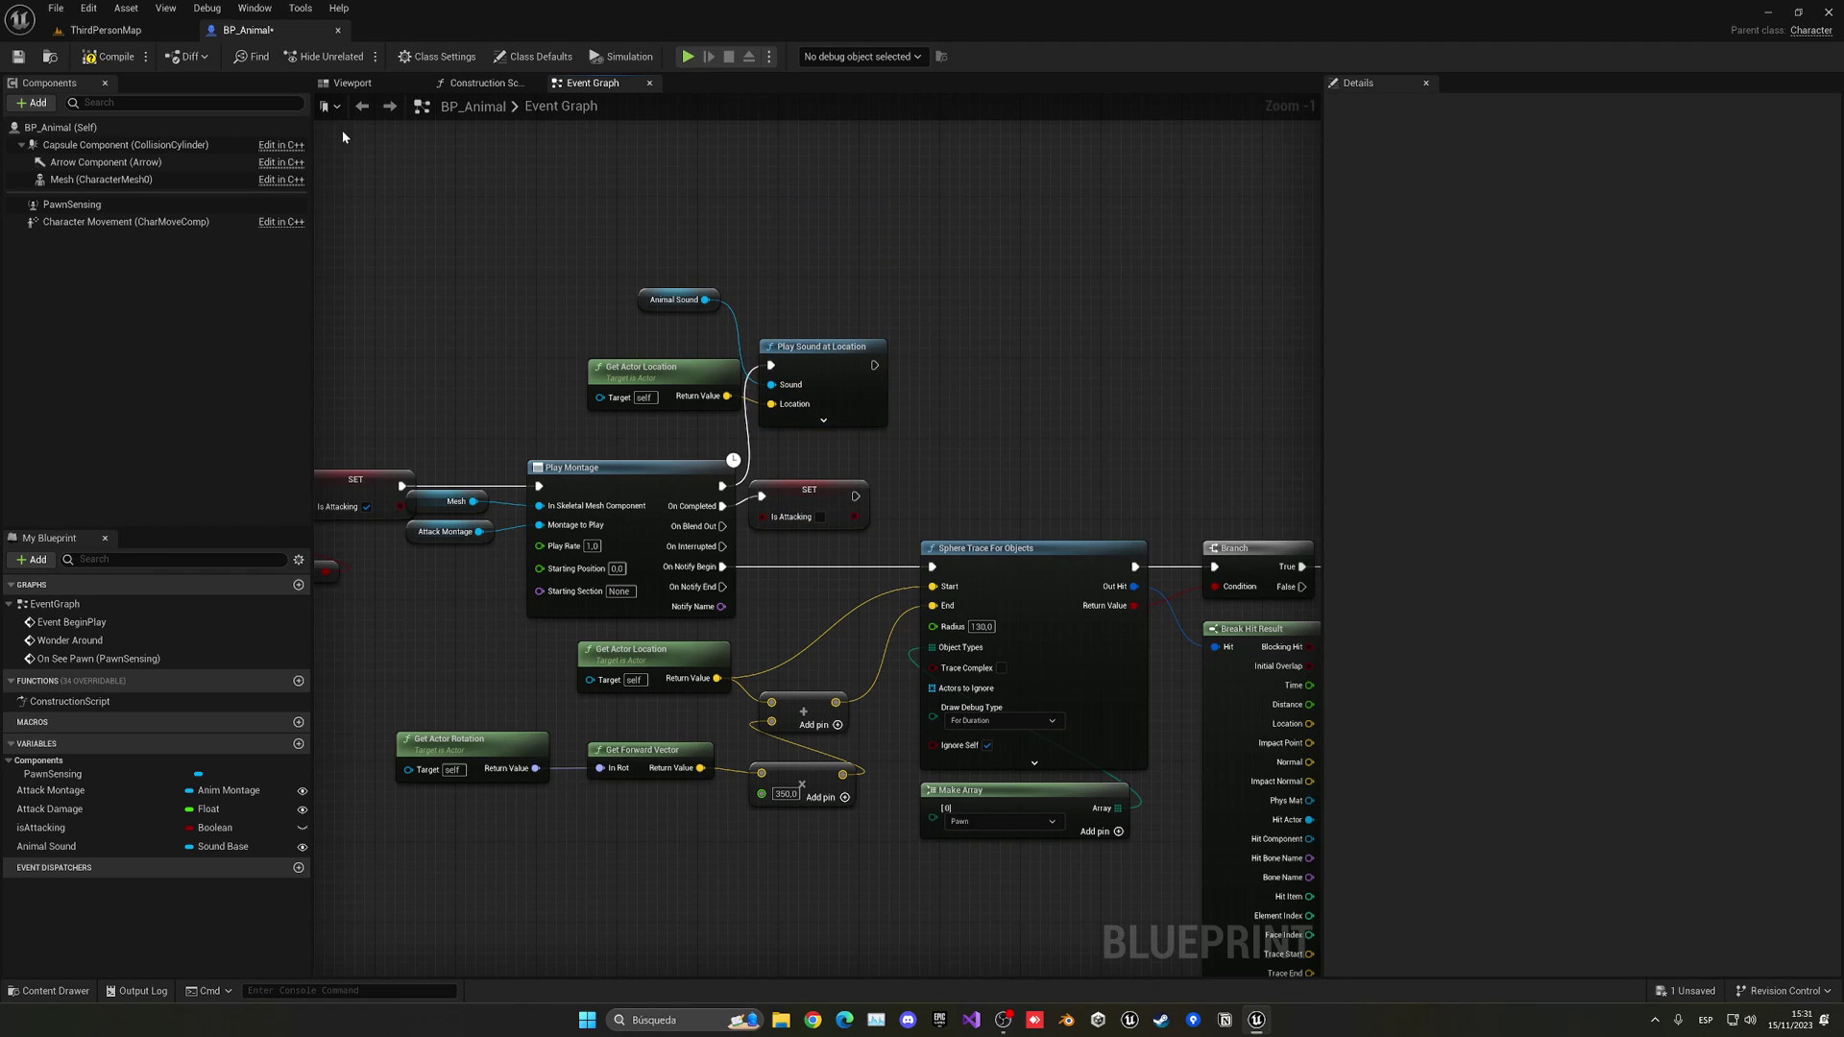
pyautogui.click(116, 55)
pyautogui.click(18, 56)
# Step: Copy the attack's sound-playing nodes and add a Delay node after the Wonder Around call on Event BeginPlay
pyautogui.moveTo(510, 239); pyautogui.dragTo(905, 422)
pyautogui.moveTo(643, 367); pyautogui.dragTo(1047, 506, button='right')
pyautogui.scroll(-4, 930, 490)
pyautogui.moveTo(761, 417); pyautogui.dragTo(1063, 522, button='right')
pyautogui.scroll(2, 710, 436)
pyautogui.click(711, 436)
pyautogui.moveTo(640, 433); pyautogui.dragTo(689, 436)
pyautogui.write('dela')
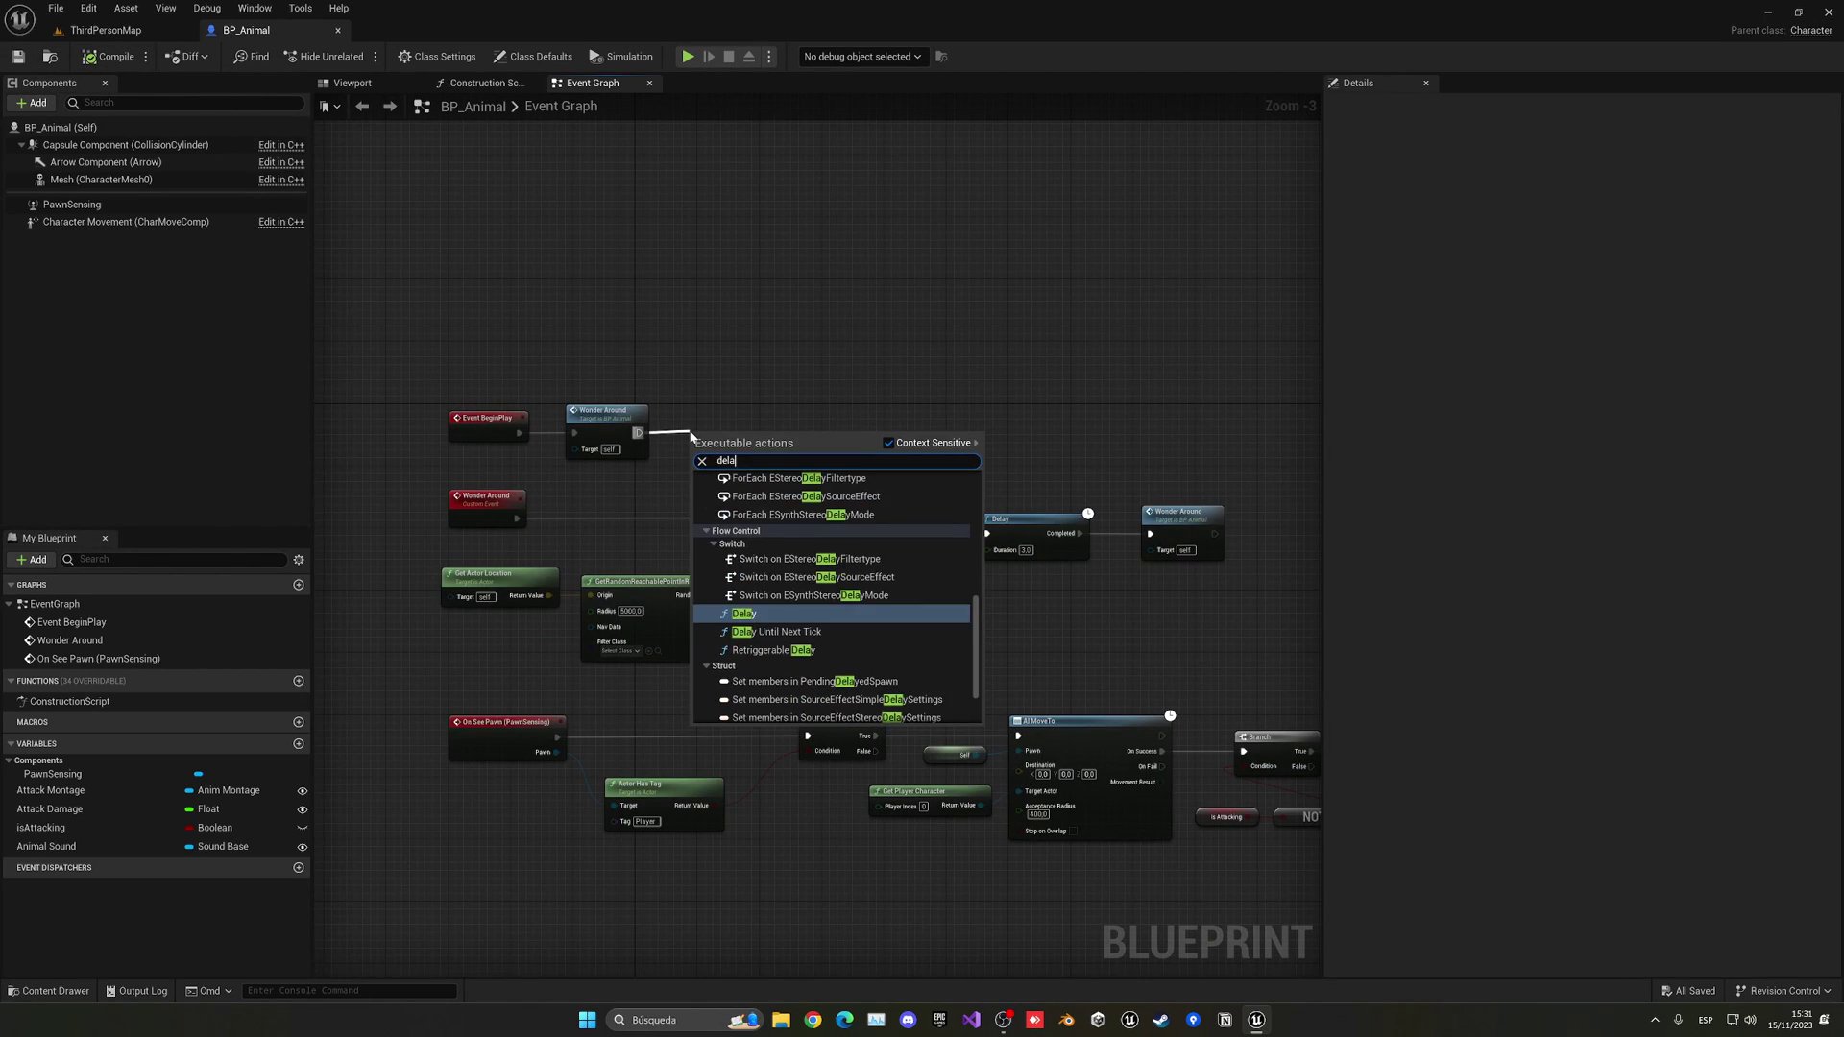
pyautogui.press('Return')
# Step: Paste the copied sound nodes beside the new Delay and connect its Completed output to Play Sound at Location
pyautogui.scroll(3, 853, 365)
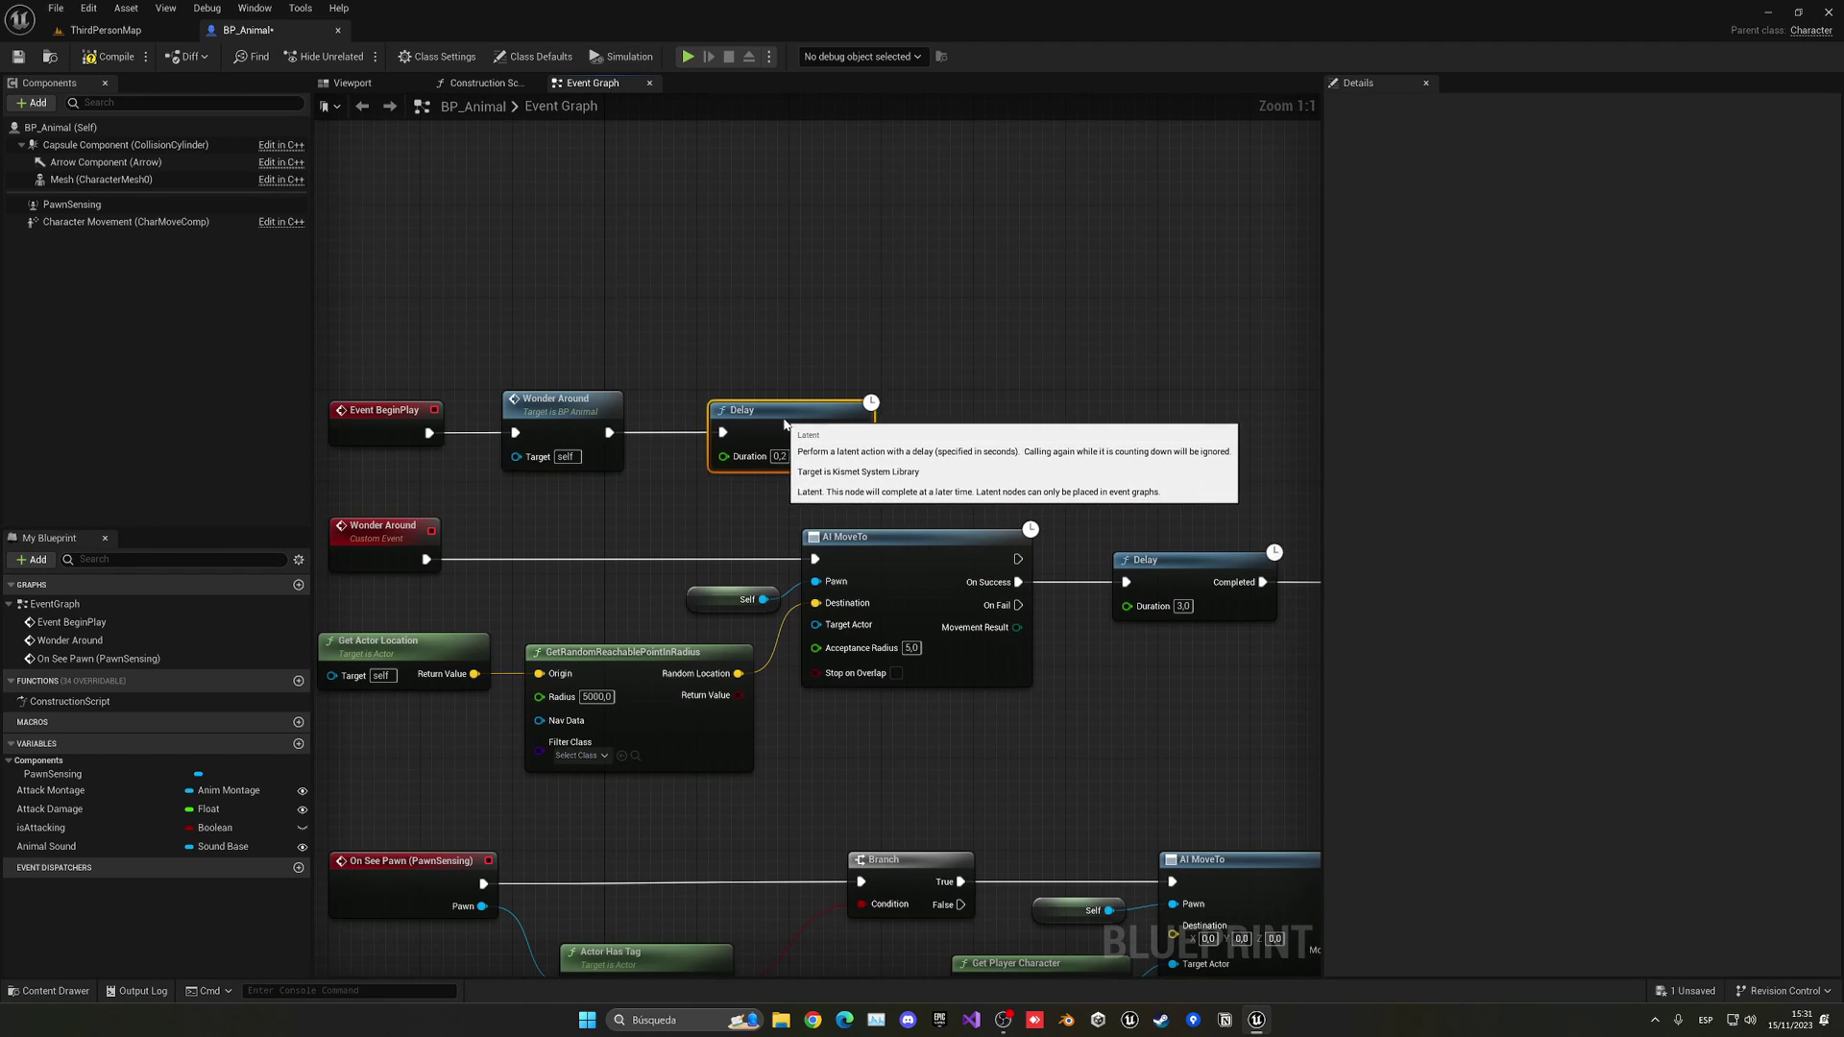
pyautogui.moveTo(853, 365); pyautogui.dragTo(789, 318, button='right')
pyautogui.hotkey('ctrl', 'v')
pyautogui.moveTo(717, 351); pyautogui.dragTo(1007, 341)
pyautogui.moveTo(1121, 341); pyautogui.dragTo(1121, 353)
pyautogui.moveTo(1121, 352); pyautogui.dragTo(1084, 345, button='right')
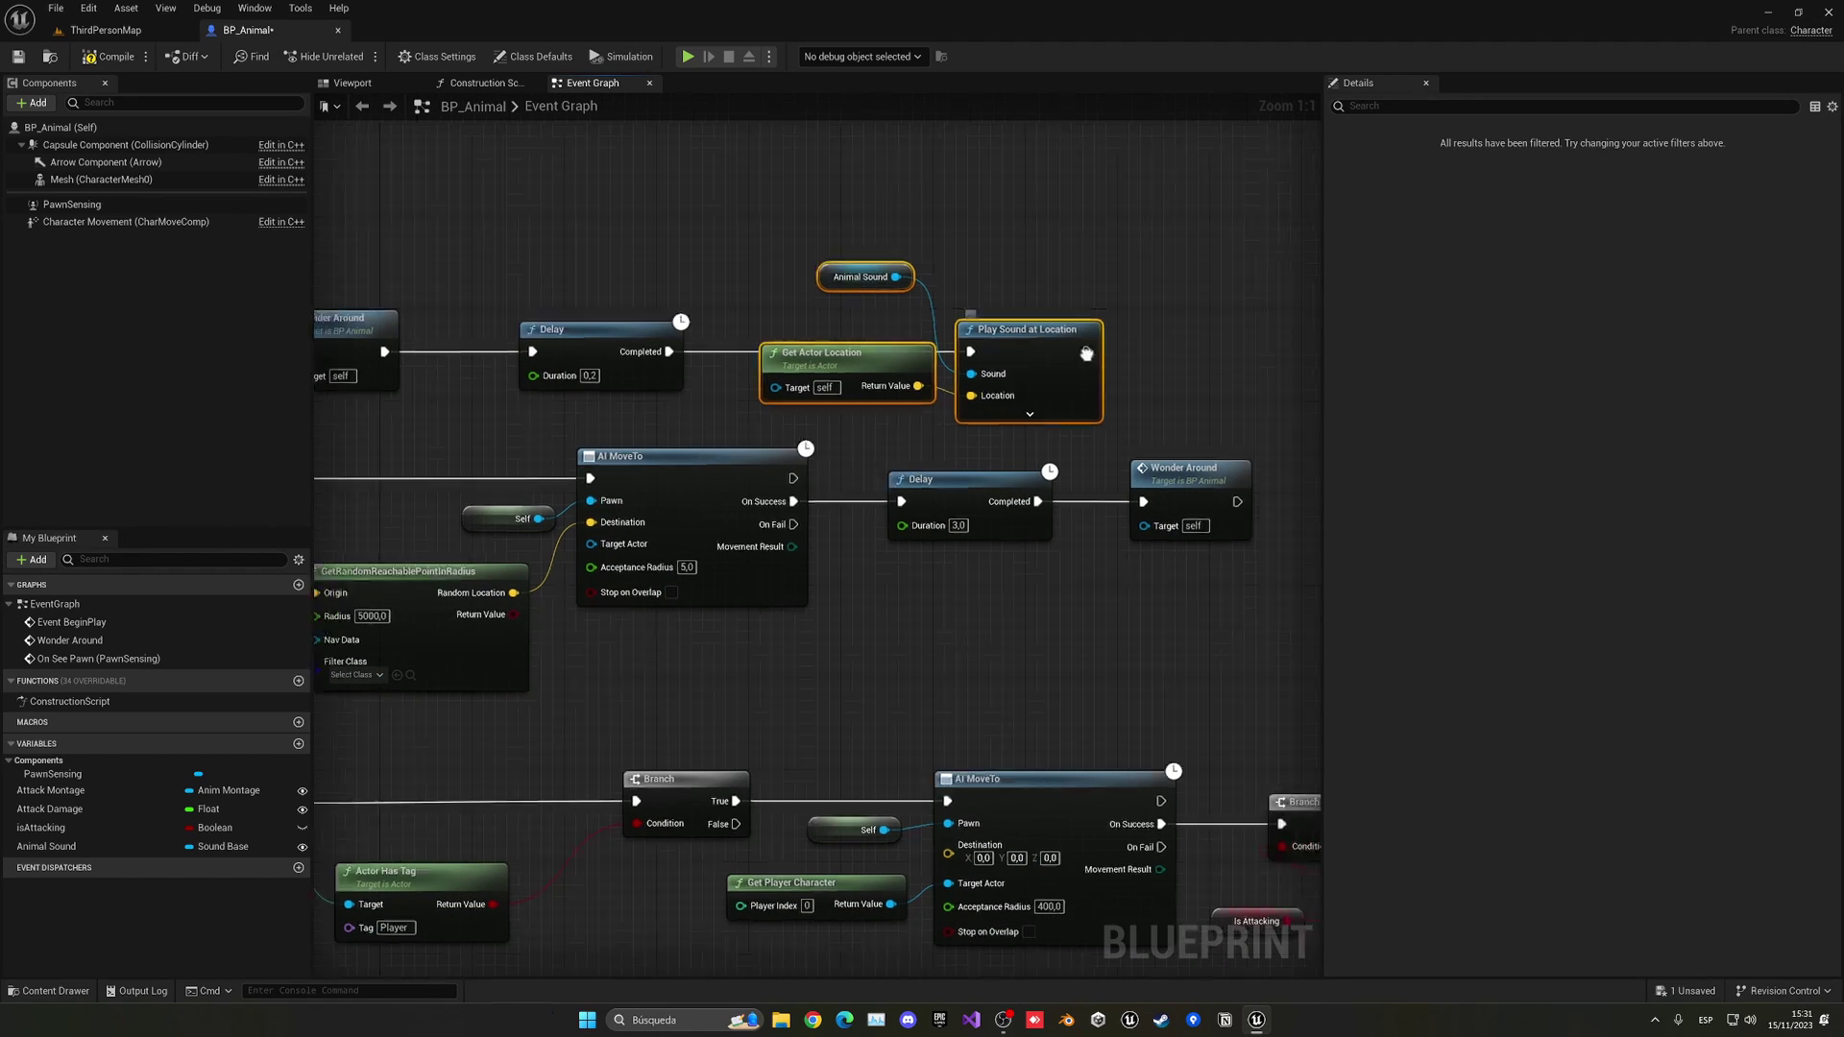
# Step: Connect the pasted Play Sound at Location node's execution output back to the Delay input to form a loop
pyautogui.click(741, 299)
pyautogui.moveTo(1086, 345); pyautogui.dragTo(534, 344)
pyautogui.moveTo(562, 357); pyautogui.dragTo(802, 375, button='right')
pyautogui.moveTo(1183, 356); pyautogui.dragTo(1017, 370, button='right')
# Step: Route the loop-back wire above the Delay and sound nodes using two reroute points
pyautogui.moveTo(1109, 359); pyautogui.dragTo(1100, 301)
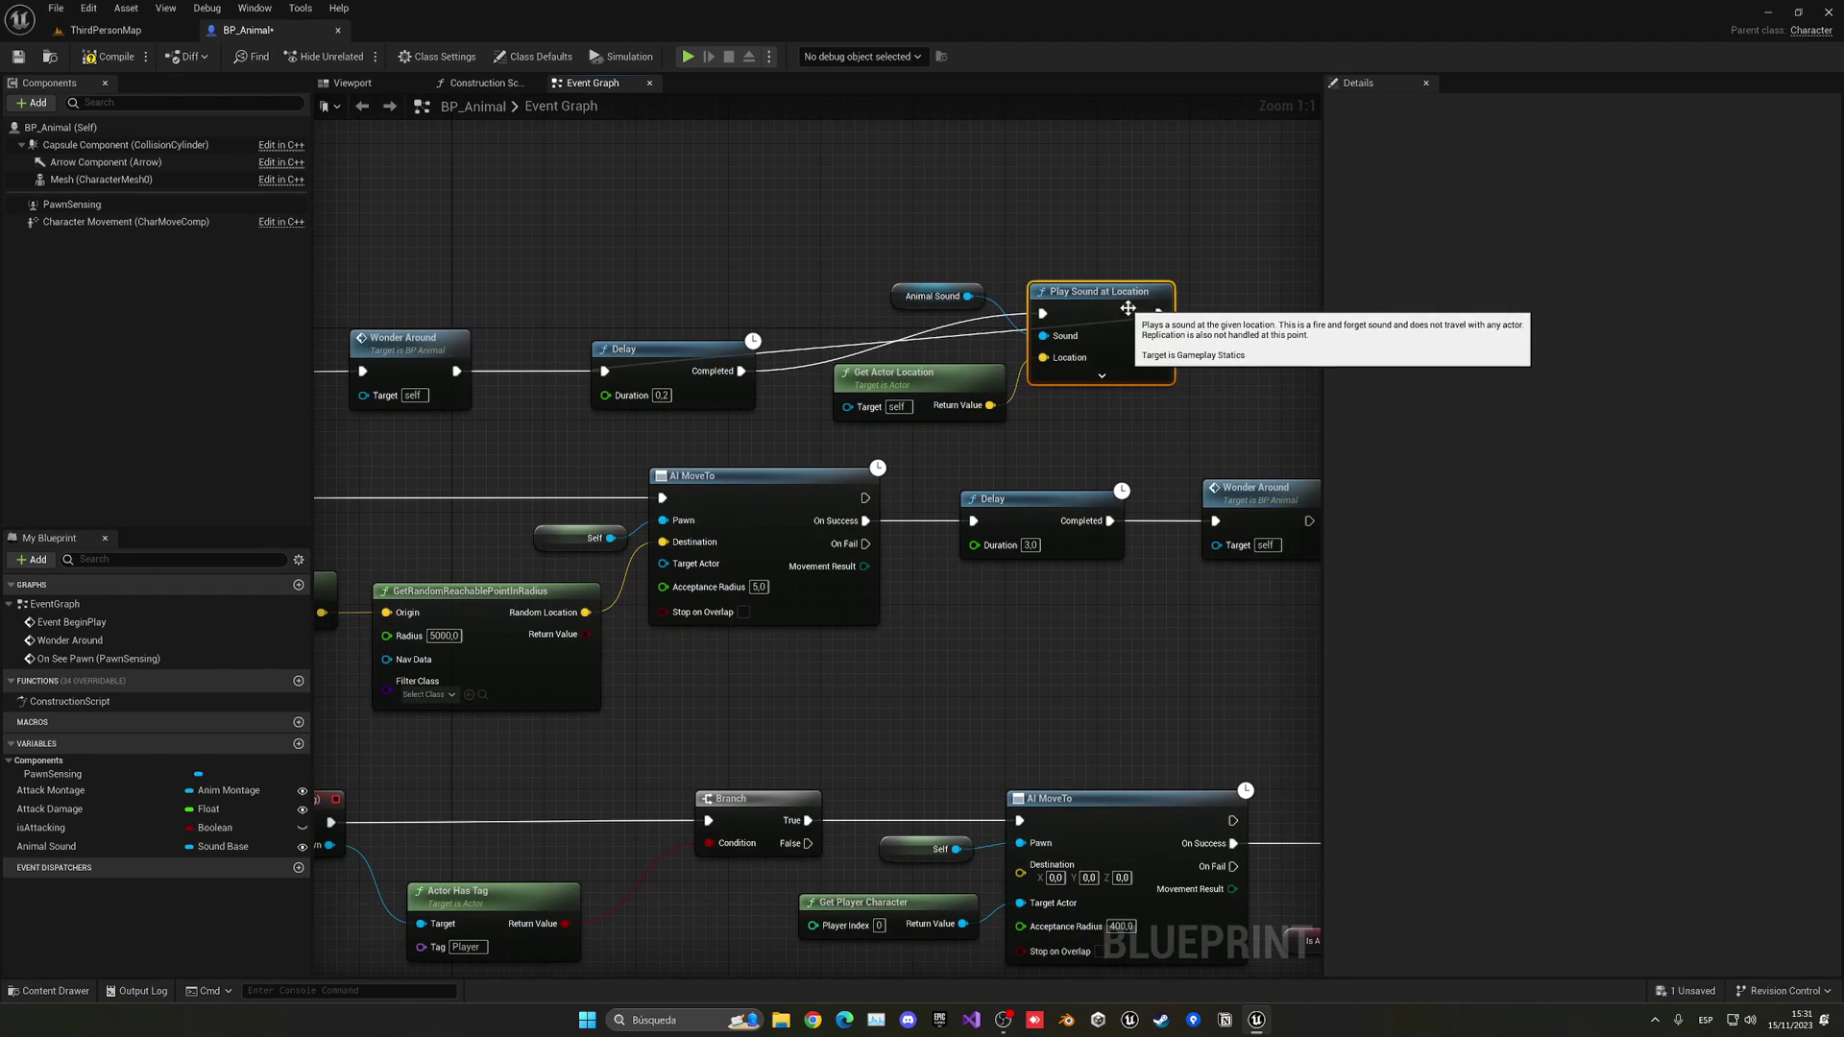
pyautogui.click(795, 356)
pyautogui.doubleClick(792, 354)
pyautogui.moveTo(792, 354); pyautogui.dragTo(628, 308)
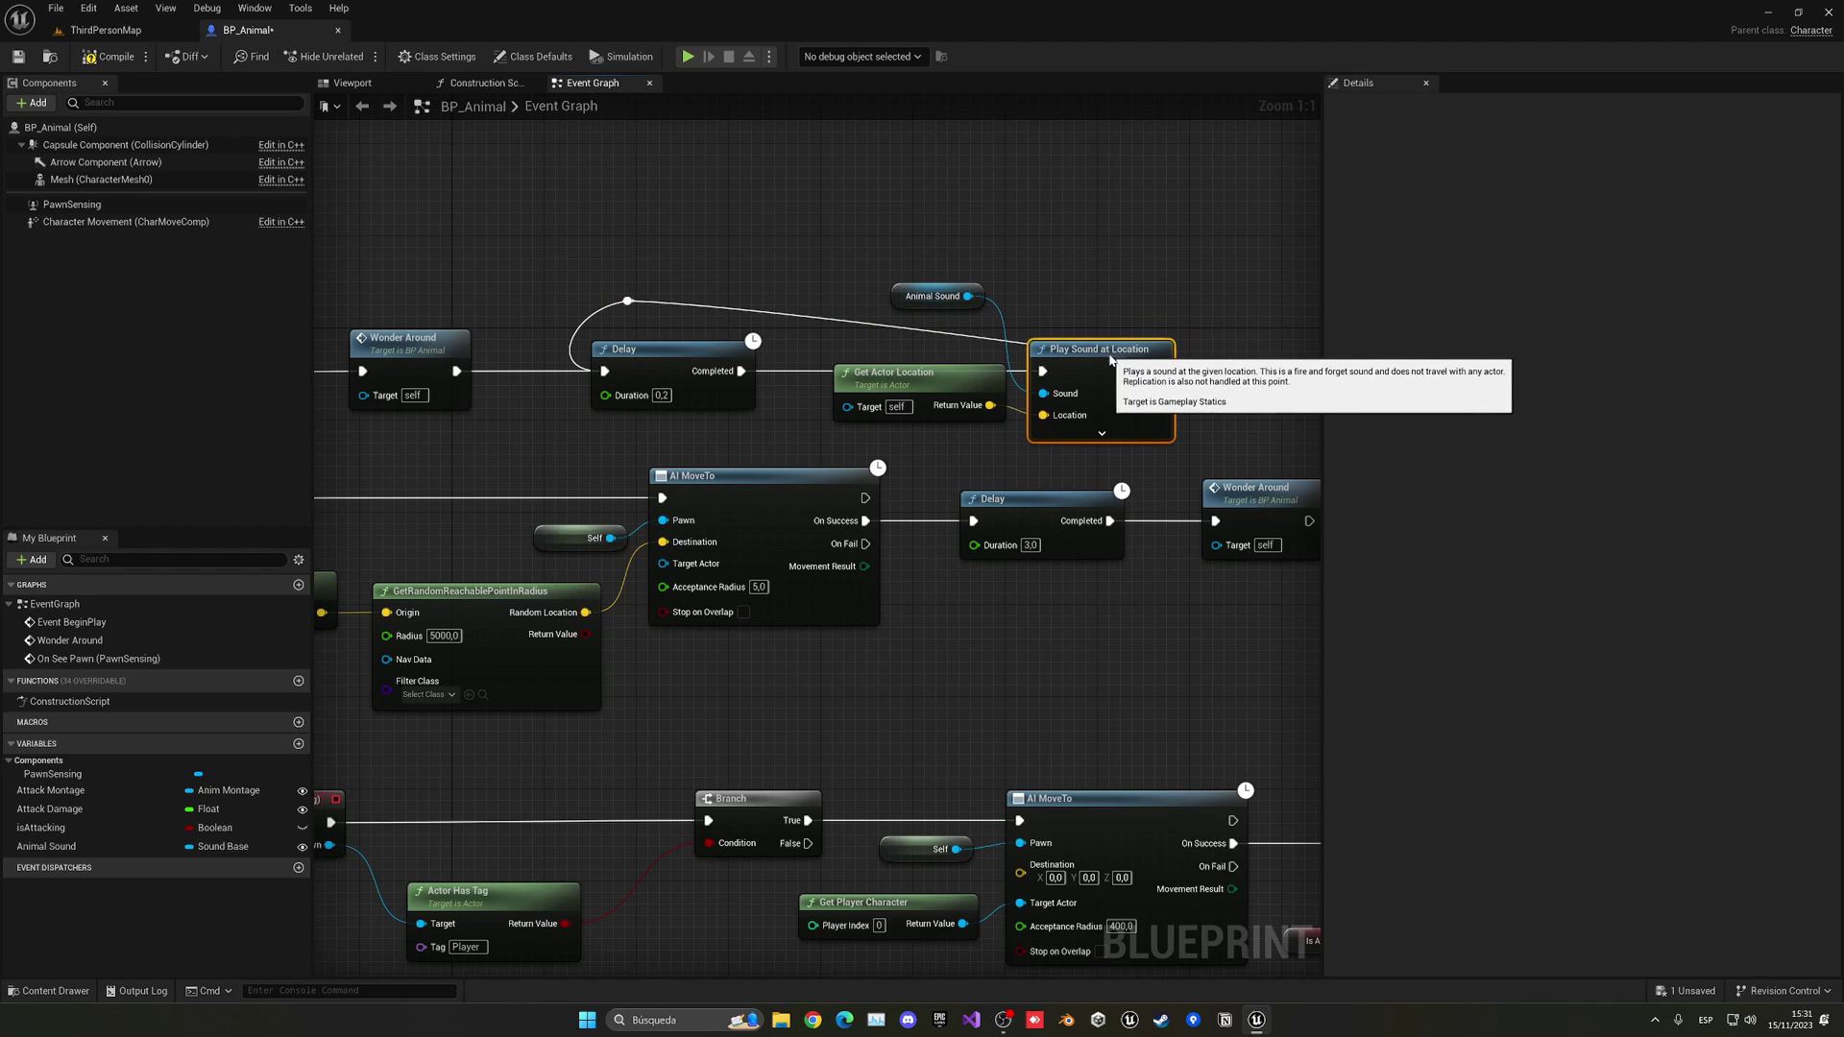
pyautogui.doubleClick(819, 317)
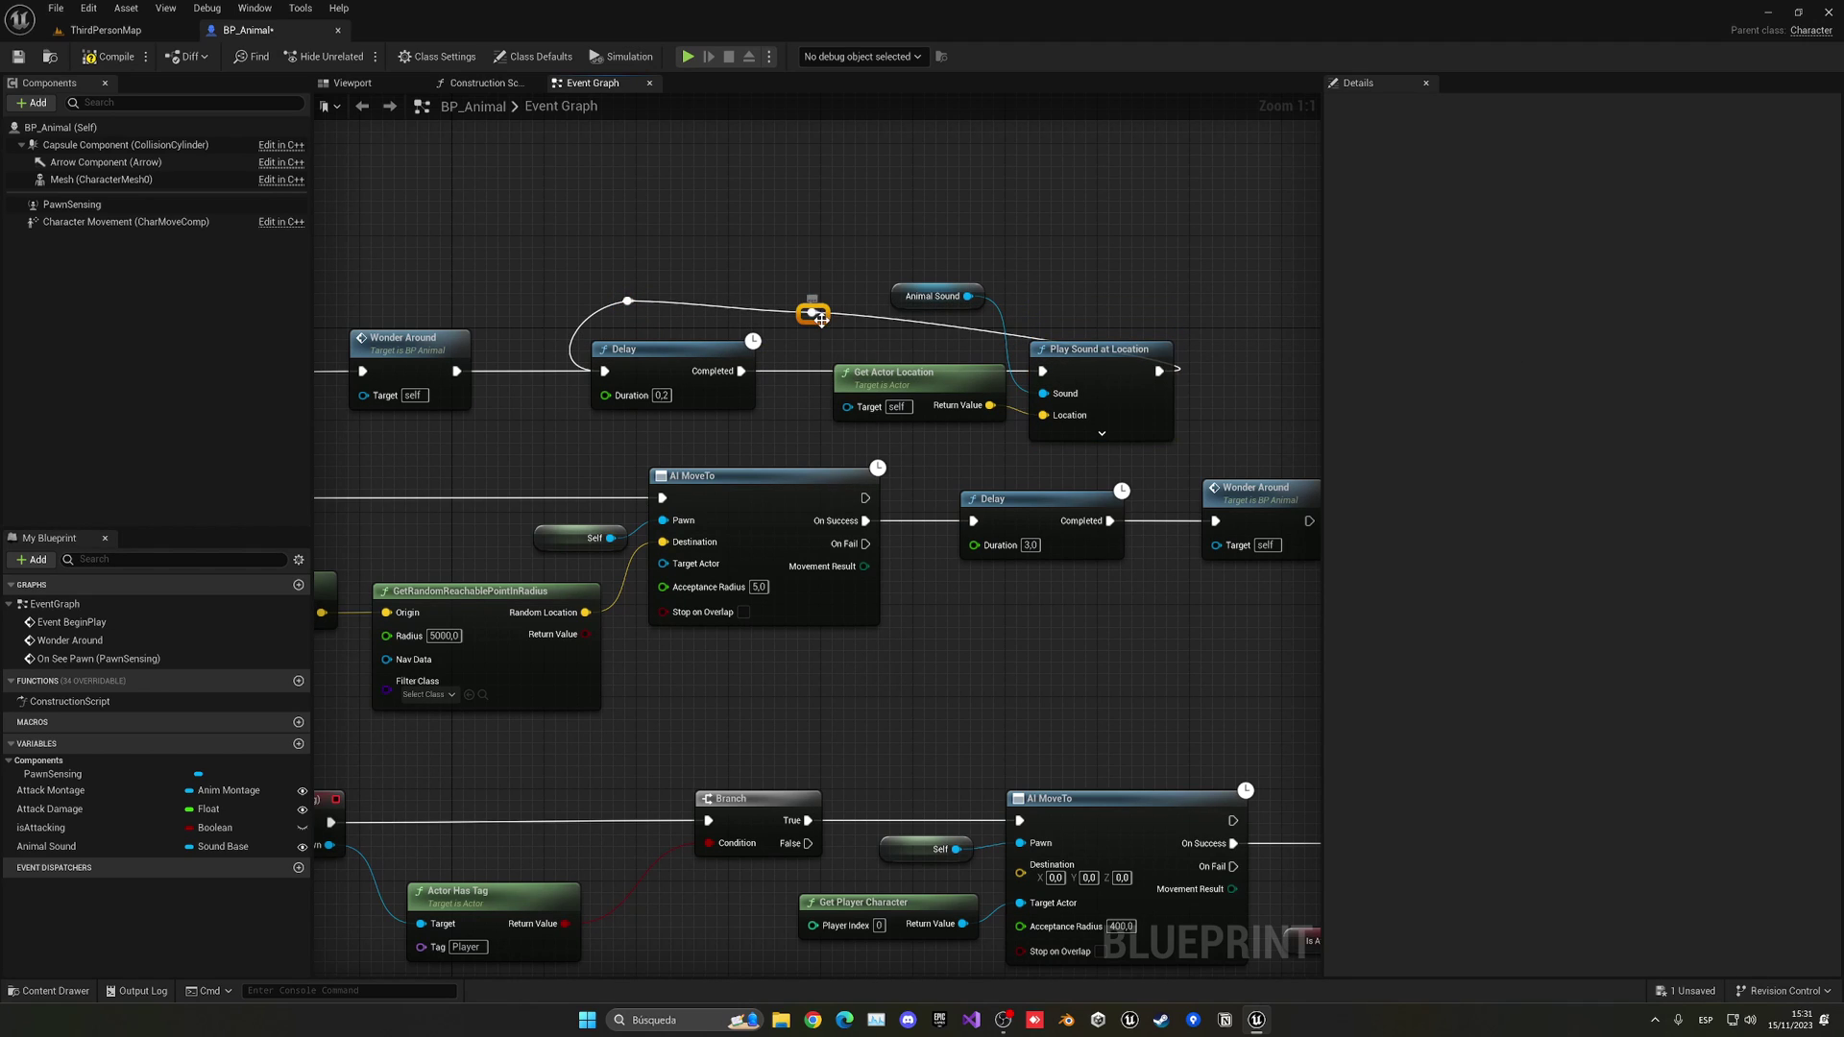
# Step: Drive the BeginPlay Delay's Duration with a Random Float in Range node set to Min 7.0 and Max 20.0
pyautogui.moveTo(538, 240); pyautogui.dragTo(769, 226, button='right')
pyautogui.moveTo(836, 385); pyautogui.dragTo(756, 408)
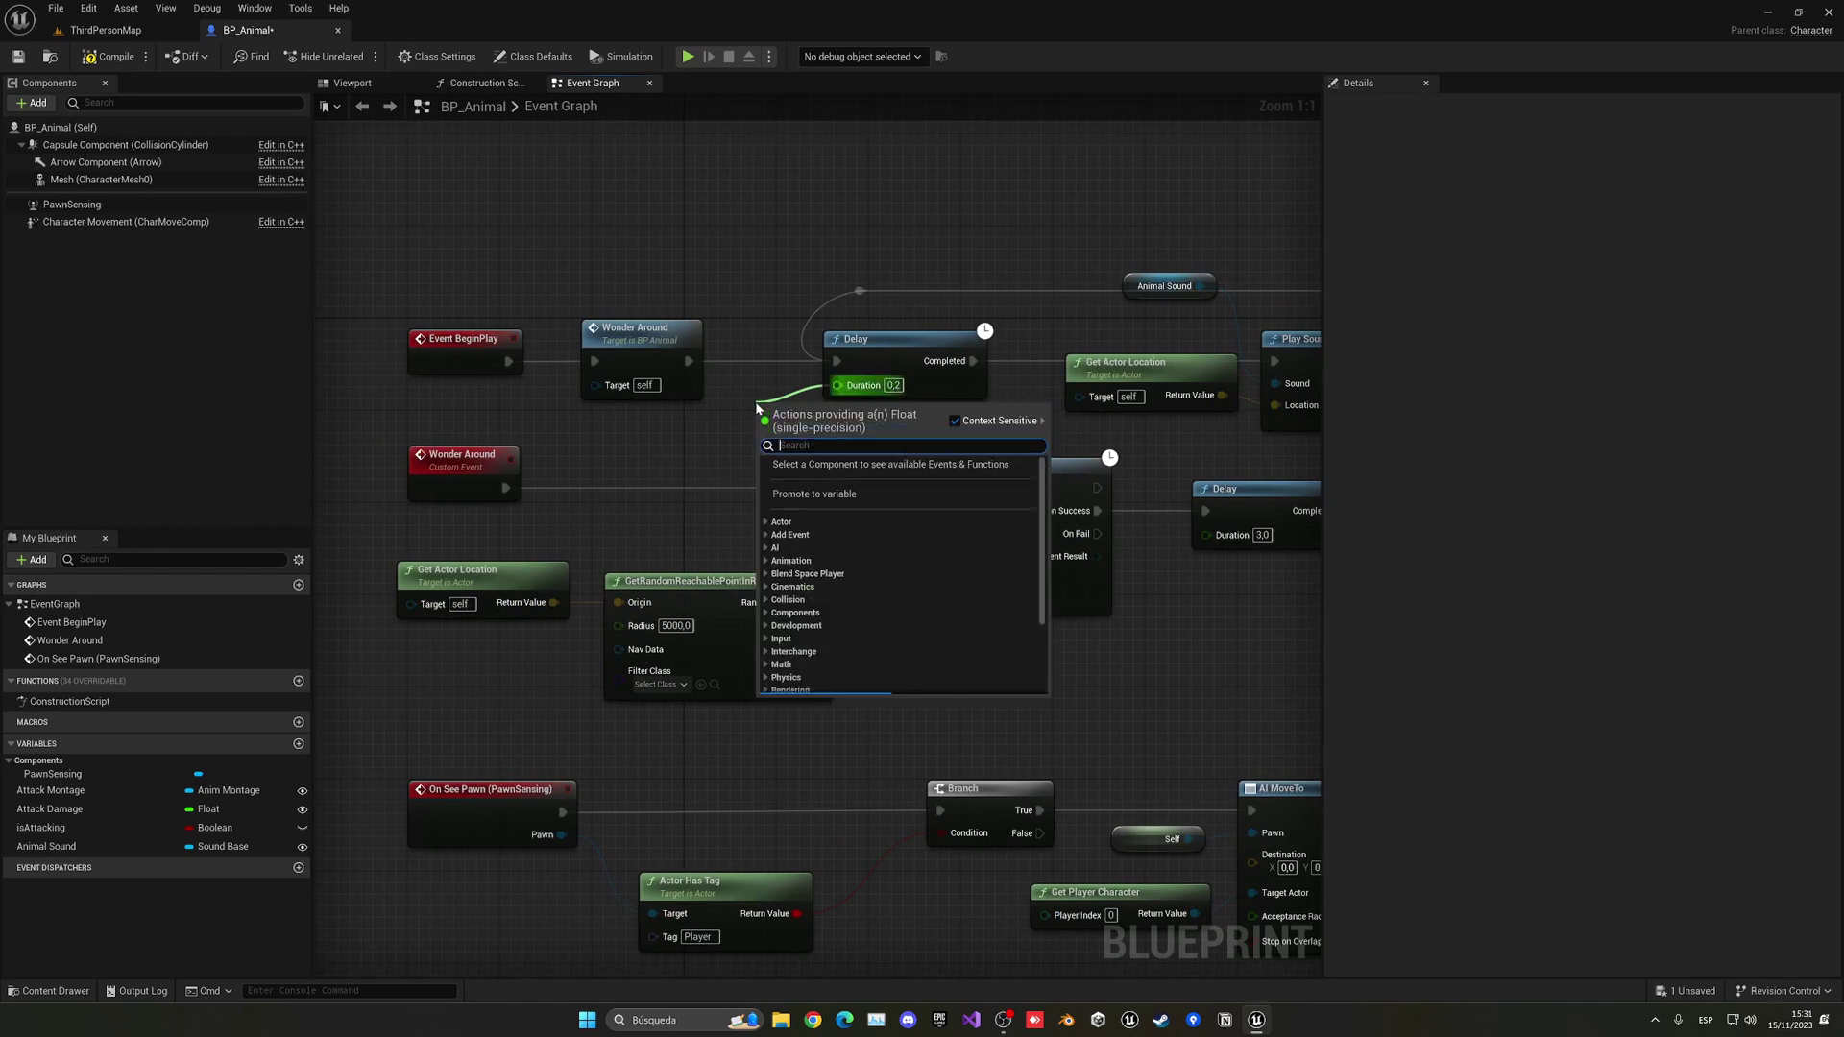
pyautogui.write('rand')
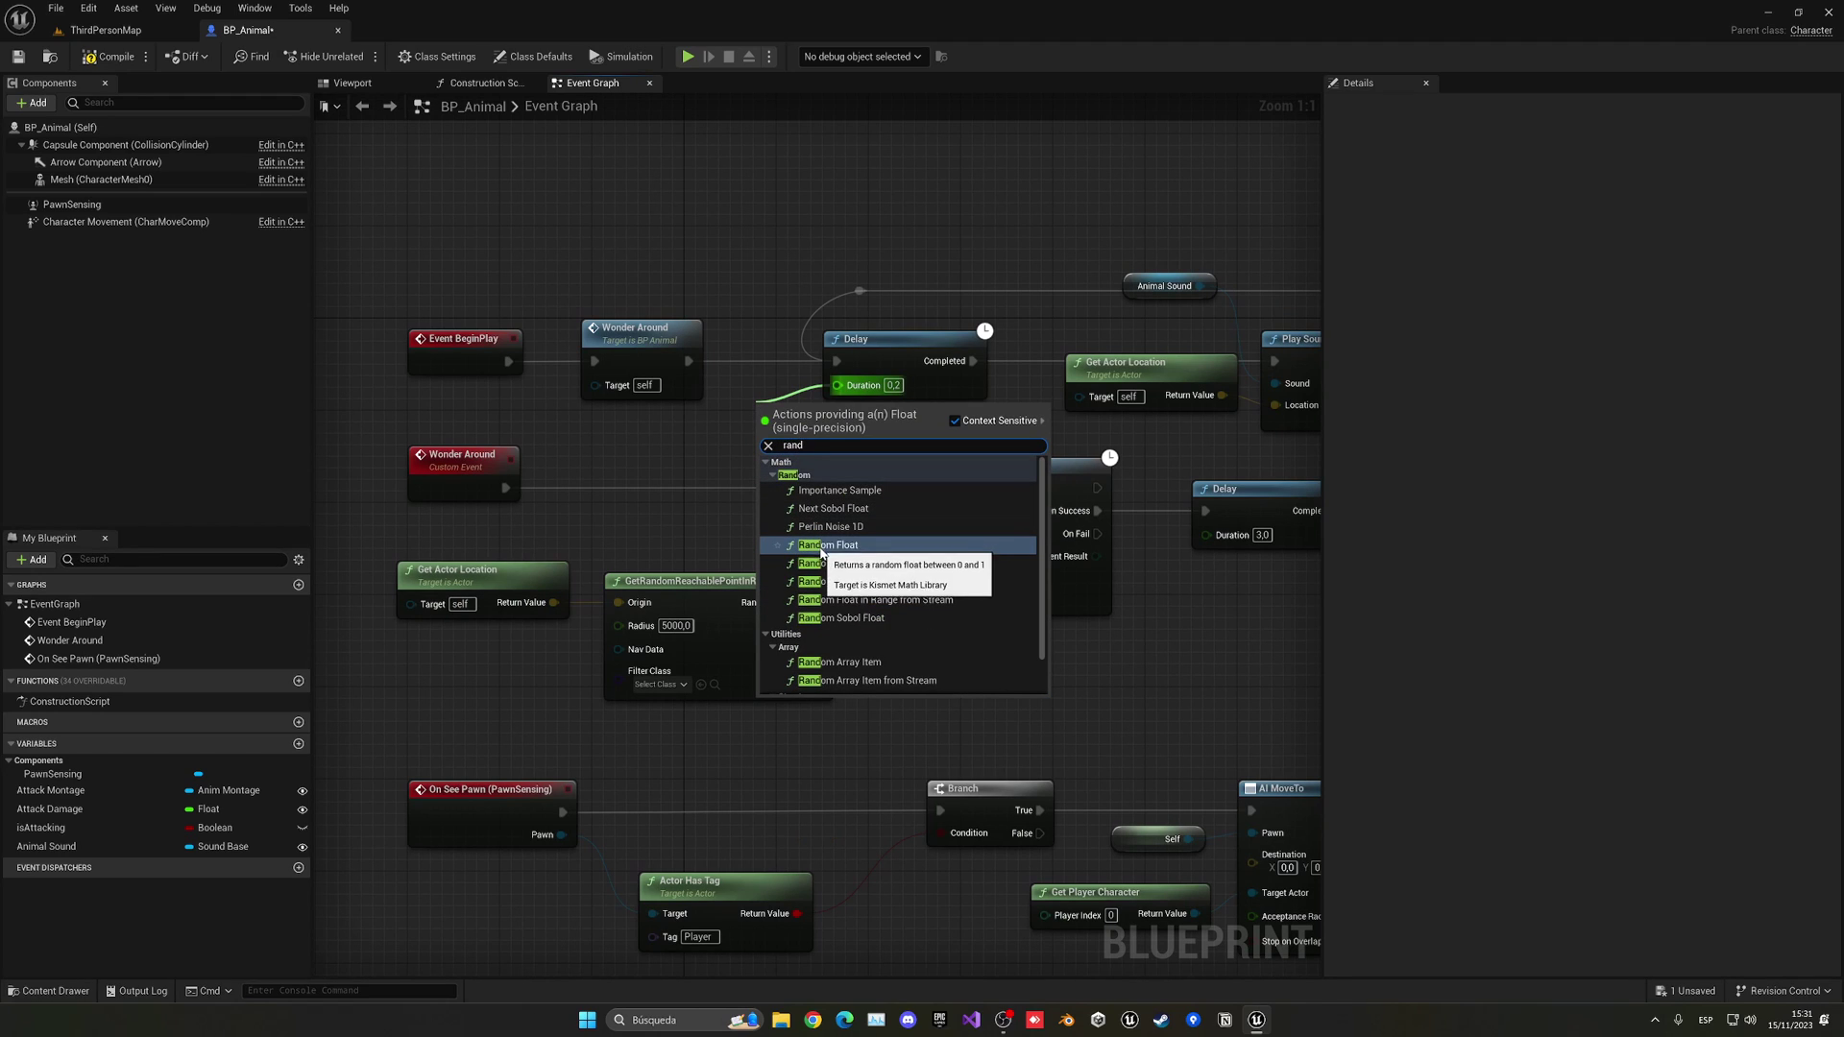
pyautogui.click(850, 581)
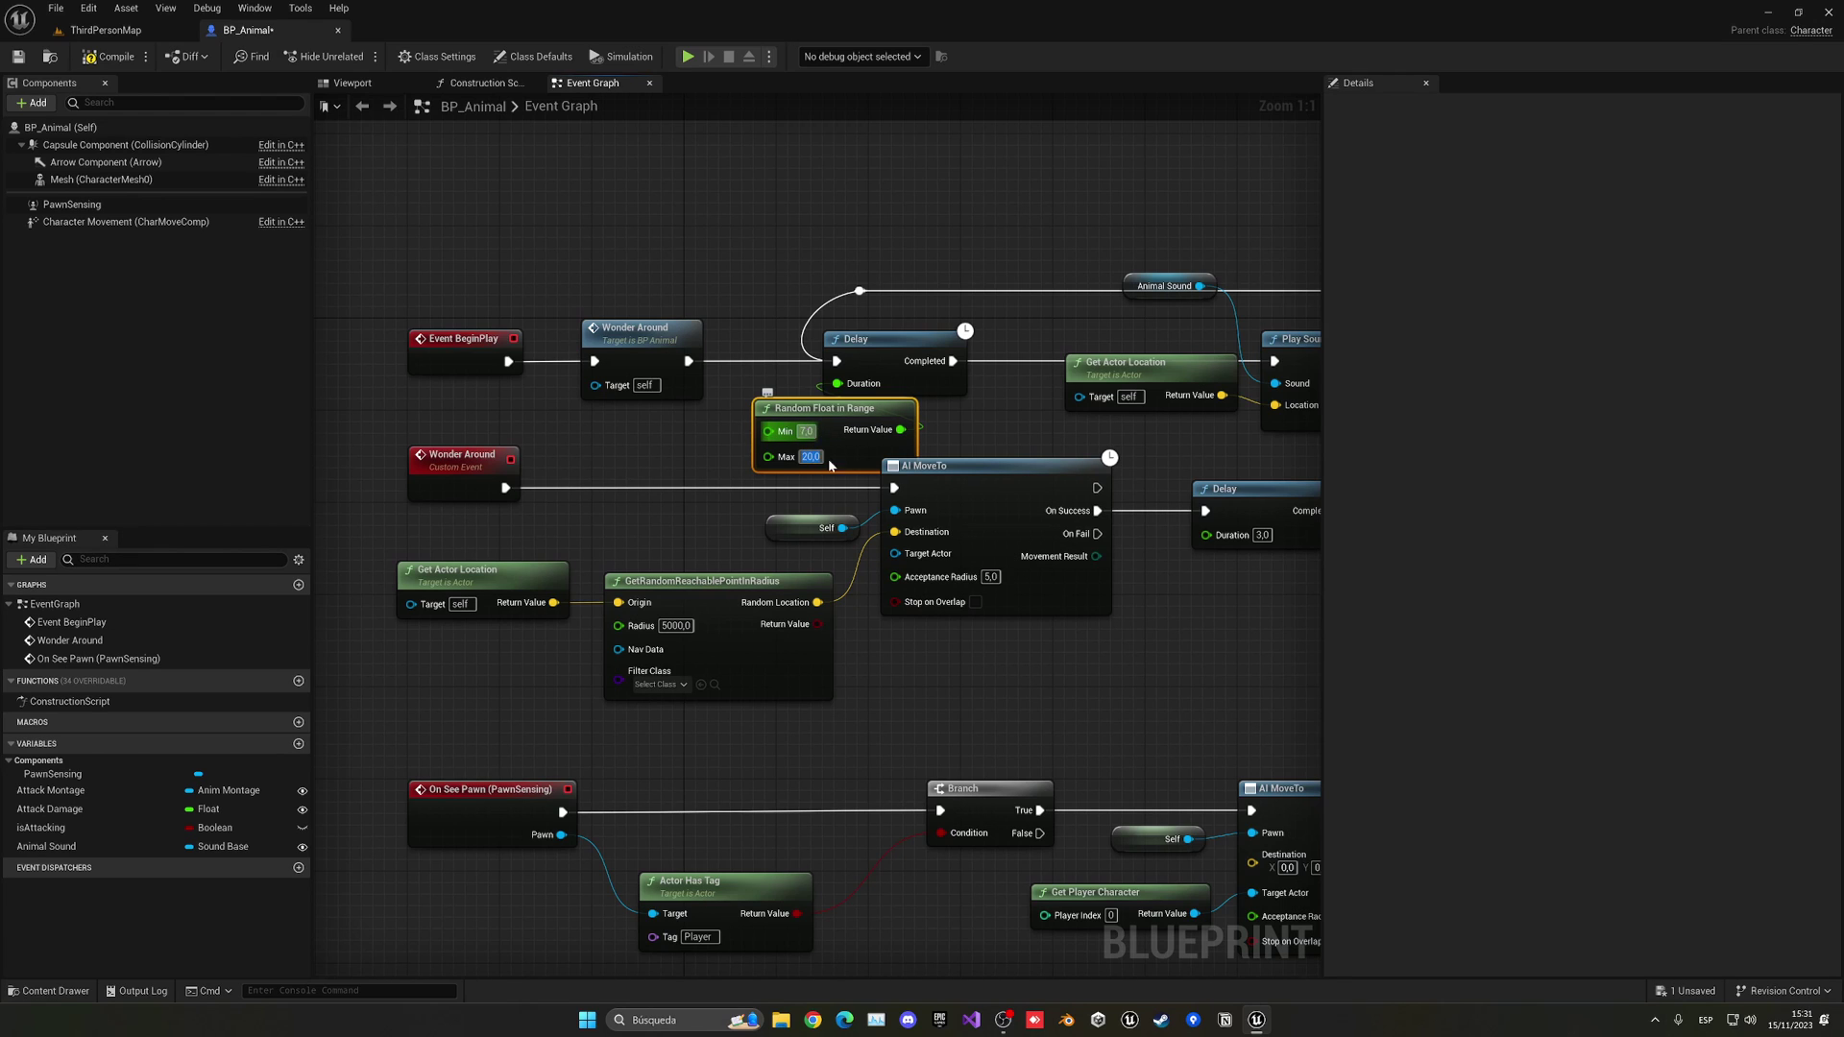
pyautogui.moveTo(970, 424); pyautogui.dragTo(787, 527, button='right')
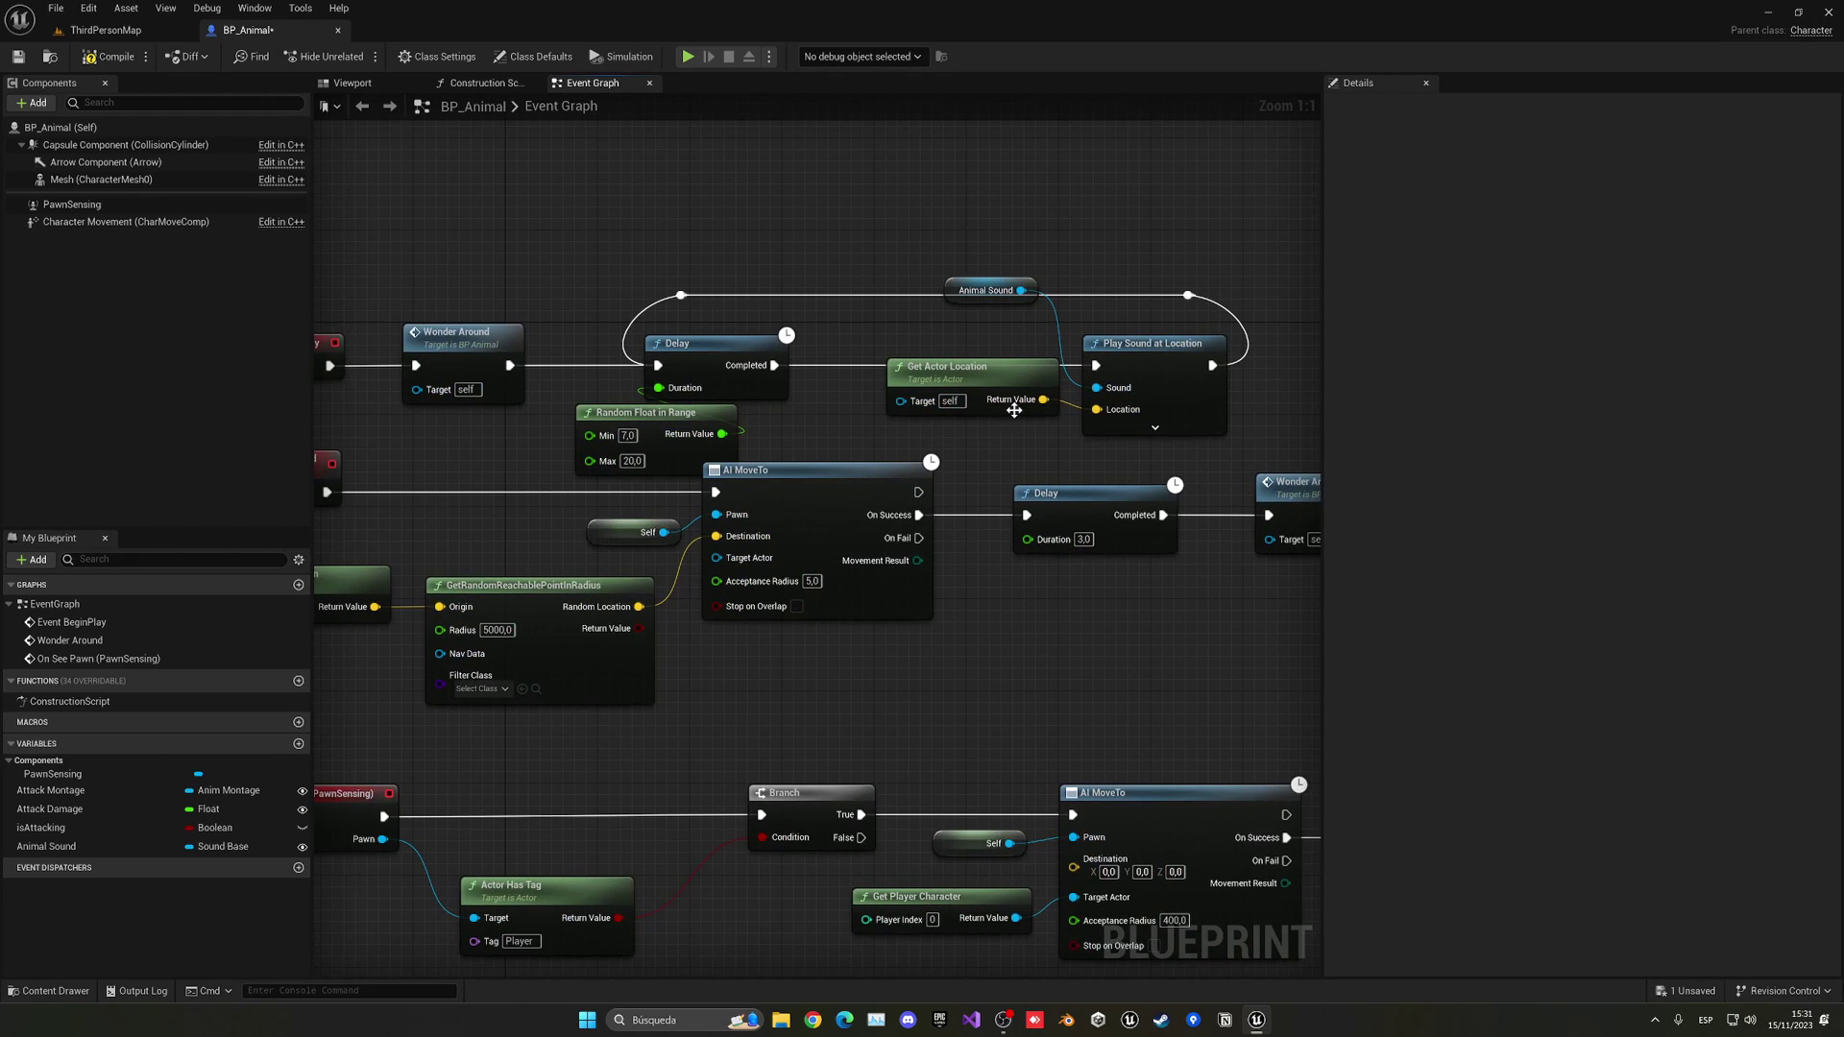
# Step: Check the attenuation setting of the looping Play Sound at Location node, then compile and save BP_Animal
pyautogui.scroll(-3, 1014, 410)
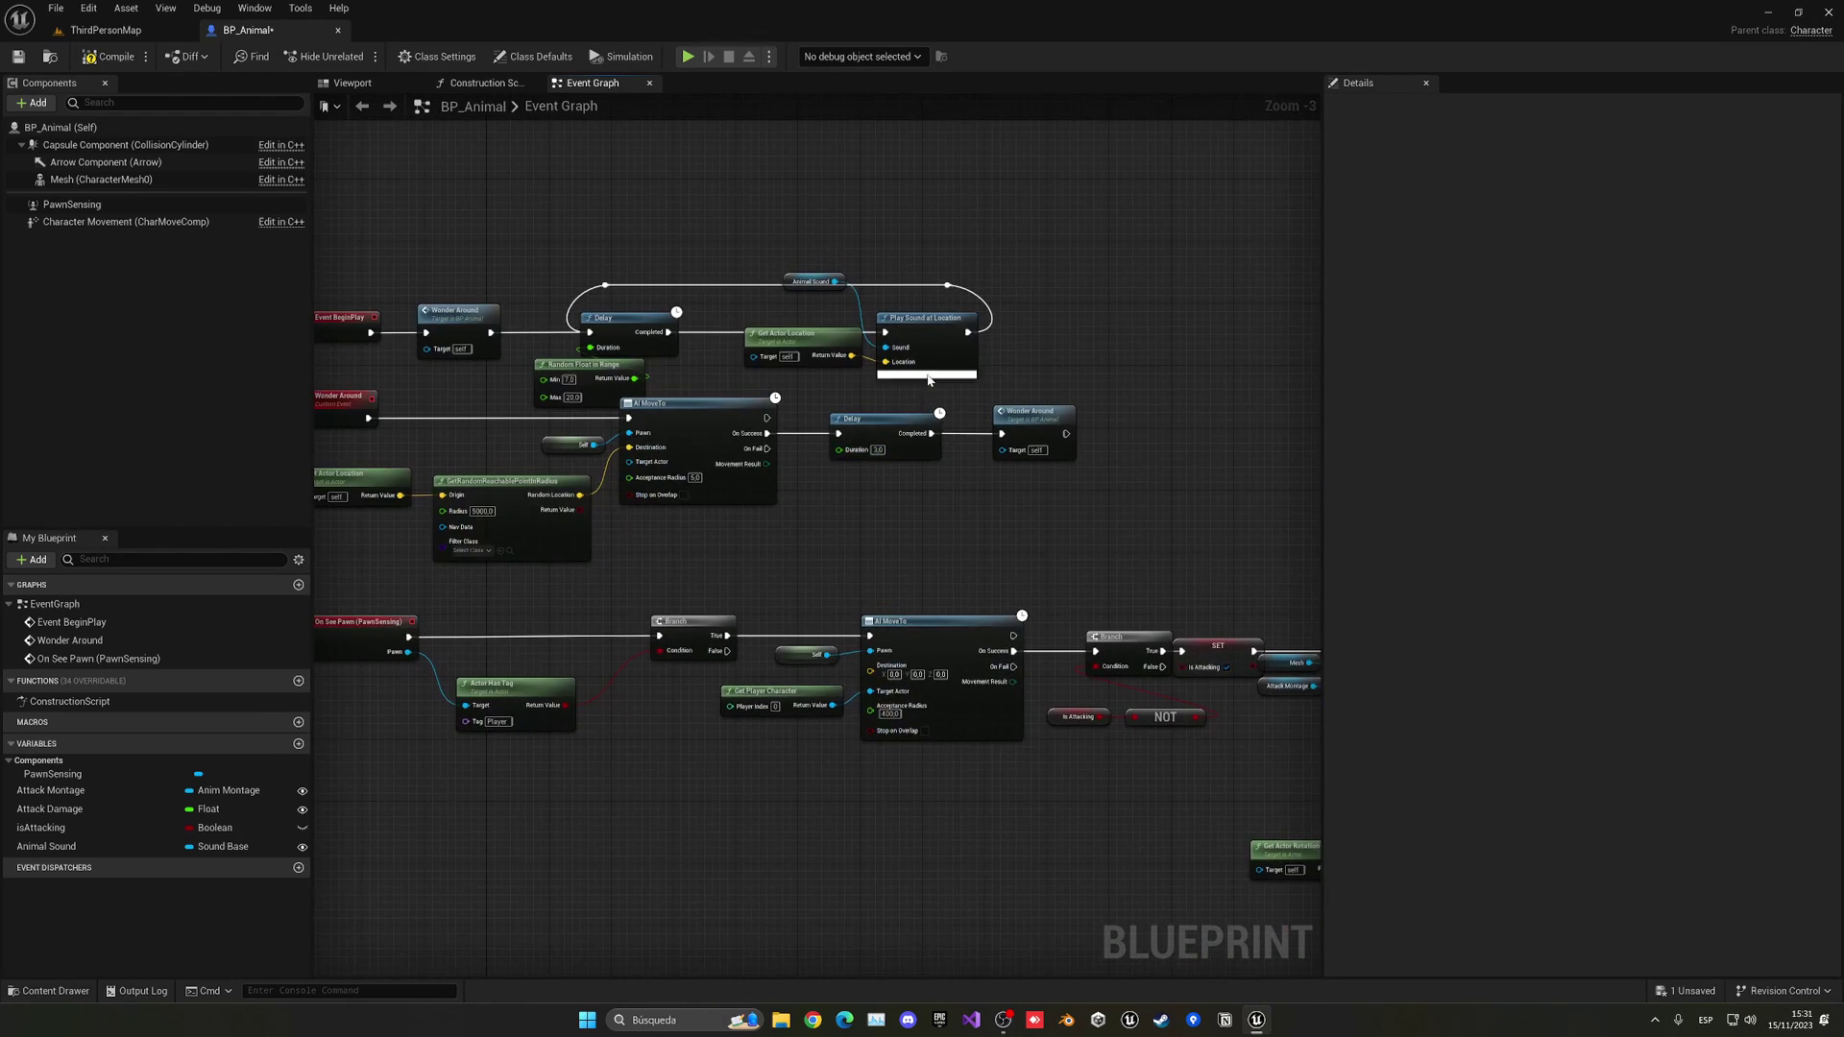
pyautogui.click(928, 375)
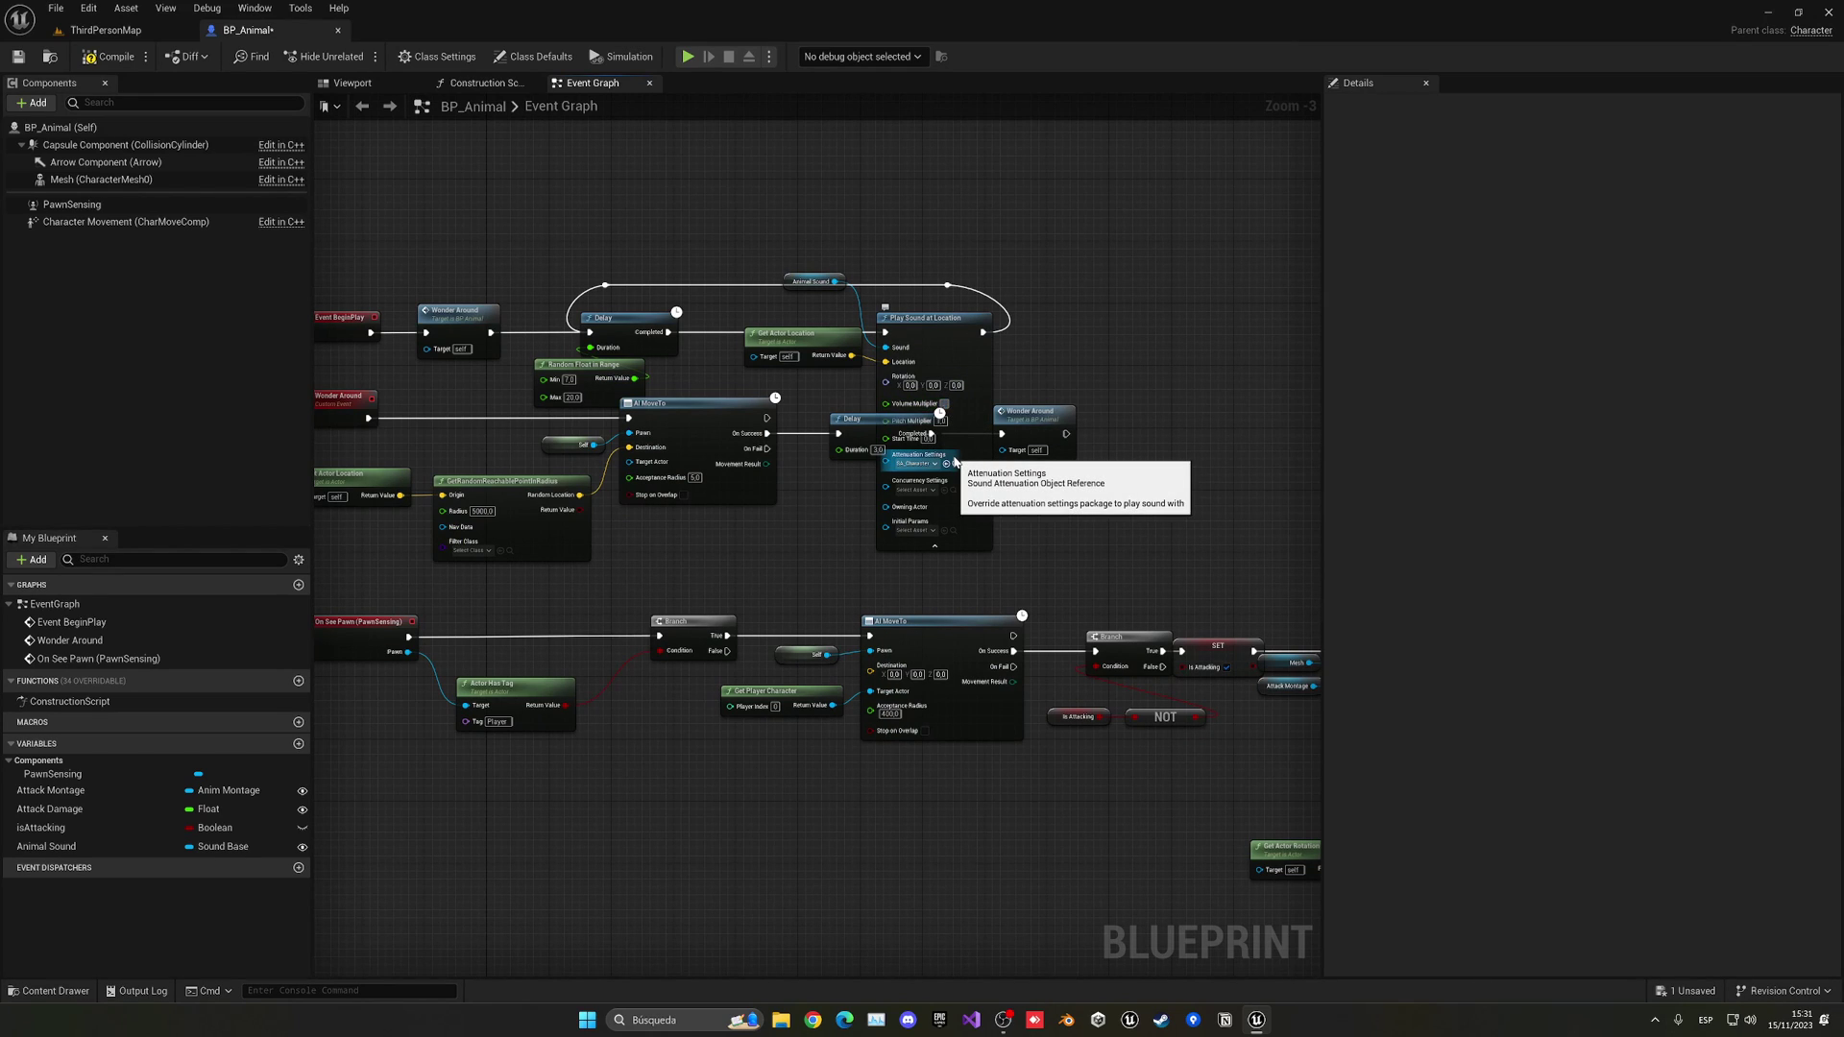
pyautogui.click(948, 546)
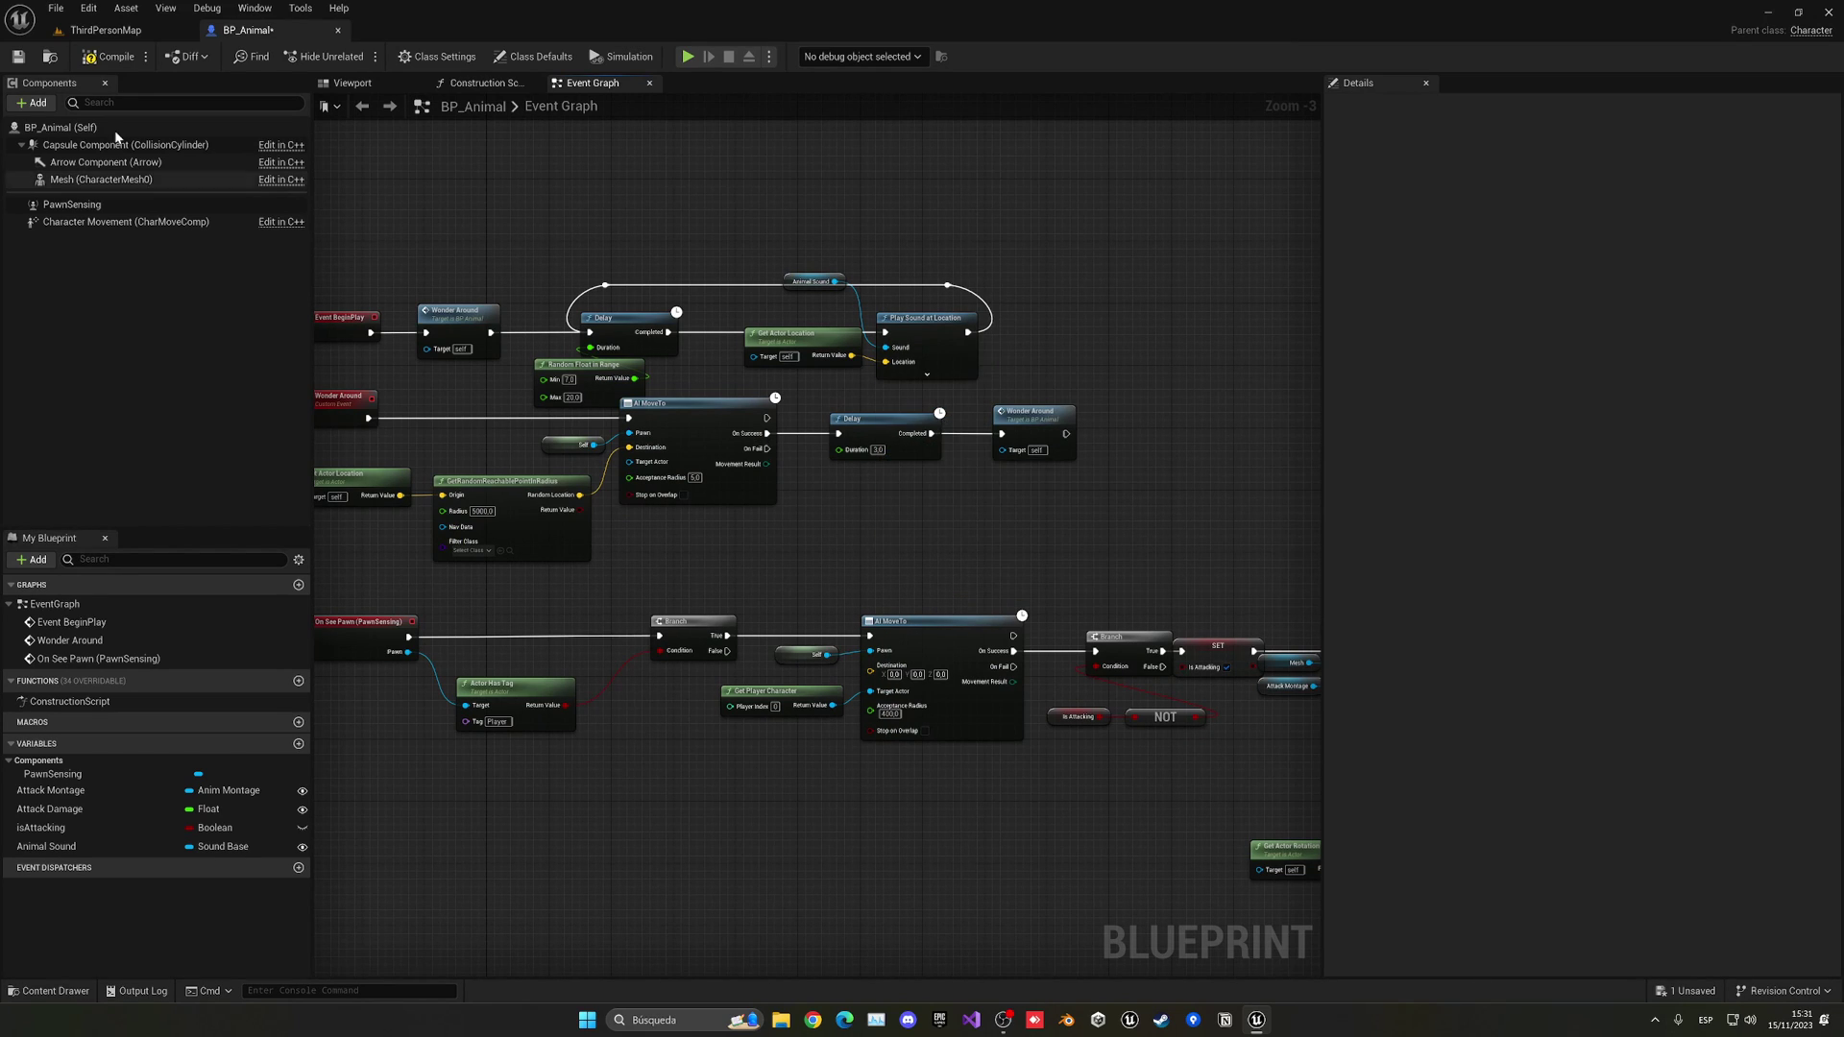
pyautogui.click(93, 60)
pyautogui.moveTo(846, 415); pyautogui.dragTo(445, 283, button='right')
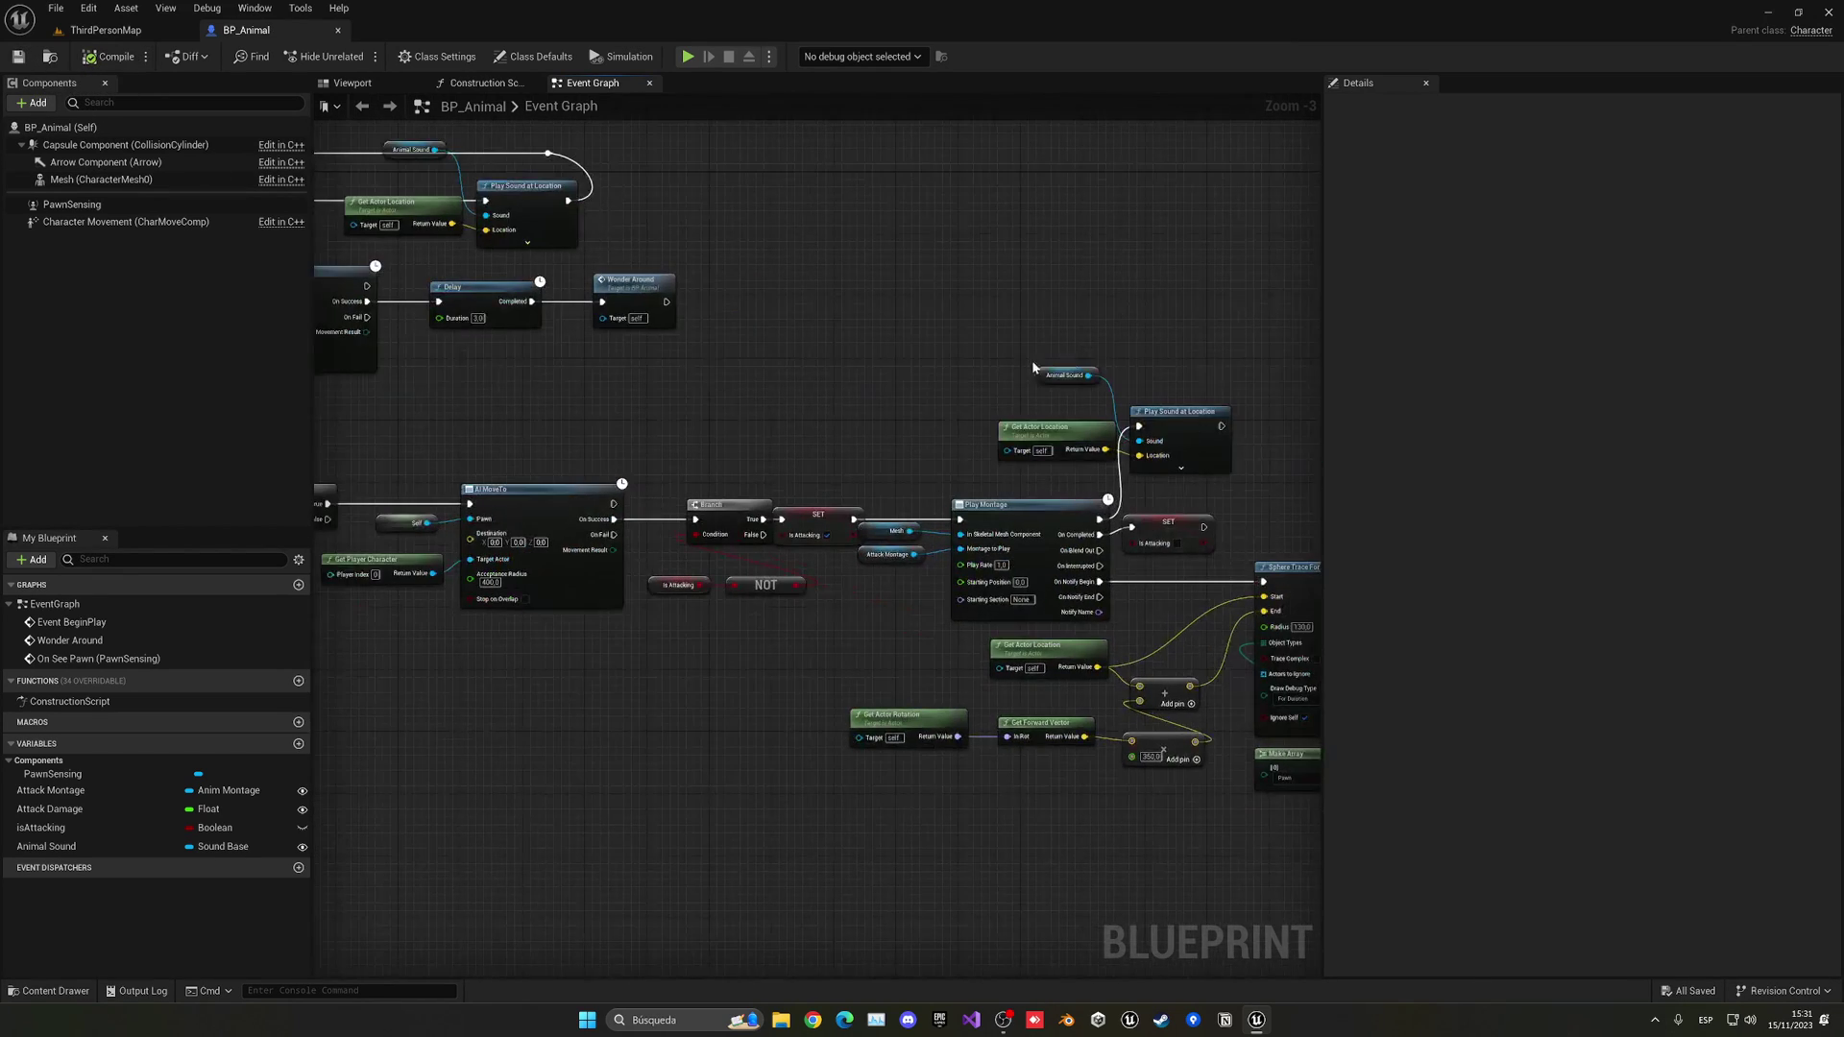
# Step: Open the BP_Animal_Elephant blueprint from the Animals folder in the full blueprint editor
pyautogui.click(152, 36)
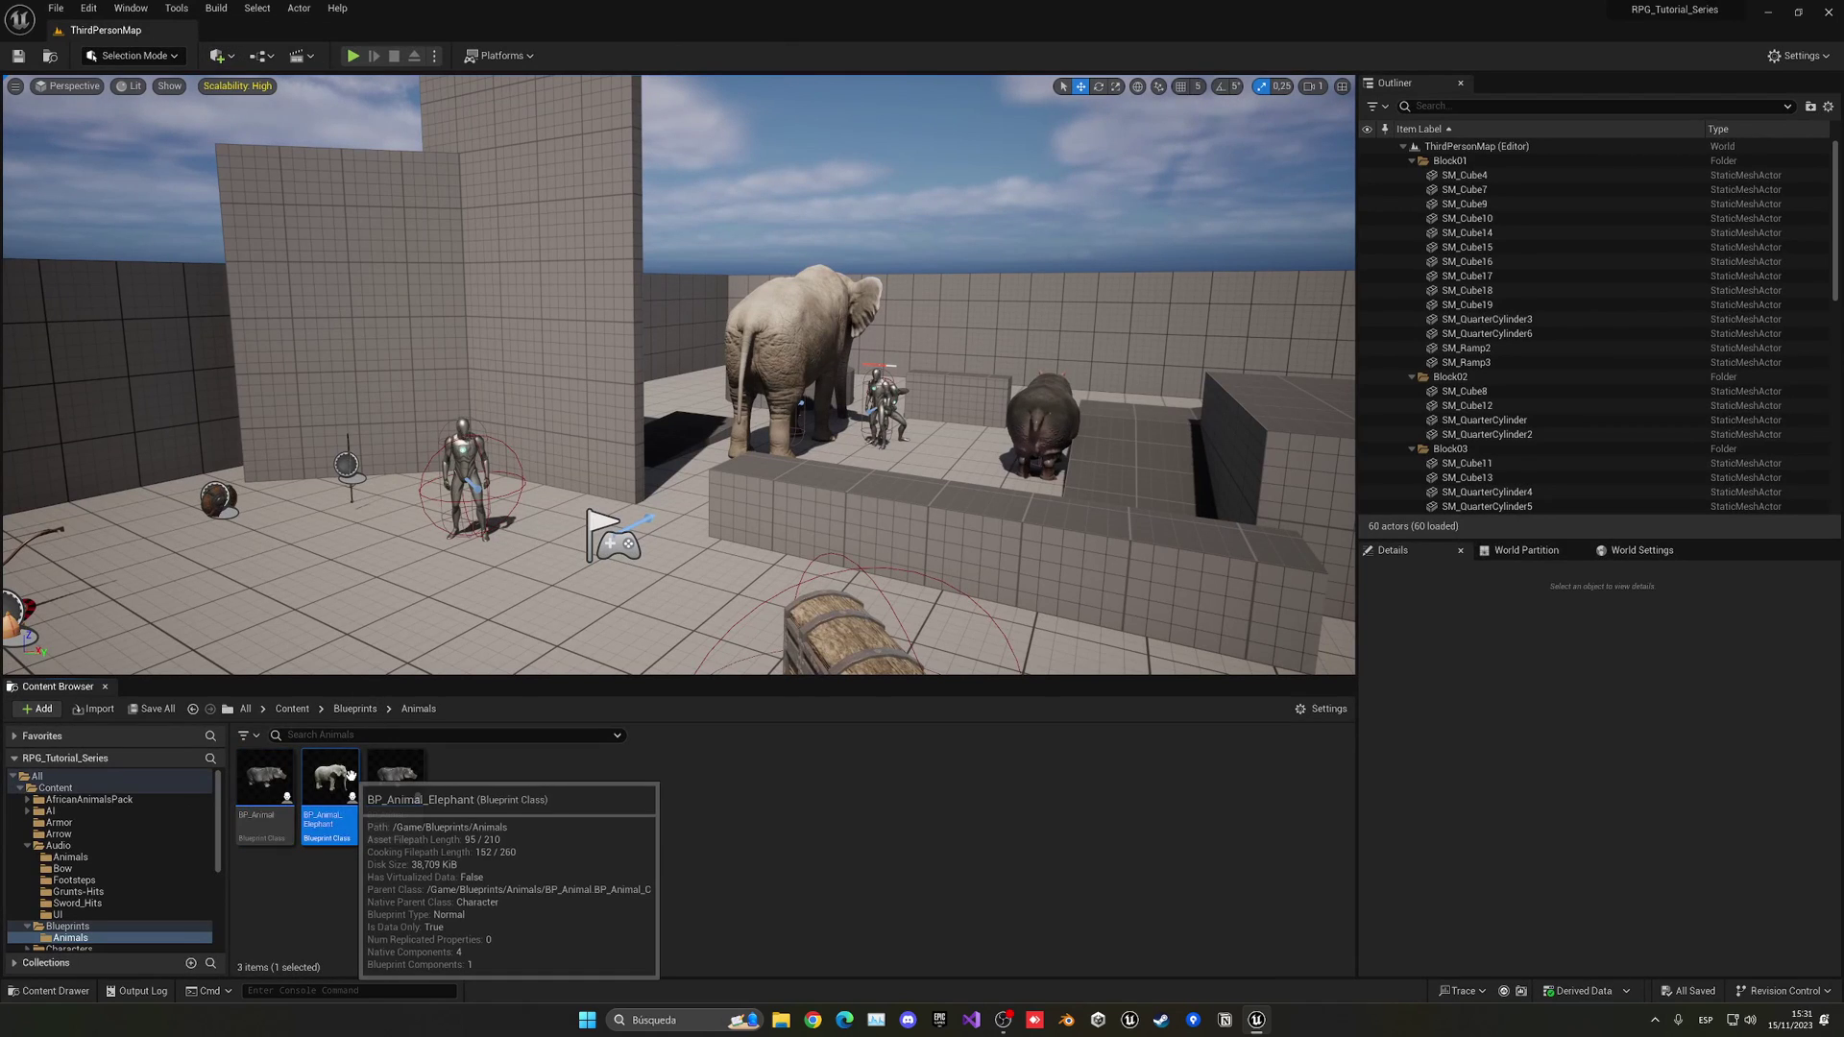
pyautogui.doubleClick(329, 778)
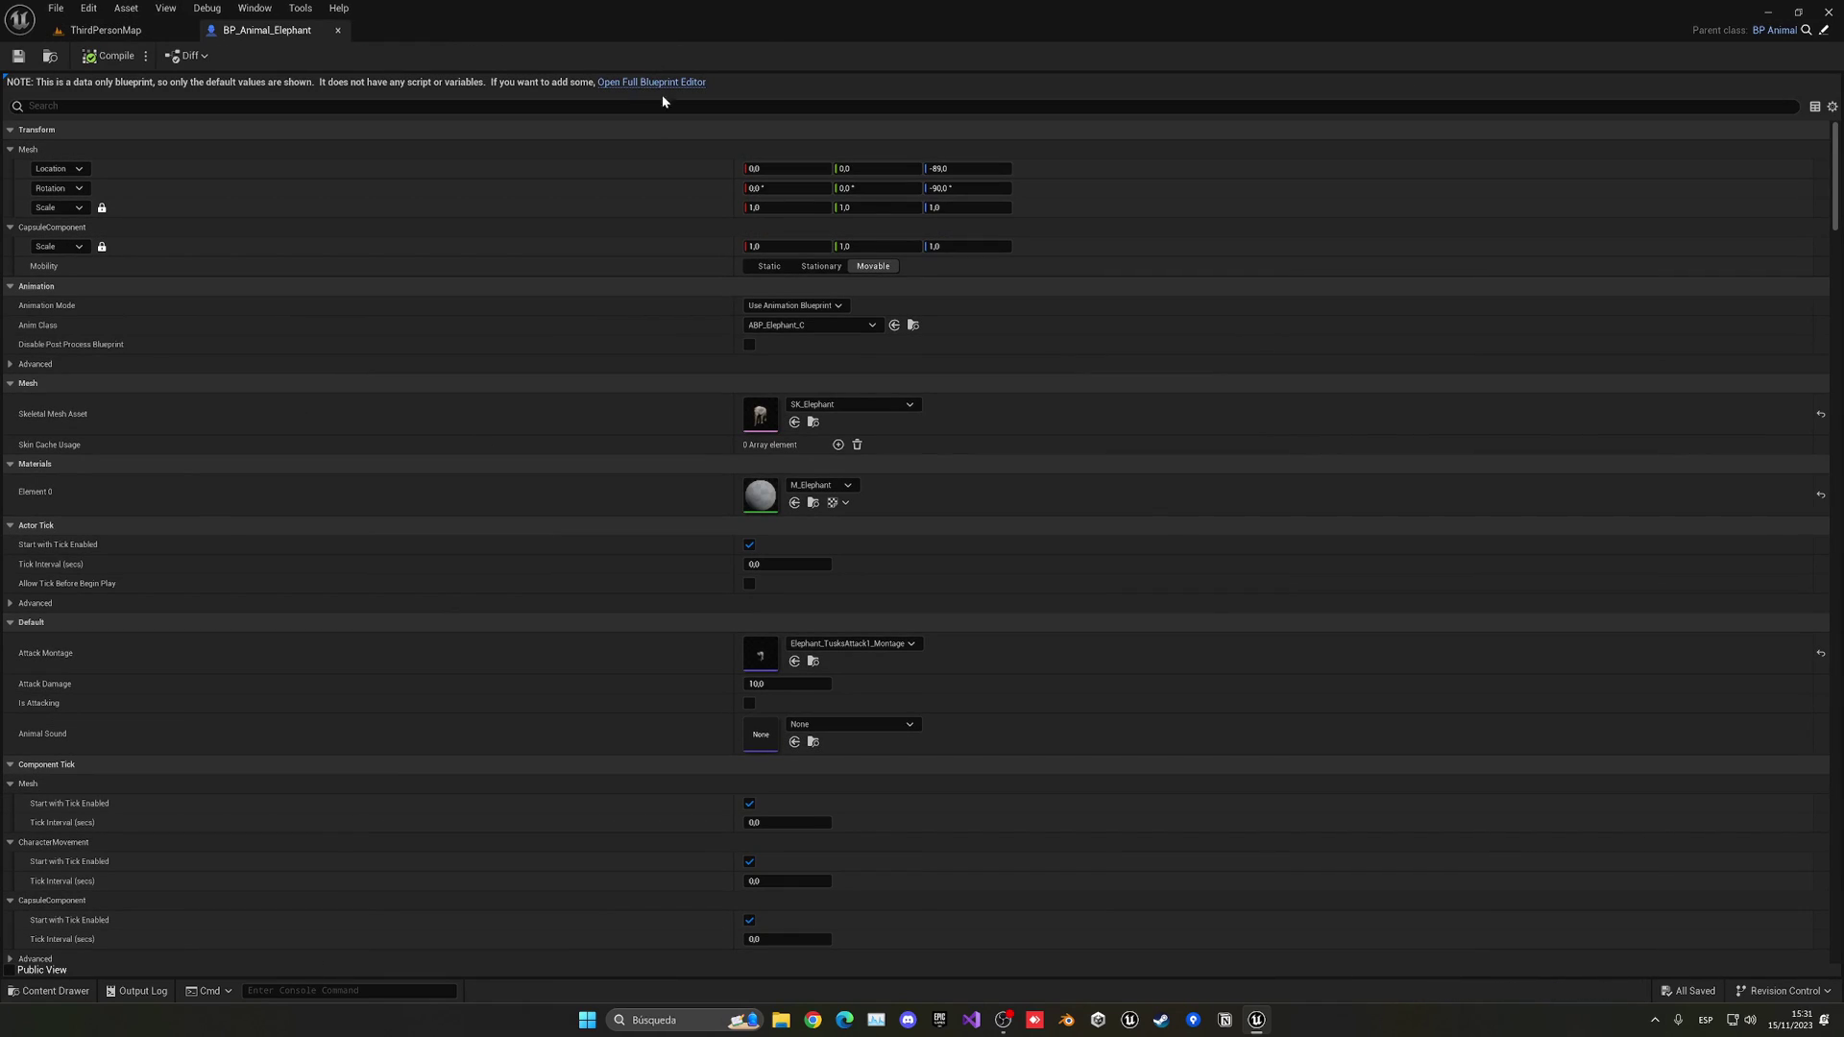
pyautogui.click(651, 85)
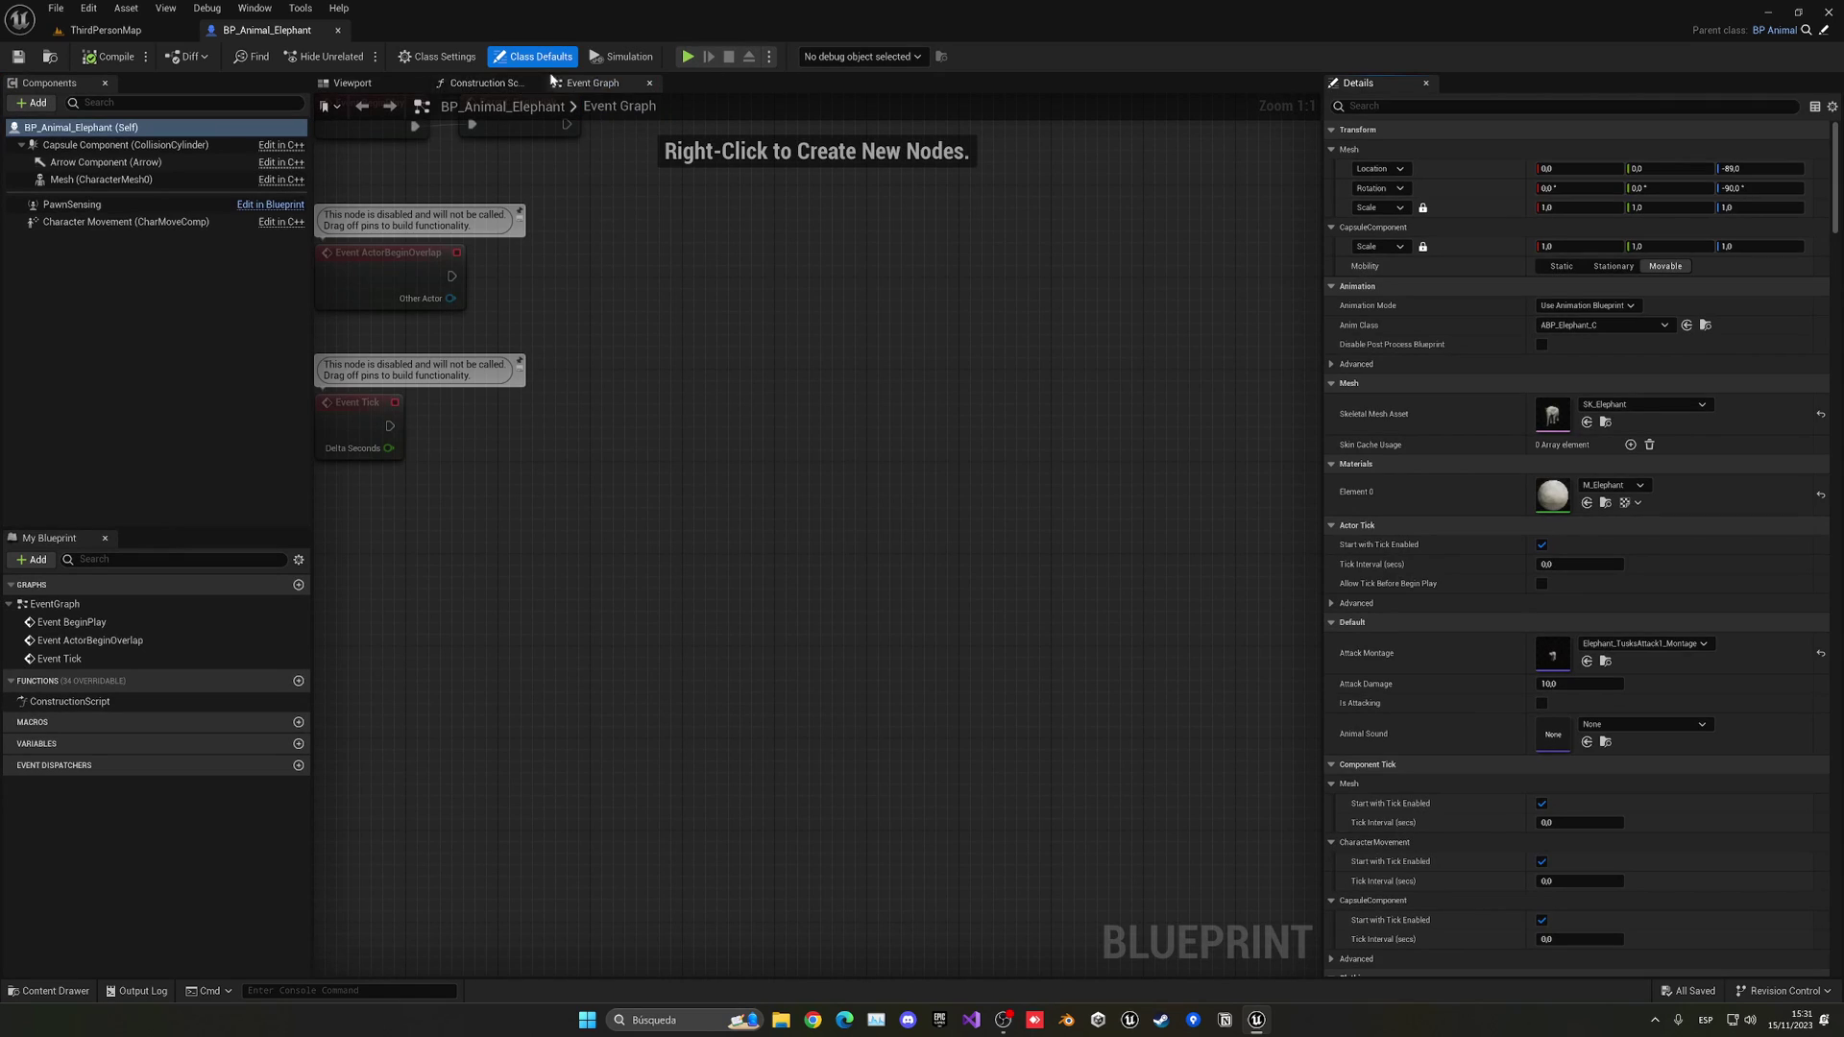
# Step: Assign MS_Elephant as the Animal Sound of BP_Animal_Elephant, then compile, save and close the blueprint
pyautogui.click(1623, 725)
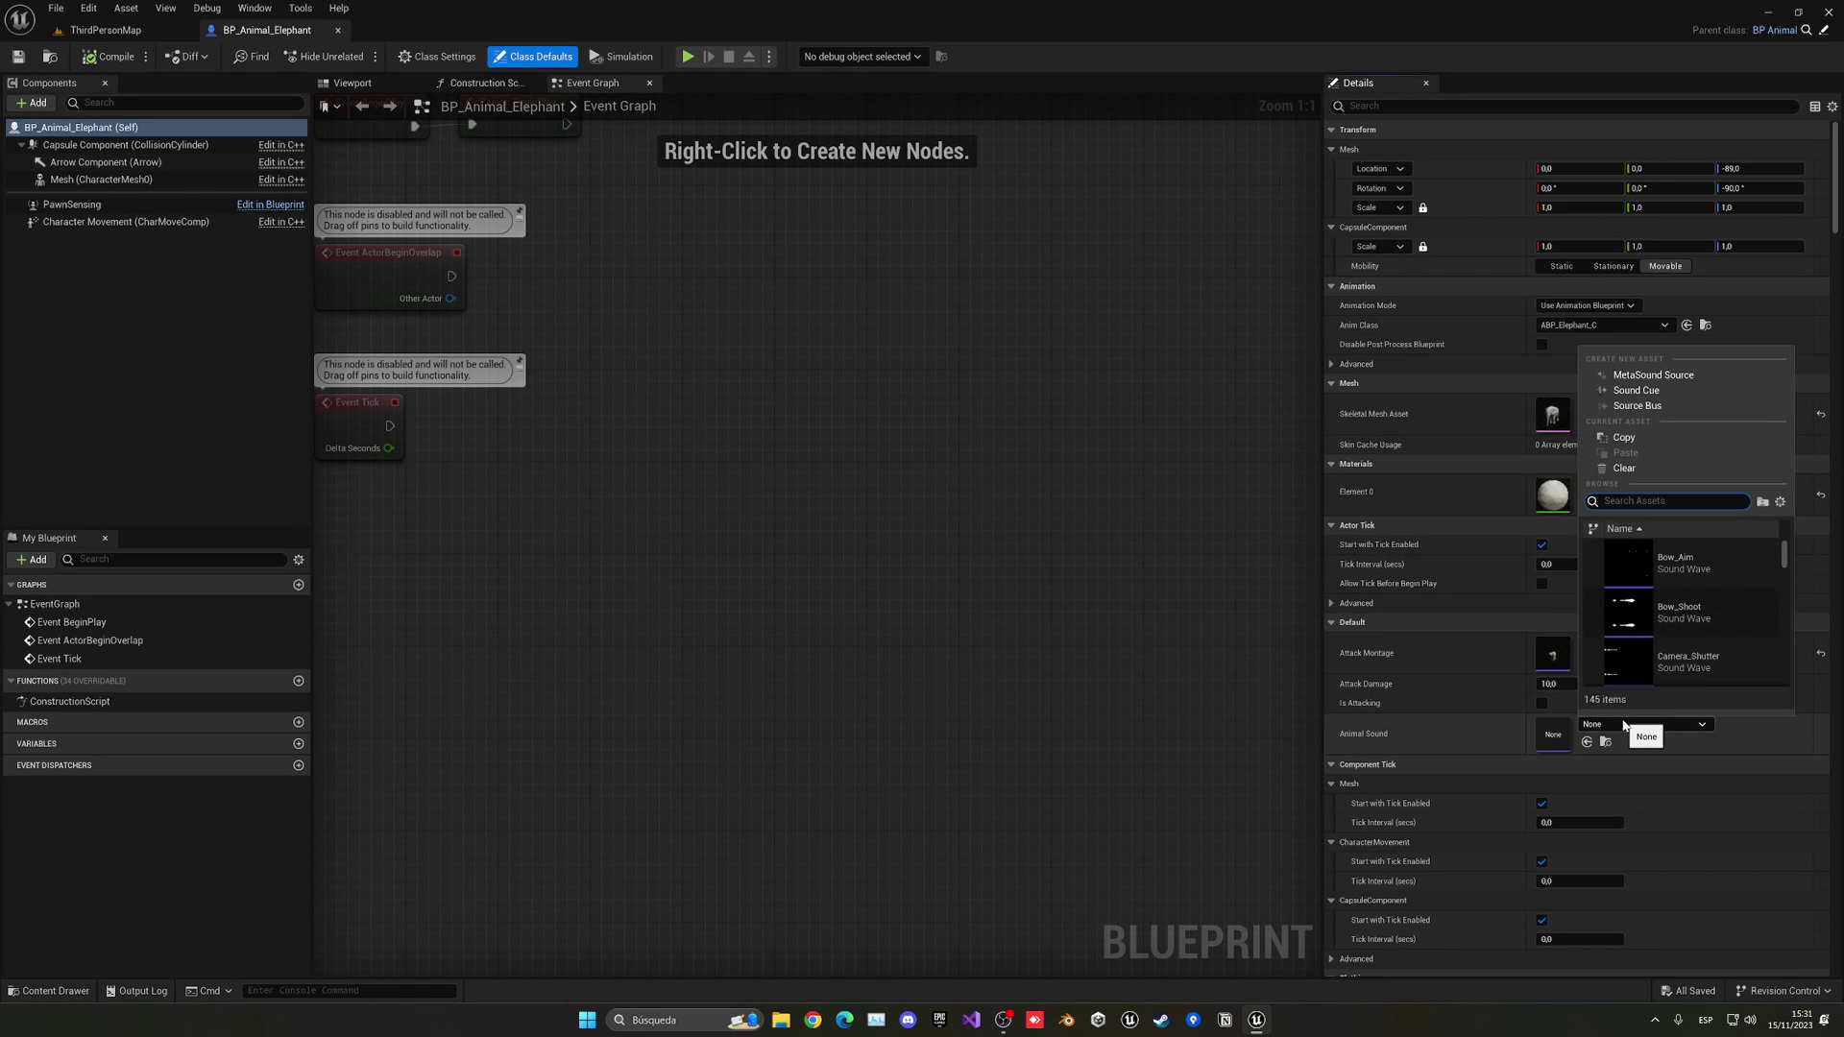
pyautogui.write('ms_')
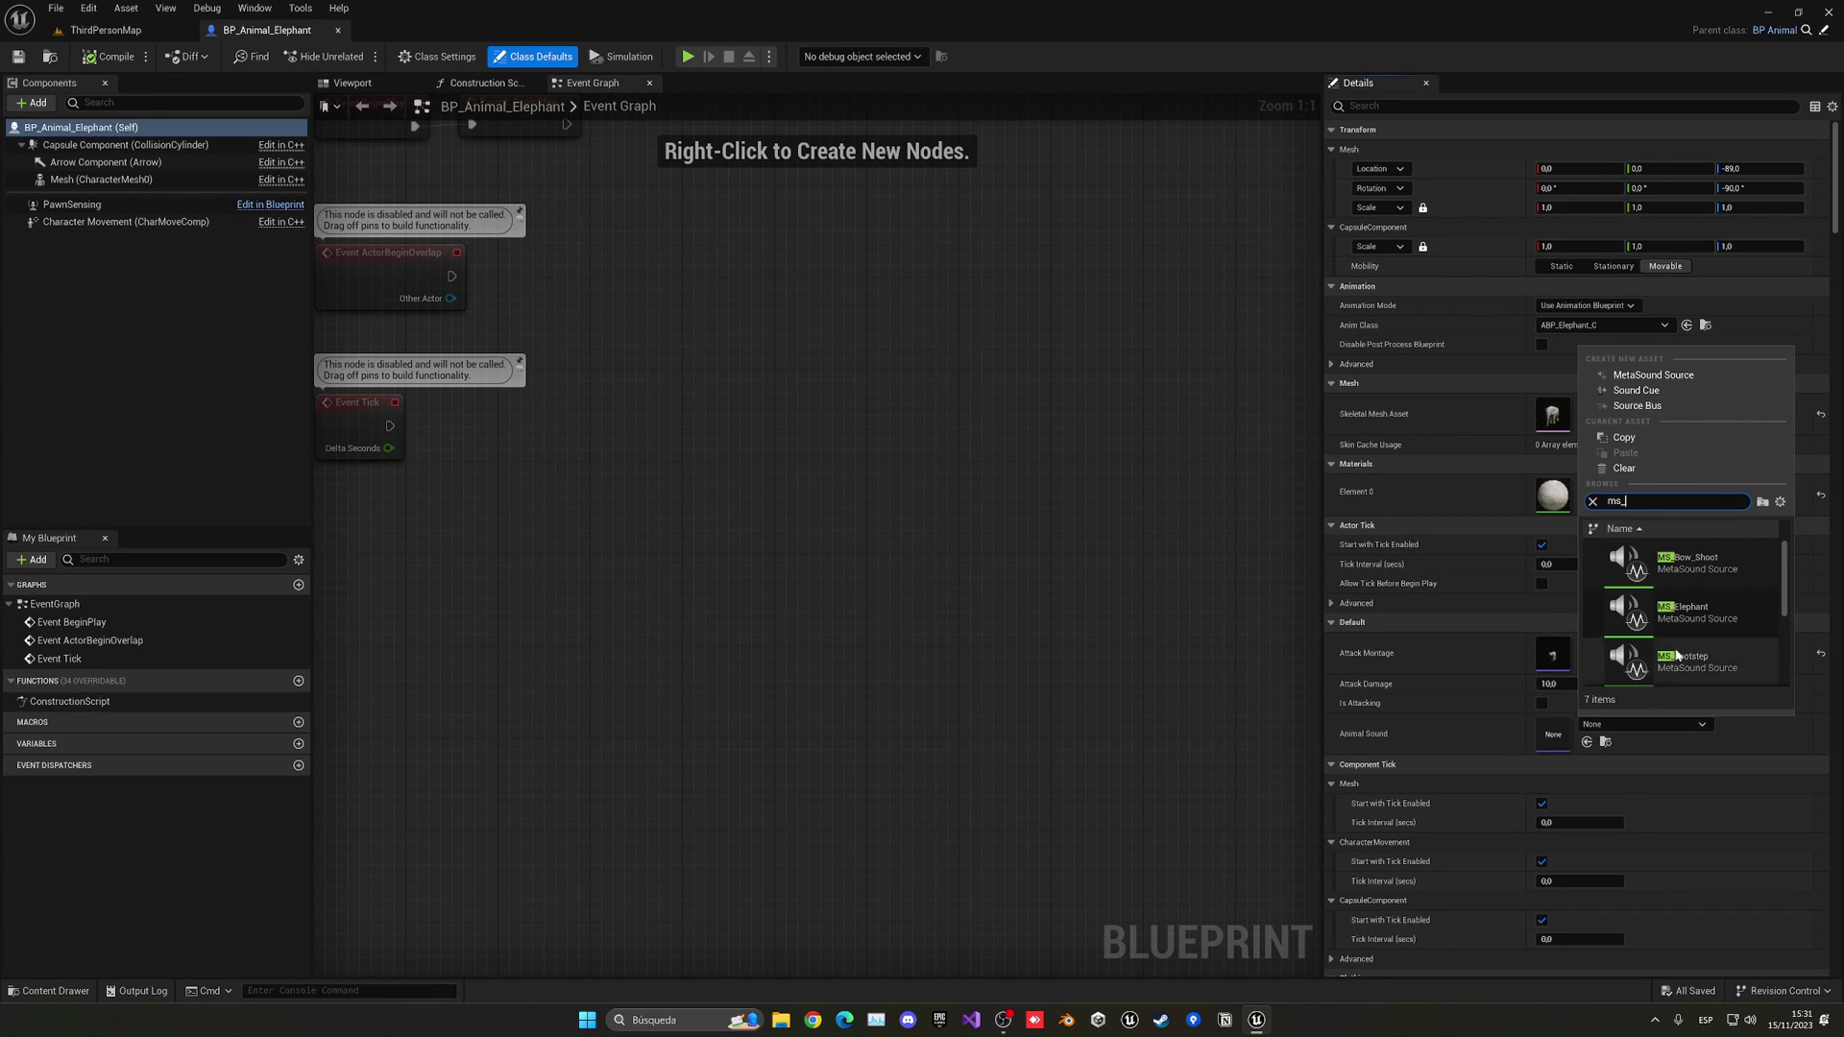
pyautogui.click(1704, 616)
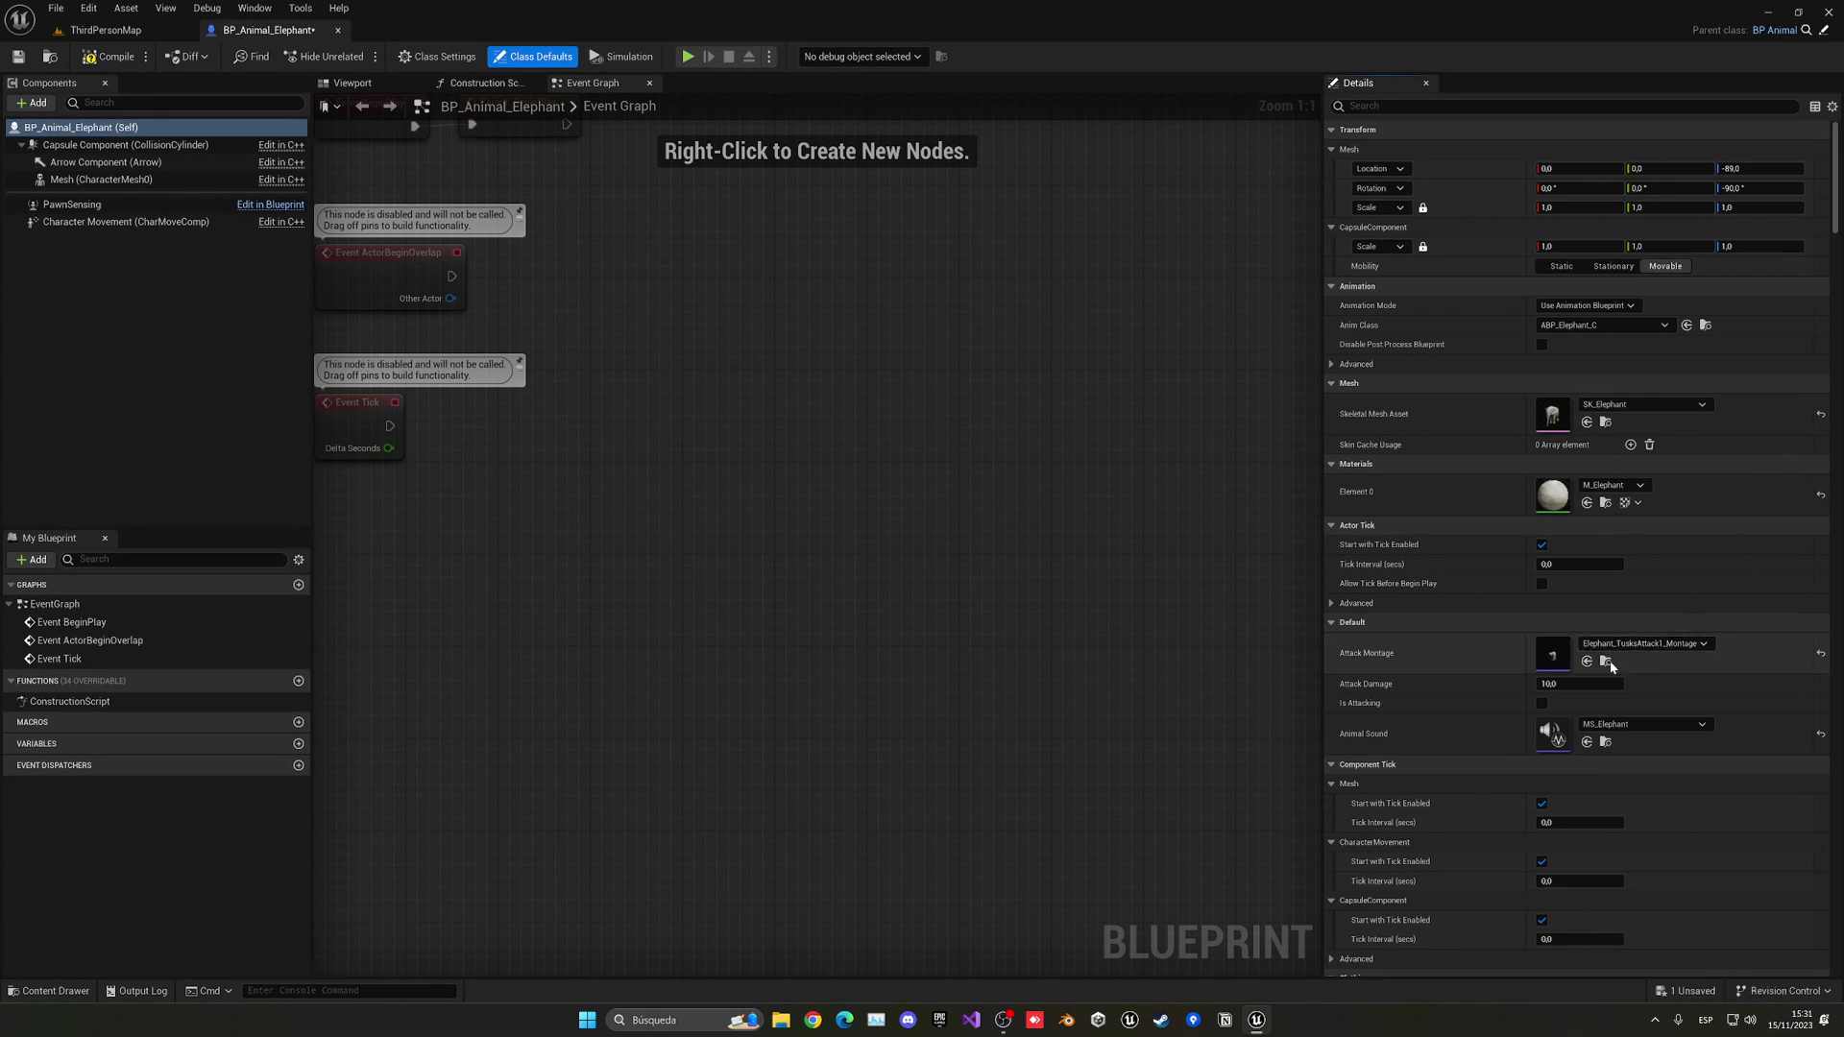
pyautogui.click(109, 58)
pyautogui.click(337, 30)
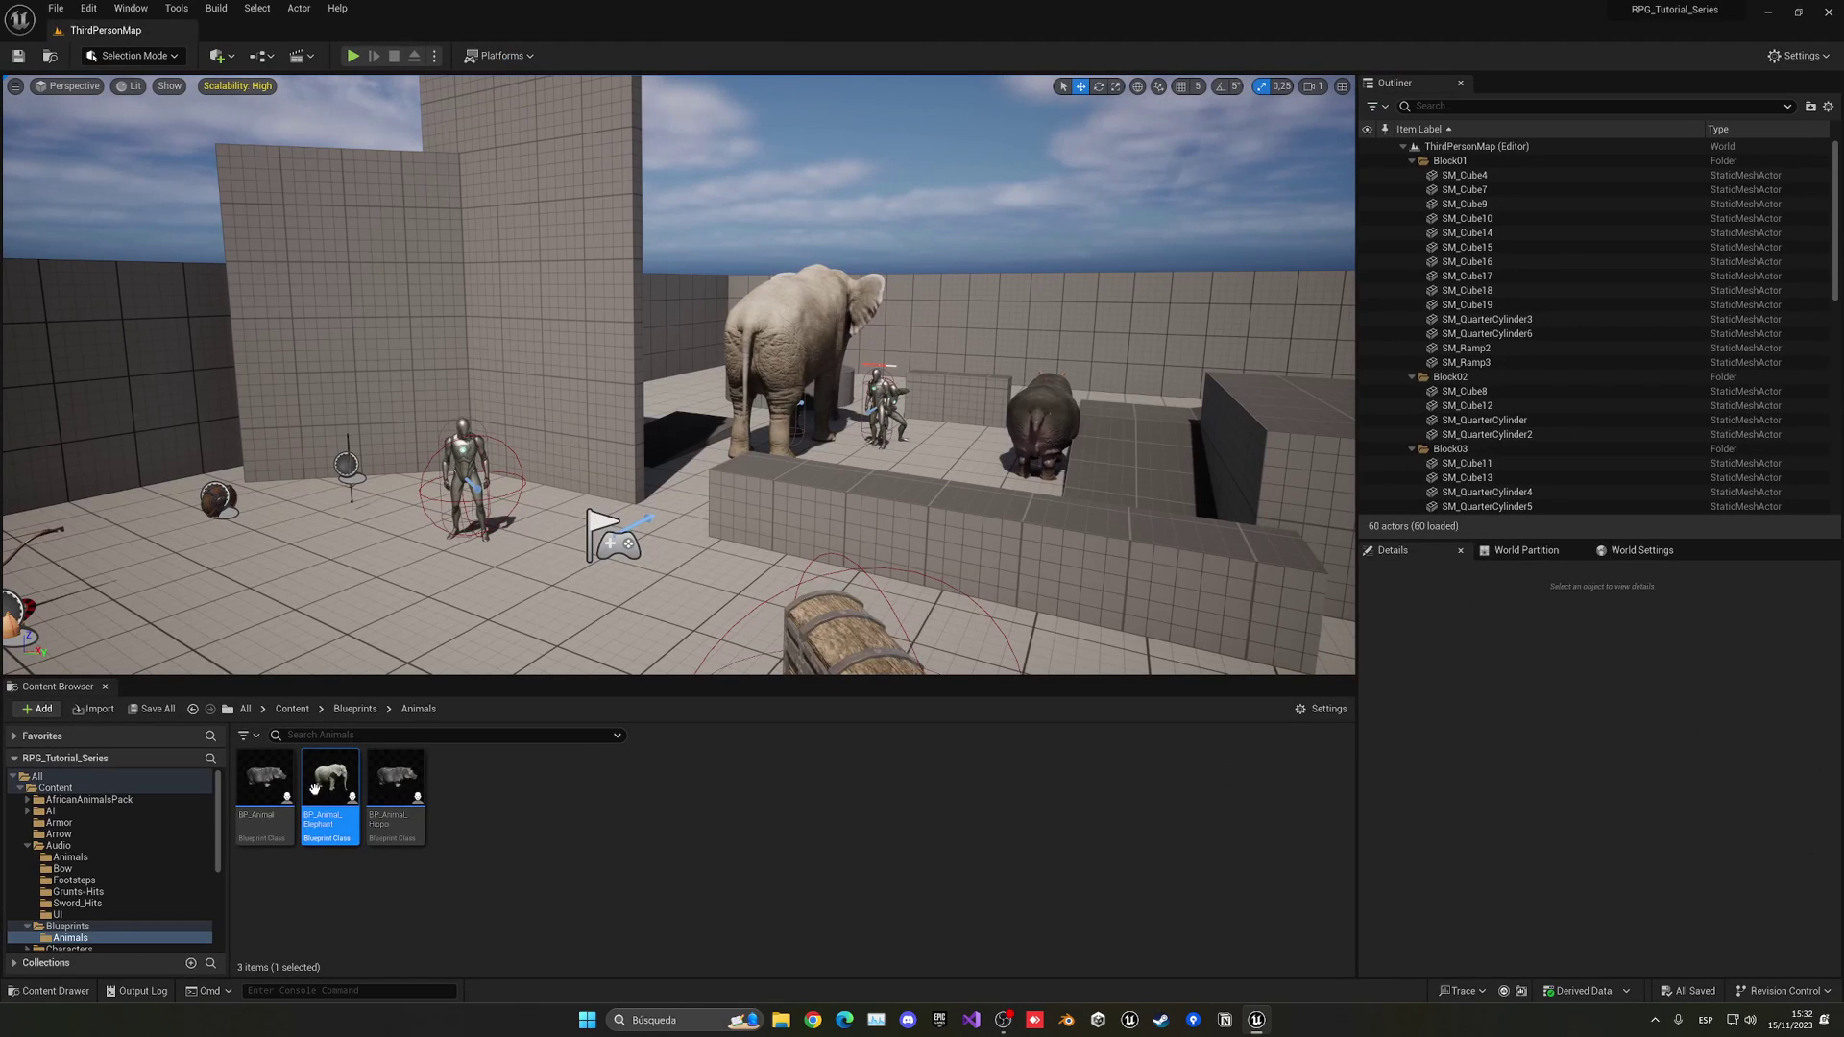
# Step: Assign MS_Hippo as the Animal Sound of BP_Animal_Hippo in the full blueprint editor, then compile and close the blueprint
pyautogui.doubleClick(400, 808)
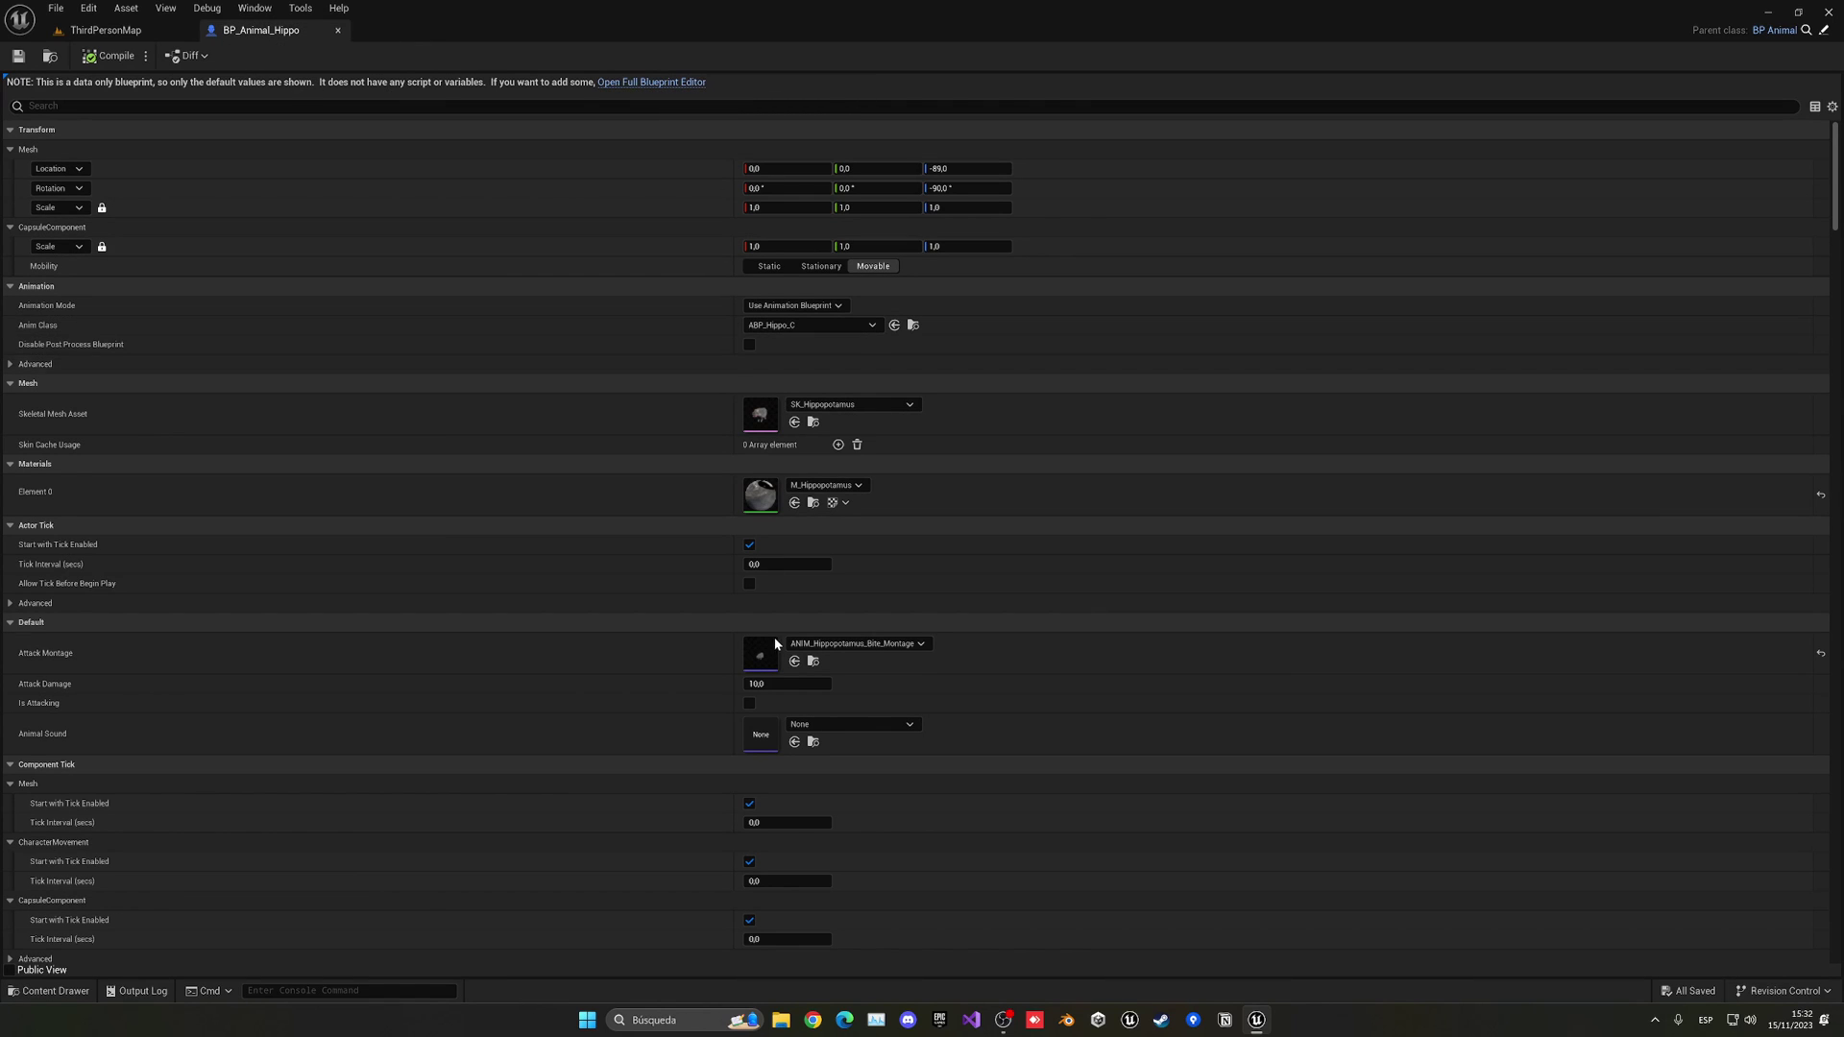
pyautogui.click(636, 83)
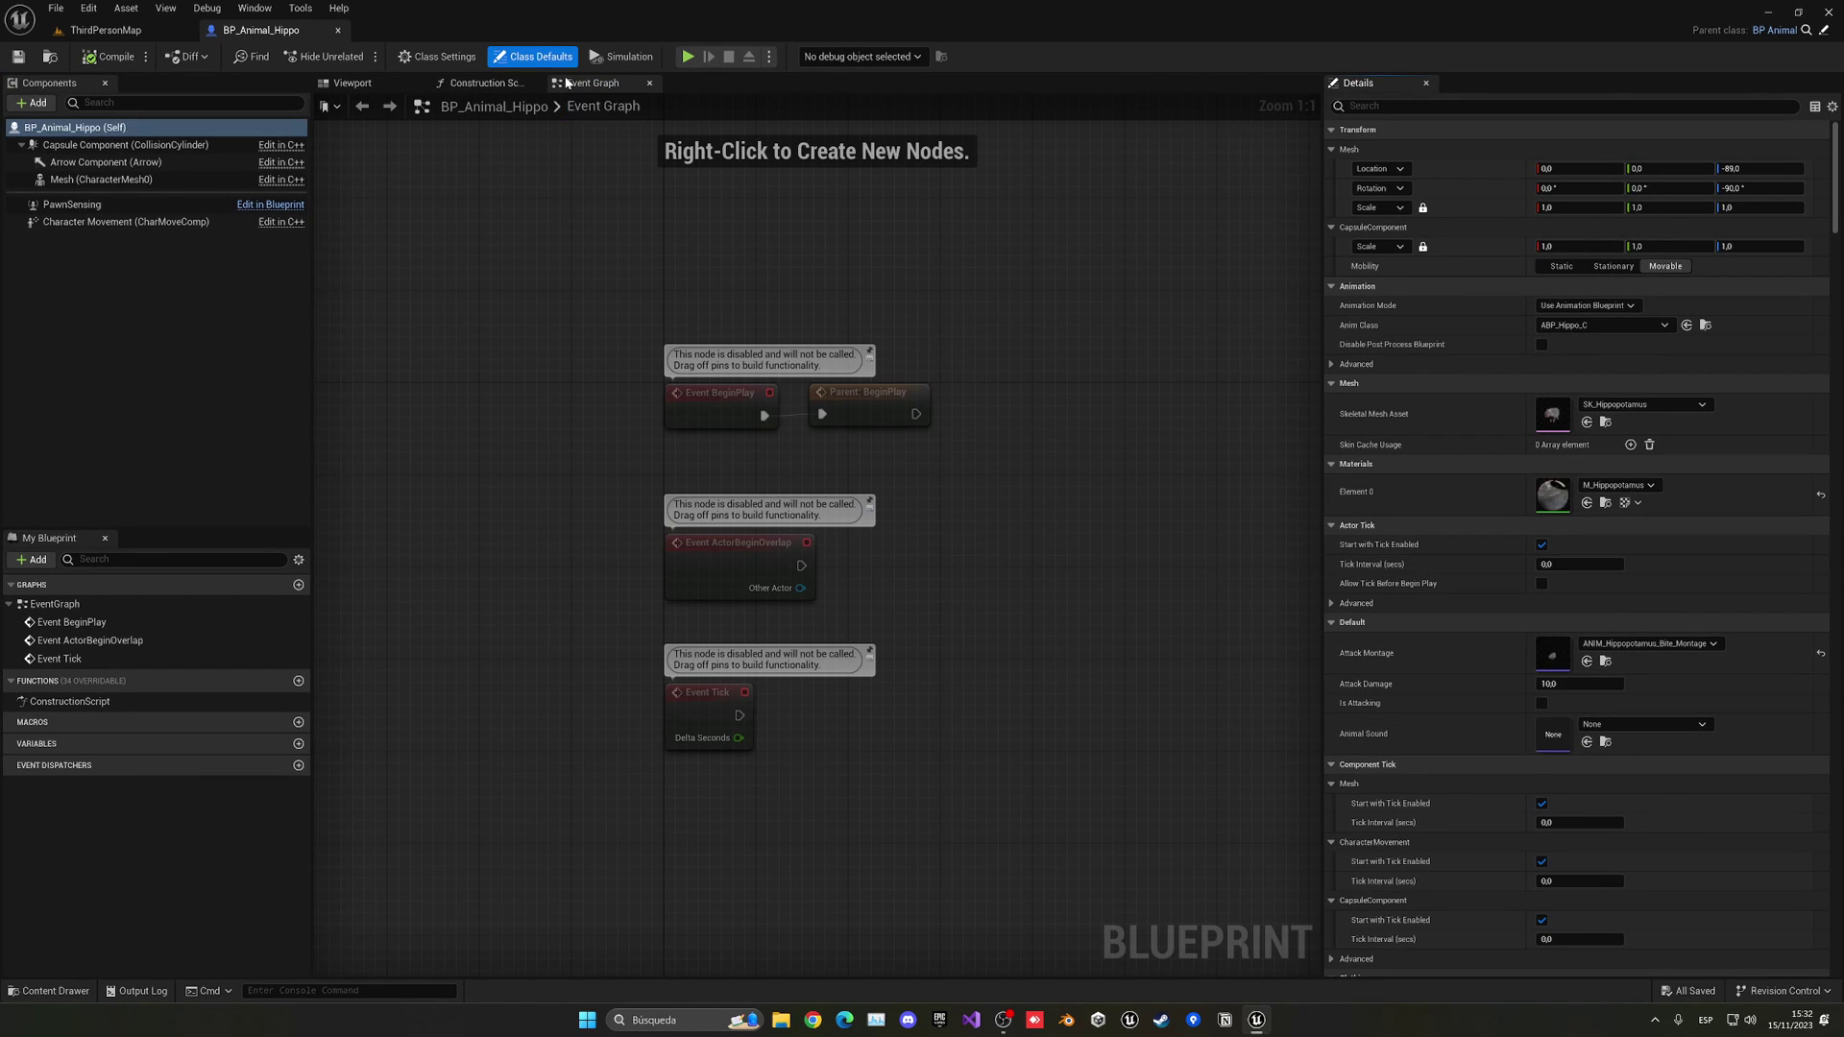
pyautogui.click(1643, 726)
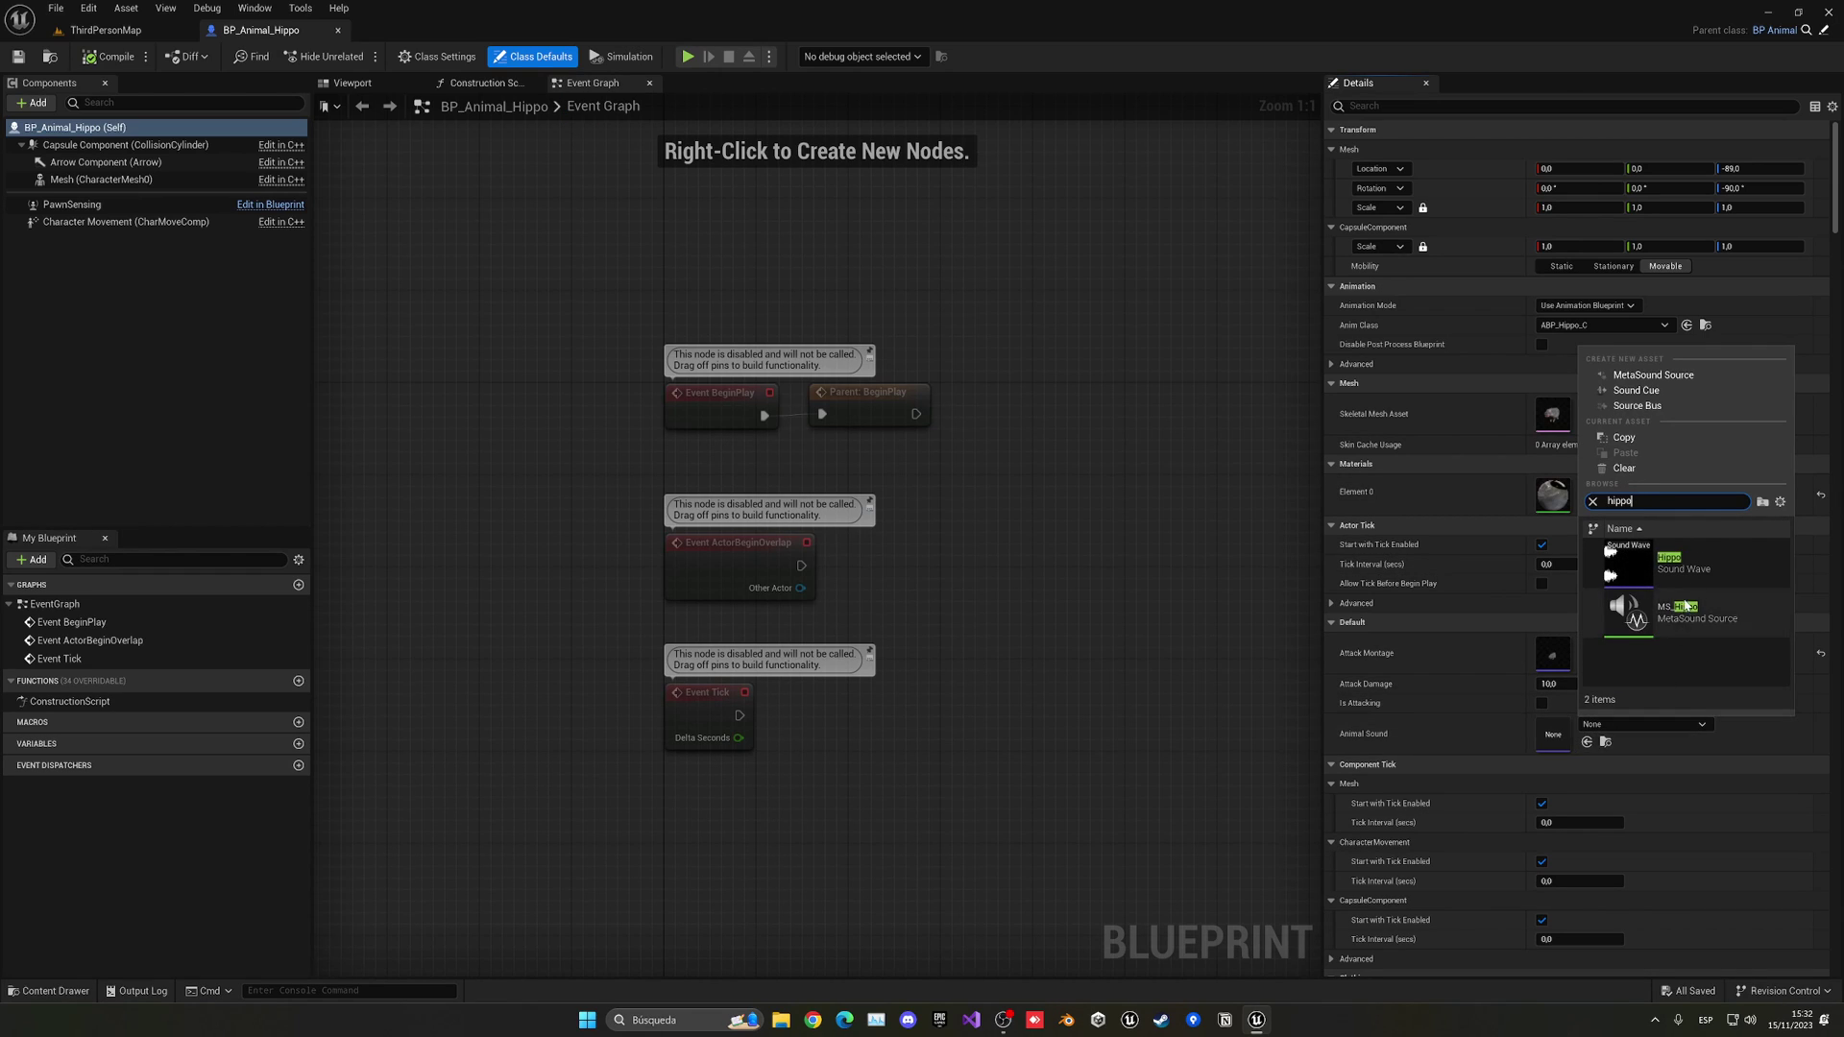
pyautogui.click(1678, 608)
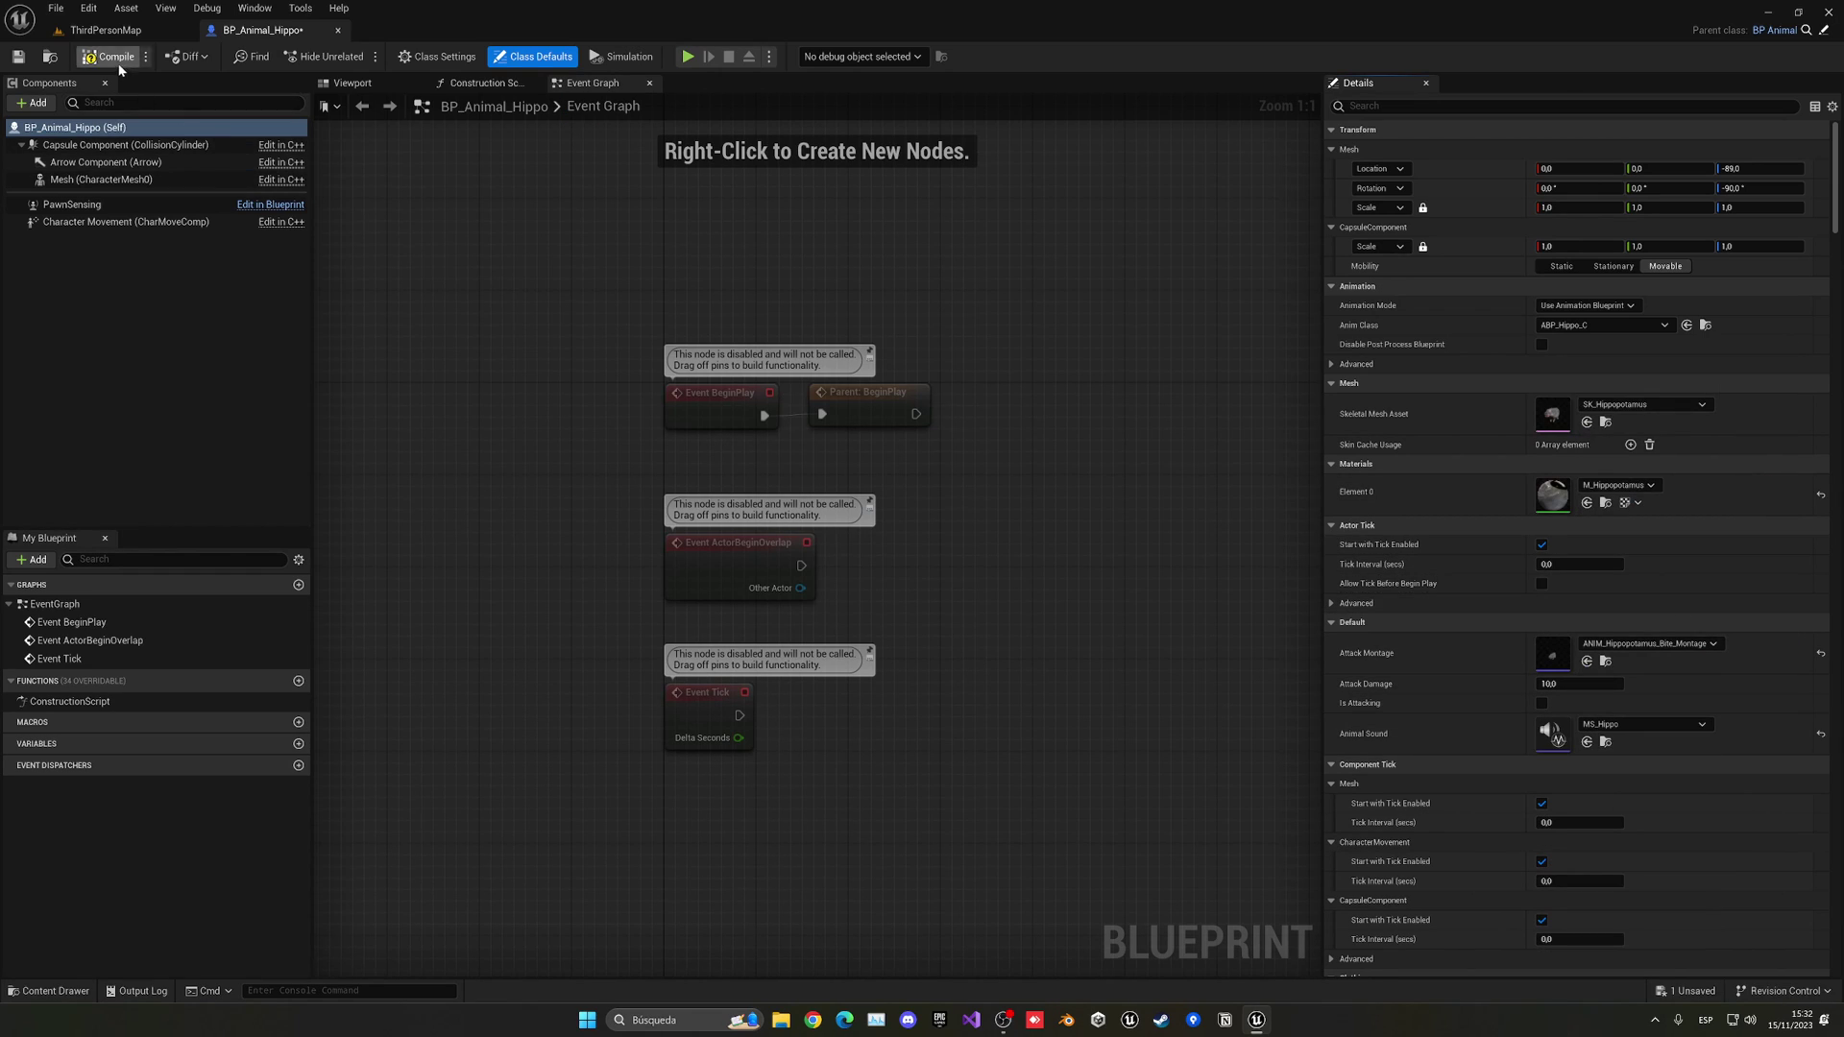
pyautogui.click(185, 35)
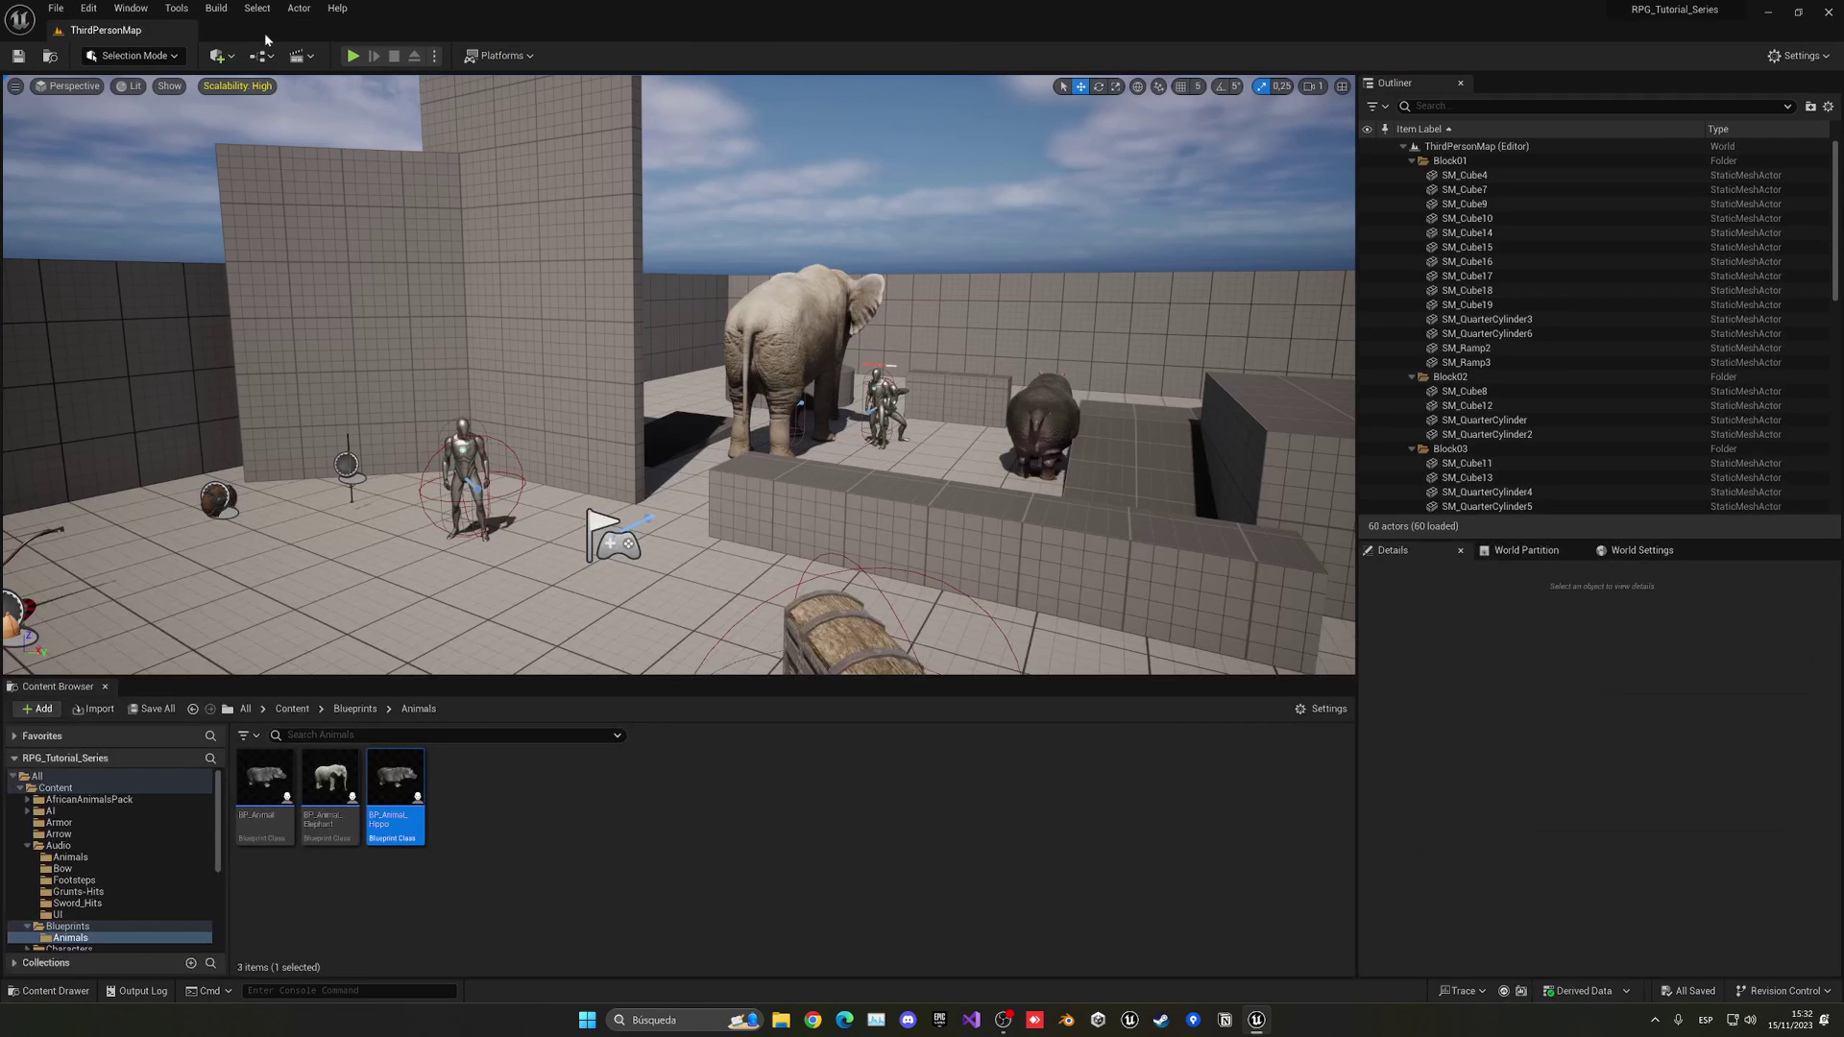
# Step: Play-test the level near the elephant and hippo to hear their sounds, then stop the session
pyautogui.click(354, 56)
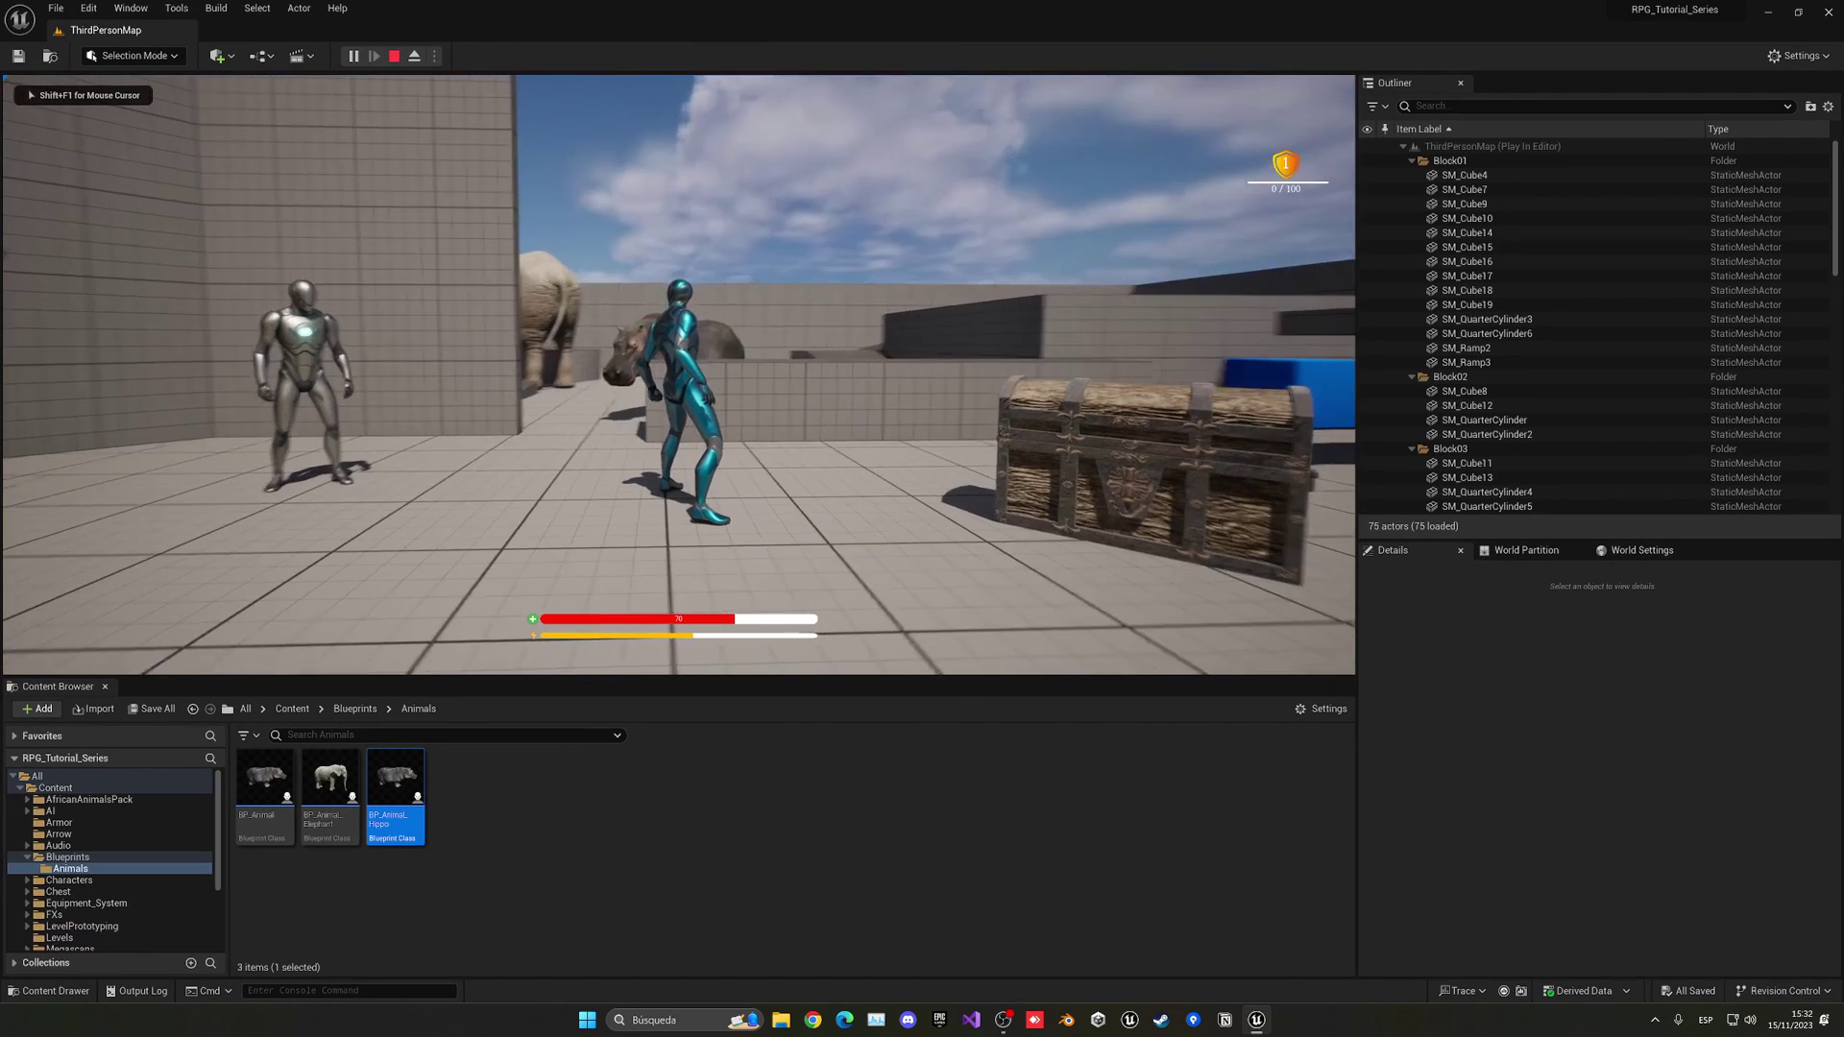
pyautogui.press('w')
pyautogui.press('s')
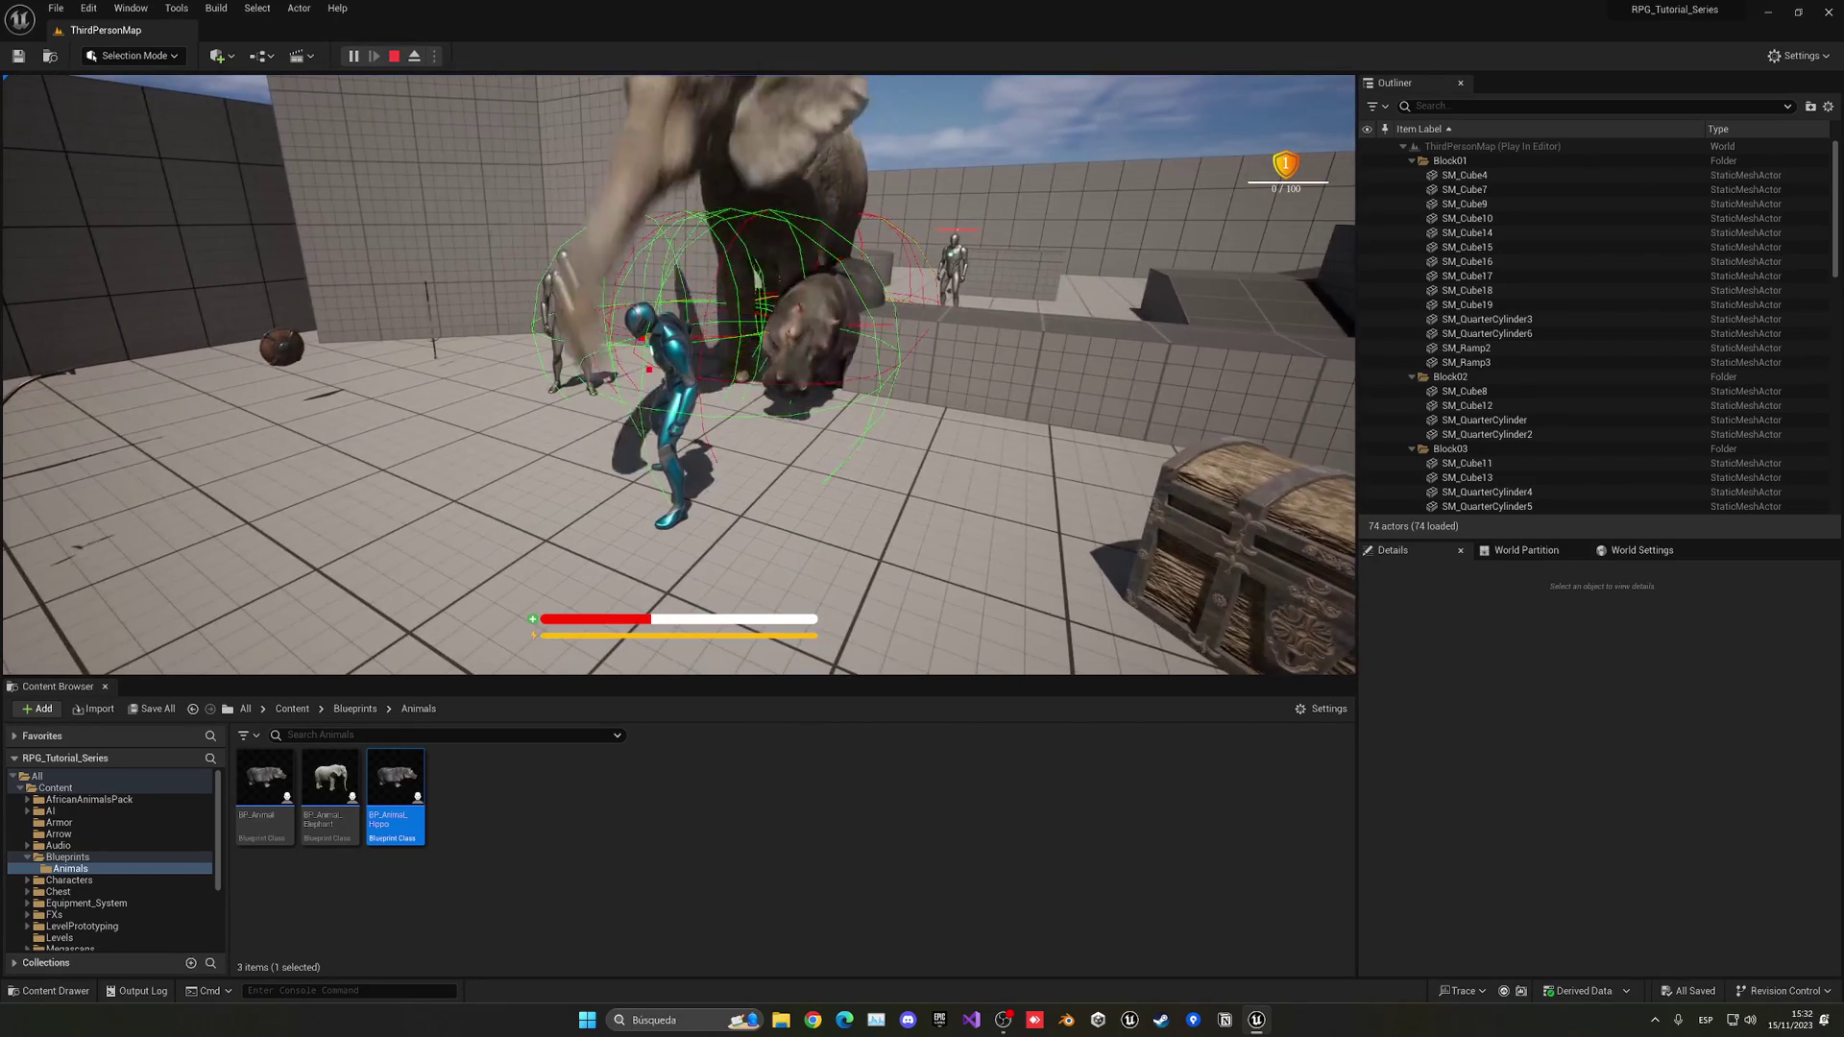
pyautogui.press('Escape')
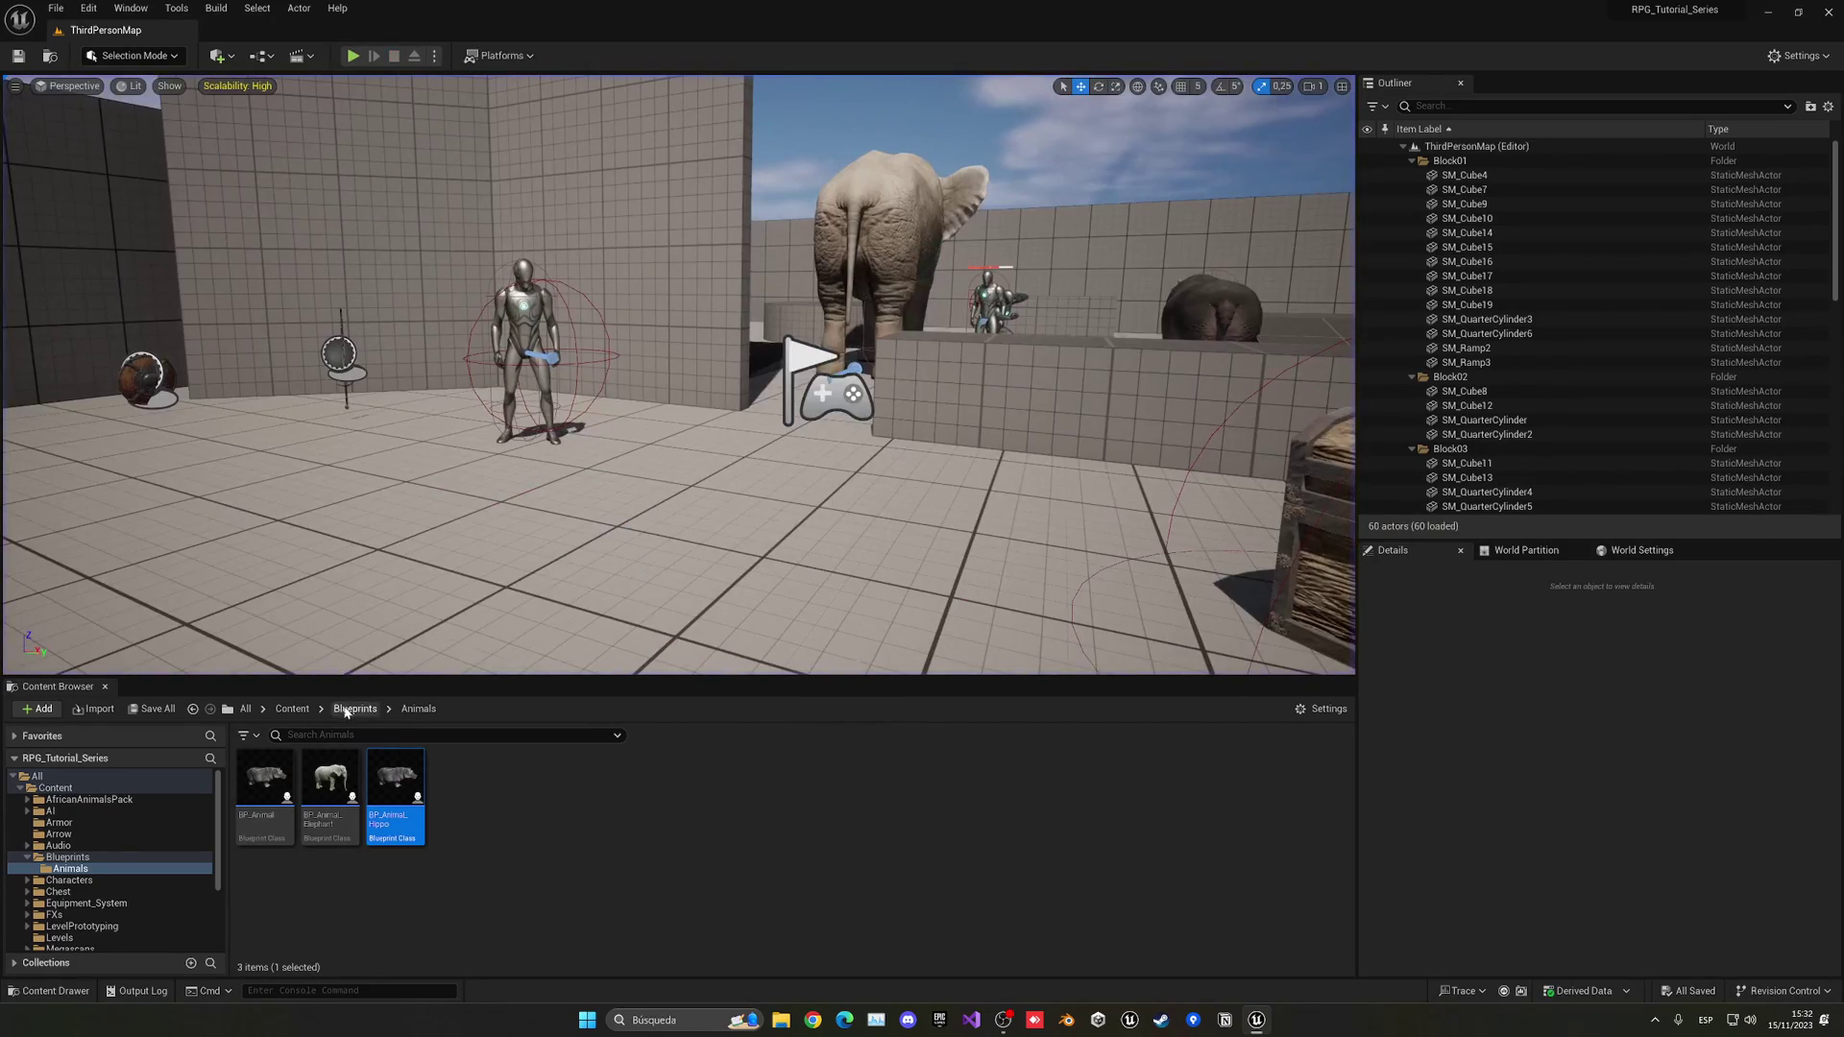
# Step: Open MS_Hippo from the Audio/Animals folder, set its source Volume to 3 and close it
pyautogui.click(296, 710)
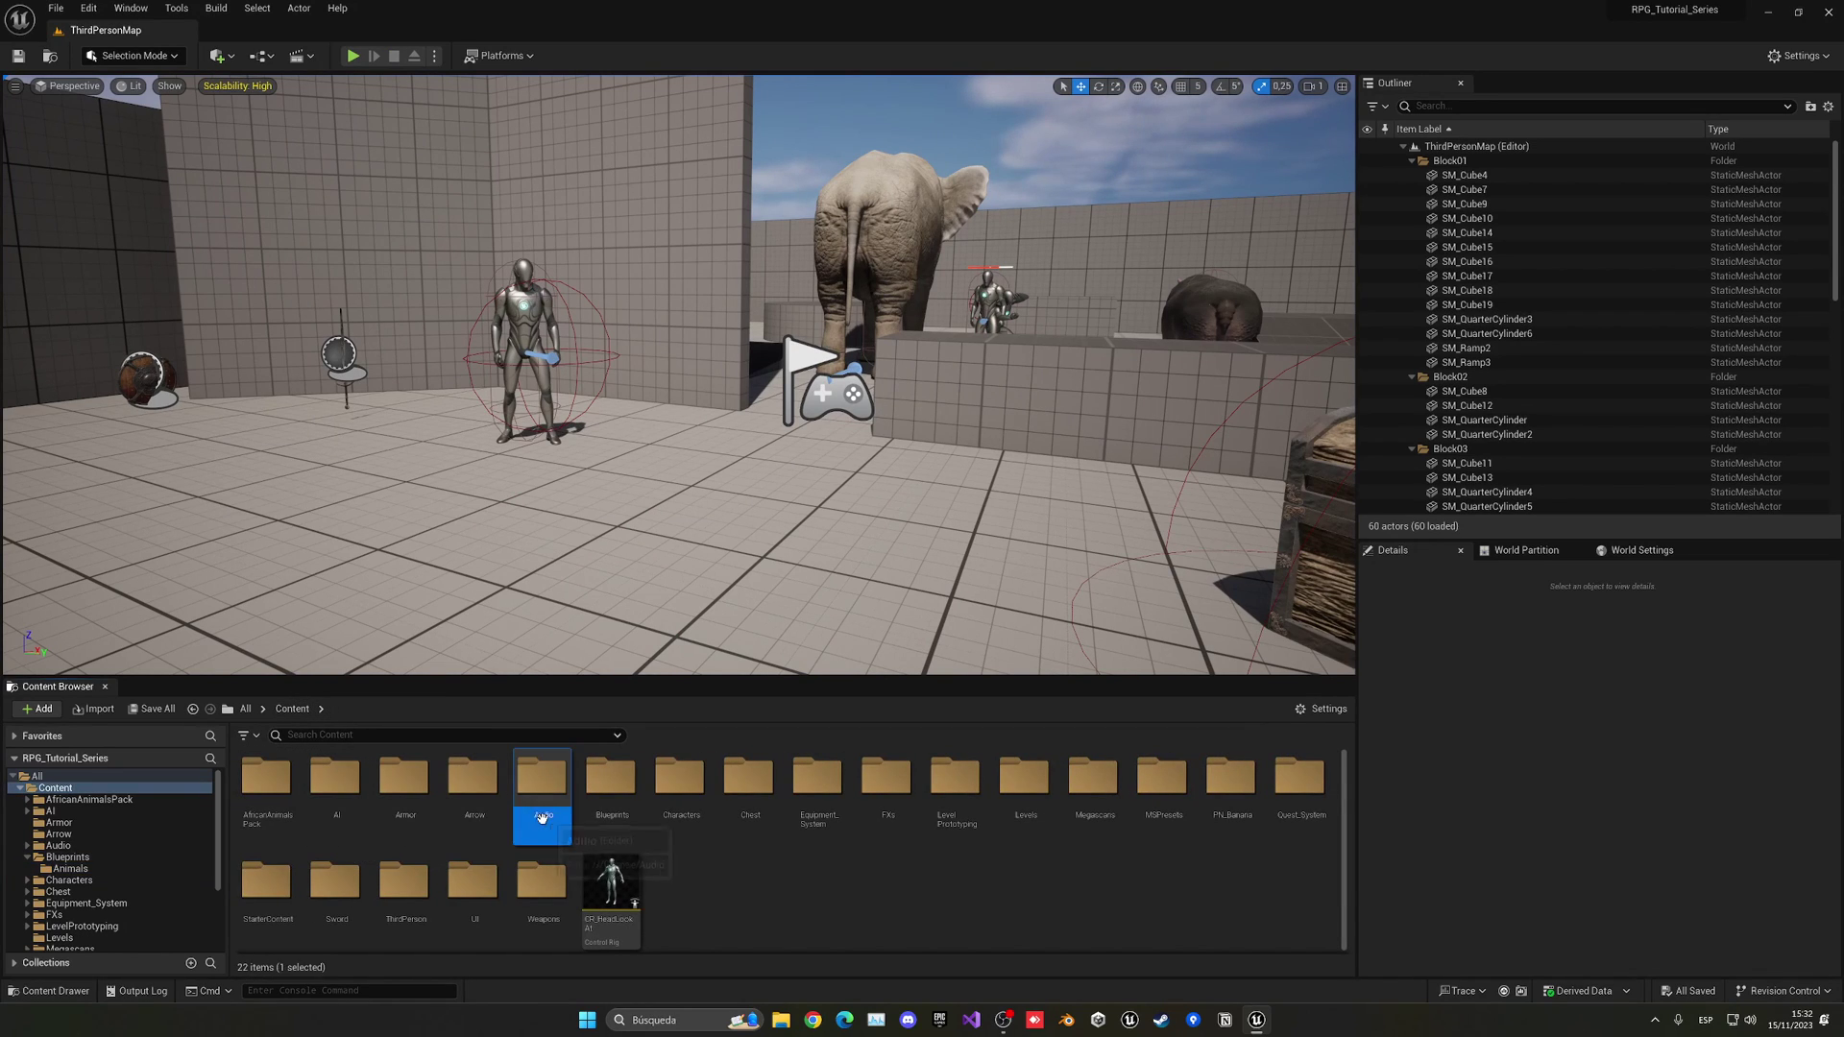
pyautogui.doubleClick(541, 777)
pyautogui.click(291, 816)
pyautogui.doubleClick(296, 797)
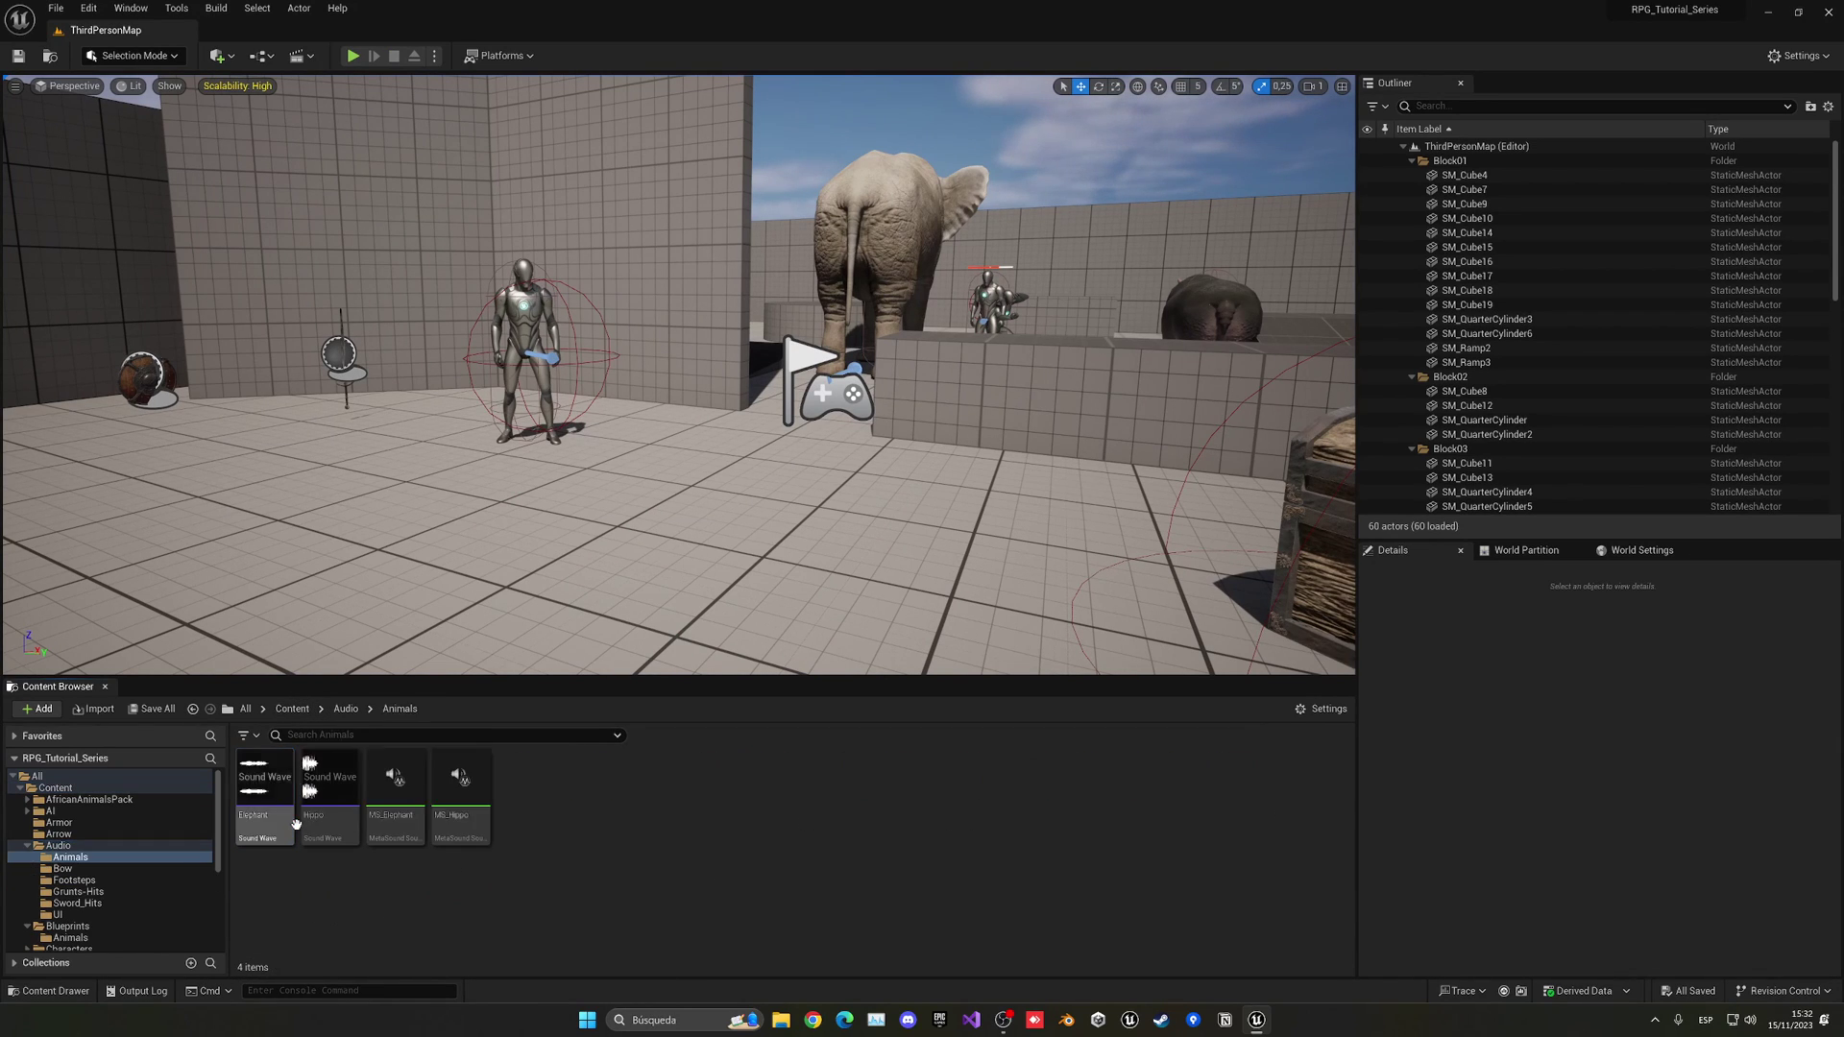
pyautogui.doubleClick(460, 782)
pyautogui.click(229, 136)
pyautogui.click(285, 606)
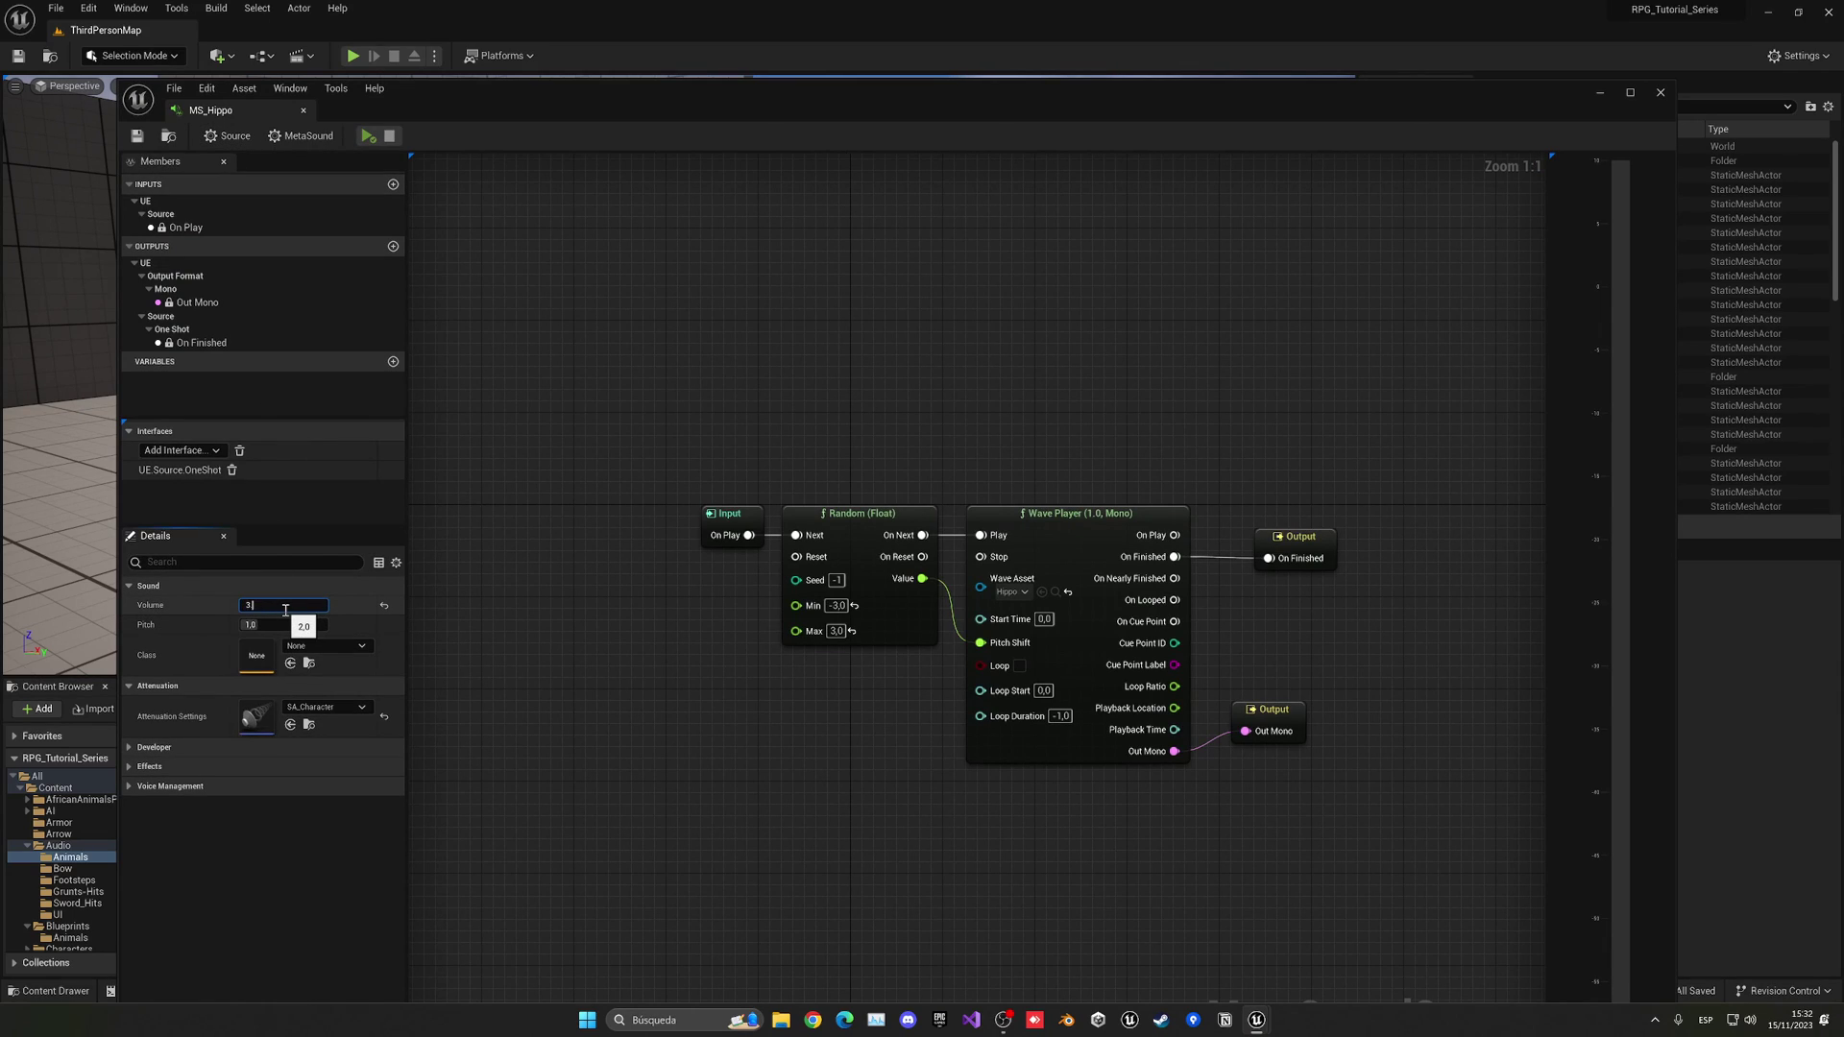
pyautogui.middleClick(222, 113)
# Step: Check which footstep sounds are available in the Audio/Footsteps folder
pyautogui.moveTo(1343, 532); pyautogui.dragTo(1352, 549, button='right')
pyautogui.press('e')
pyautogui.click(625, 821)
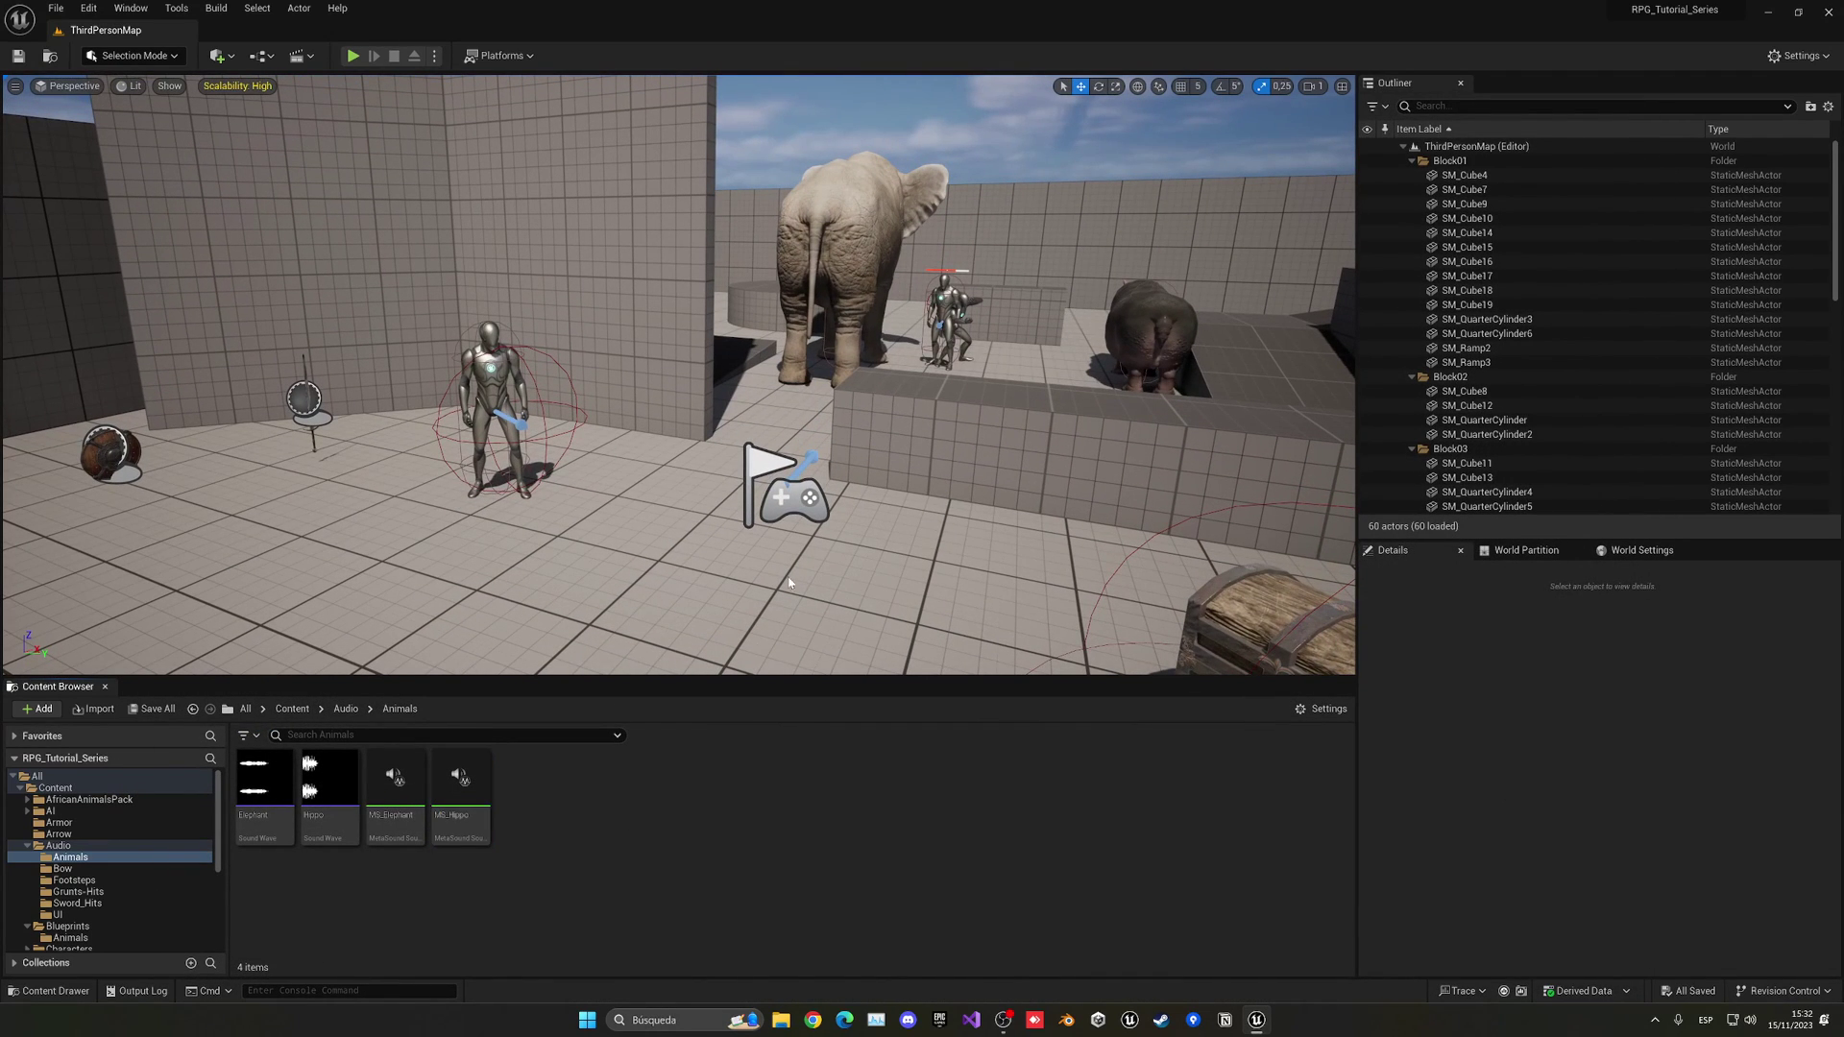
pyautogui.click(344, 709)
pyautogui.doubleClick(419, 815)
pyautogui.click(397, 784)
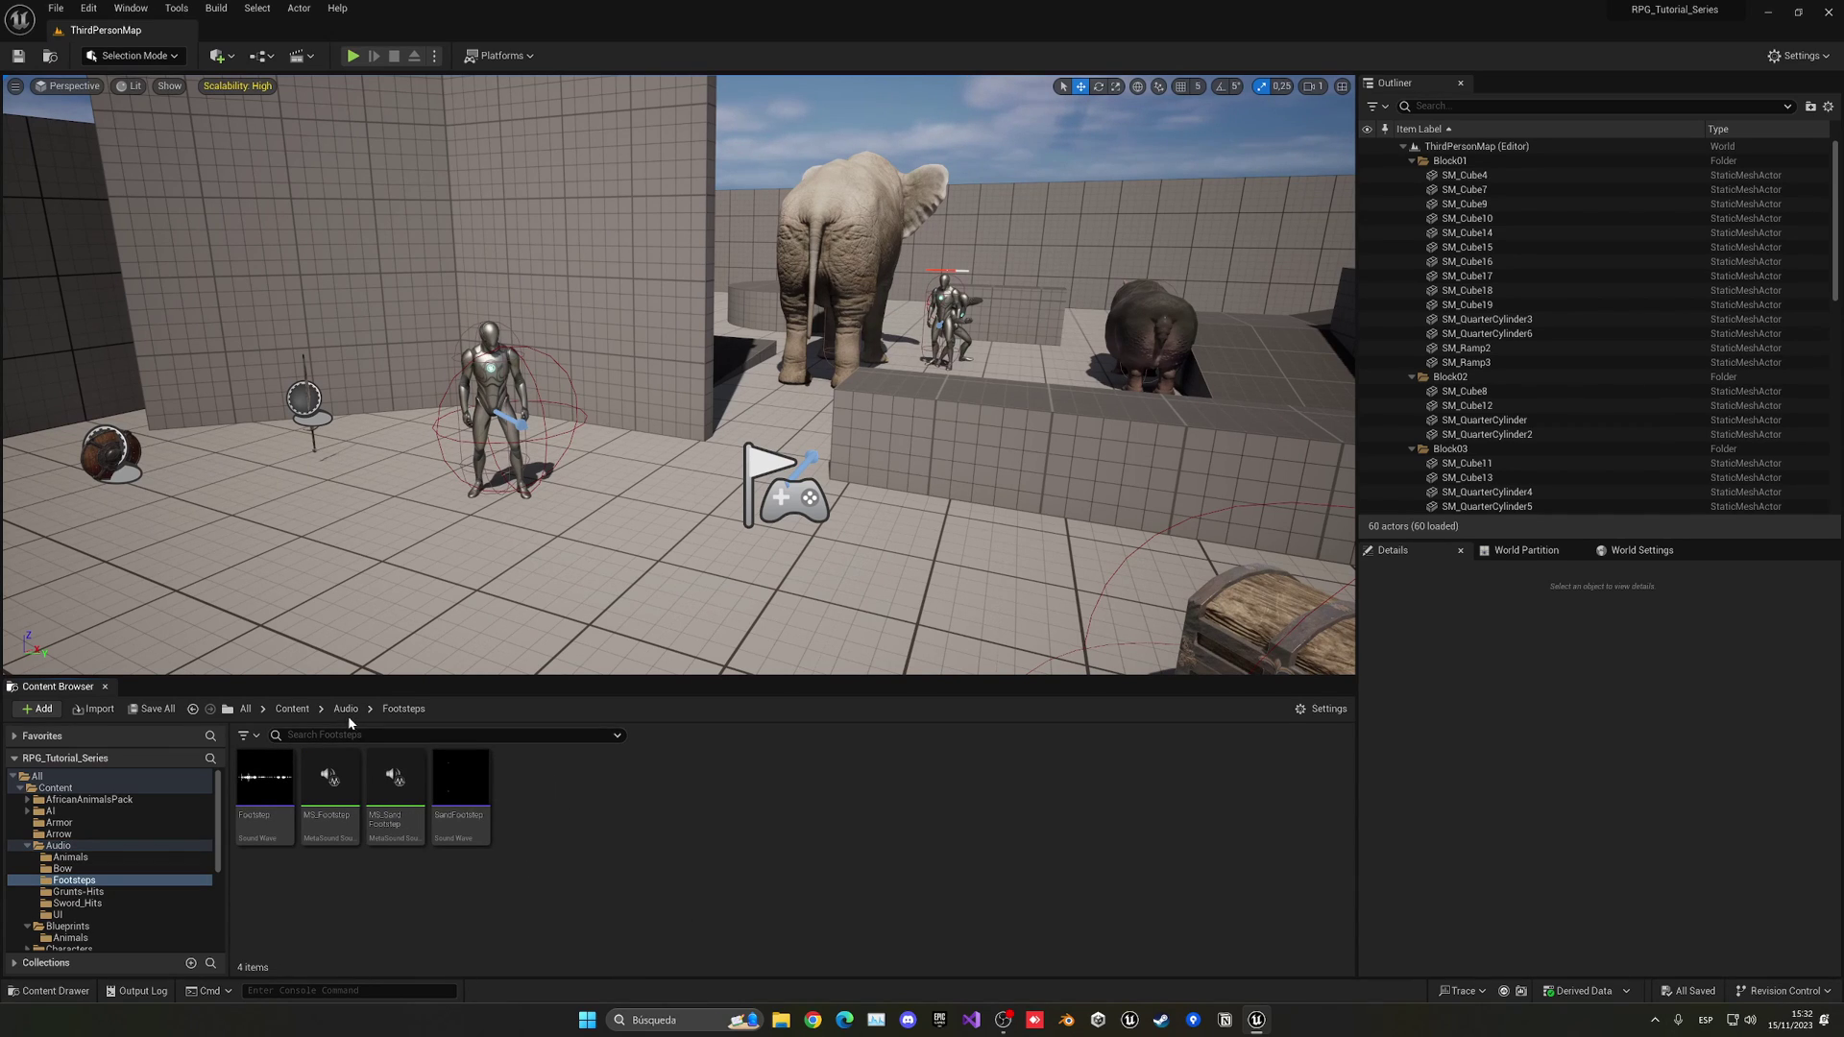
# Step: Find the walk animations in the AfricanAnimalsPack Elephant Animations folder and open ANIM_Elephant_Walk
pyautogui.click(292, 709)
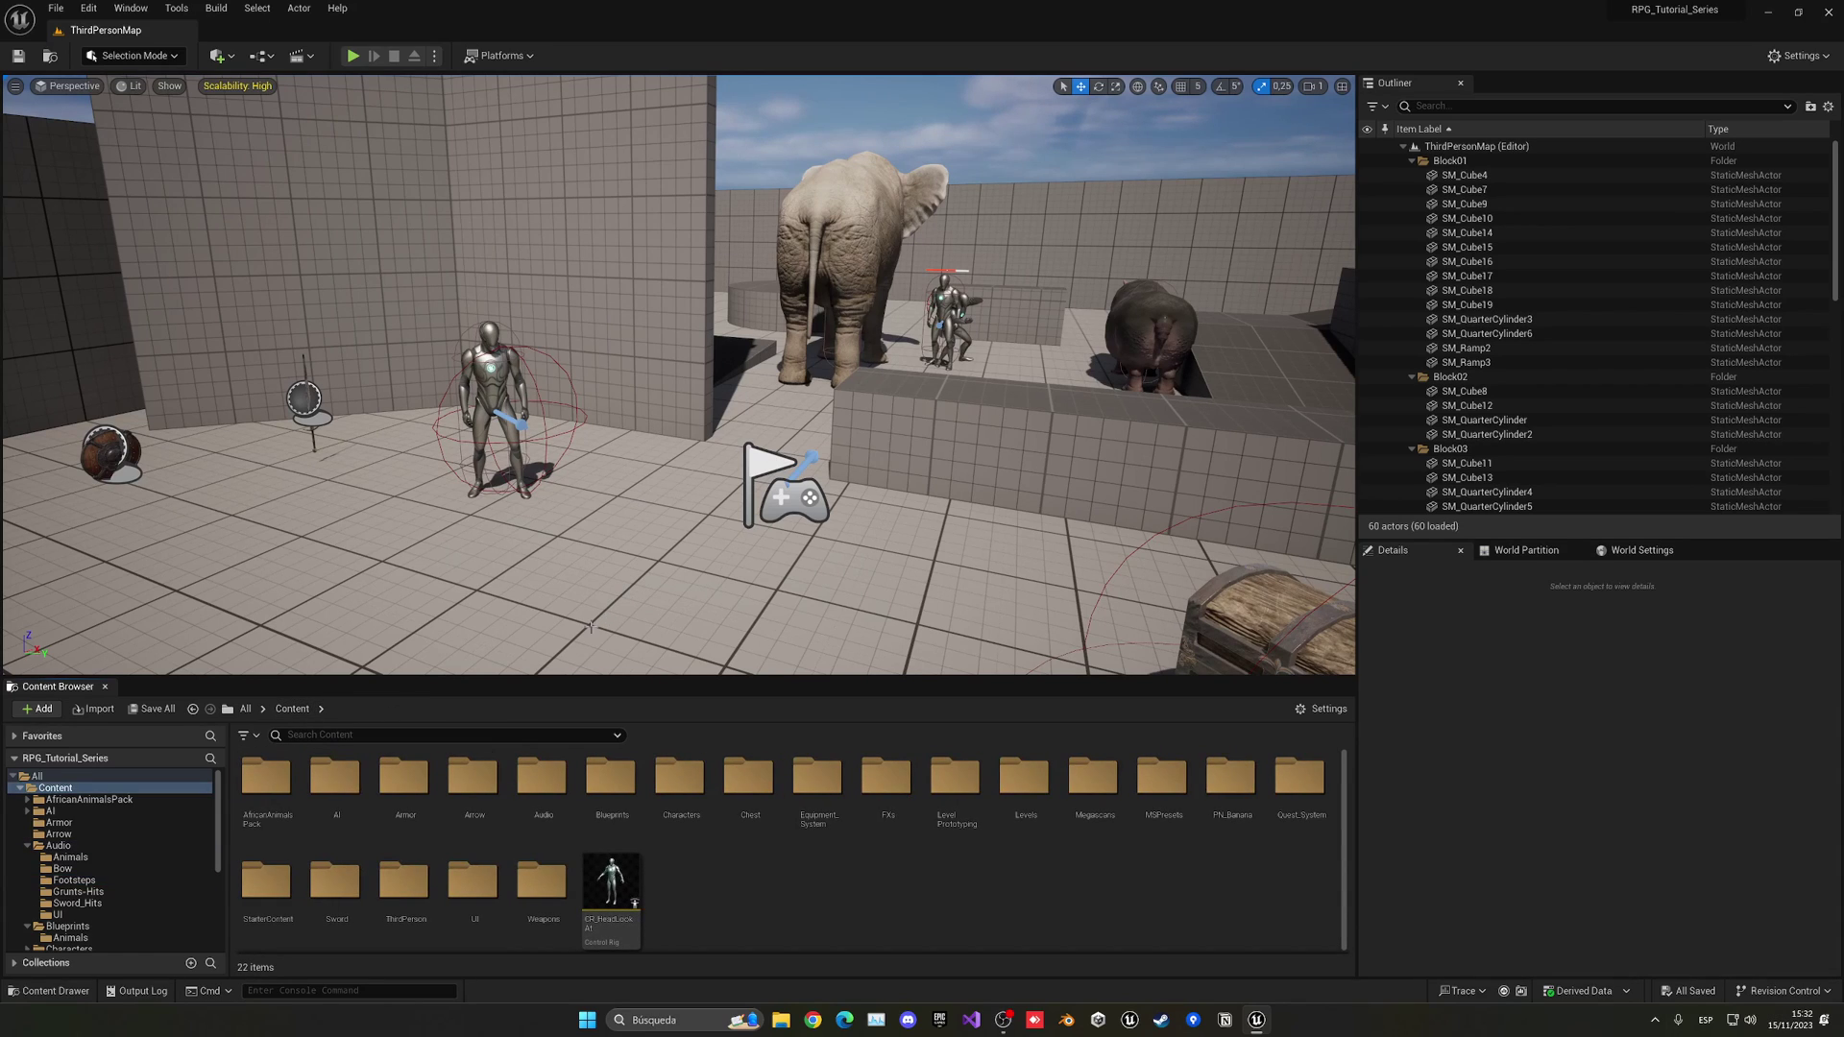
pyautogui.doubleClick(266, 776)
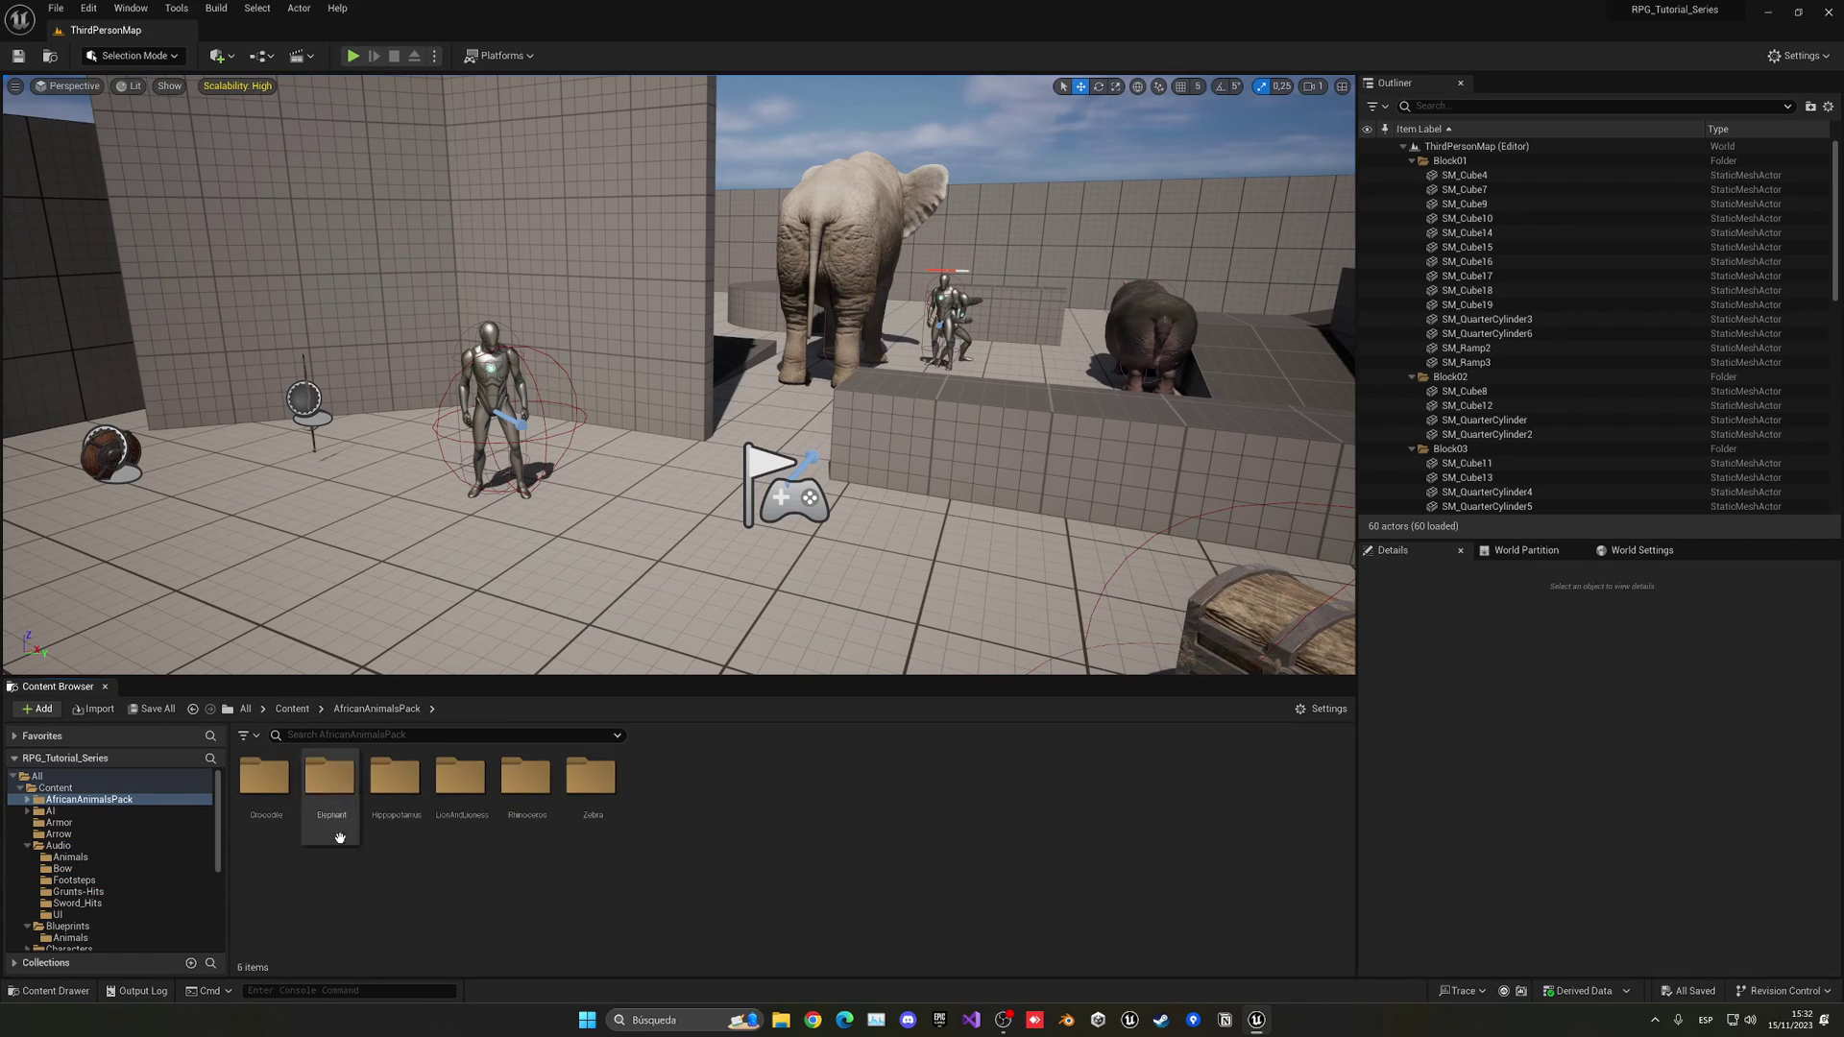
pyautogui.doubleClick(336, 828)
pyautogui.doubleClick(266, 777)
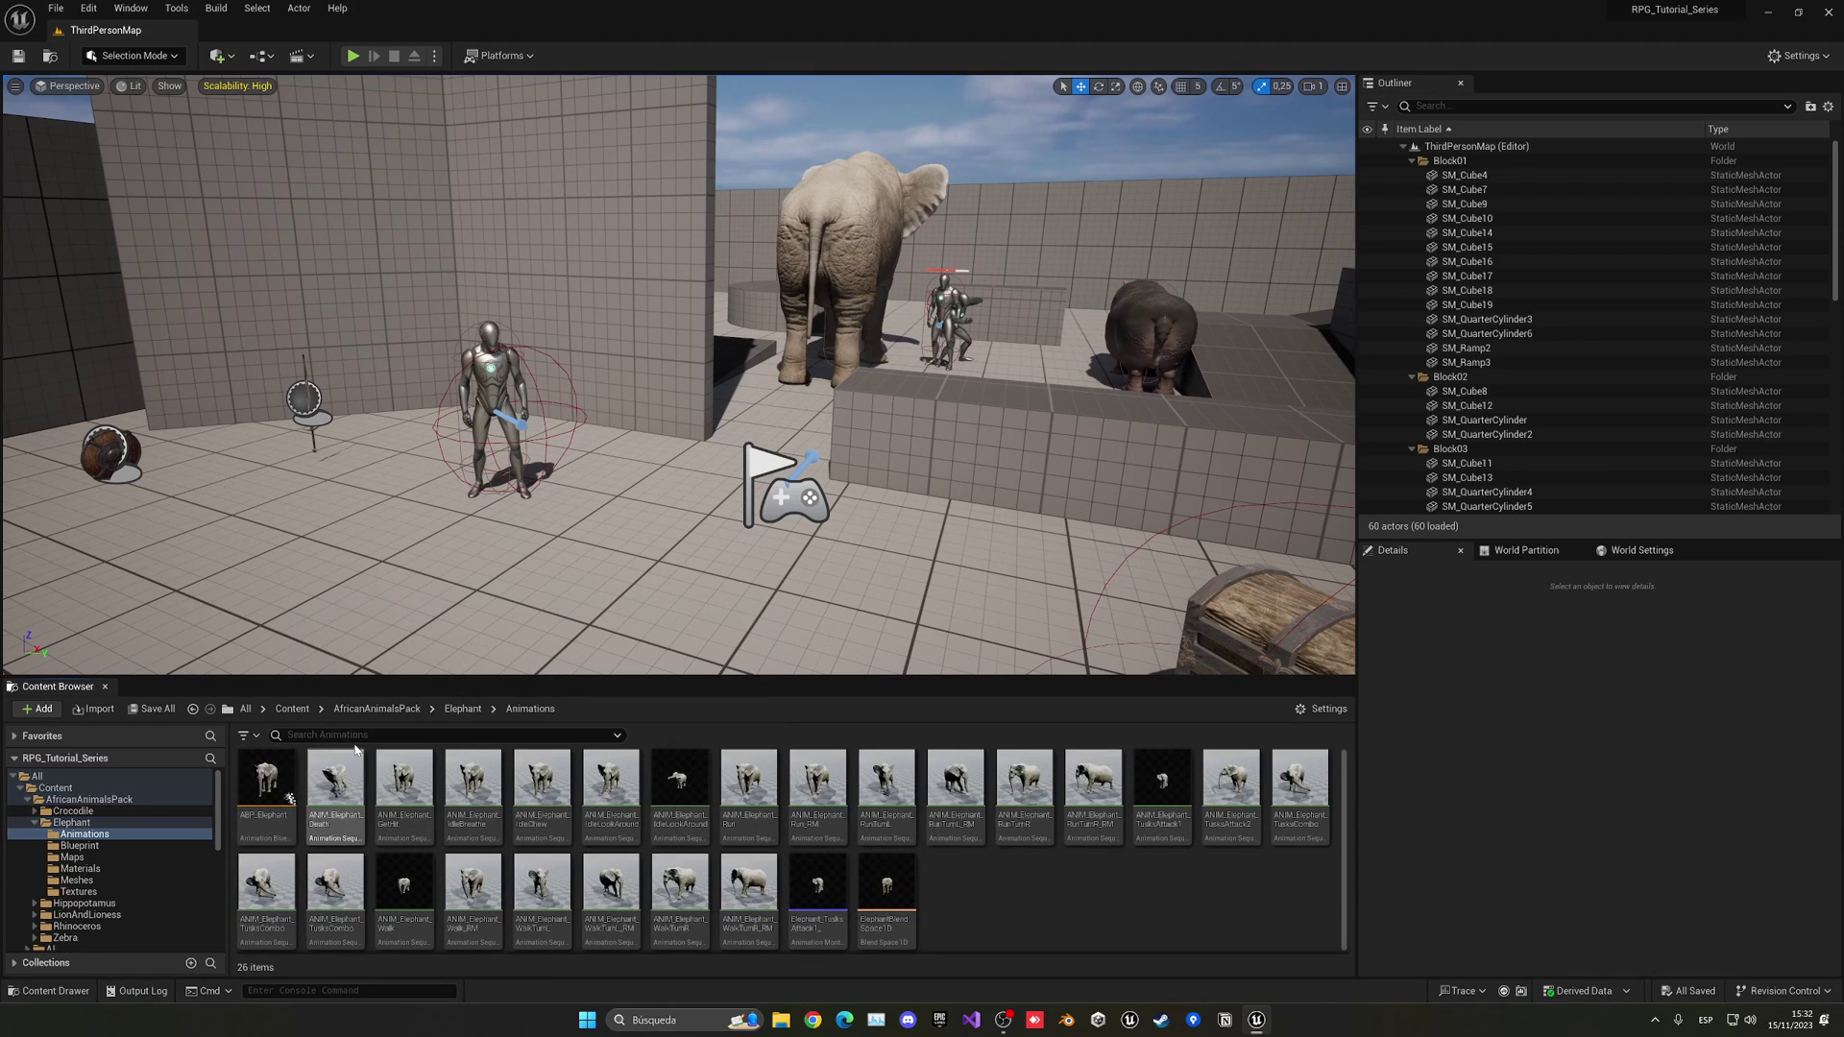
pyautogui.click(355, 739)
pyautogui.write('walk')
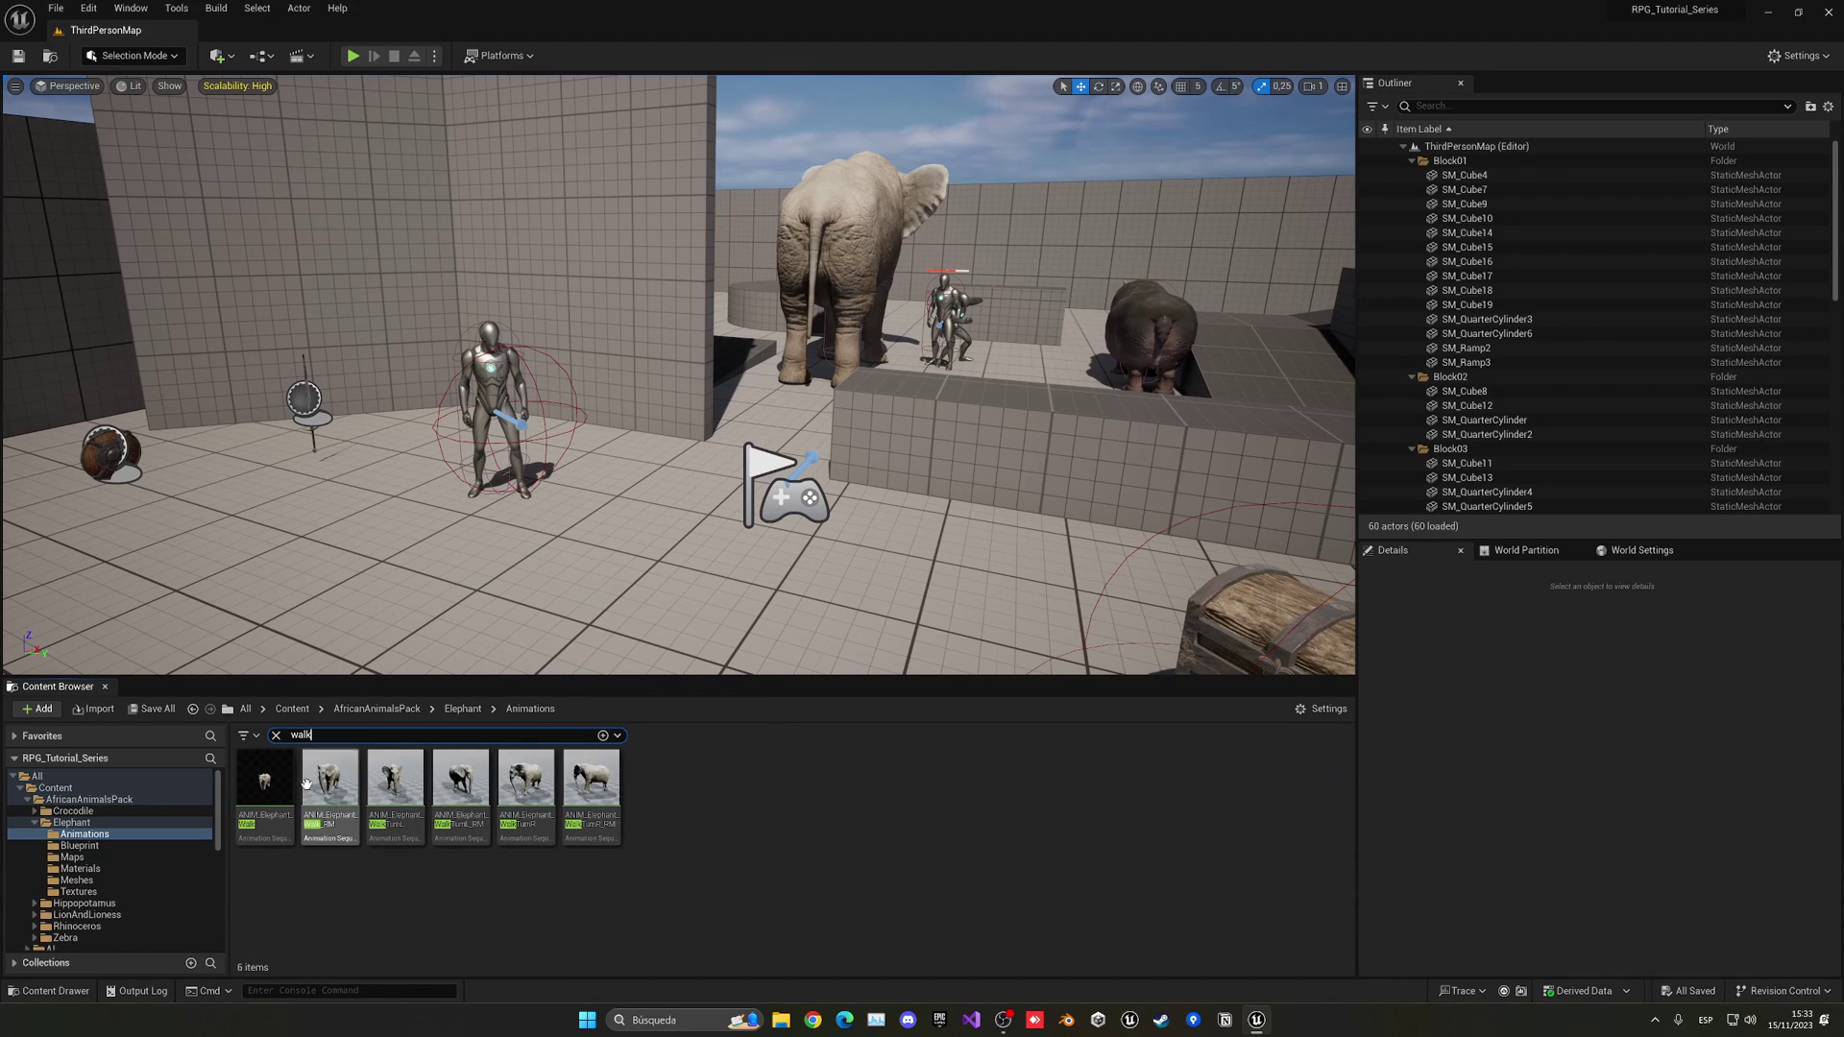
pyautogui.click(278, 831)
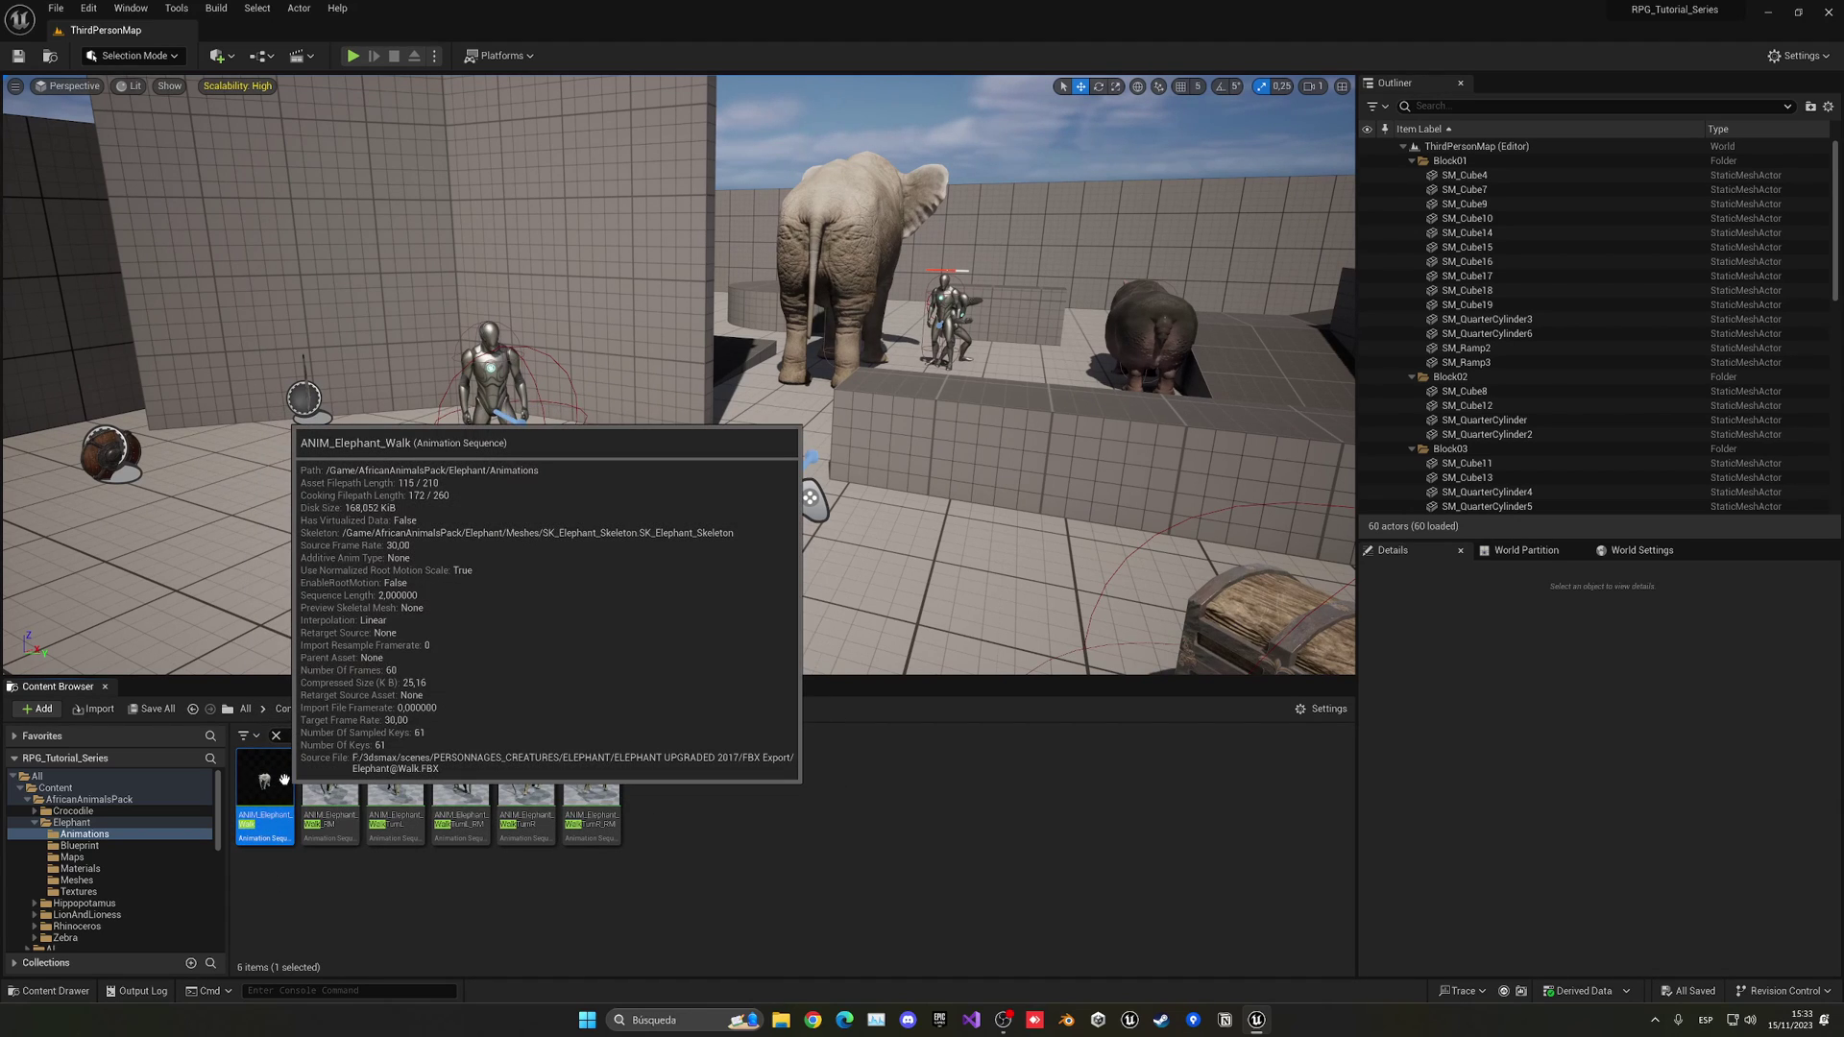
pyautogui.doubleClick(270, 799)
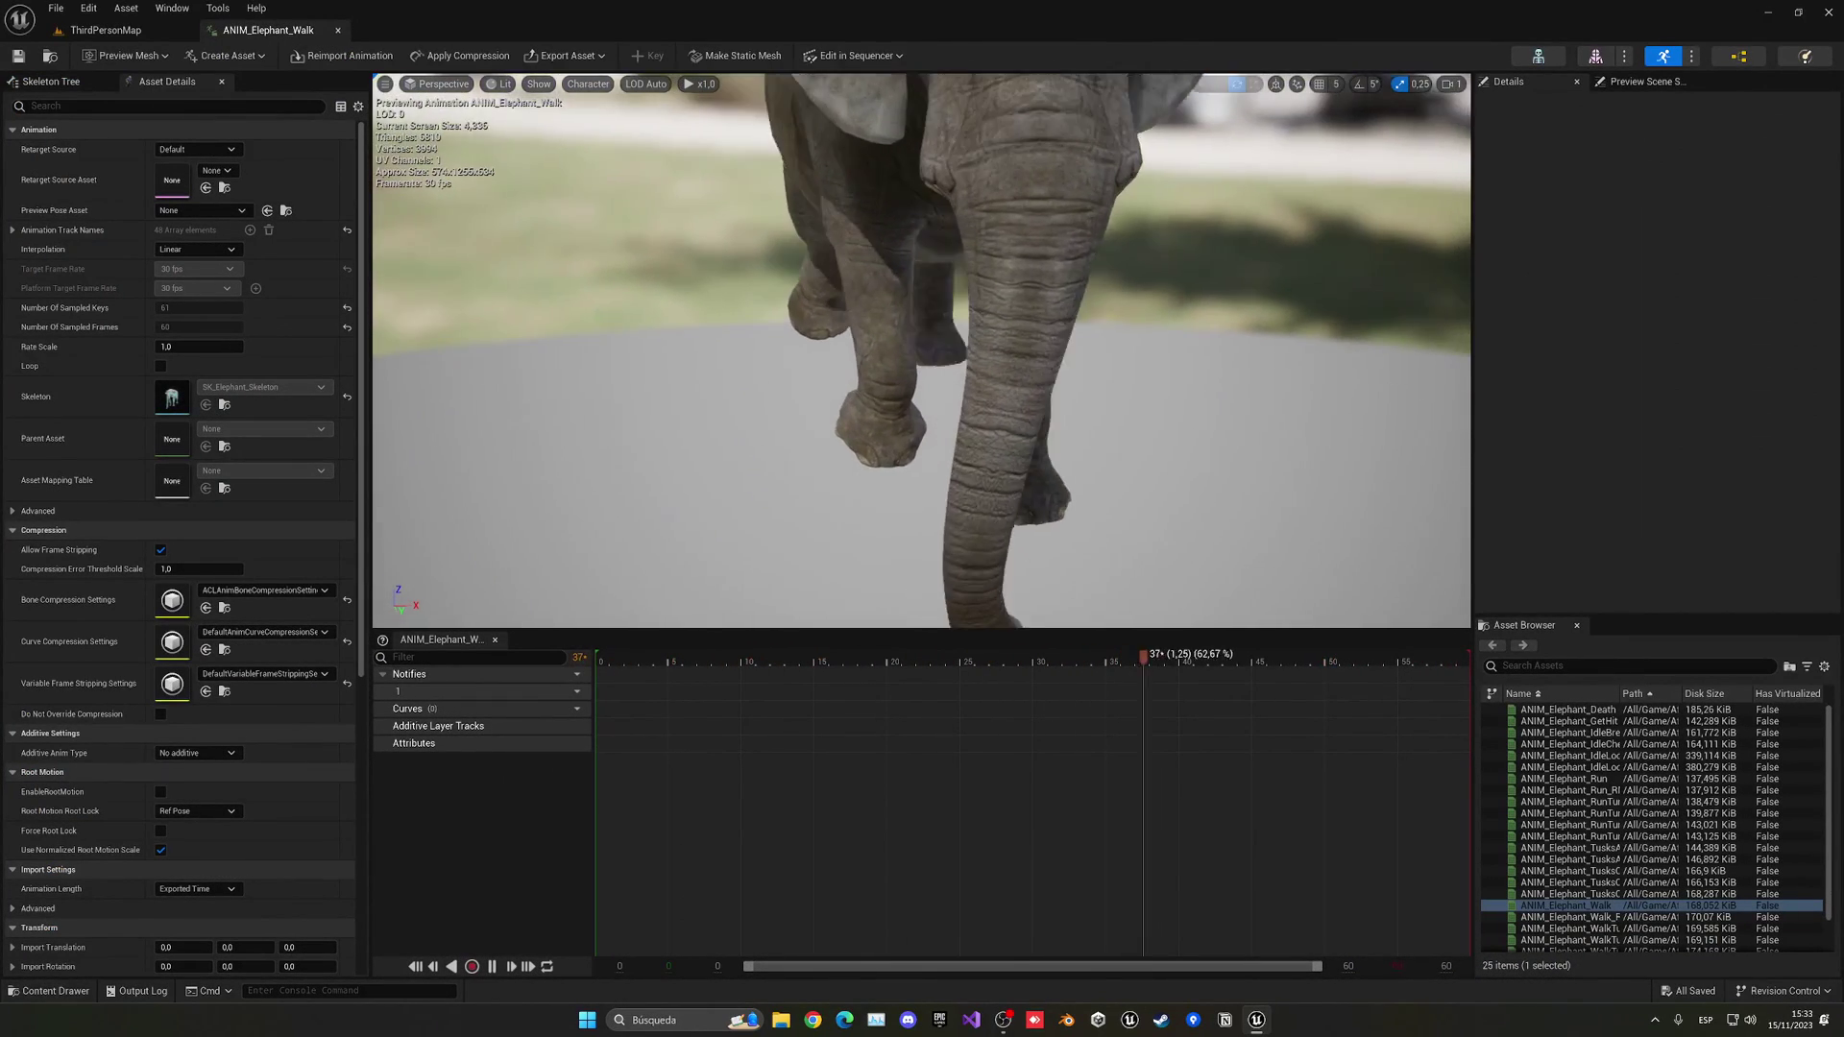
# Step: Add a Play Sound notify at about frame 3 of the elephant walk, where the foot touches the ground
pyautogui.click(651, 659)
pyautogui.moveTo(650, 660)
pyautogui.mouseDown()
pyautogui.moveTo(595, 657)
pyautogui.moveTo(639, 663)
pyautogui.moveTo(635, 685)
pyautogui.mouseUp()
pyautogui.rightClick(639, 690)
pyautogui.moveTo(691, 720)
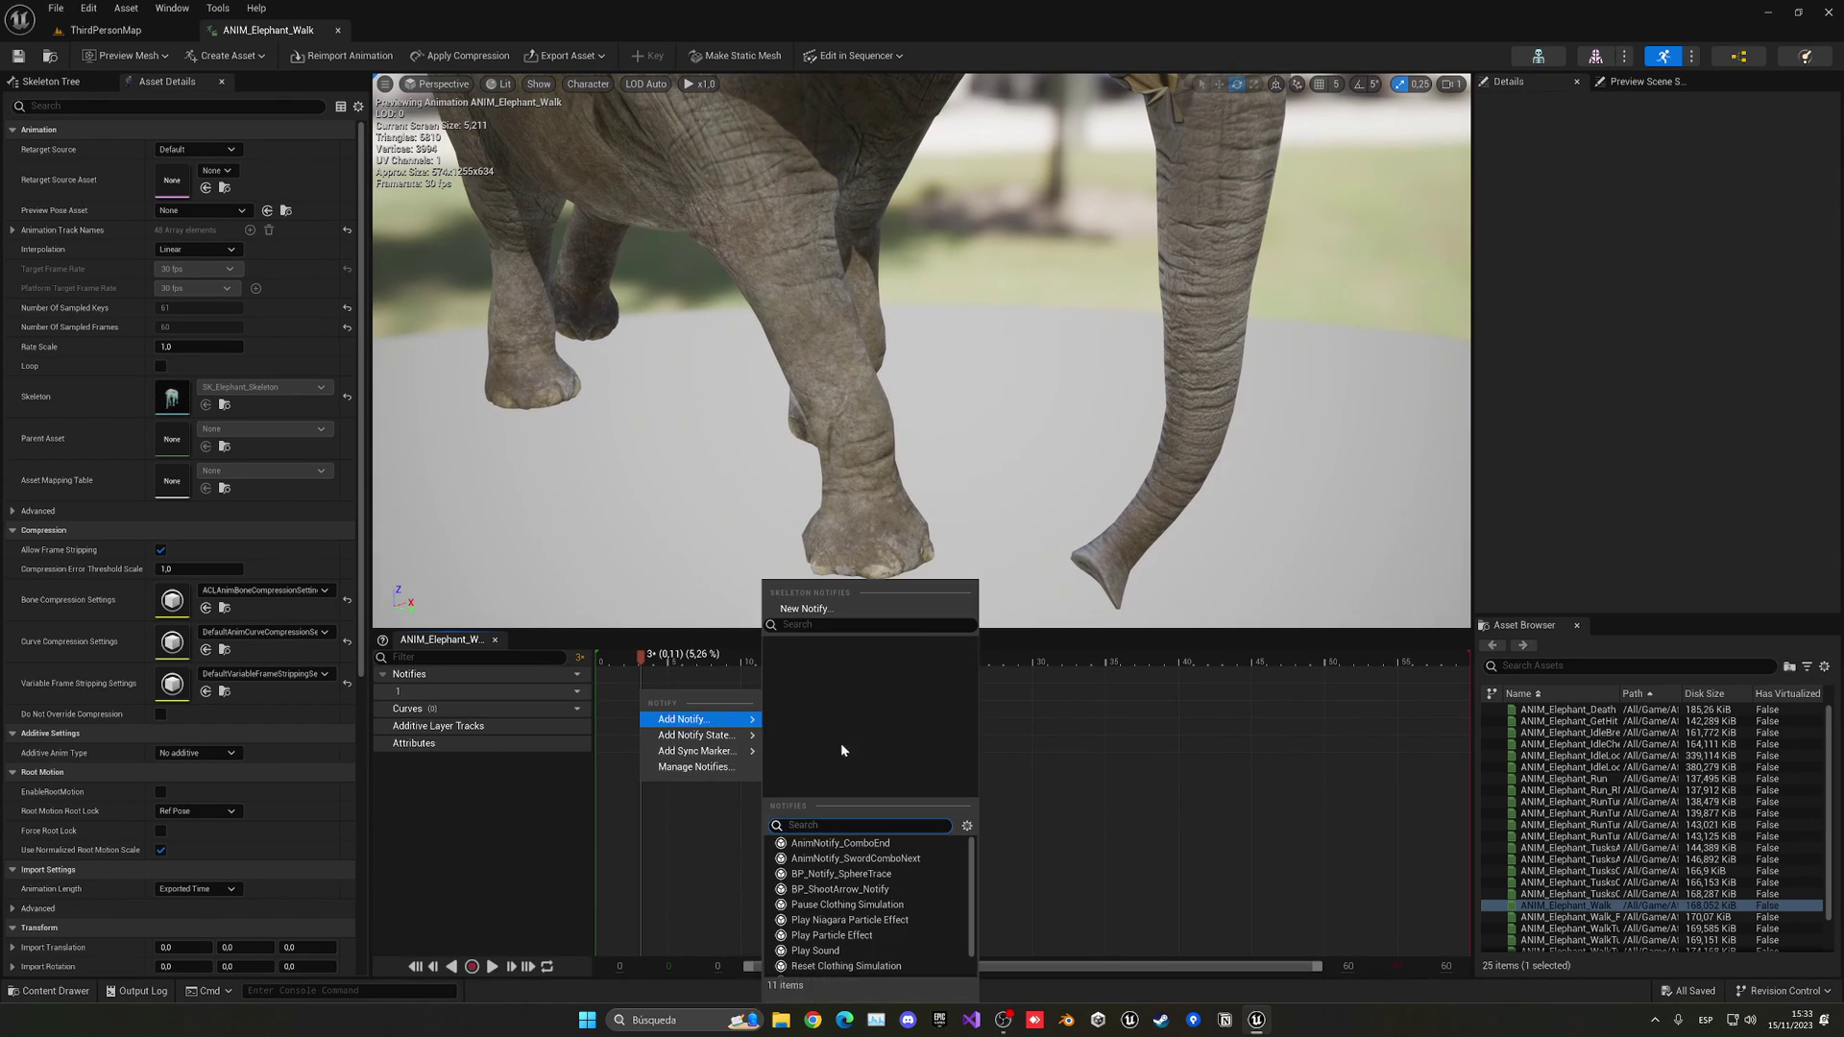
pyautogui.click(825, 952)
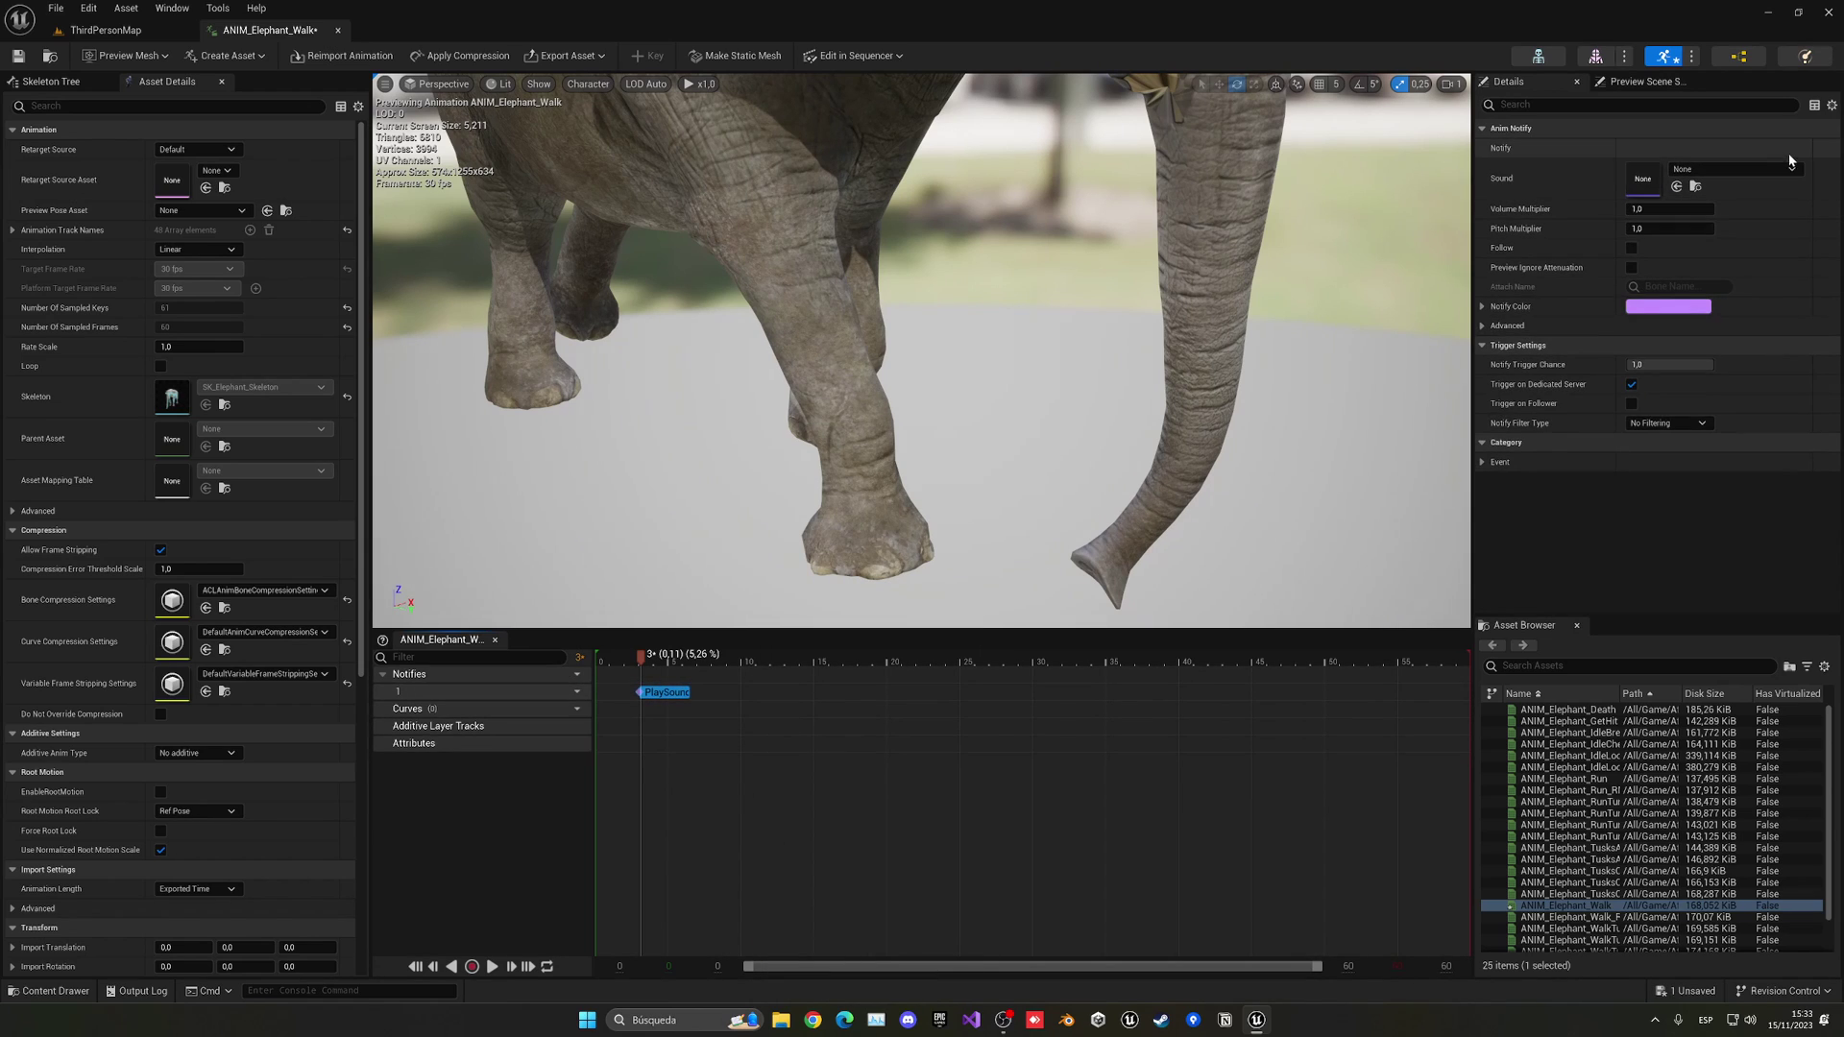
# Step: Assign MS_SandFootstep to the Play Sound notify, increase its Volume Multiplier and preview the animation
pyautogui.click(1741, 169)
pyautogui.write('foot')
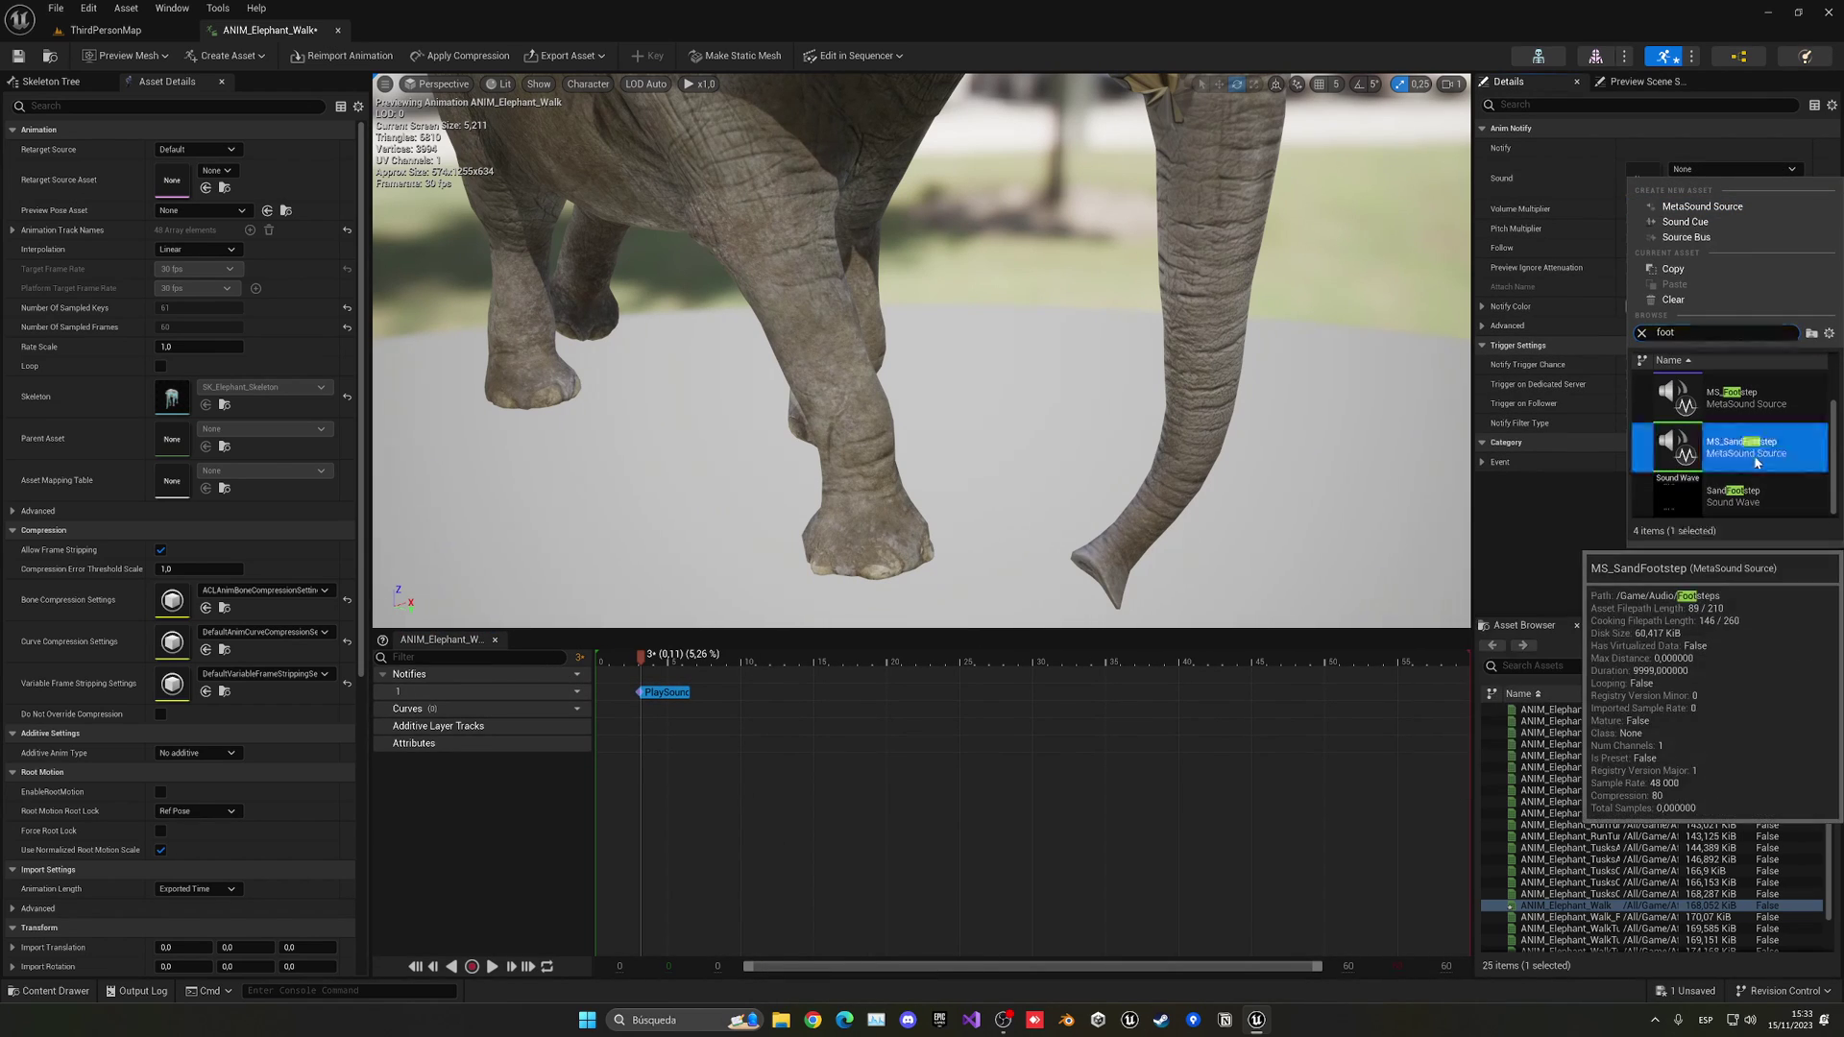
pyautogui.click(1740, 446)
pyautogui.click(1664, 209)
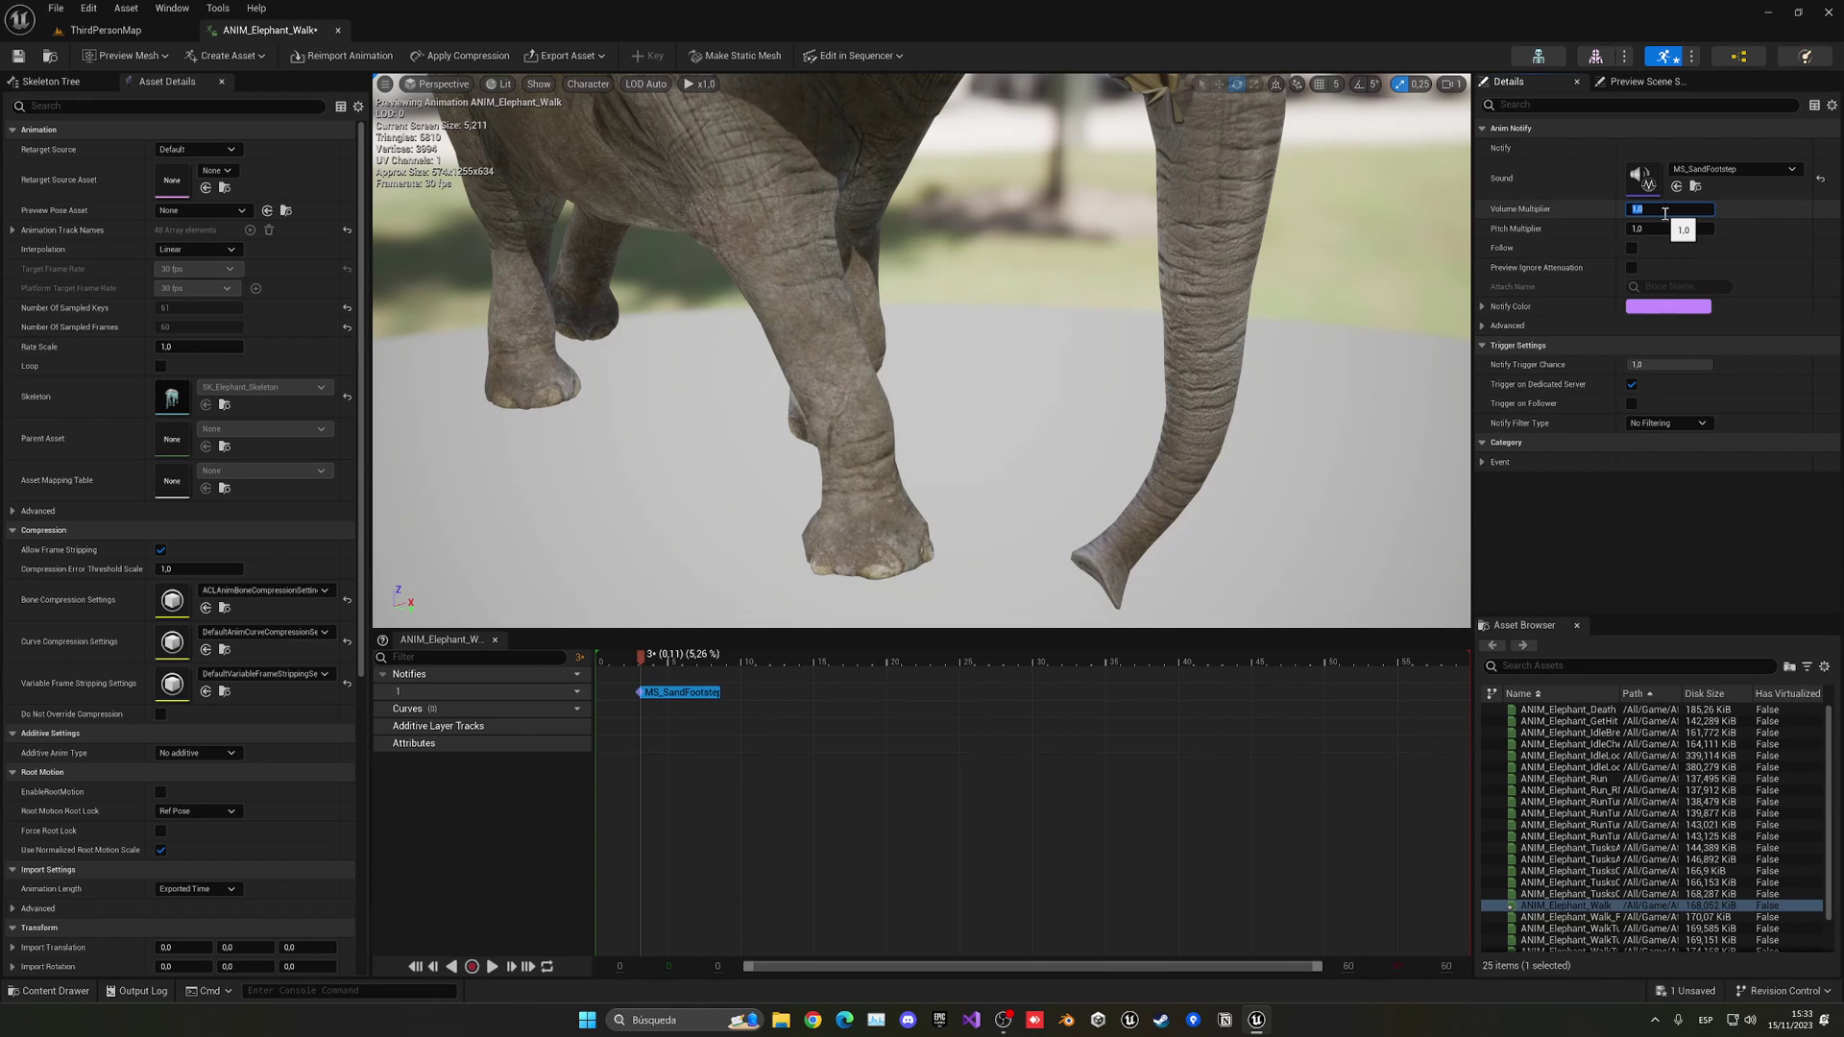
pyautogui.click(614, 659)
pyautogui.press('space')
pyautogui.press('space')
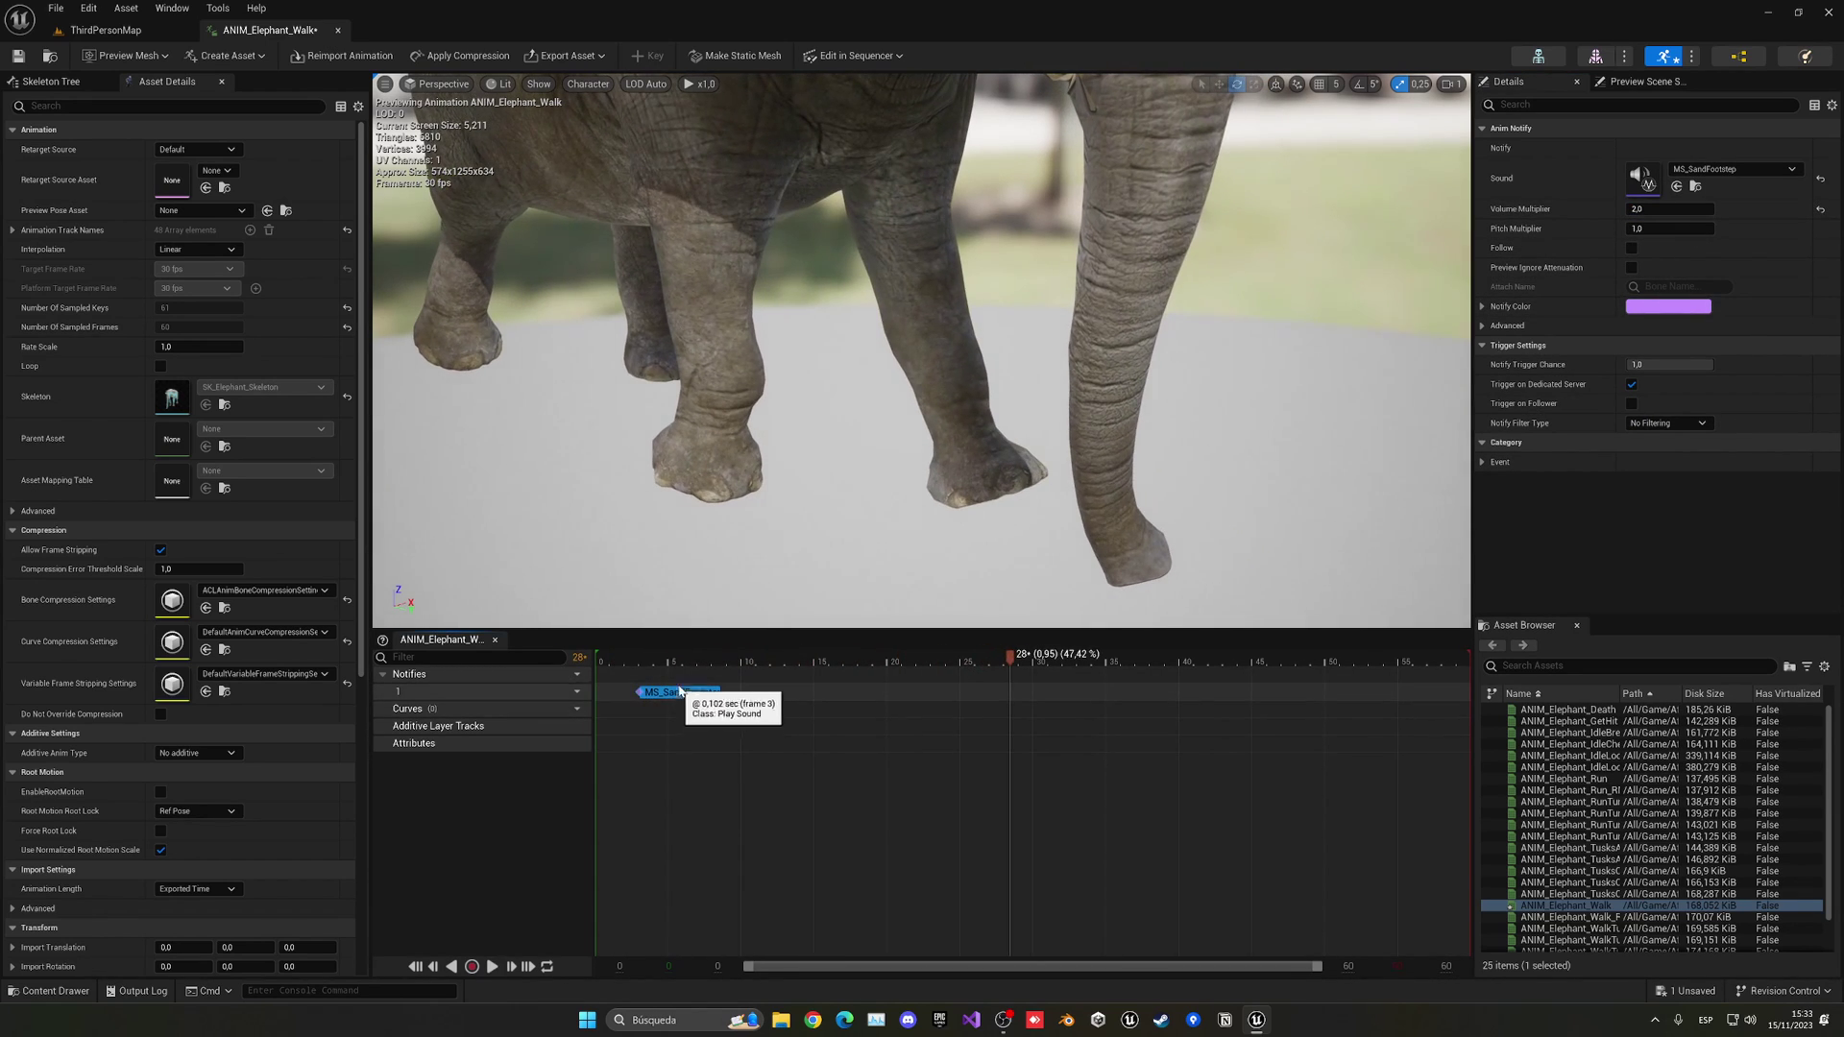
# Step: Place copies of the MS_SandFootstep notify at about frames 31 and 23, matching the elephant's other foot contacts
pyautogui.moveTo(647, 661); pyautogui.dragTo(1503, 665)
pyautogui.click(1047, 691)
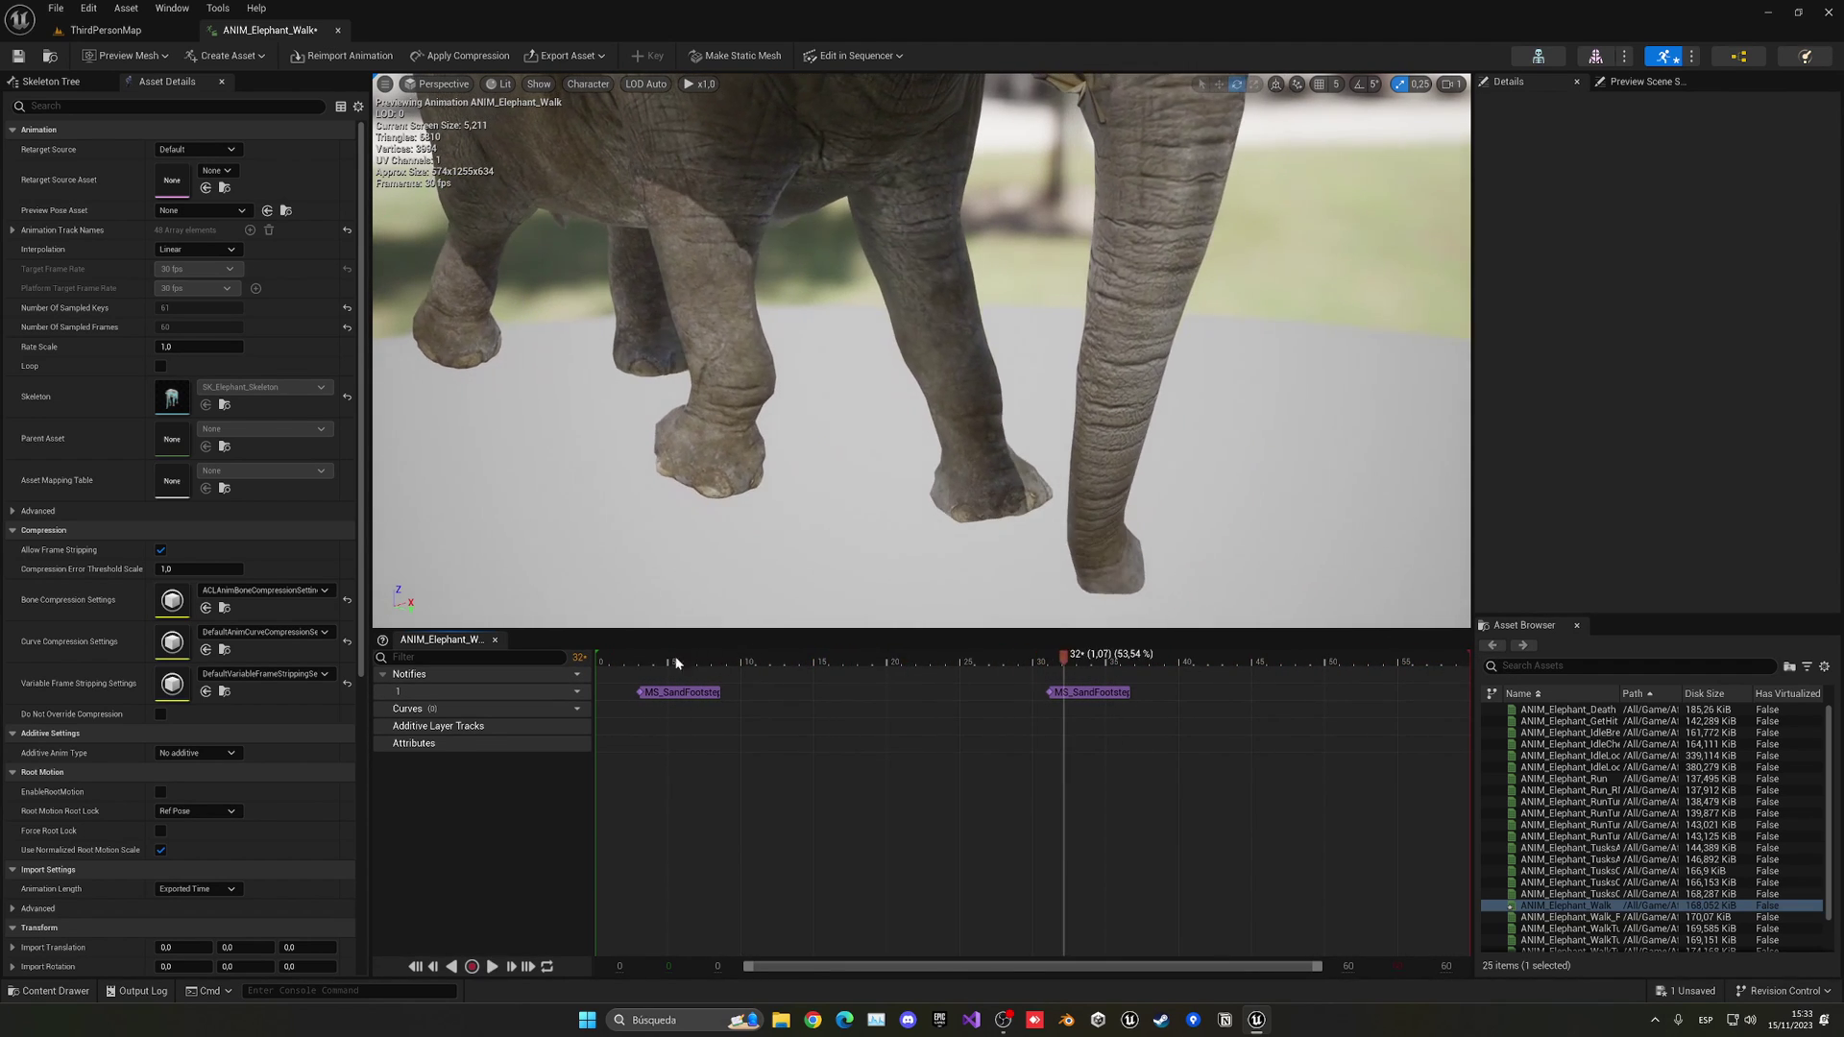
pyautogui.moveTo(657, 492); pyautogui.dragTo(581, 480, button='right')
pyautogui.moveTo(634, 661); pyautogui.dragTo(1357, 694)
pyautogui.rightClick(929, 692)
pyautogui.click(999, 706)
pyautogui.click(972, 662)
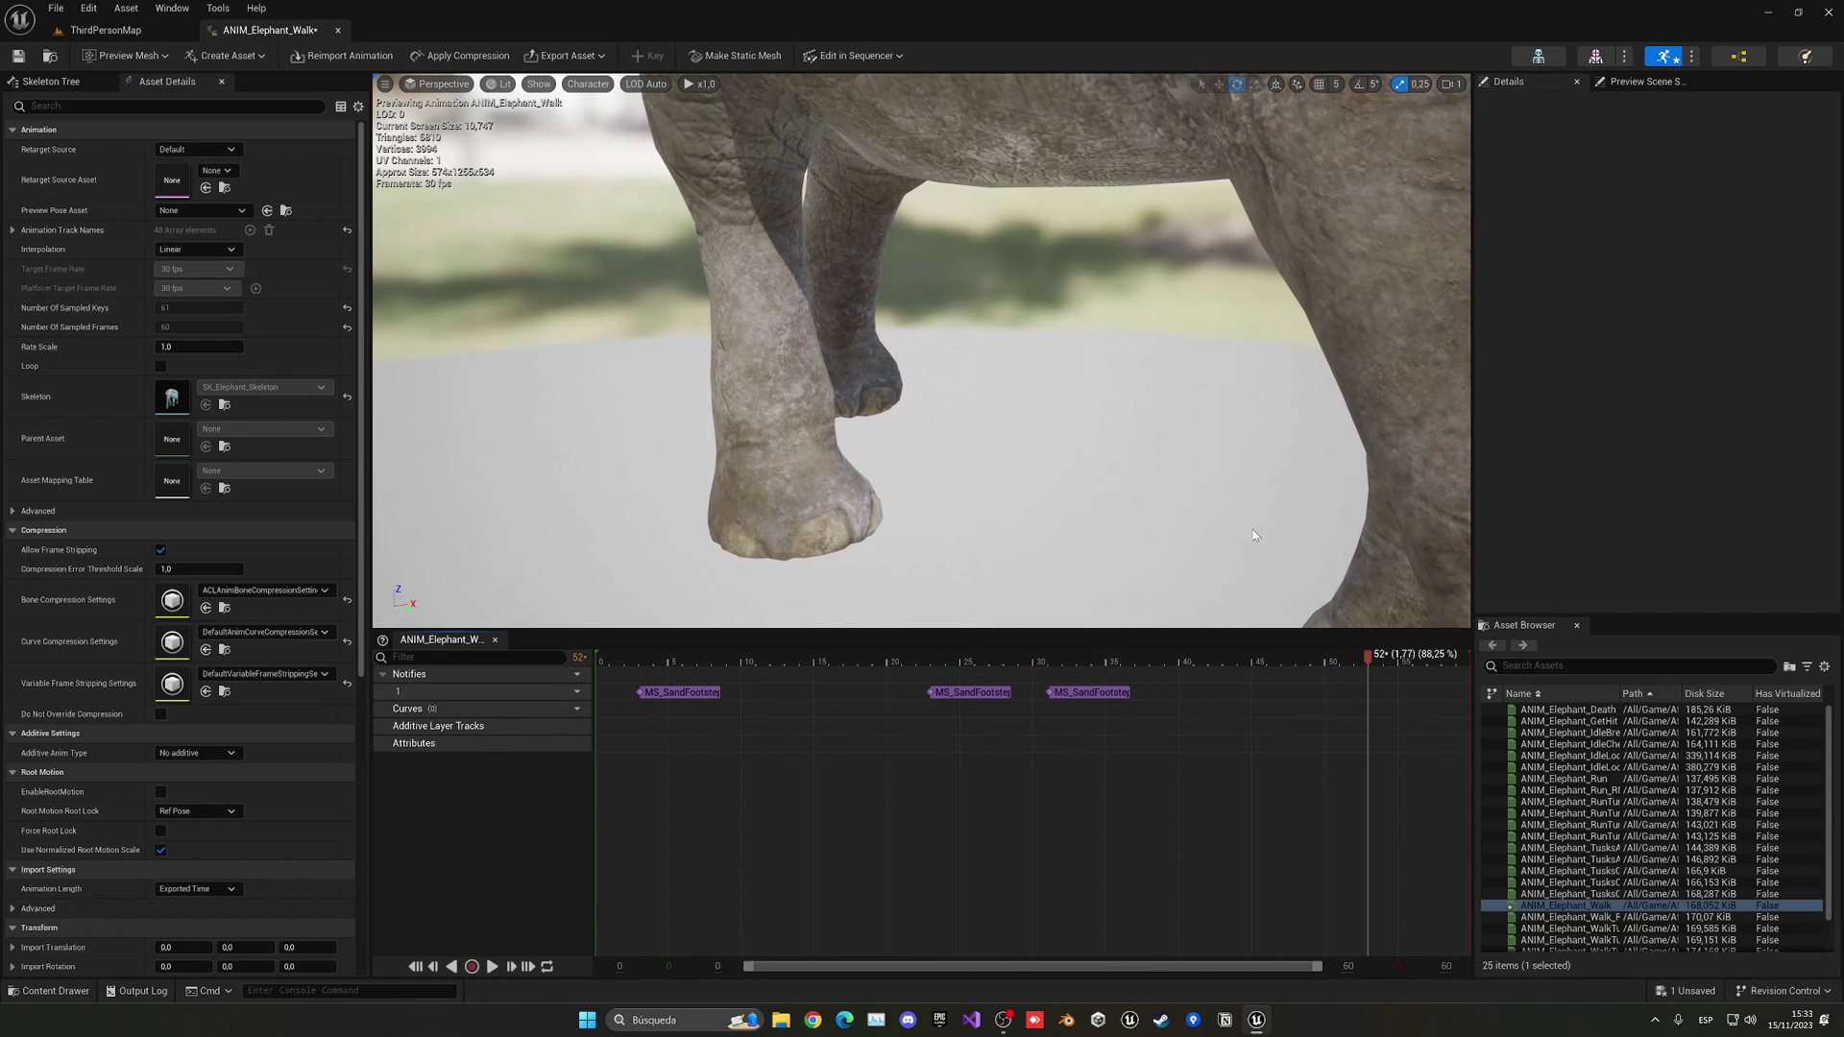
# Step: Paste another MS_SandFootstep notify at about frame 55, preview the full walk, then save and close the animation
pyautogui.click(1390, 689)
pyautogui.hotkey('ctrl', 'v')
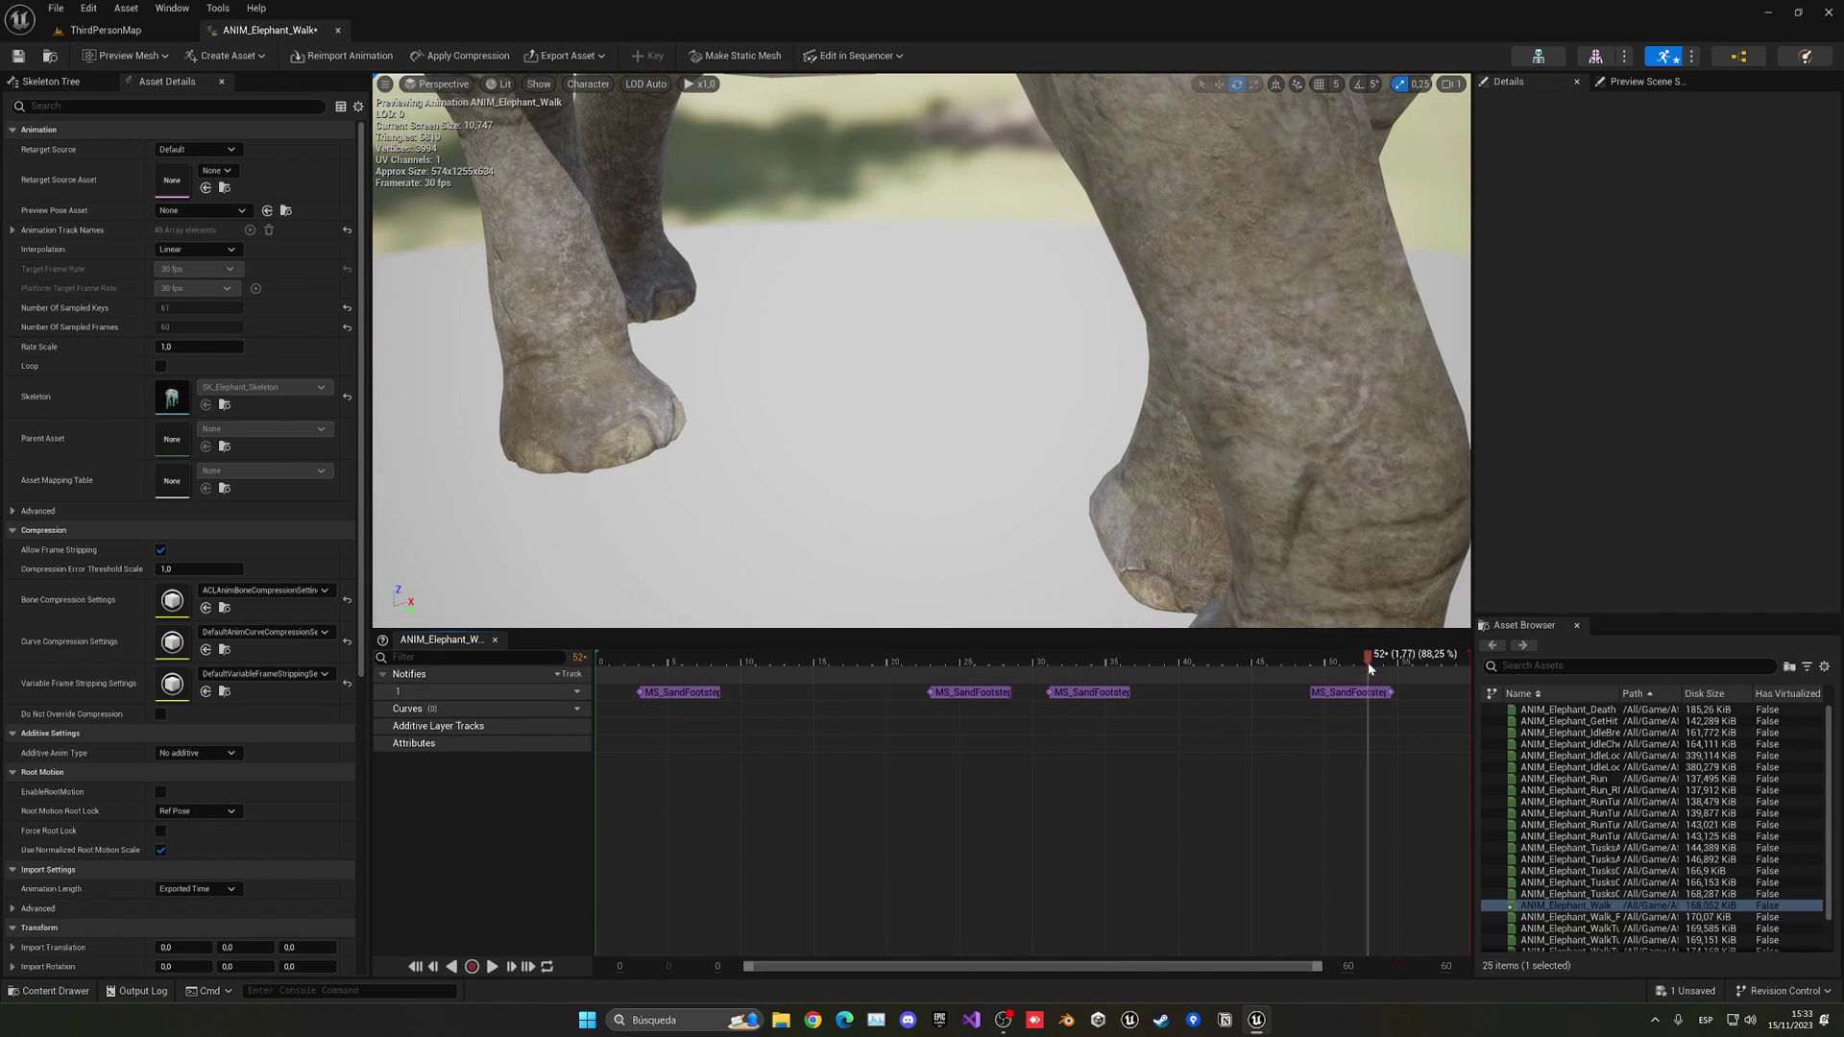
pyautogui.moveTo(1367, 661); pyautogui.dragTo(1430, 665)
pyautogui.press('space')
pyautogui.scroll(-5, 858, 318)
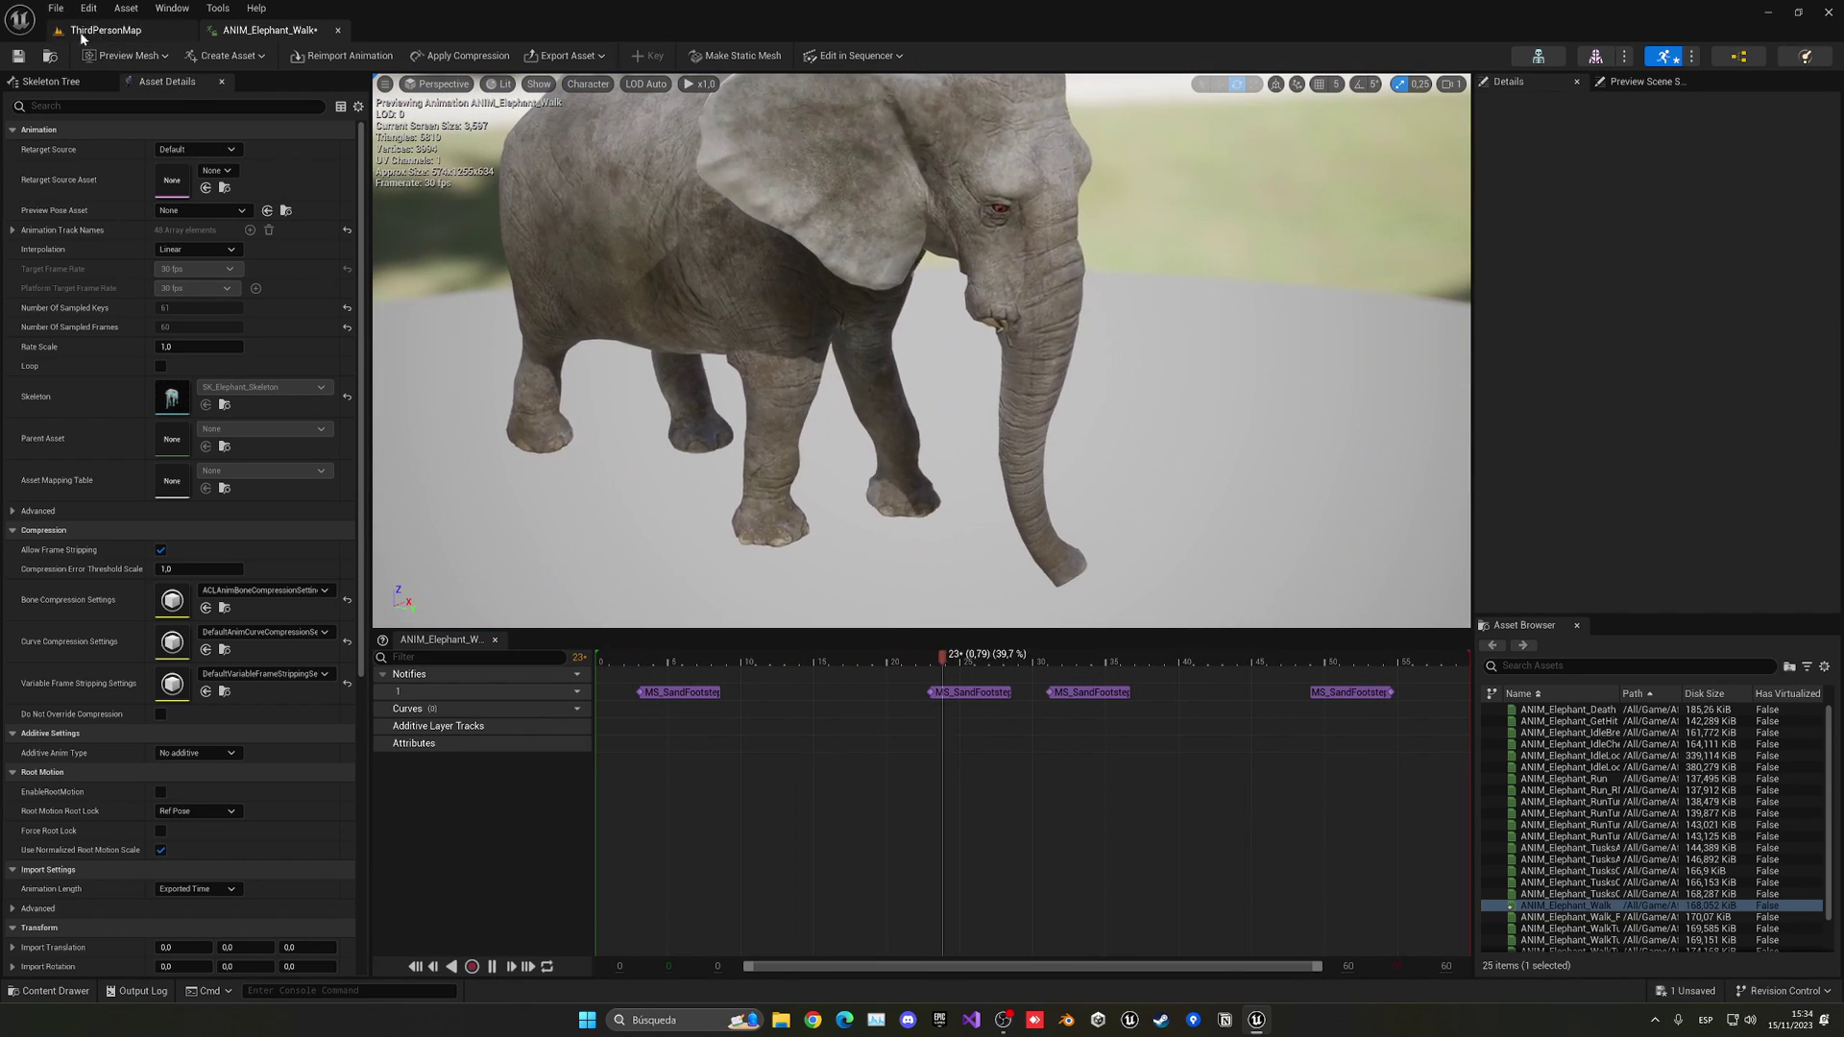
pyautogui.click(20, 57)
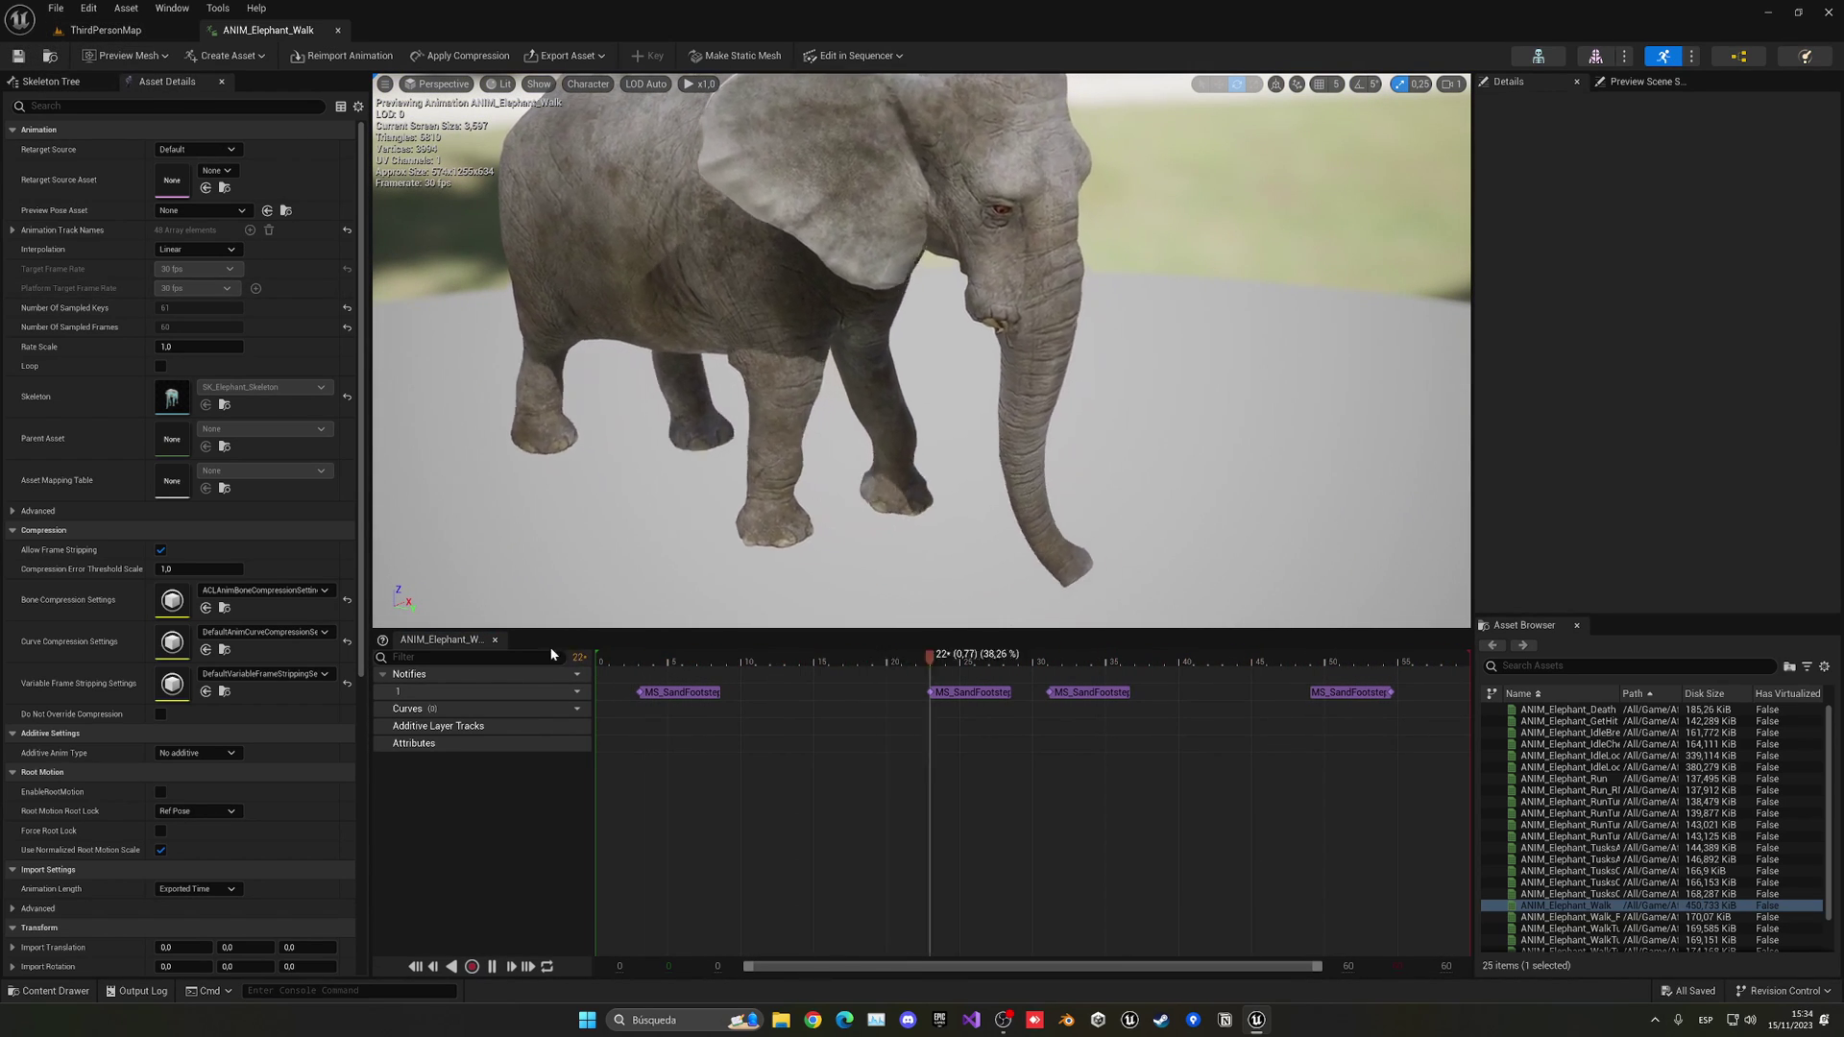
pyautogui.middleClick(254, 33)
# Step: Play-test the level around the elephant to hear its footstep sounds, then stop the session
pyautogui.click(354, 55)
pyautogui.press('w')
pyautogui.press('d')
pyautogui.press('w')
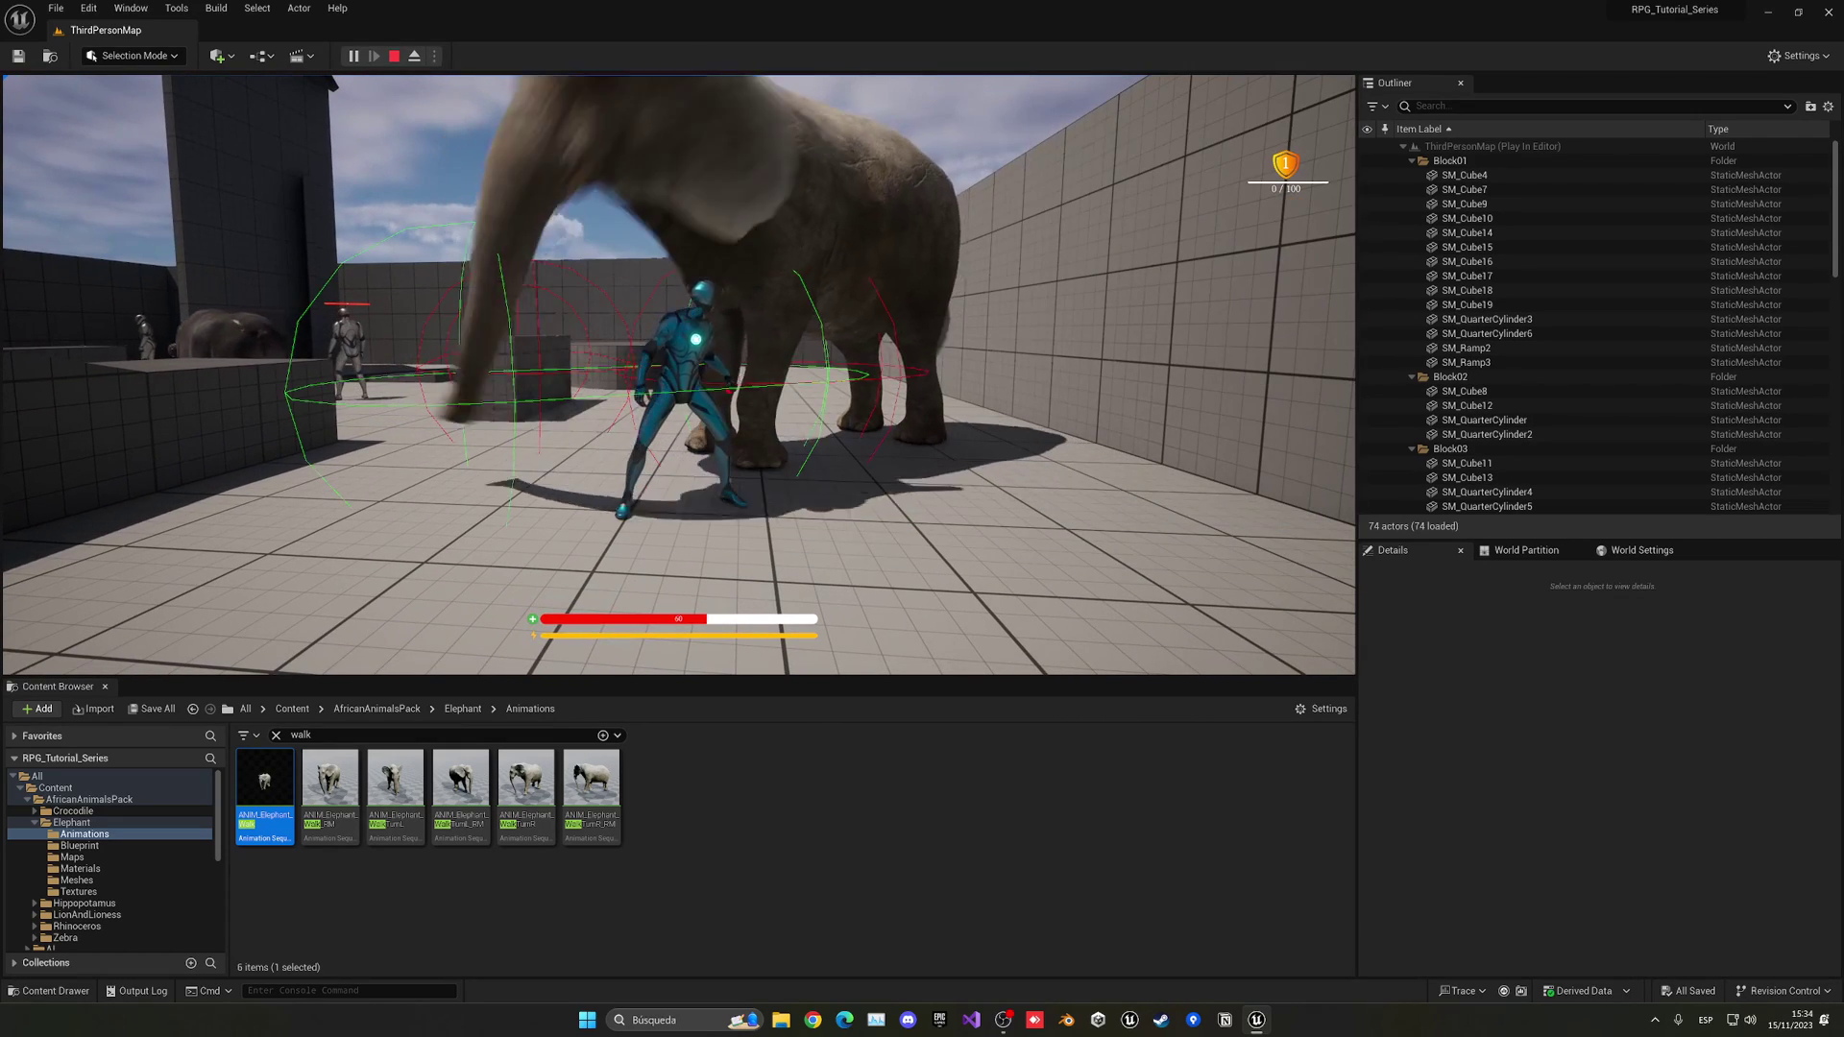
pyautogui.press('Escape')
# Step: Duplicate the SA_Character sound attenuation in the Audio folder as SA_Animal, and edit and save its Falloff Distance
pyautogui.click(276, 735)
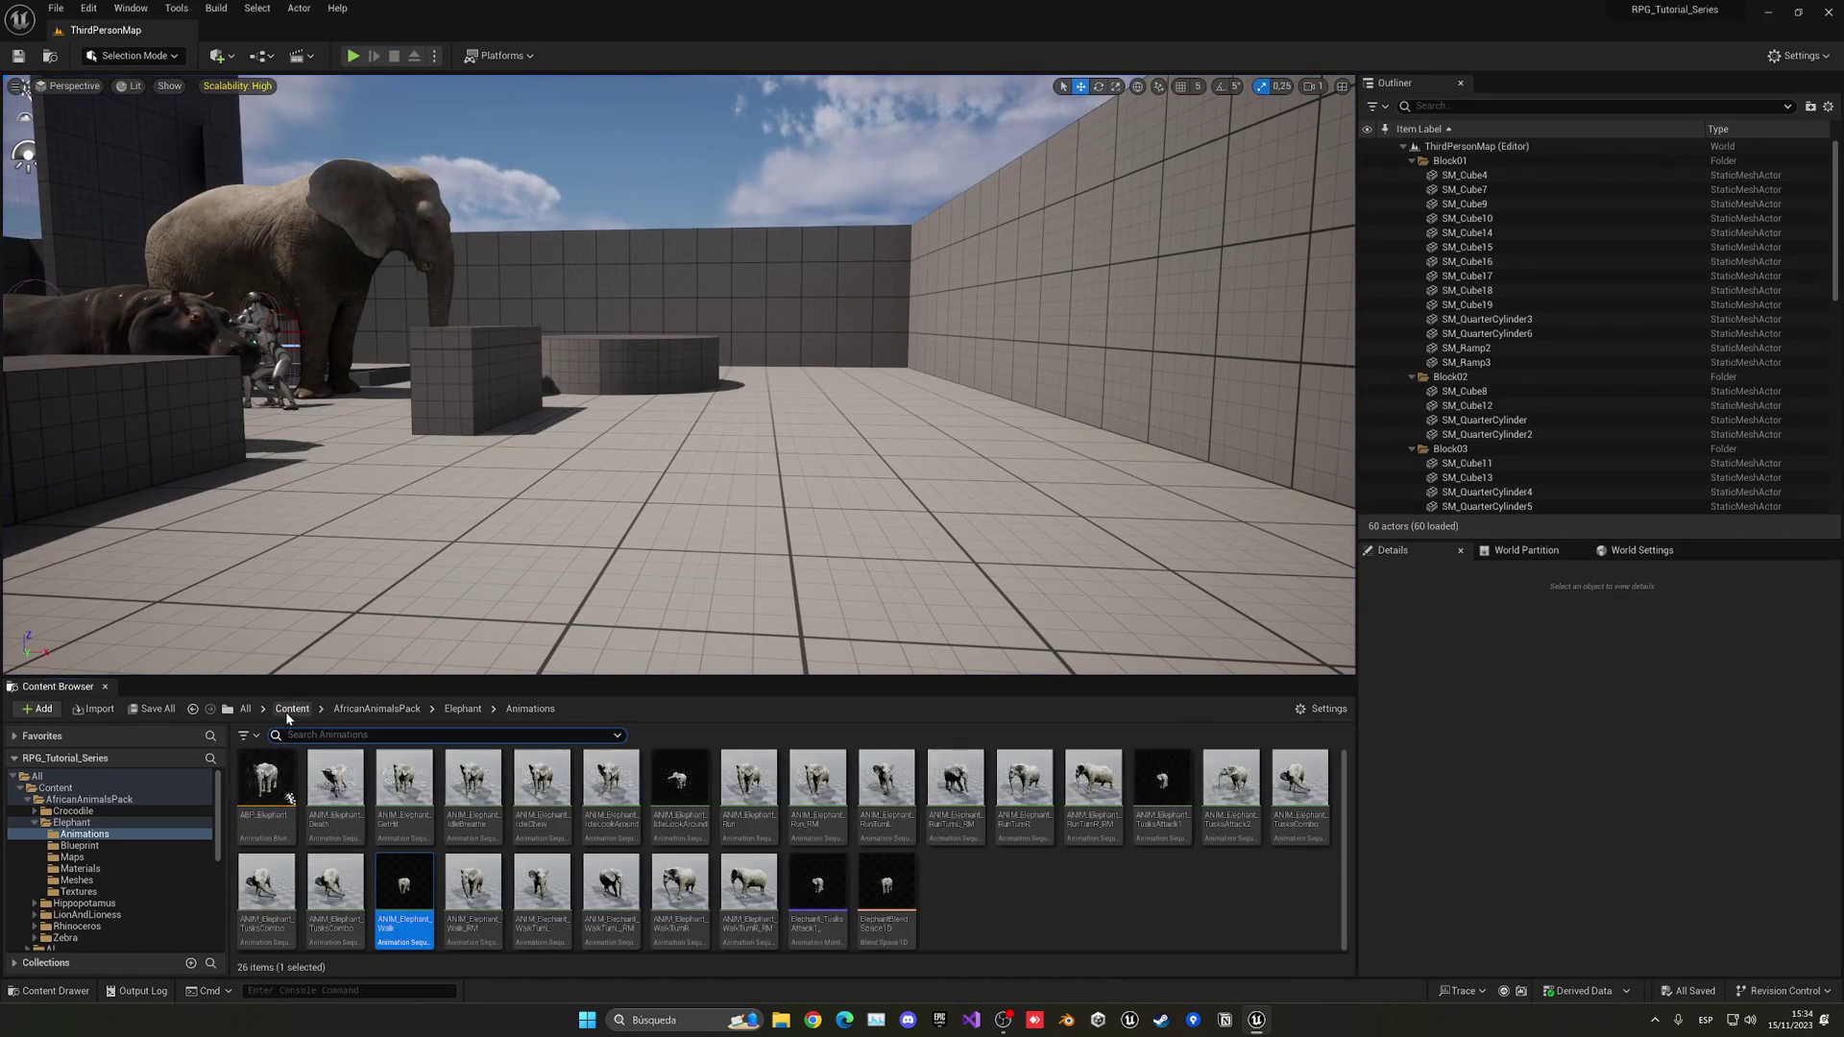
pyautogui.click(289, 711)
pyautogui.moveTo(511, 533); pyautogui.dragTo(511, 532, button='right')
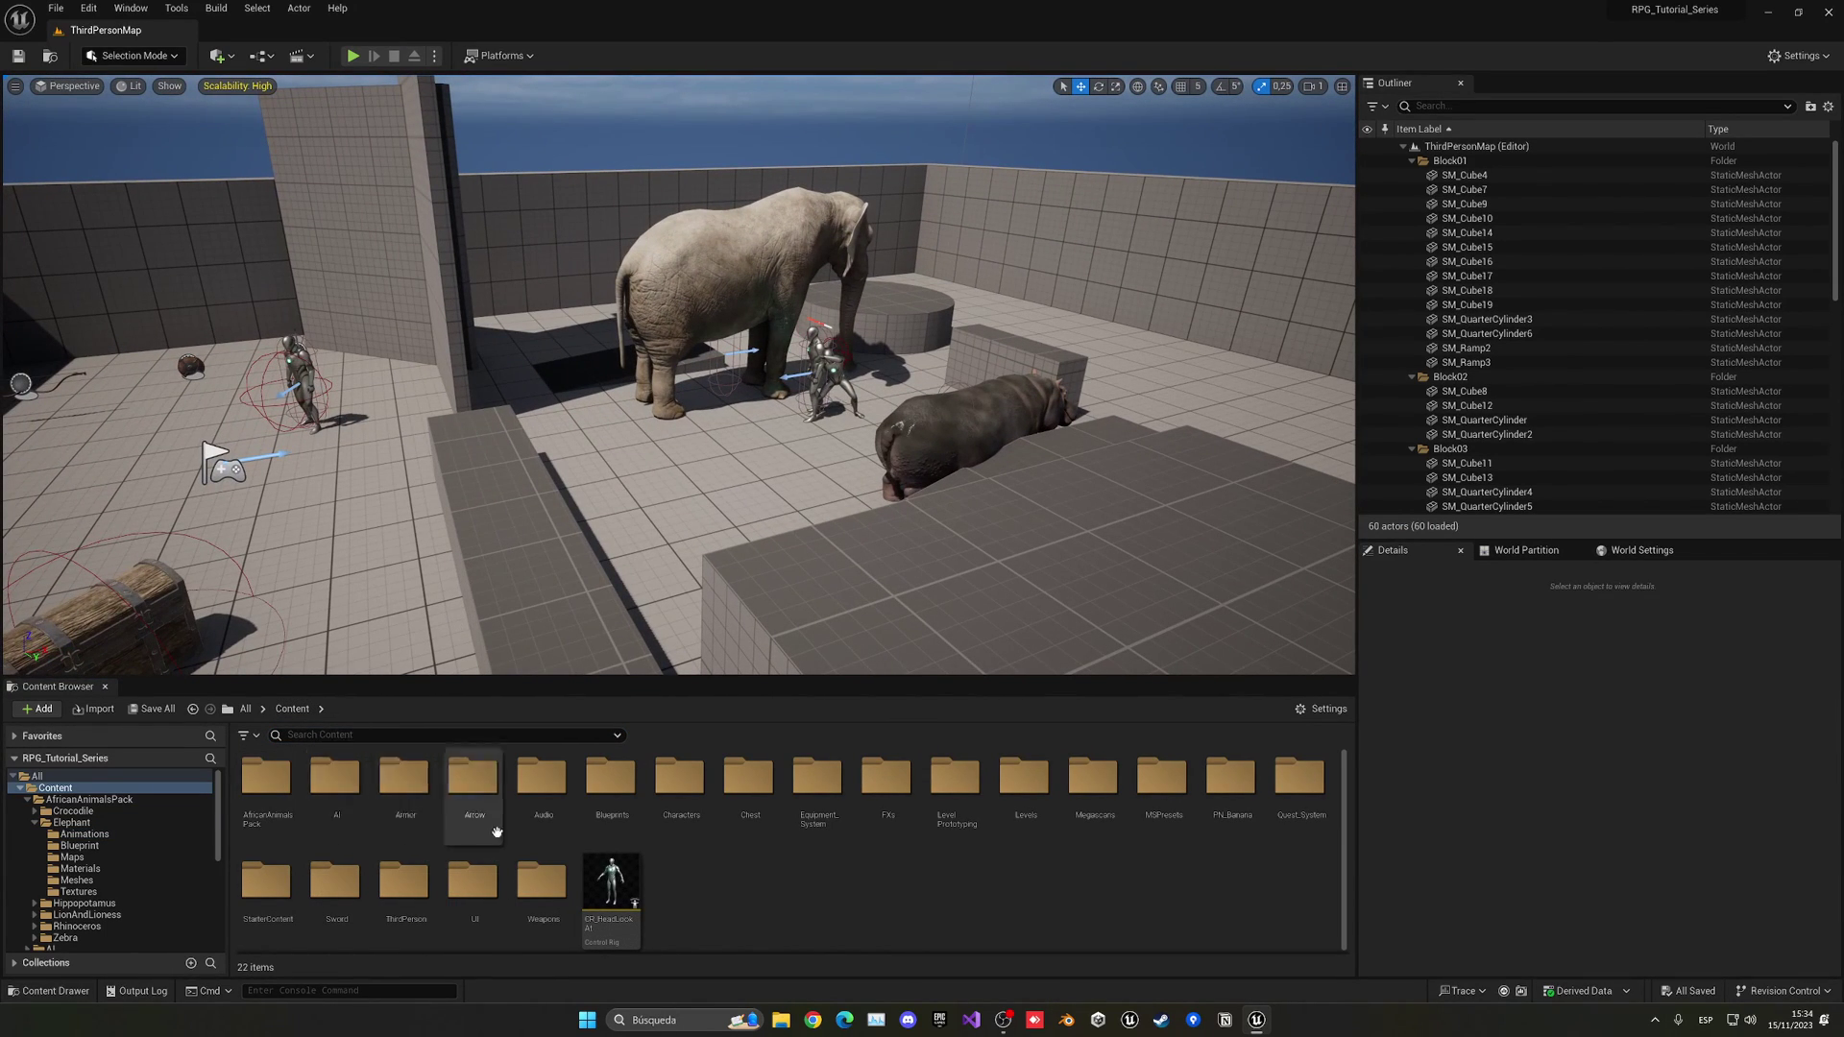
pyautogui.doubleClick(542, 802)
pyautogui.doubleClick(413, 820)
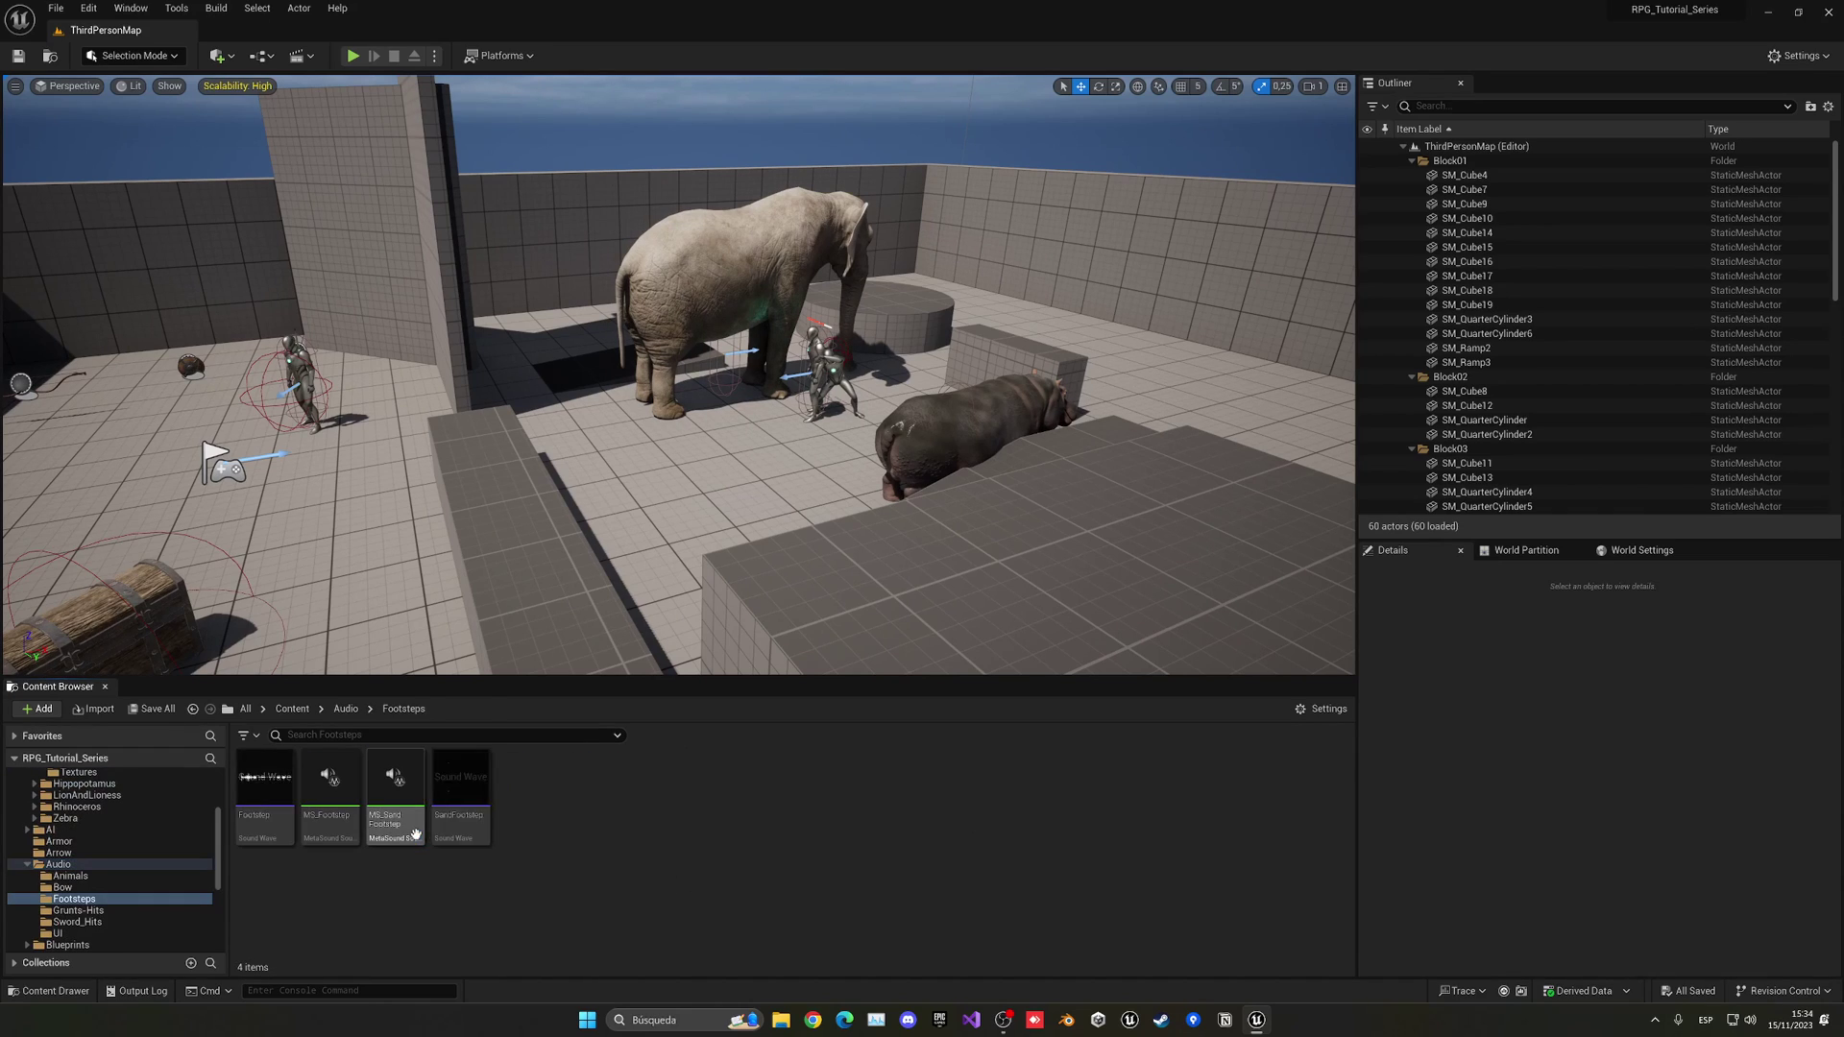
pyautogui.click(346, 708)
pyautogui.click(659, 825)
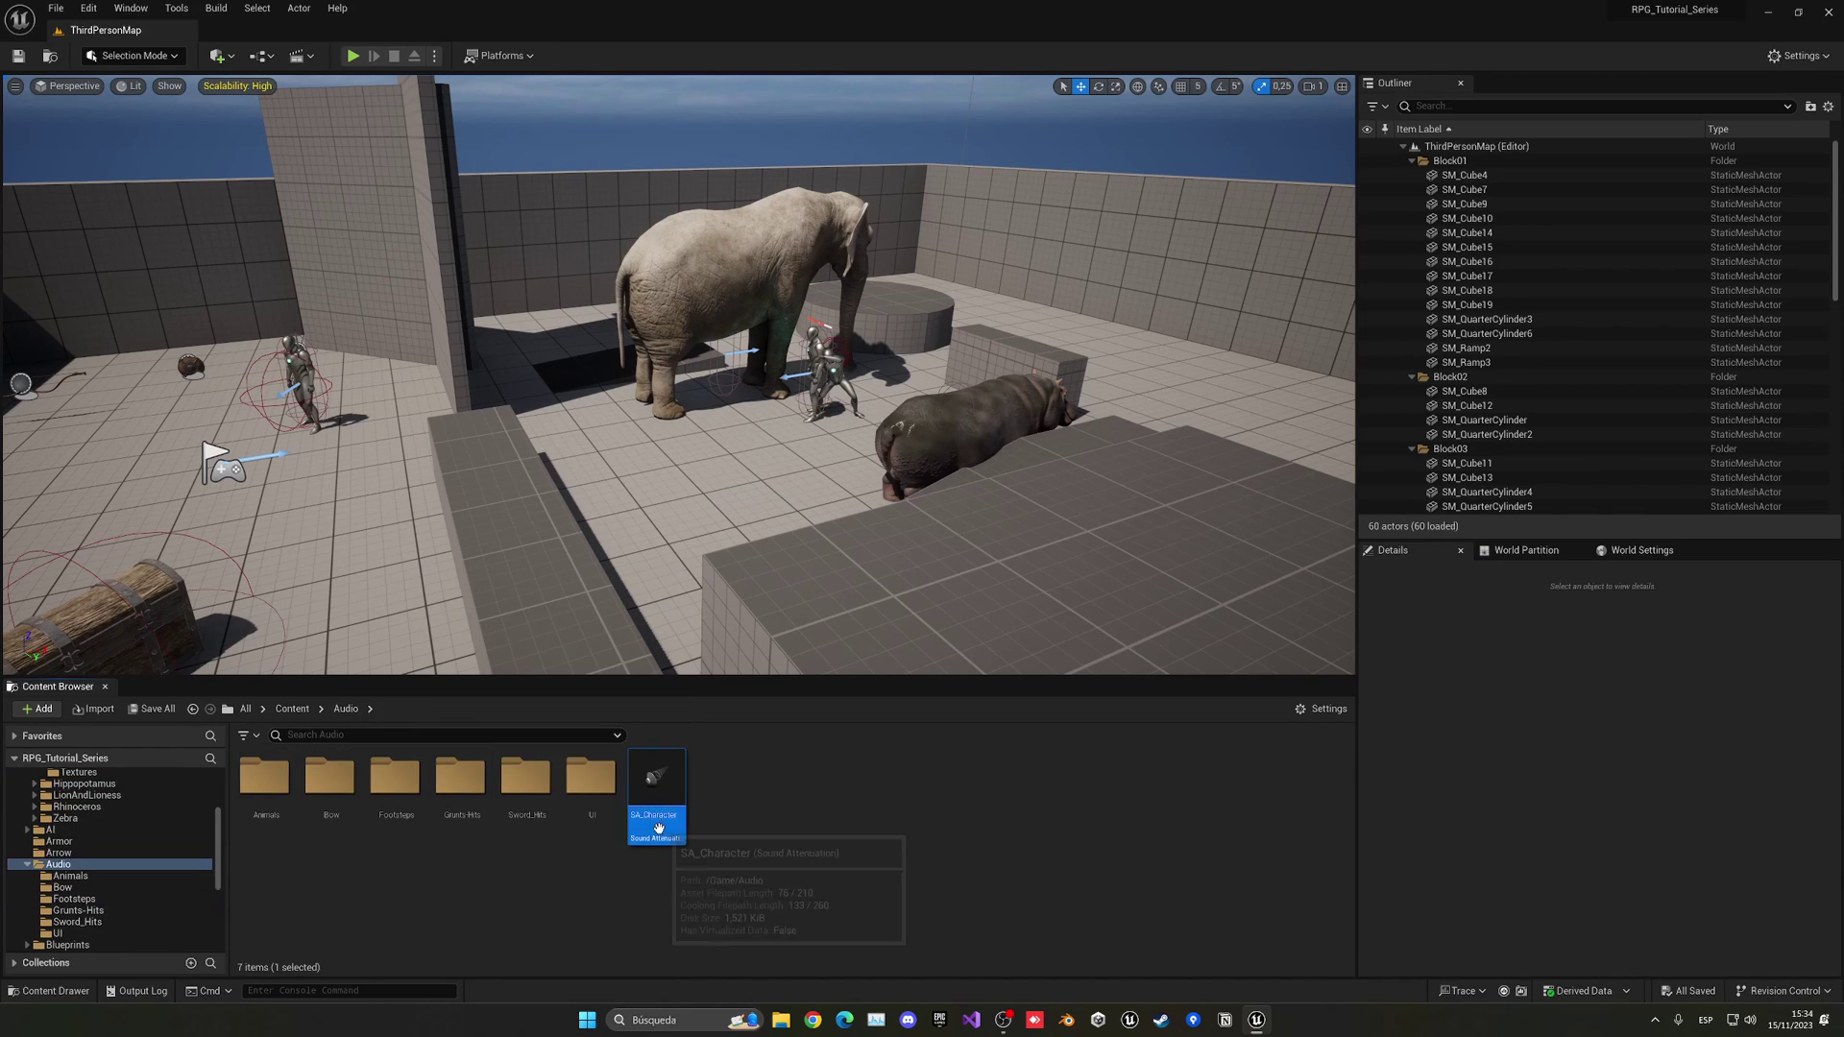
pyautogui.hotkey('ctrl', 'd')
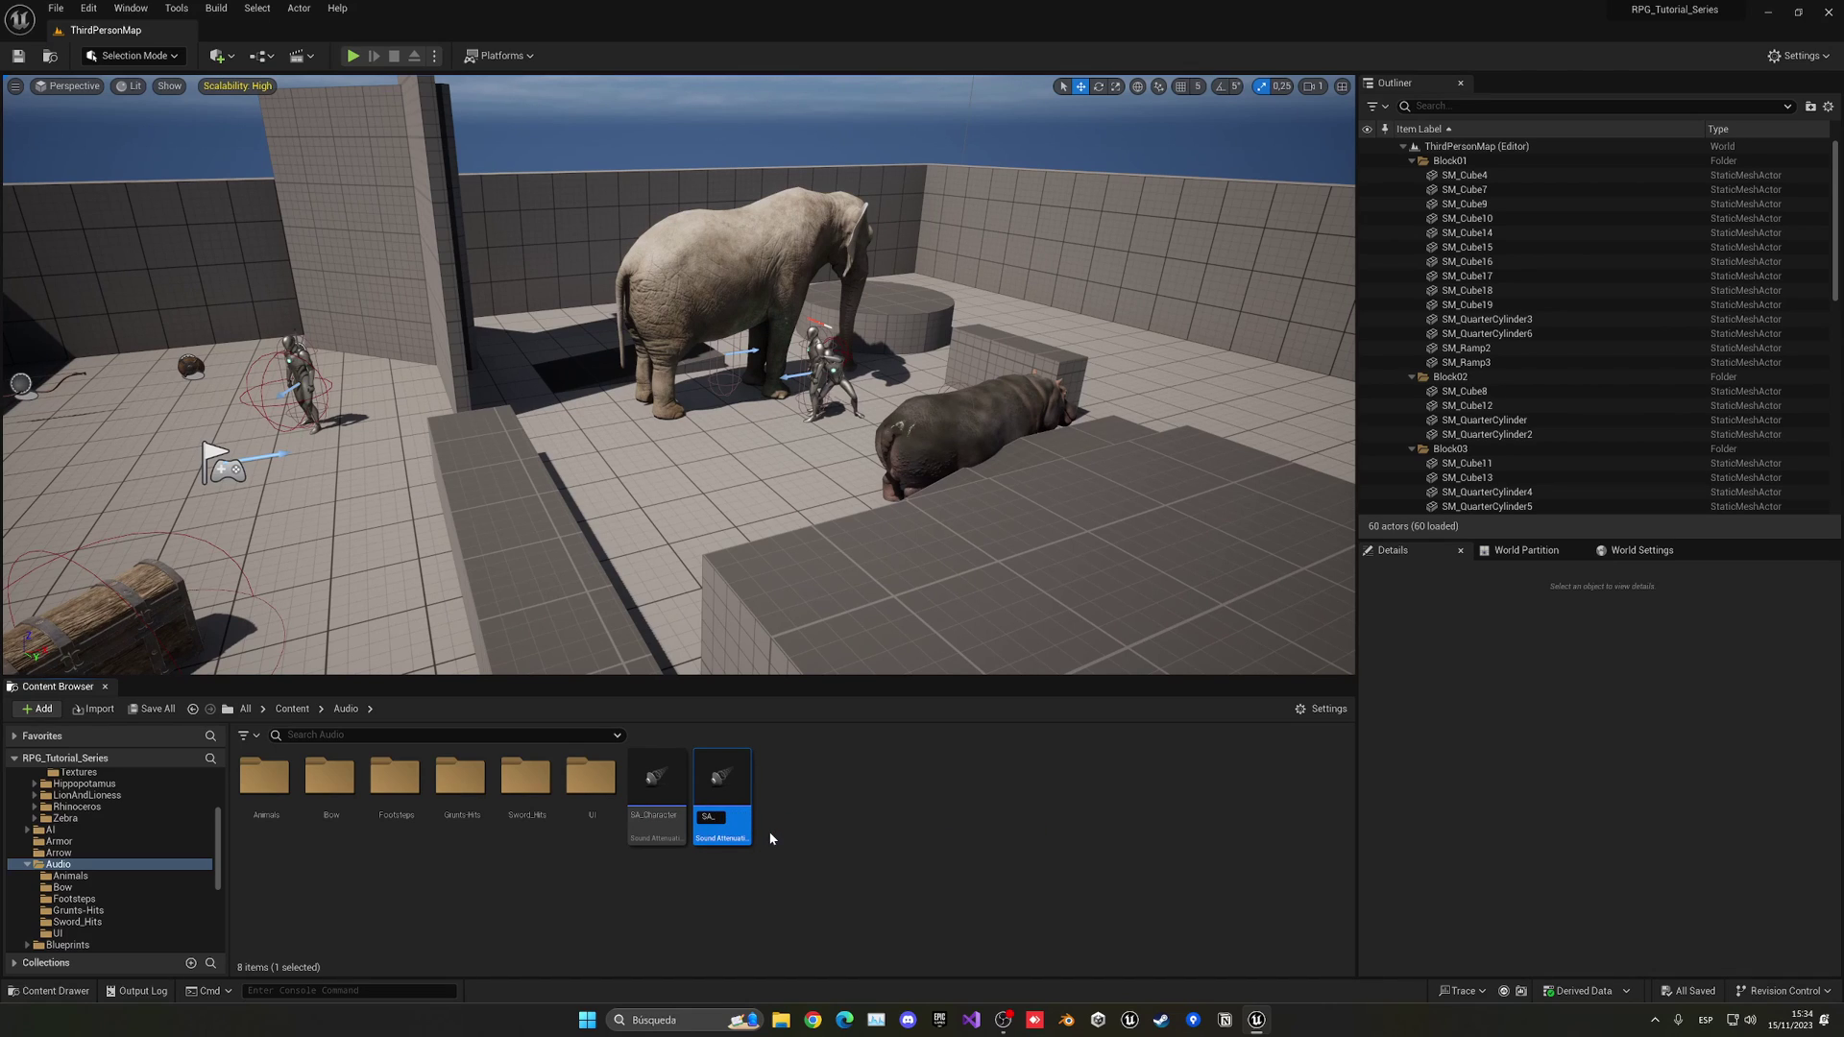
pyautogui.press('Return')
pyautogui.press('Return')
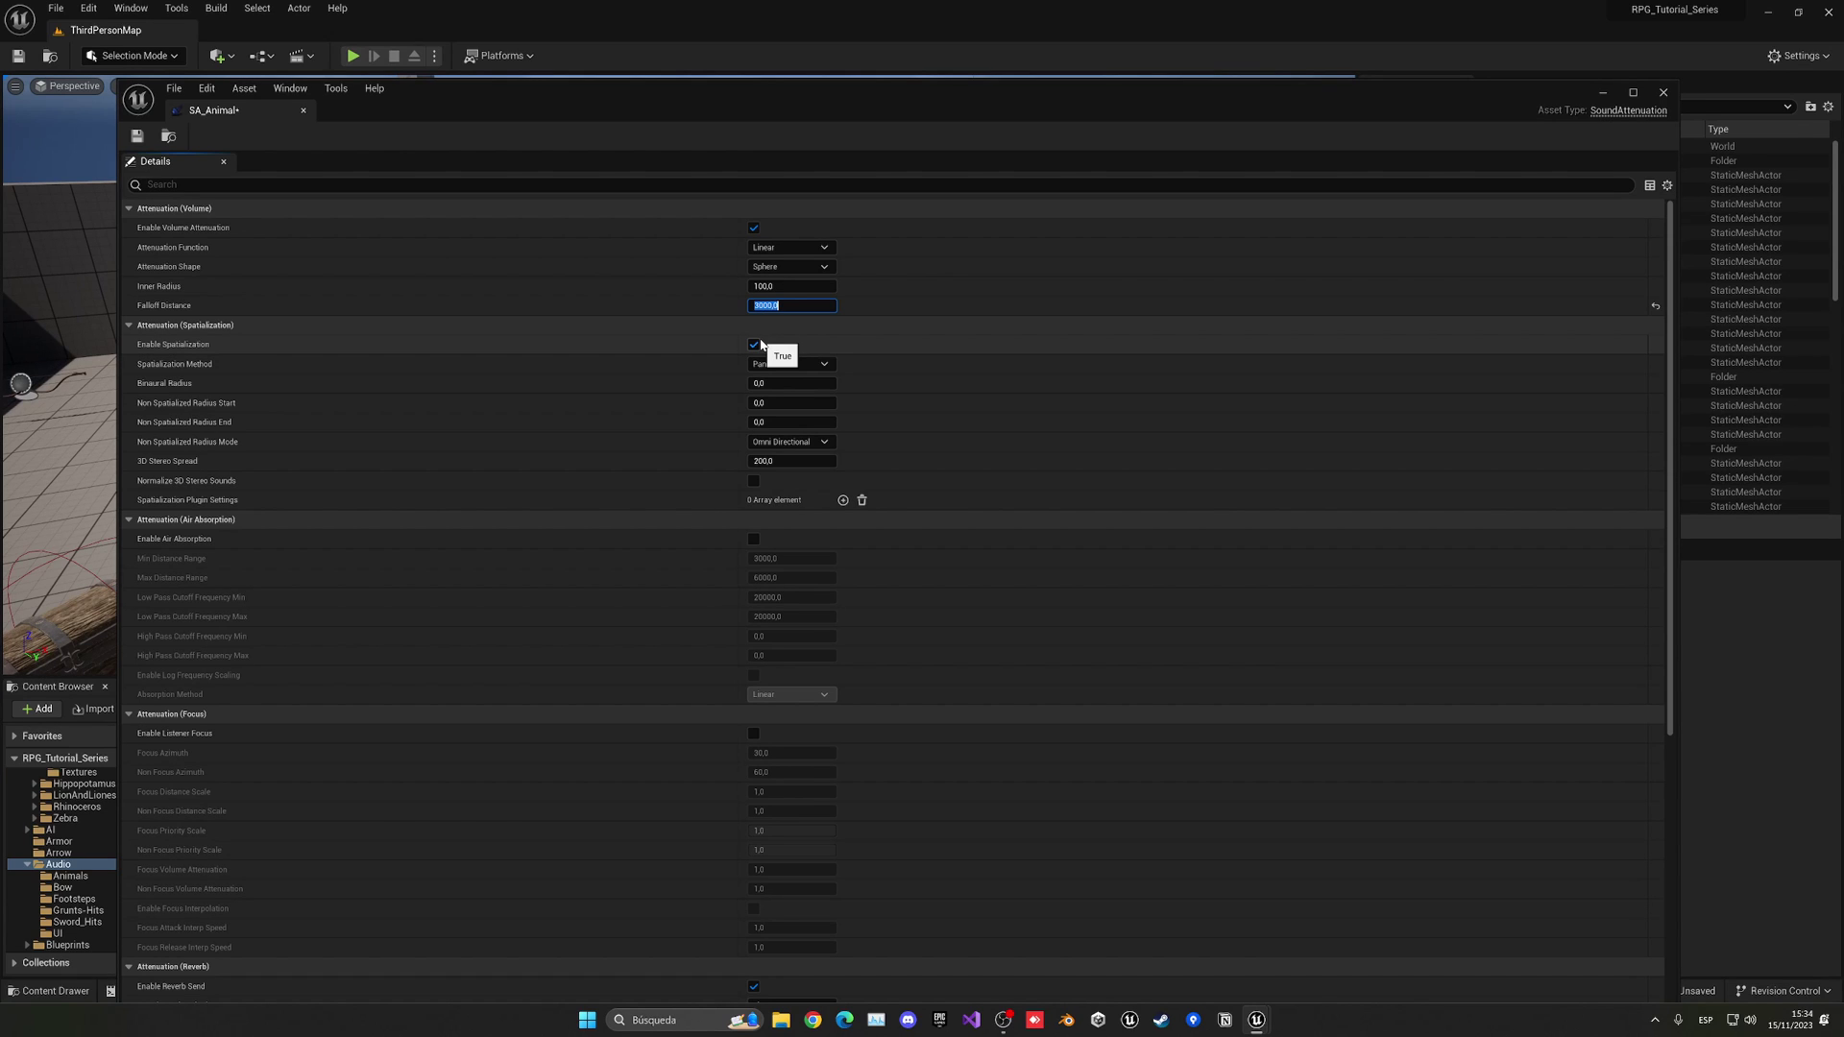
pyautogui.middleClick(221, 109)
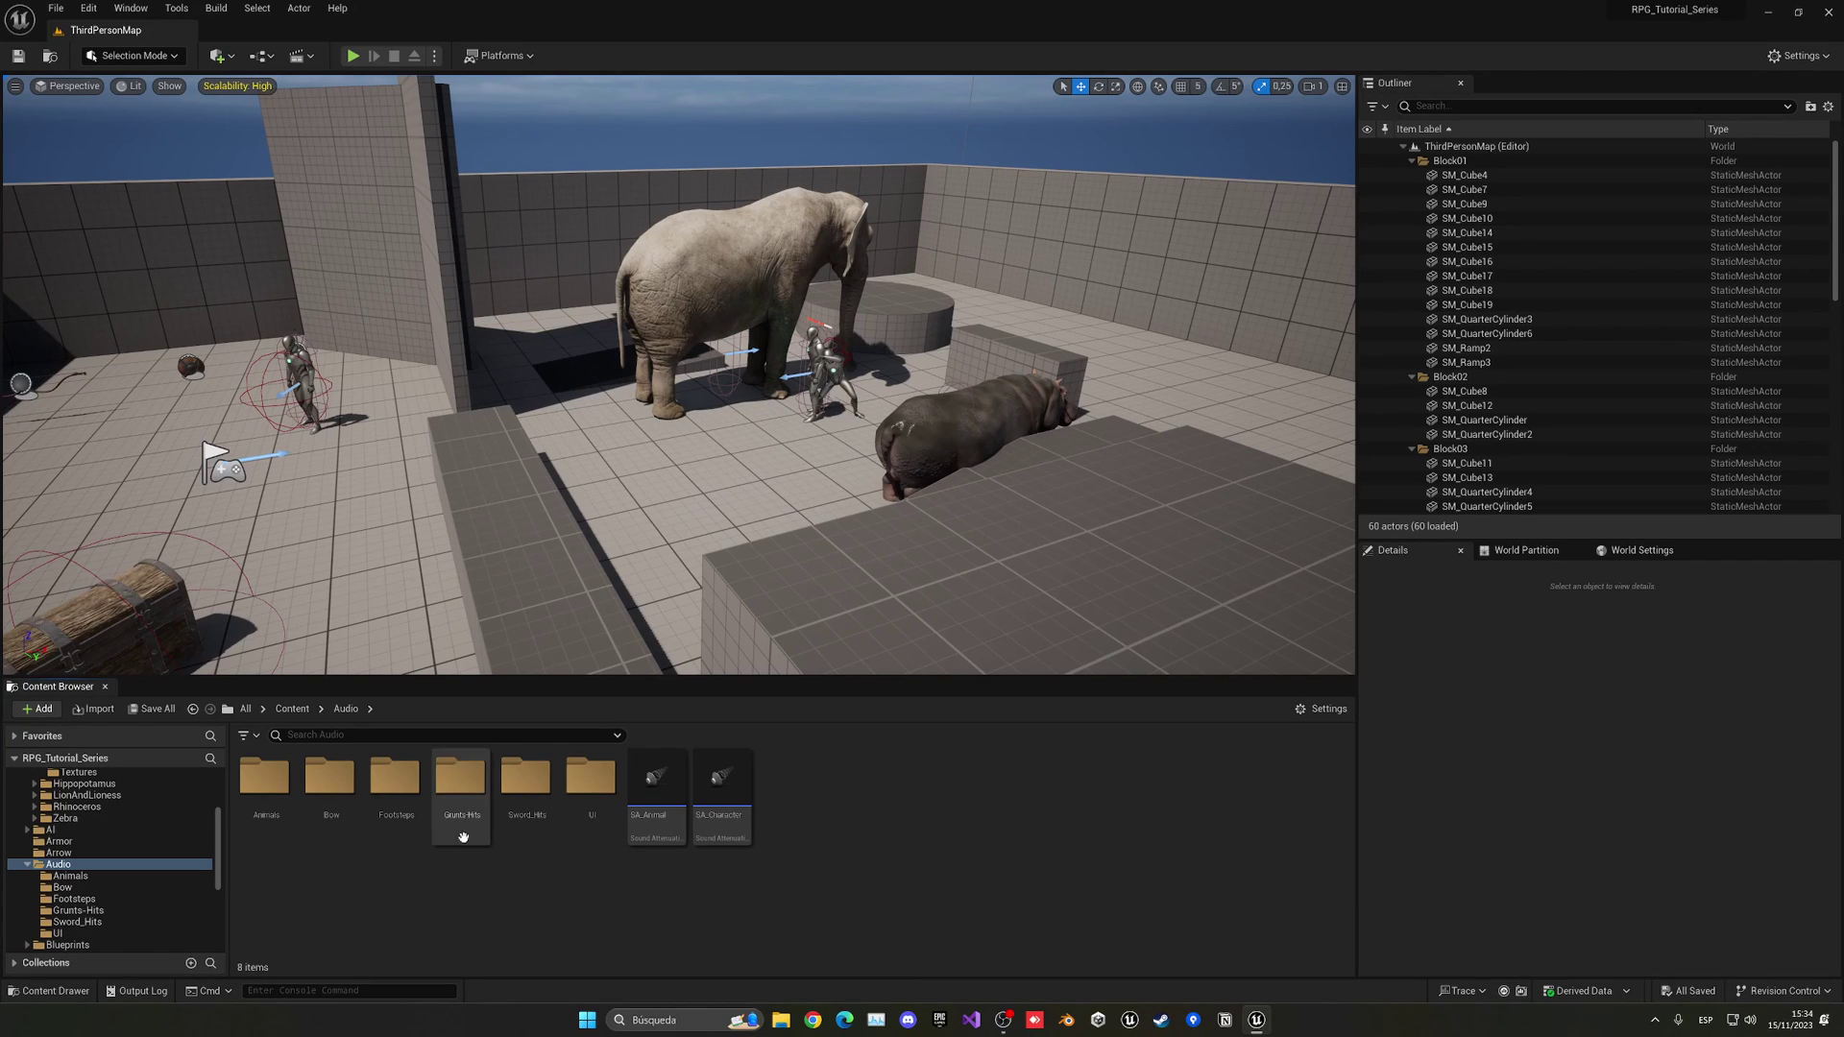
# Step: Duplicate the MS_SandFootstep MetaSound in the Footsteps folder as MS_SandFootstepAnimal and open the copy
pyautogui.doubleClick(395, 780)
pyautogui.click(422, 828)
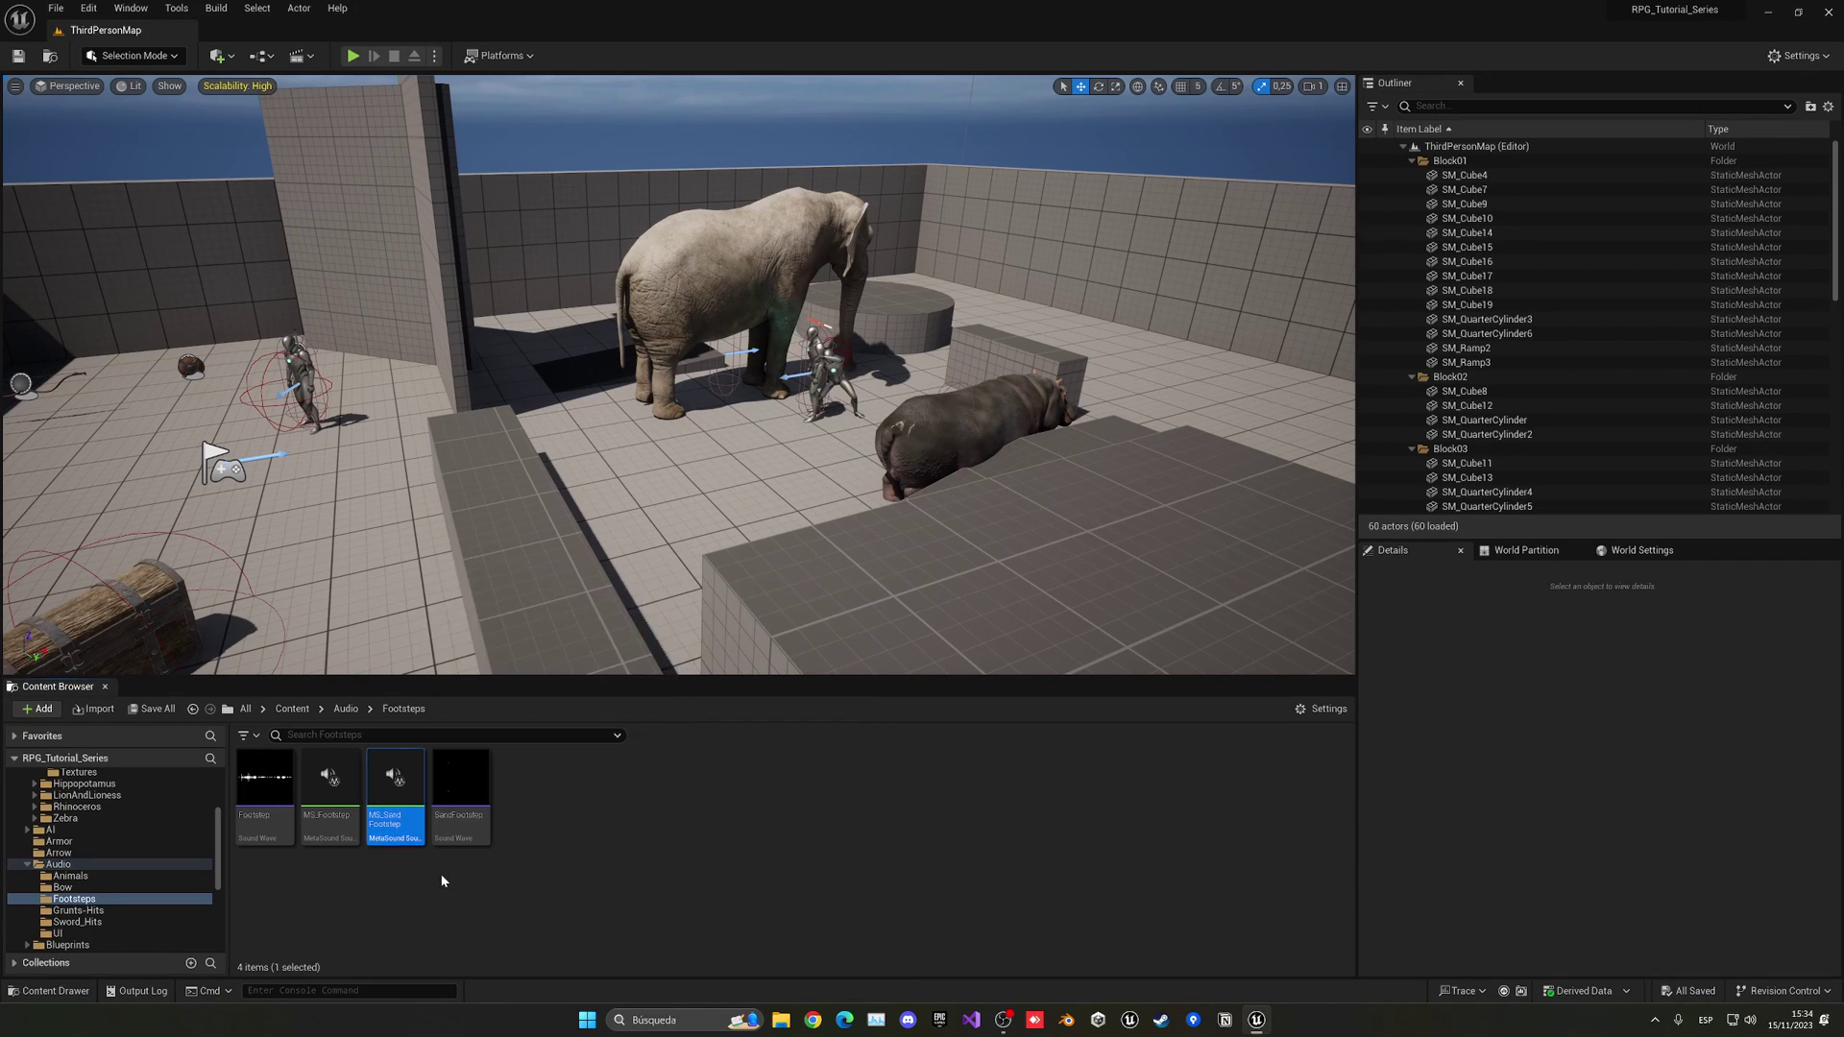
pyautogui.hotkey('ctrl', 'd')
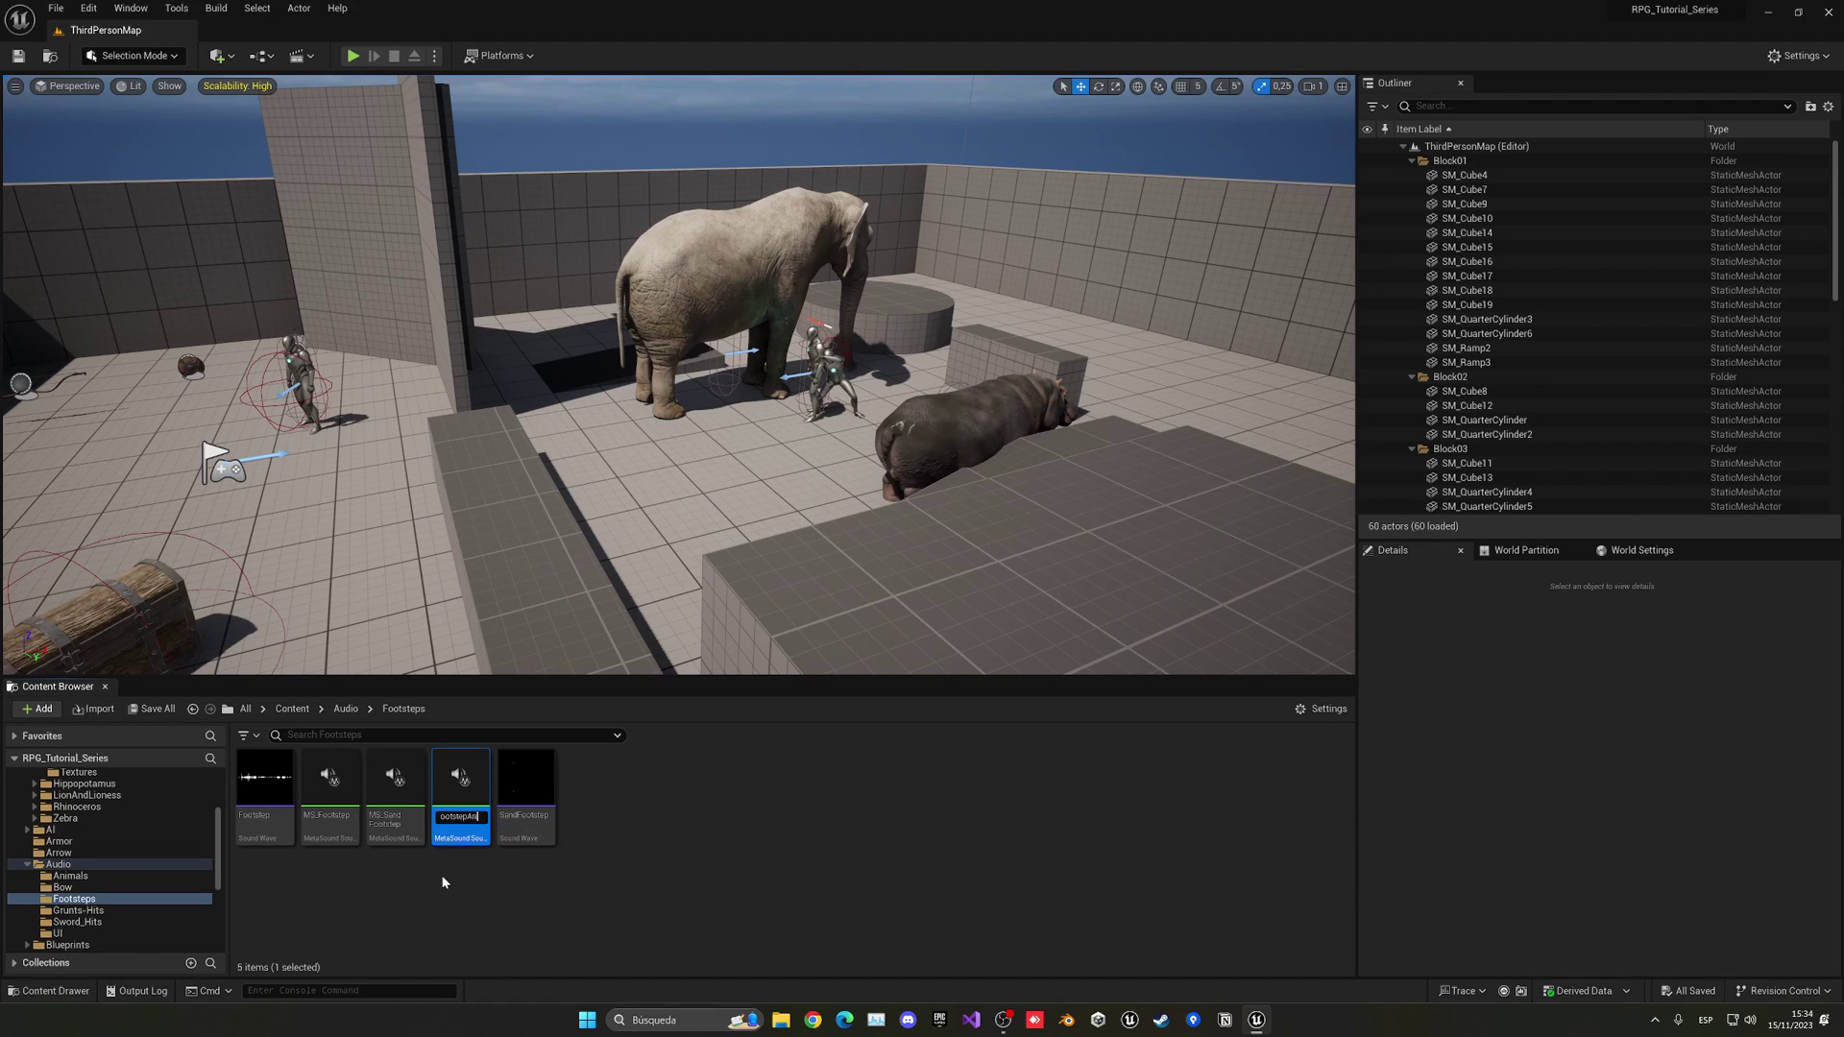
pyautogui.press('Return')
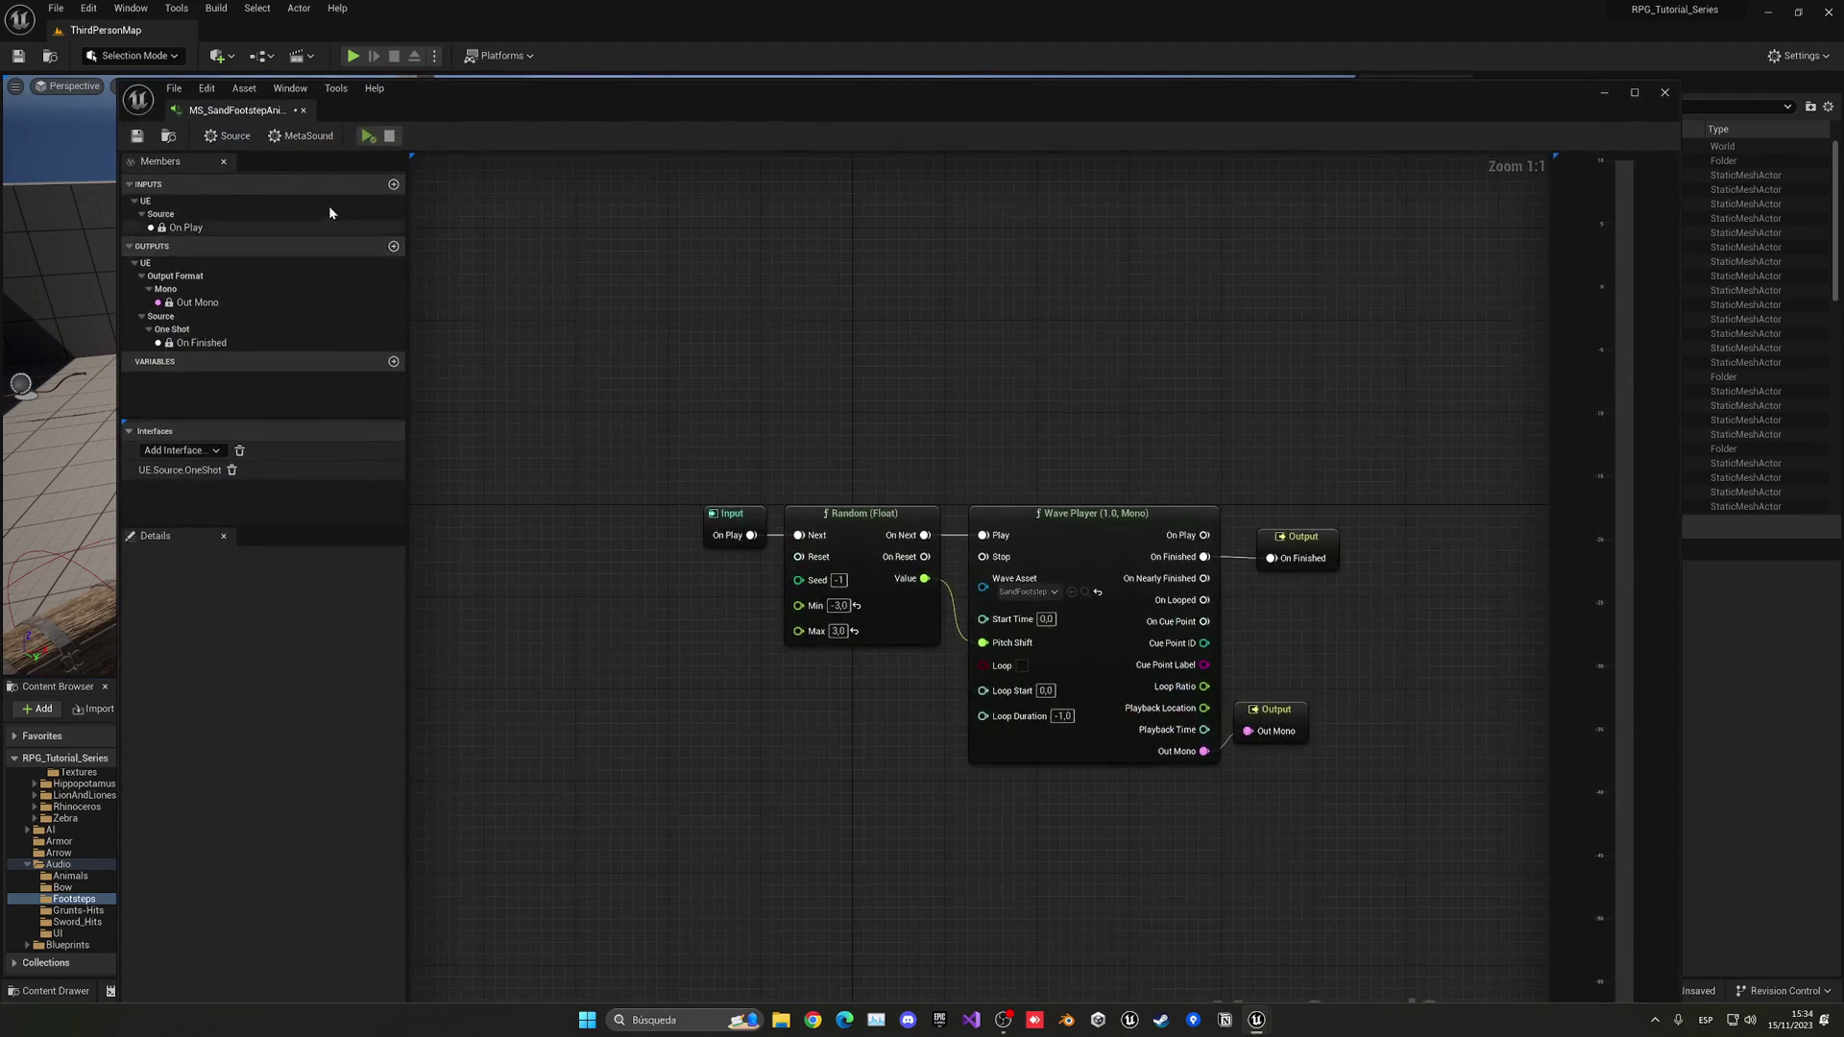
# Step: Set the MetaSound's source Attenuation Settings to SA_Animal and its Volume to 10.0, then save and close it
pyautogui.click(228, 136)
pyautogui.click(329, 707)
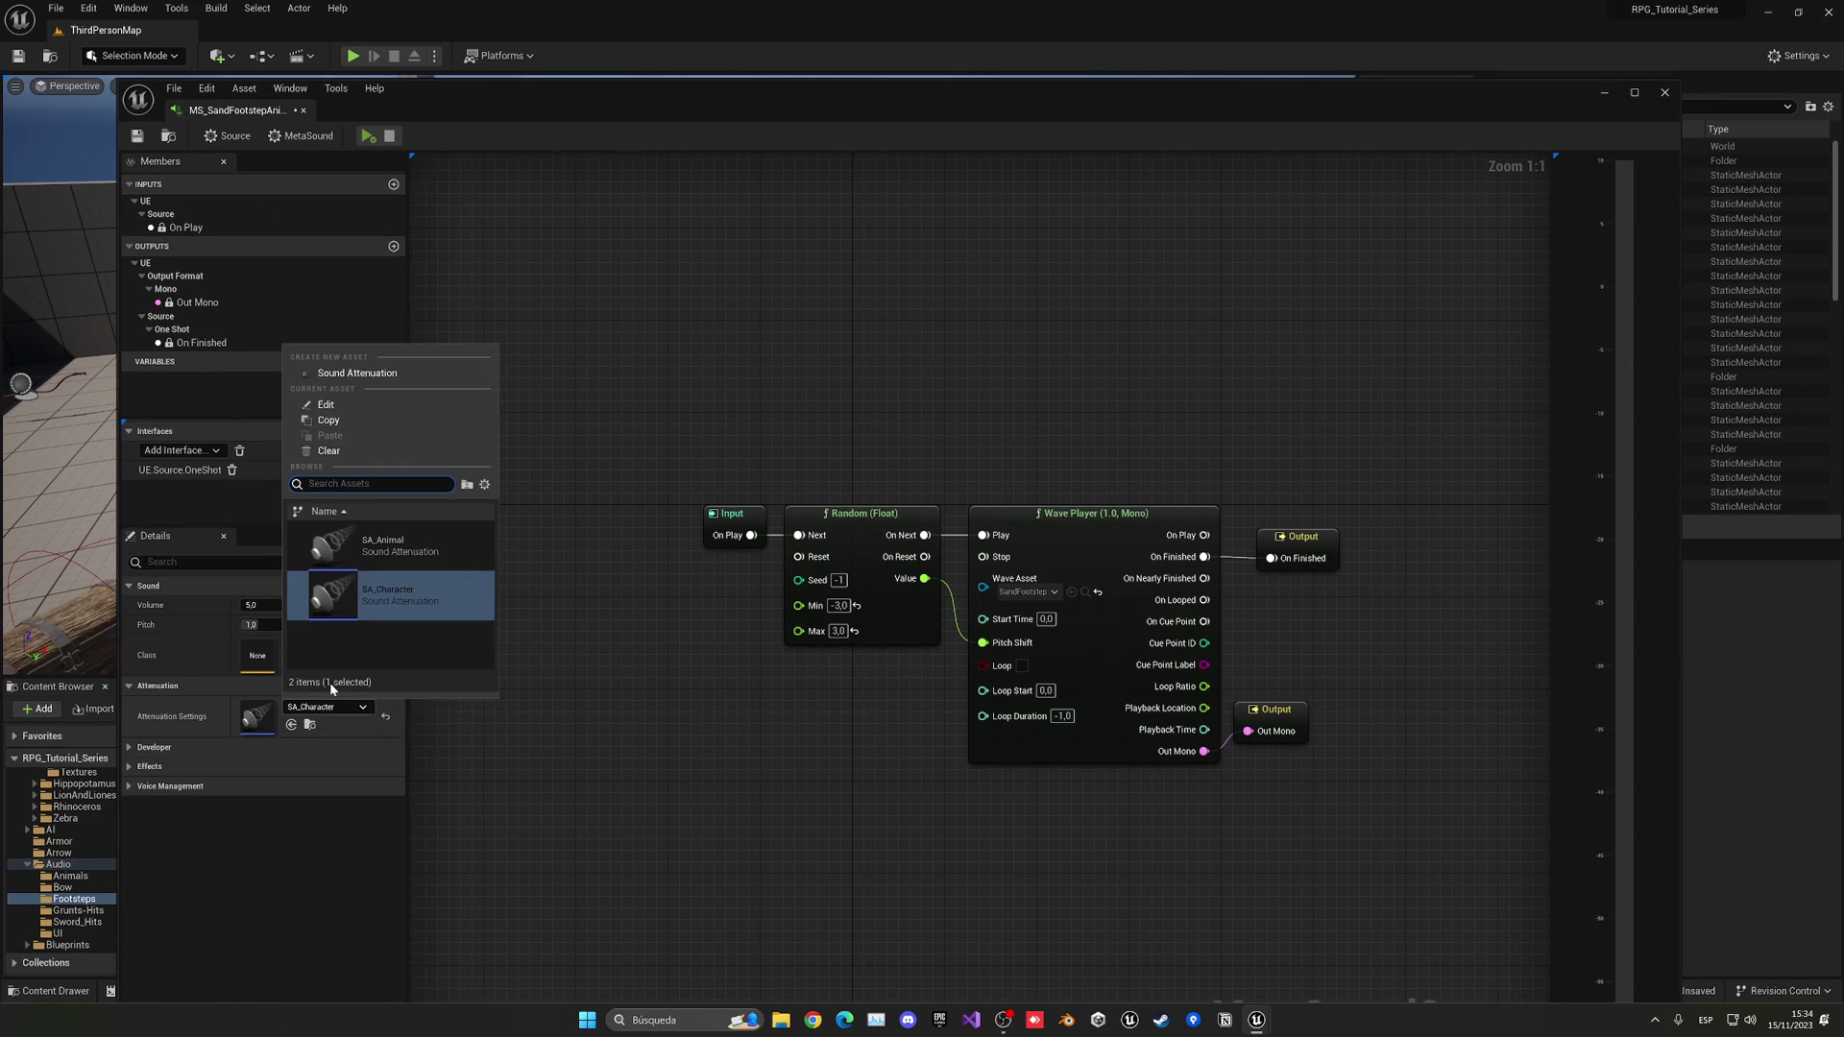
pyautogui.click(384, 543)
pyautogui.click(137, 136)
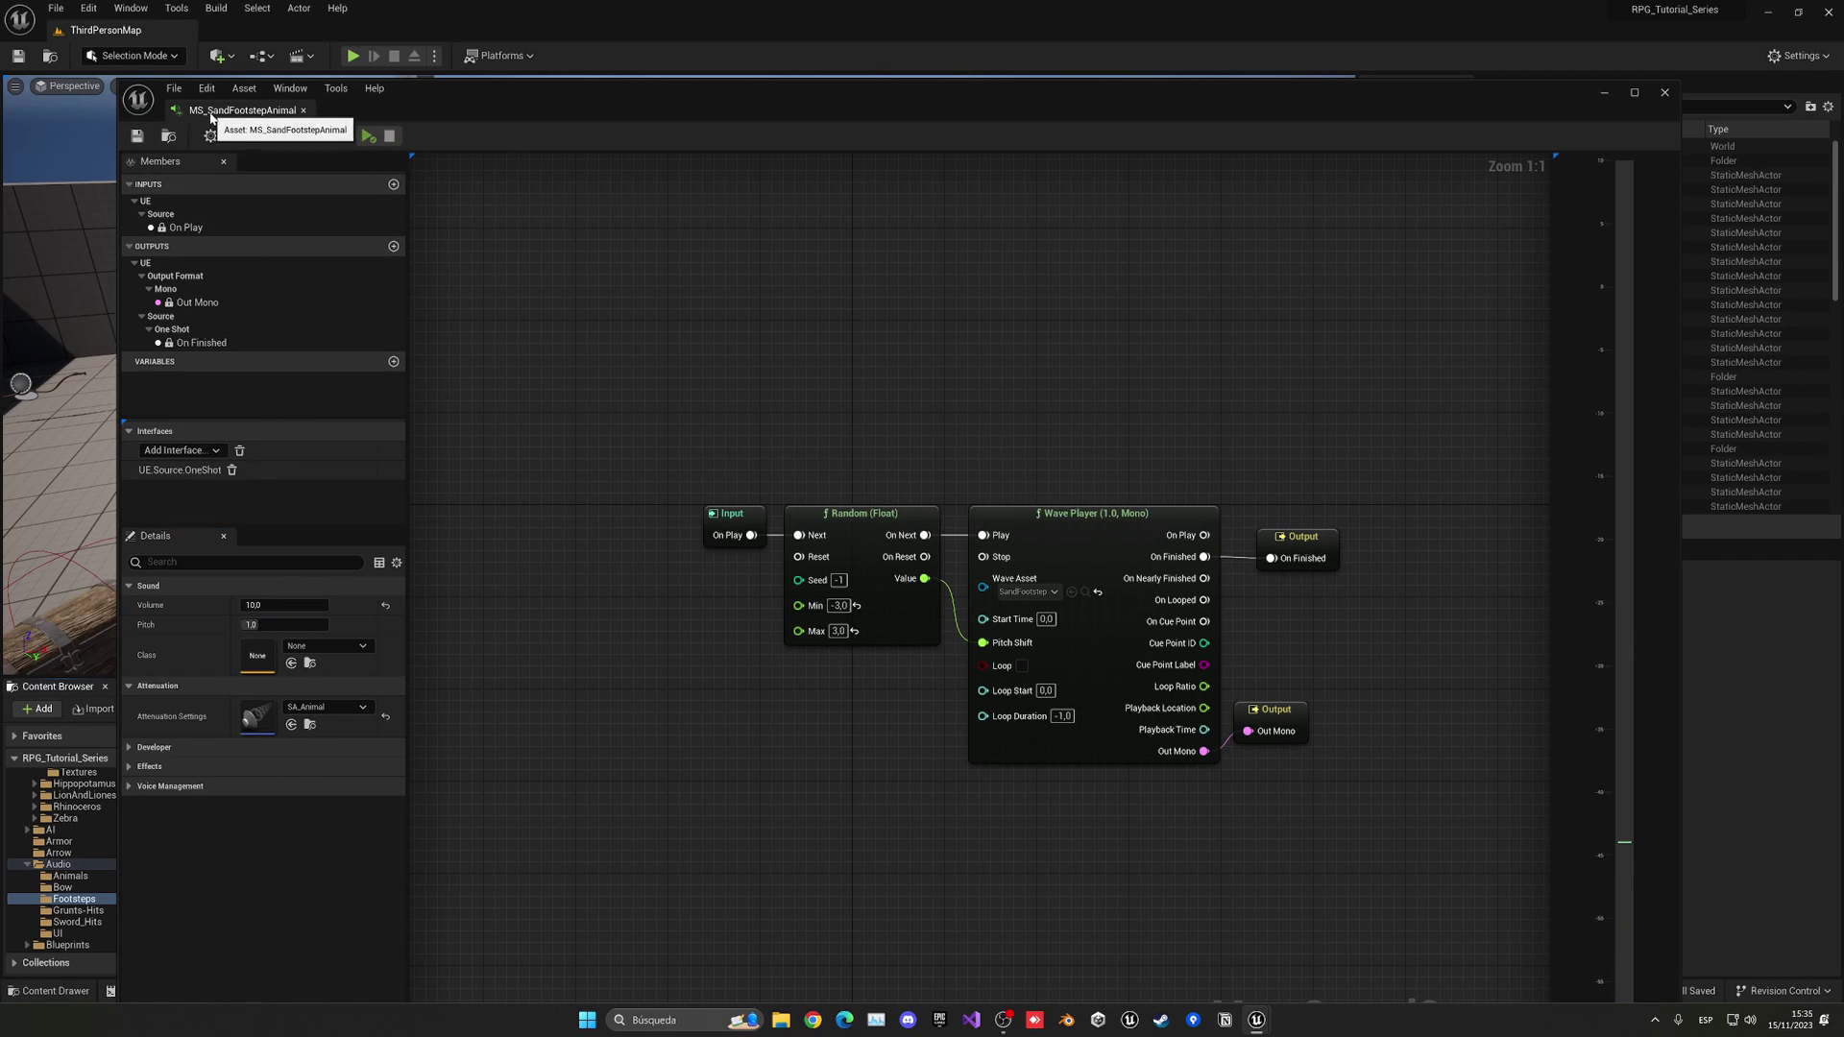
pyautogui.middleClick(210, 115)
# Step: Open ANIM_Elephant_Walk and set the first footstep notify's sound to MS_SandFootstepAnimal
pyautogui.click(293, 709)
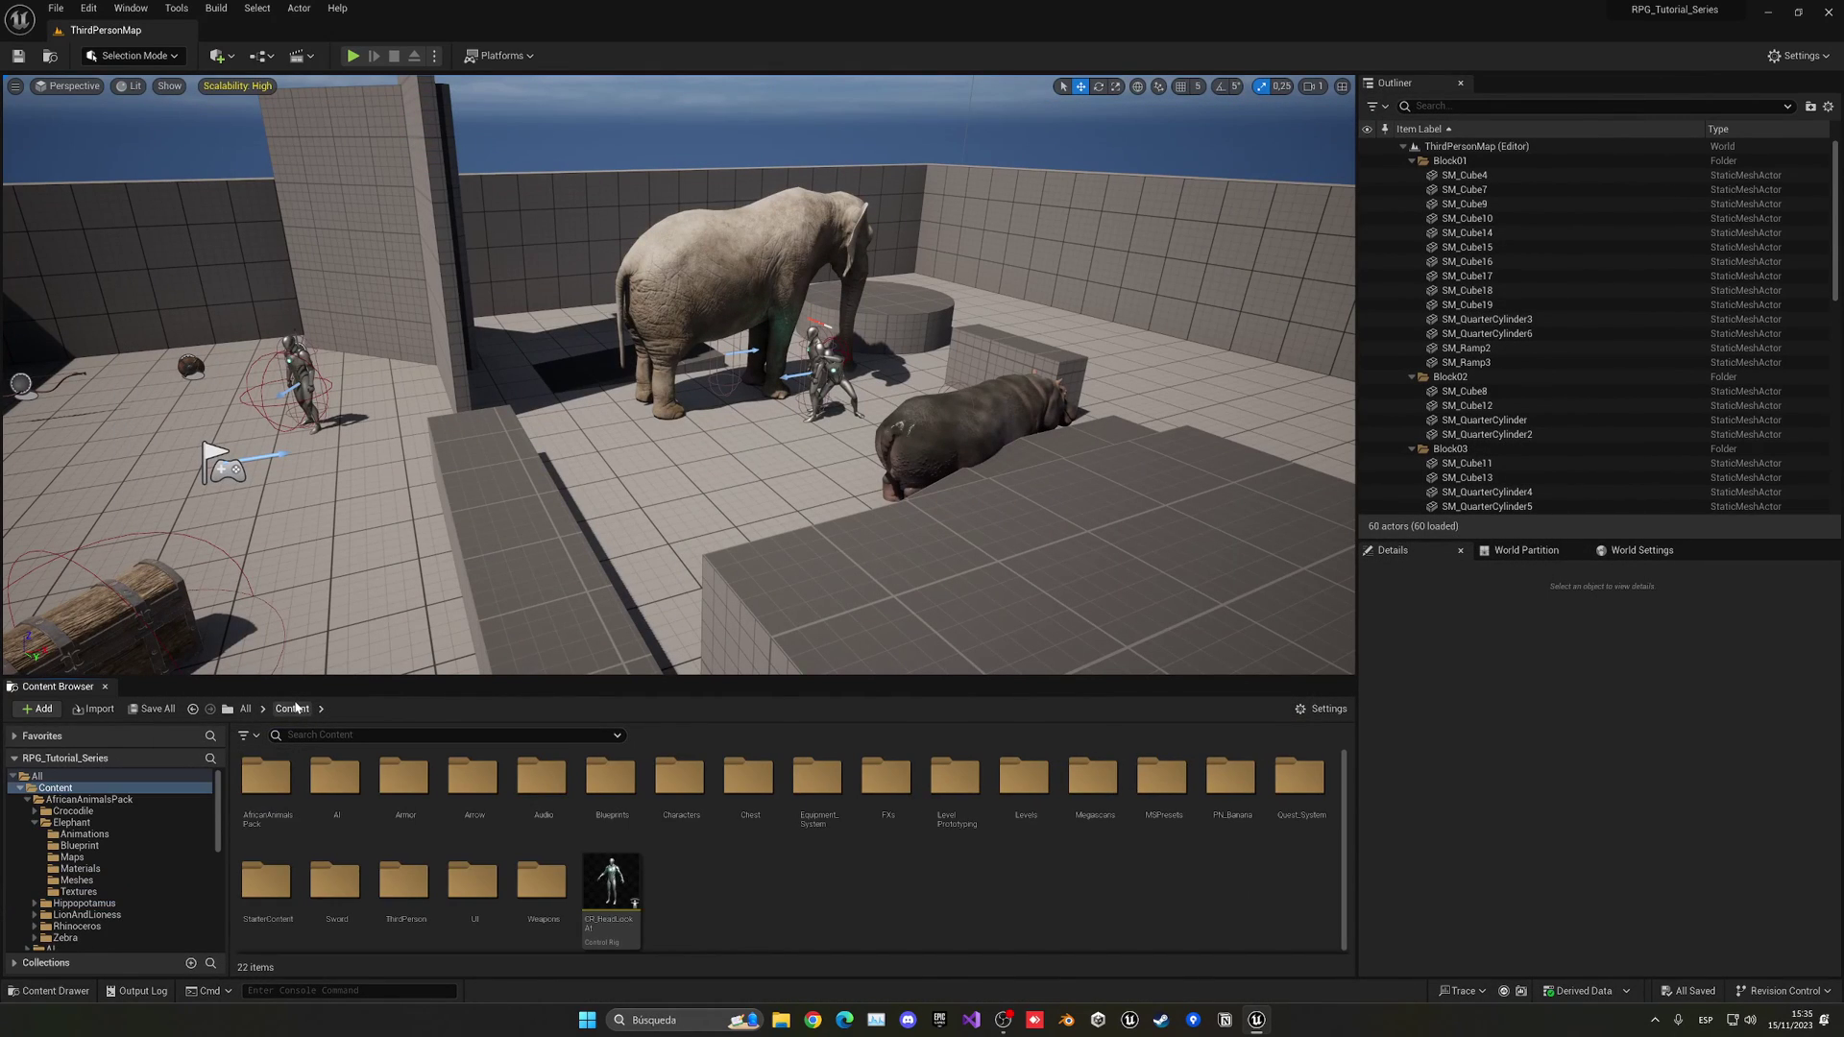
pyautogui.doubleClick(290, 800)
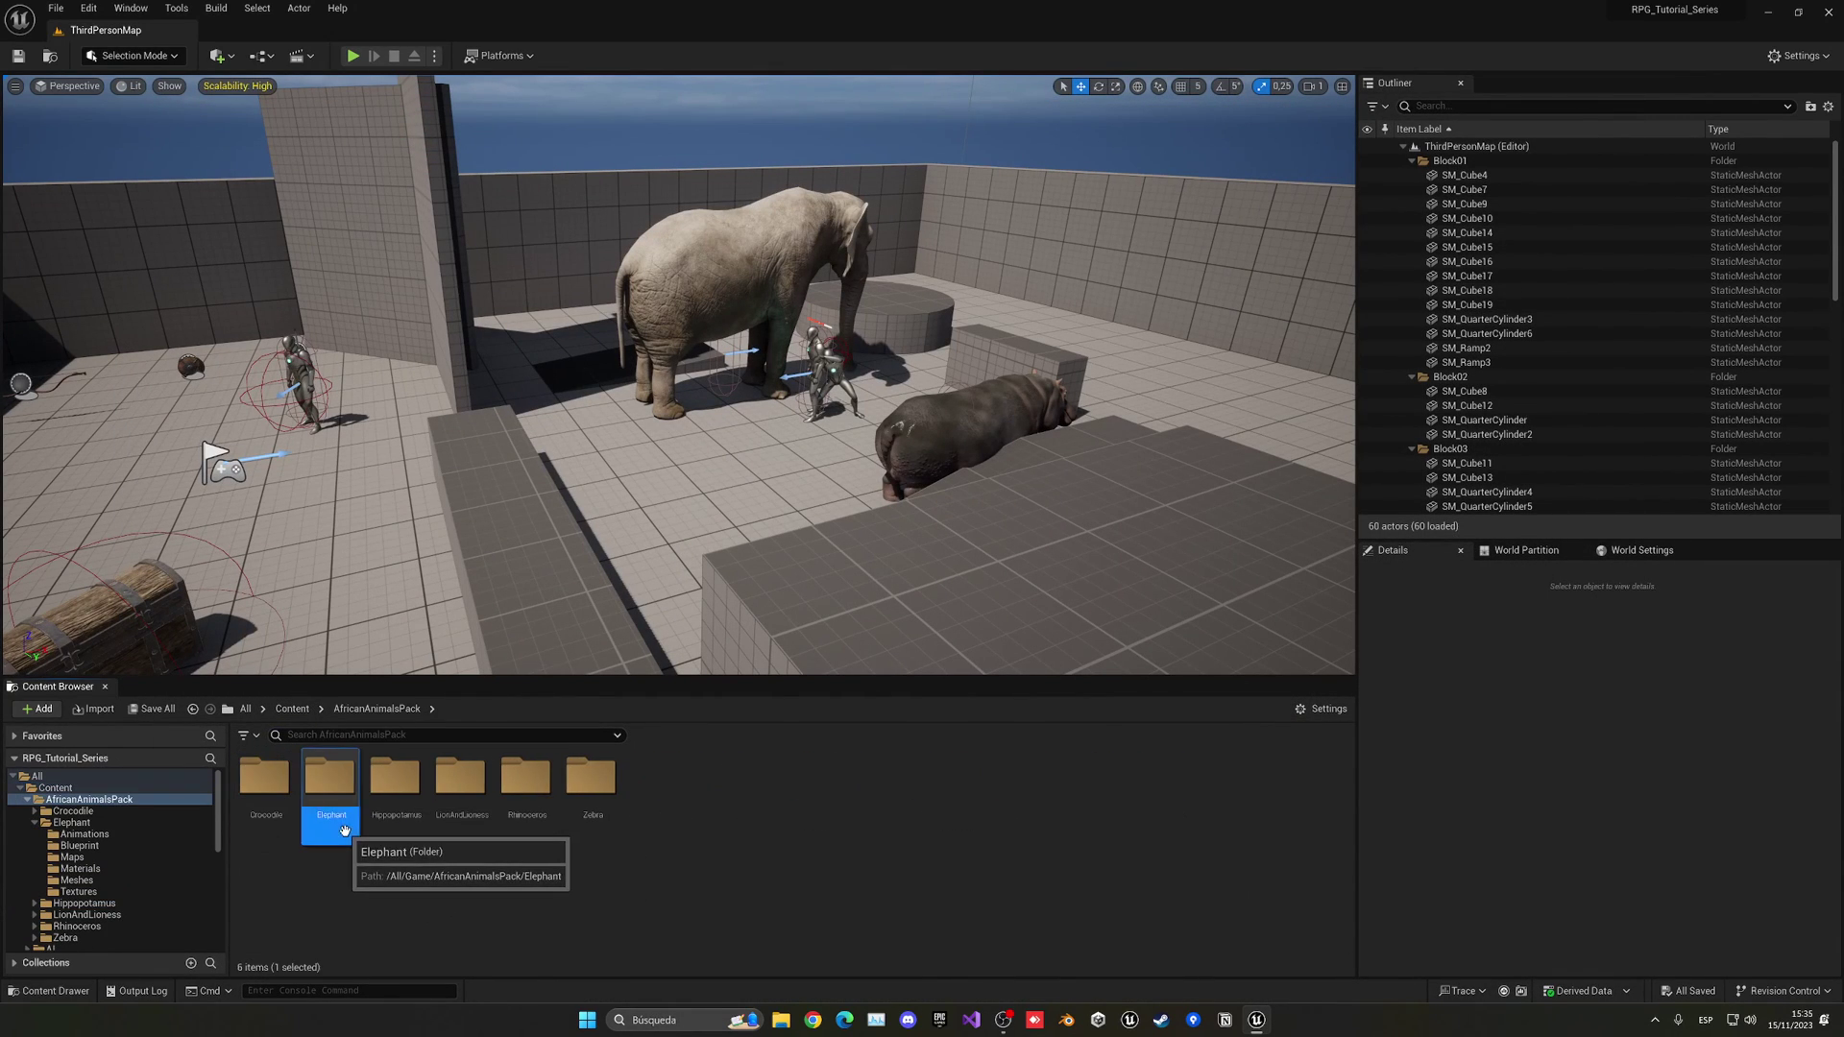
pyautogui.doubleClick(334, 788)
pyautogui.doubleClick(266, 788)
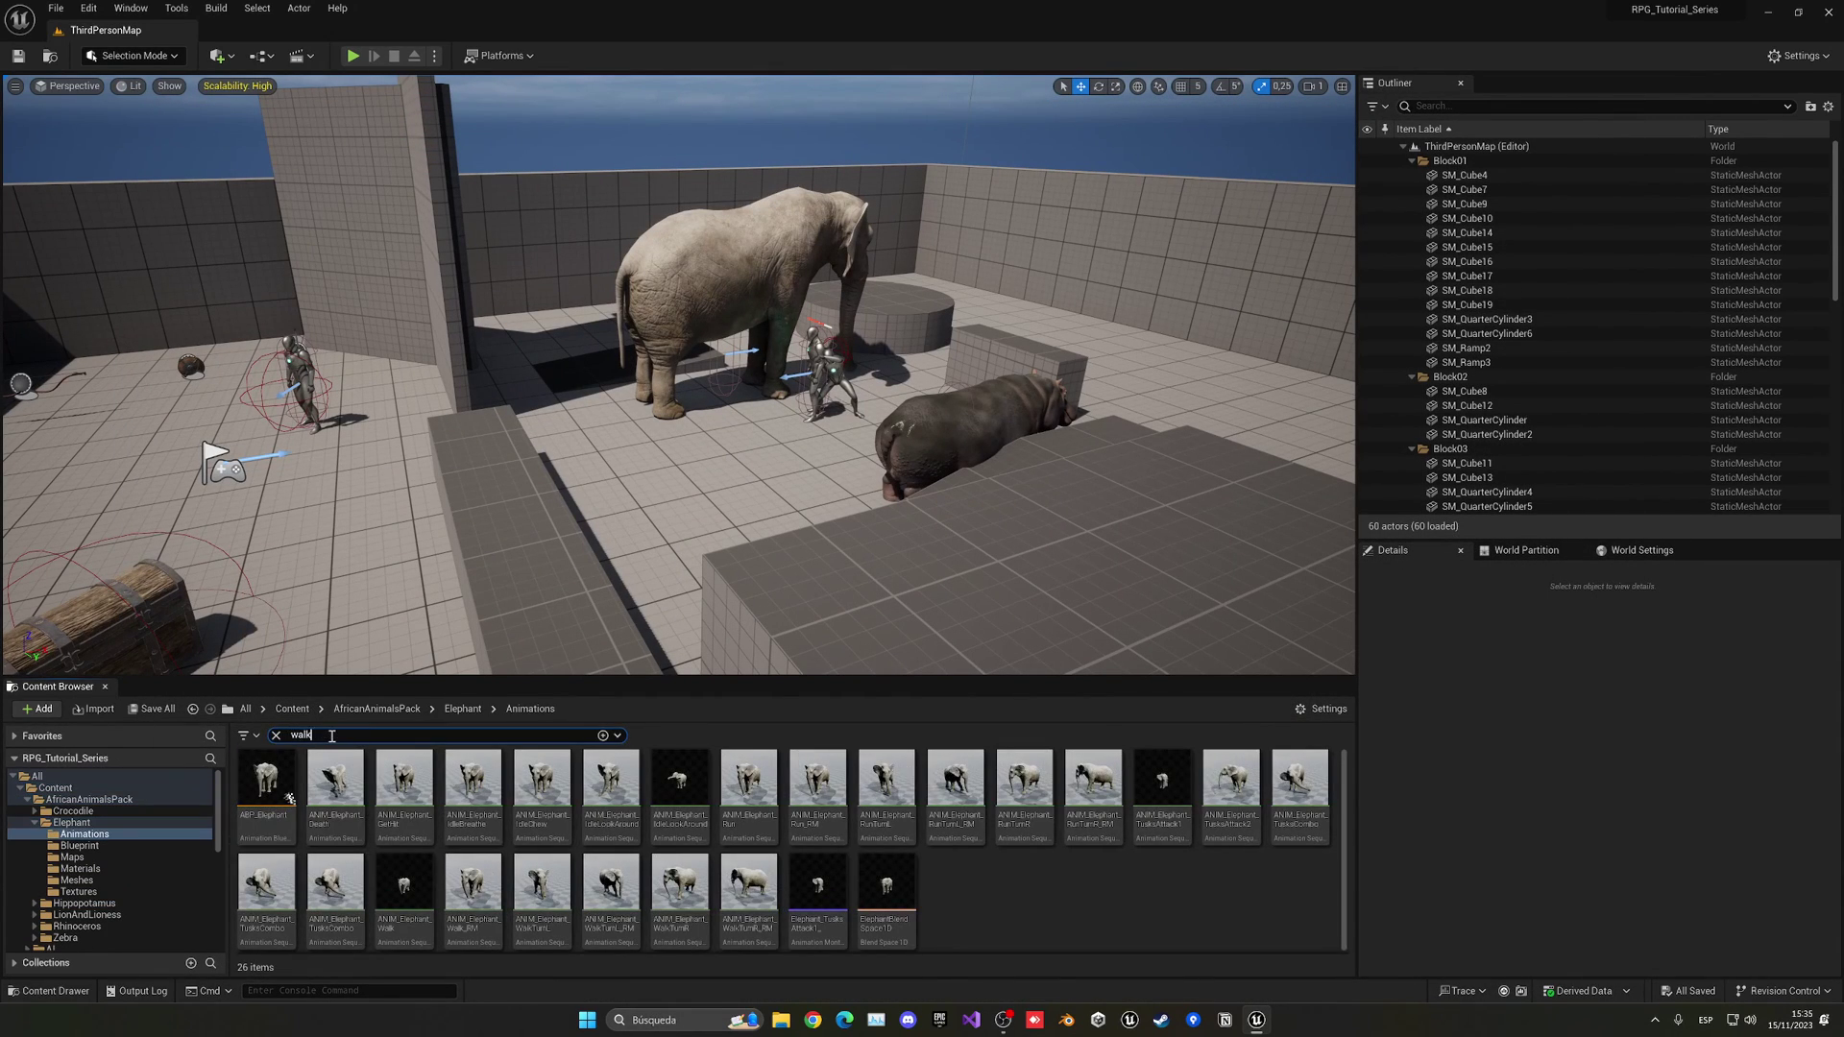
pyautogui.doubleClick(277, 772)
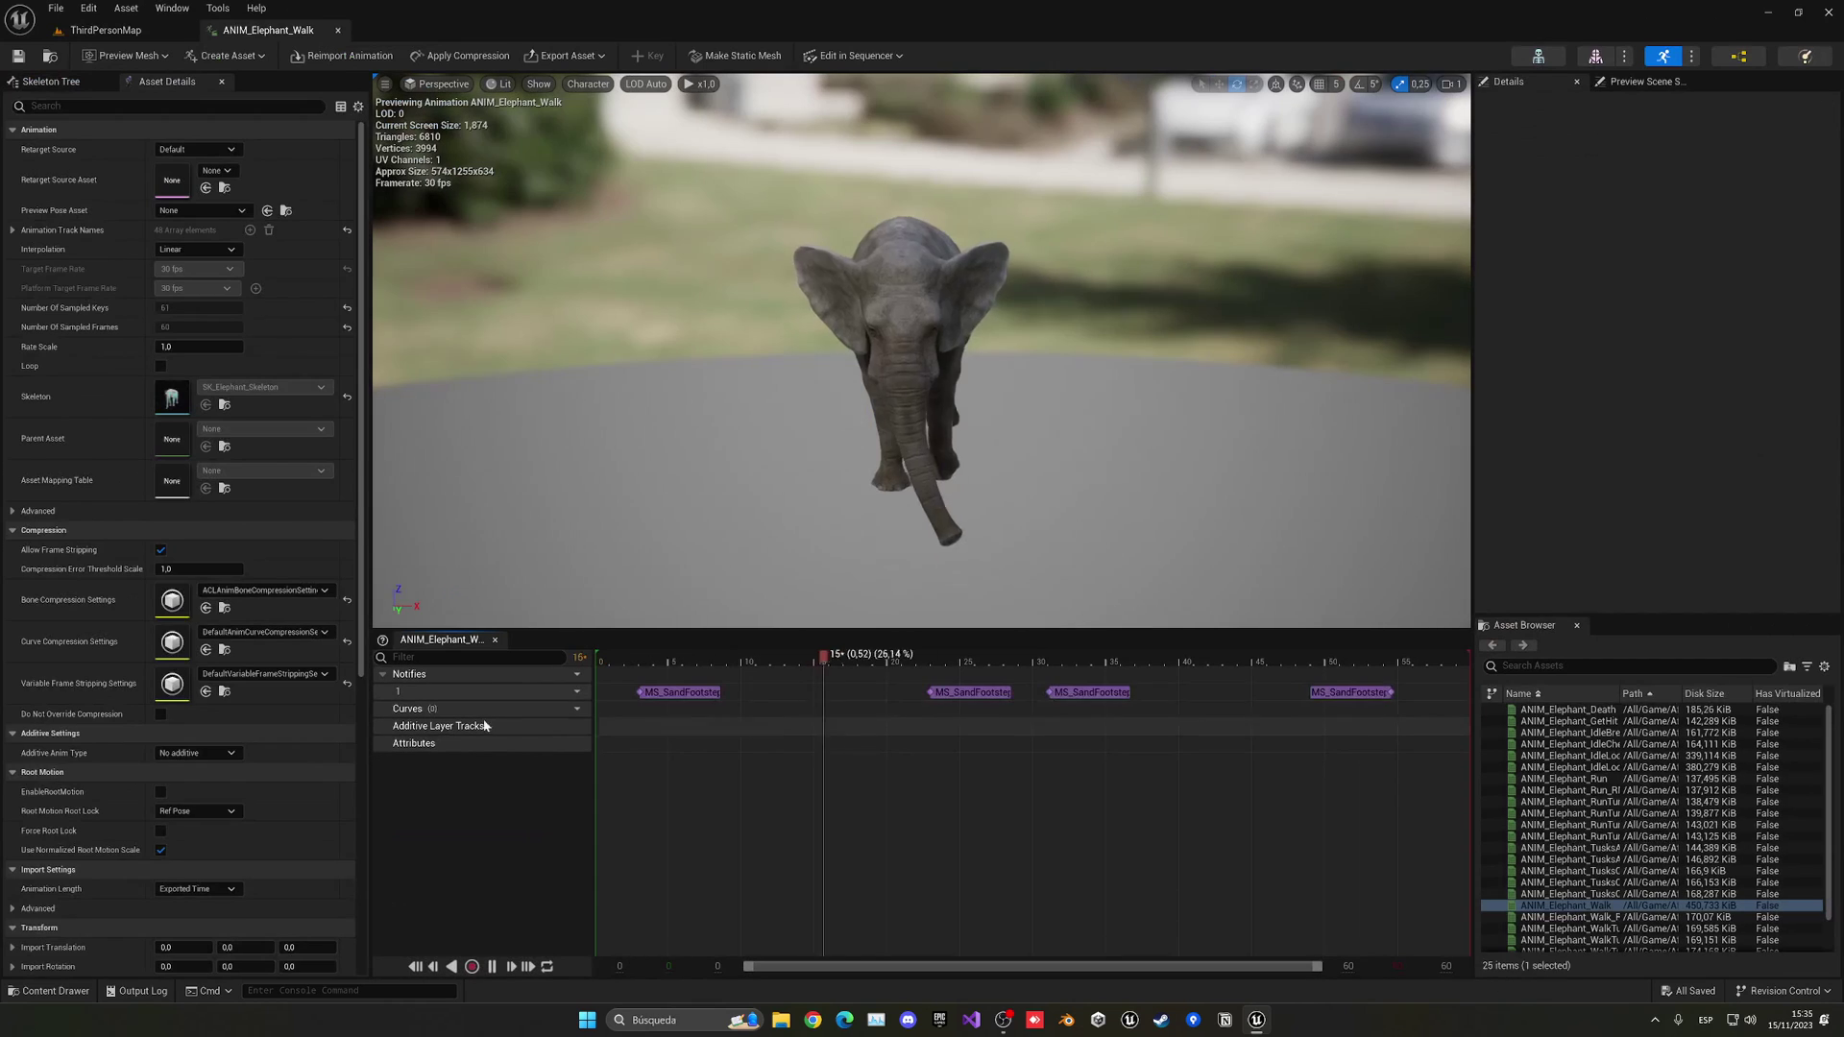
pyautogui.click(672, 692)
pyautogui.keyDown('ctrl'); pyautogui.click(965, 693); pyautogui.keyUp('ctrl')
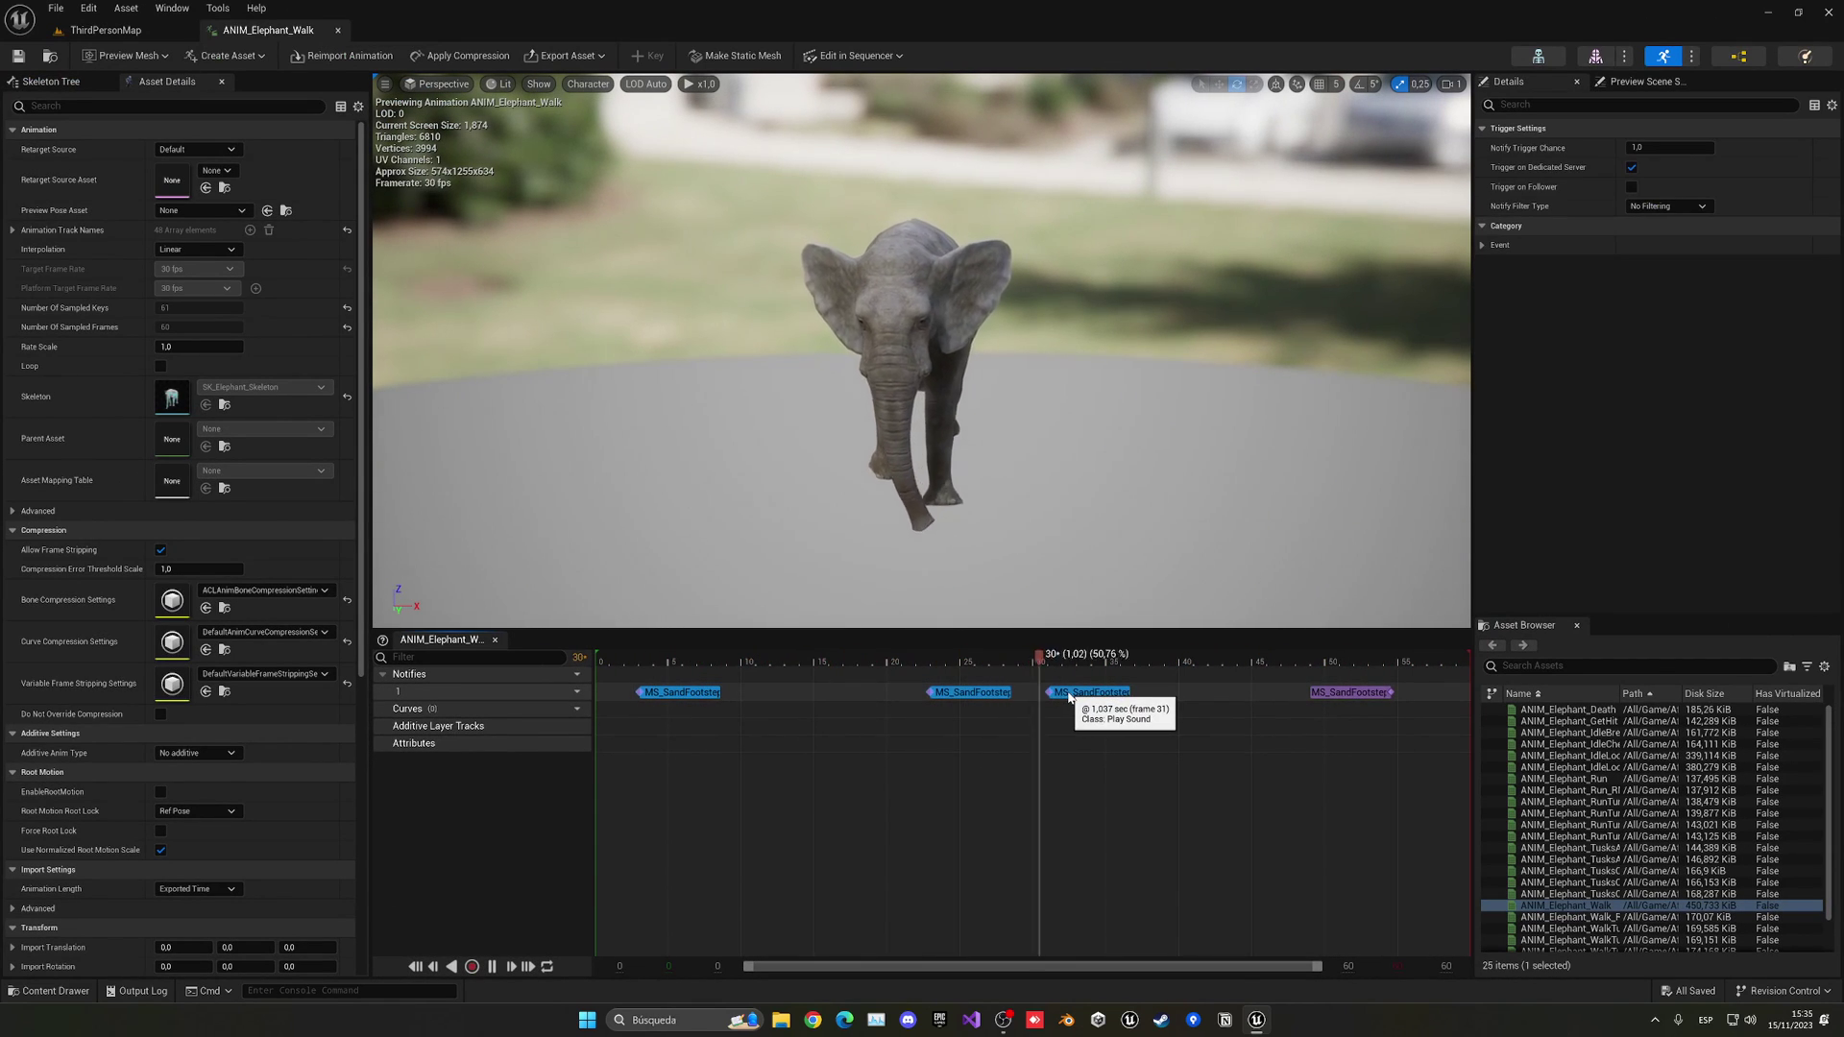
pyautogui.click(680, 692)
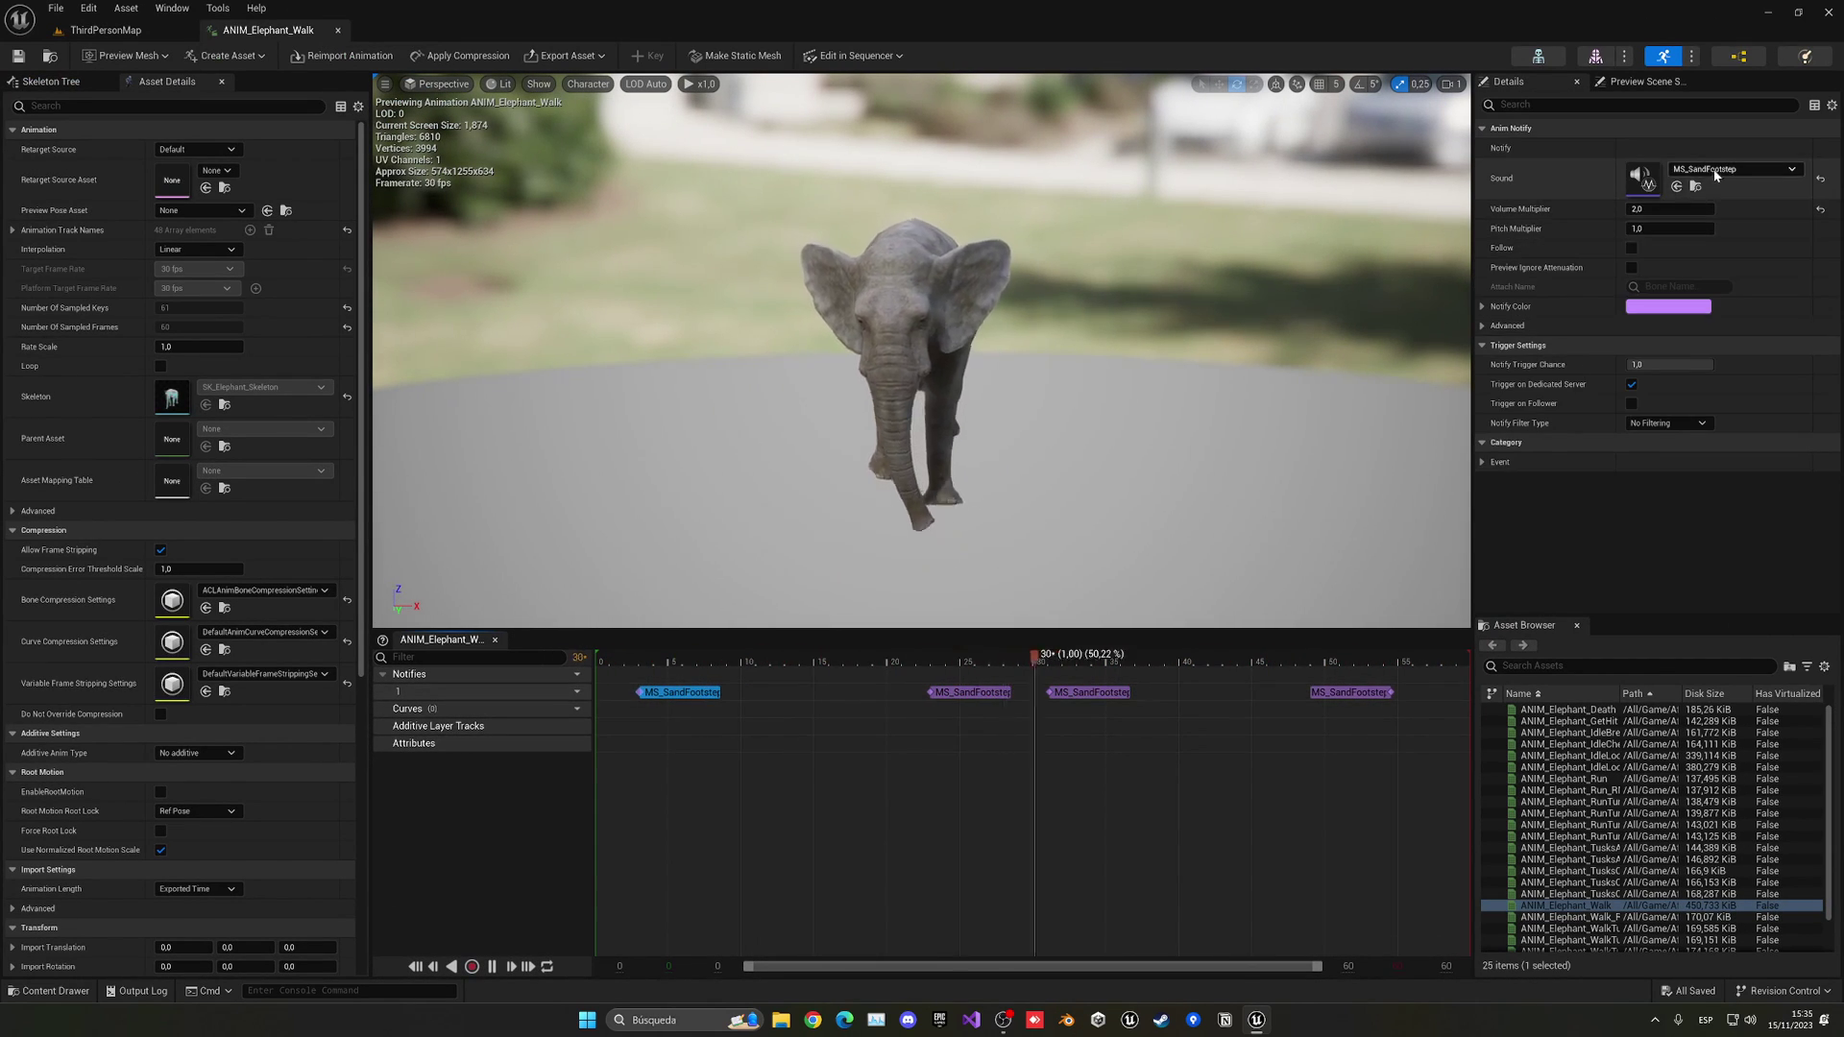
pyautogui.click(1715, 174)
pyautogui.click(1675, 482)
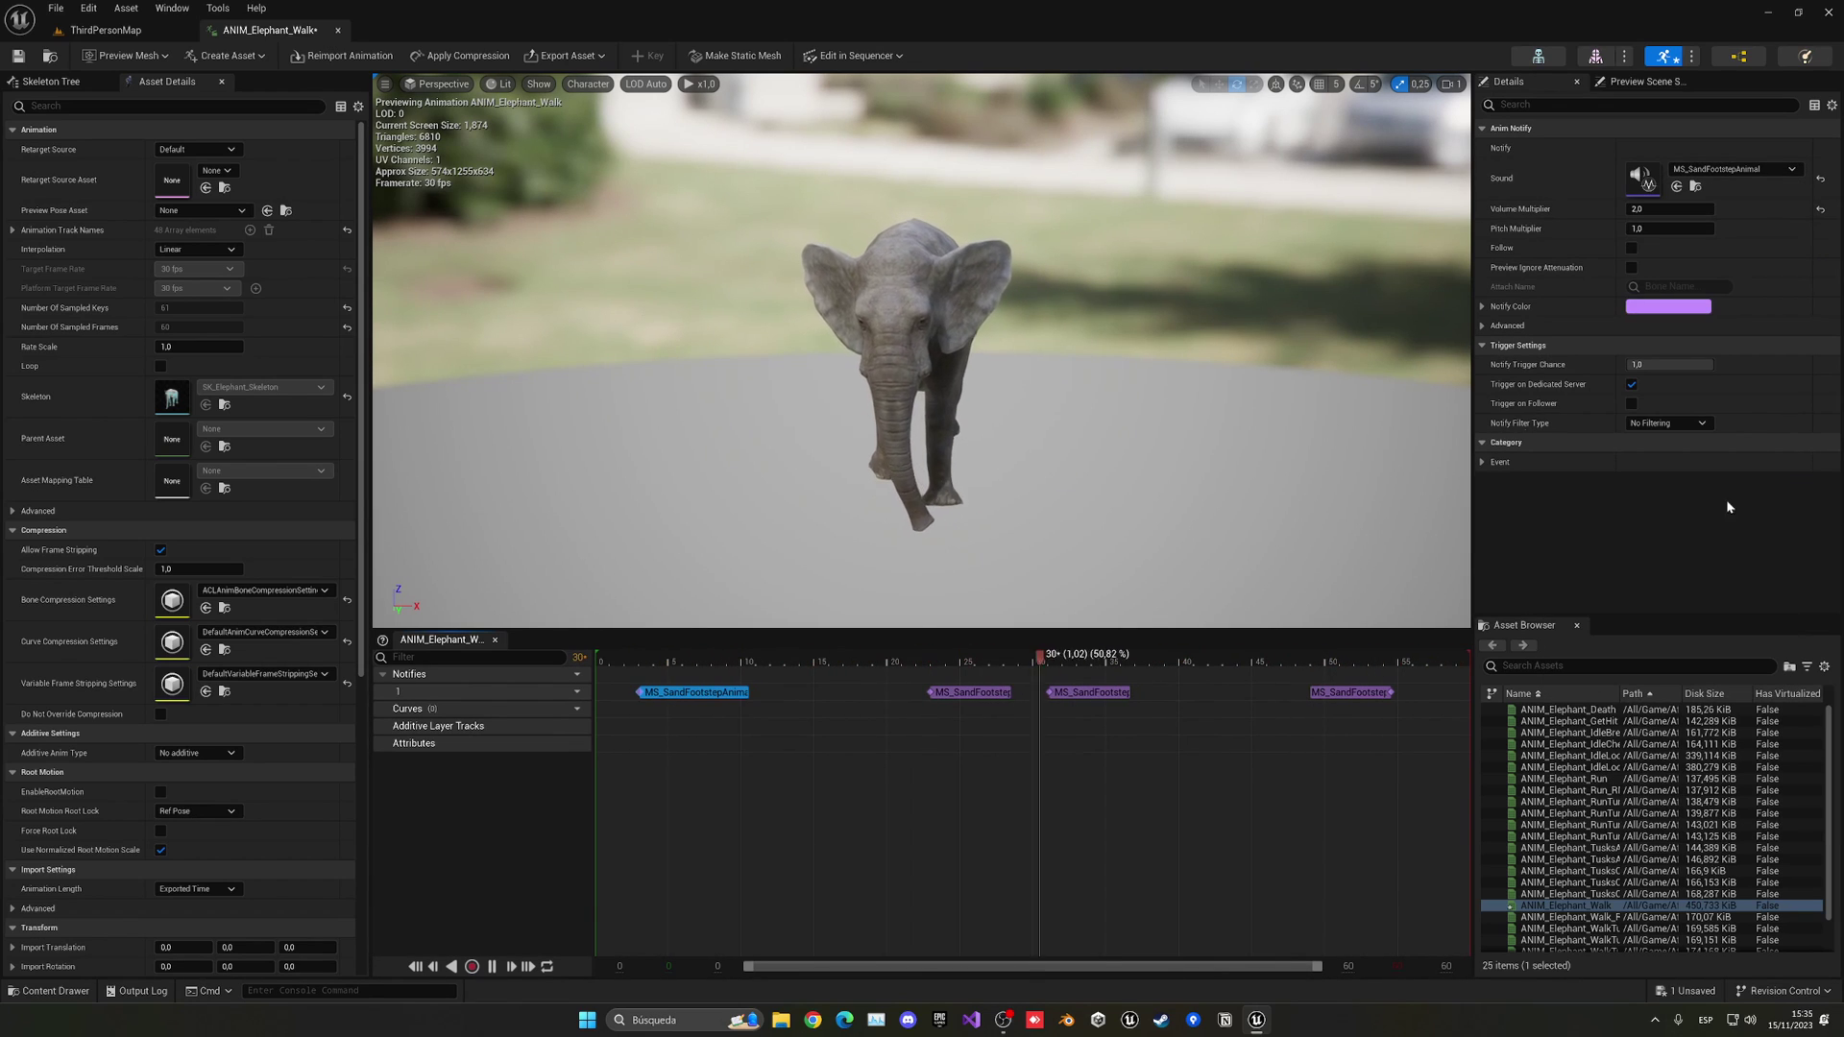
# Step: Set the sound of the three remaining elephant footstep notifies to MS_SandFootstepAnimal and save the animation
pyautogui.click(970, 692)
pyautogui.click(1724, 170)
pyautogui.click(1728, 528)
pyautogui.click(1088, 693)
pyautogui.click(1719, 171)
pyautogui.click(1754, 521)
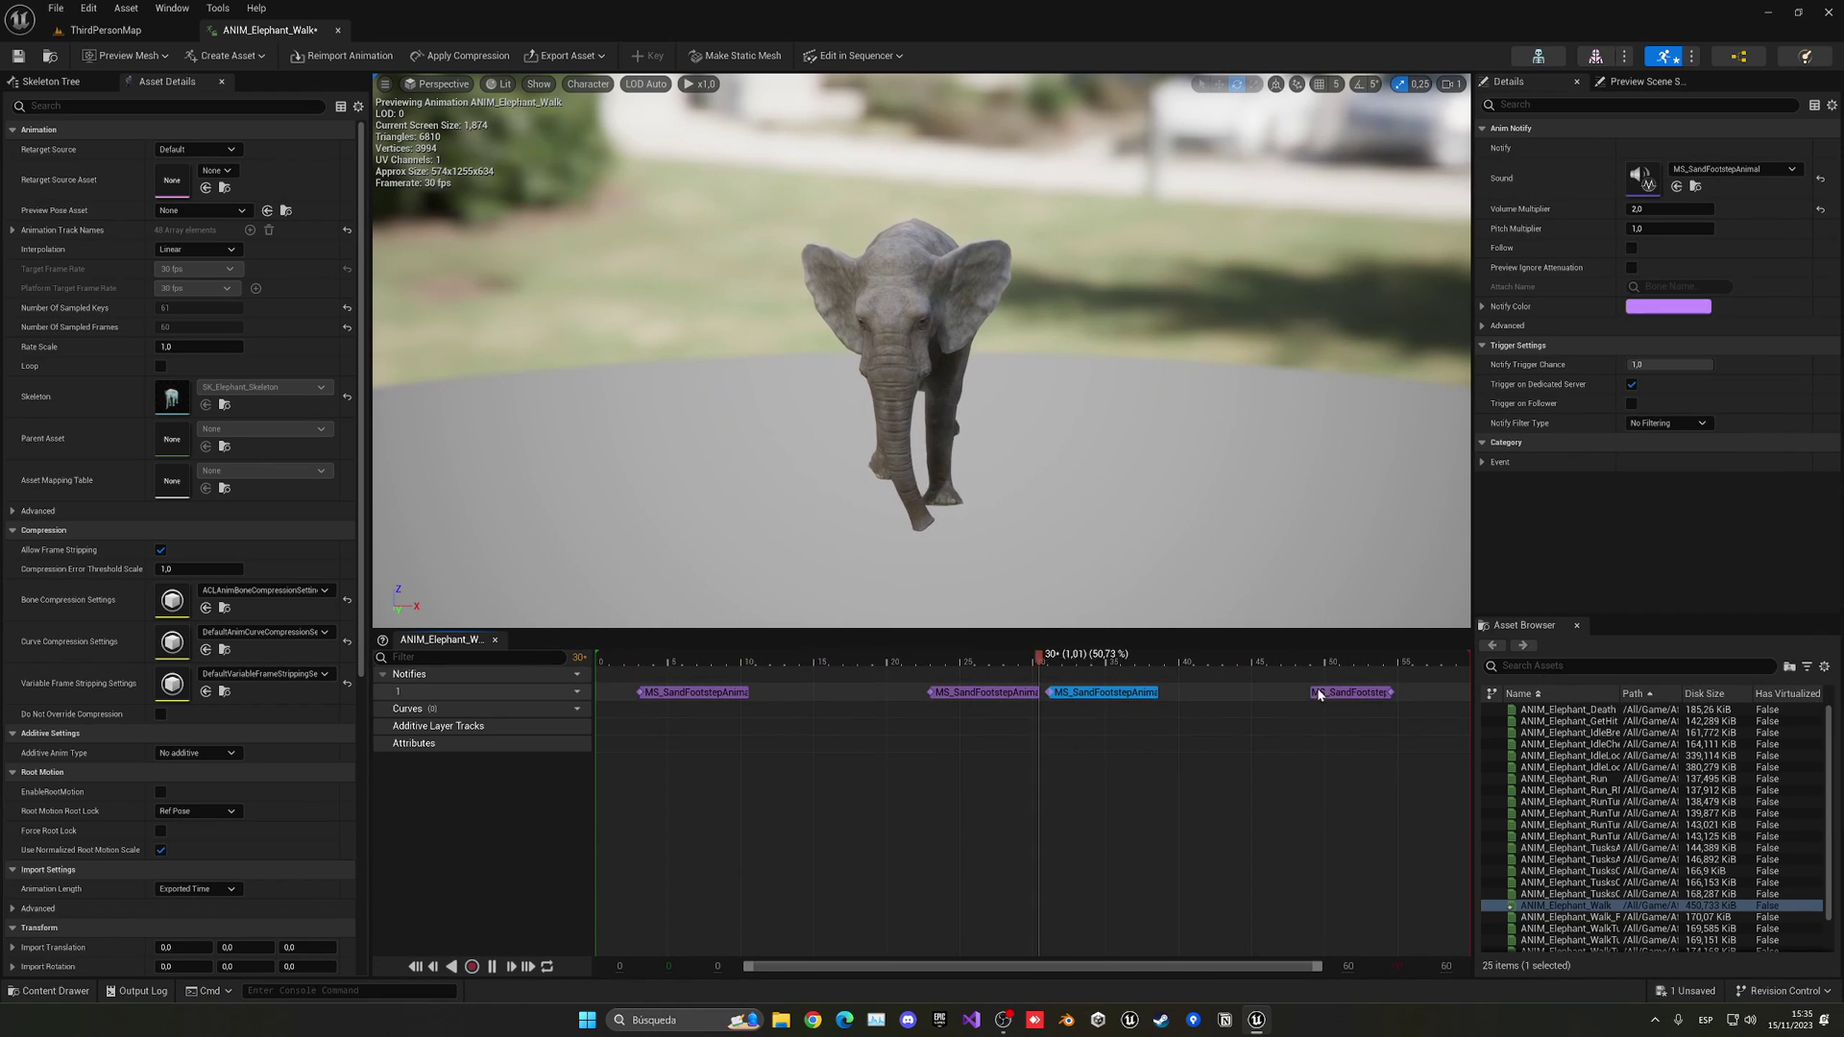
pyautogui.click(1325, 693)
pyautogui.click(1724, 170)
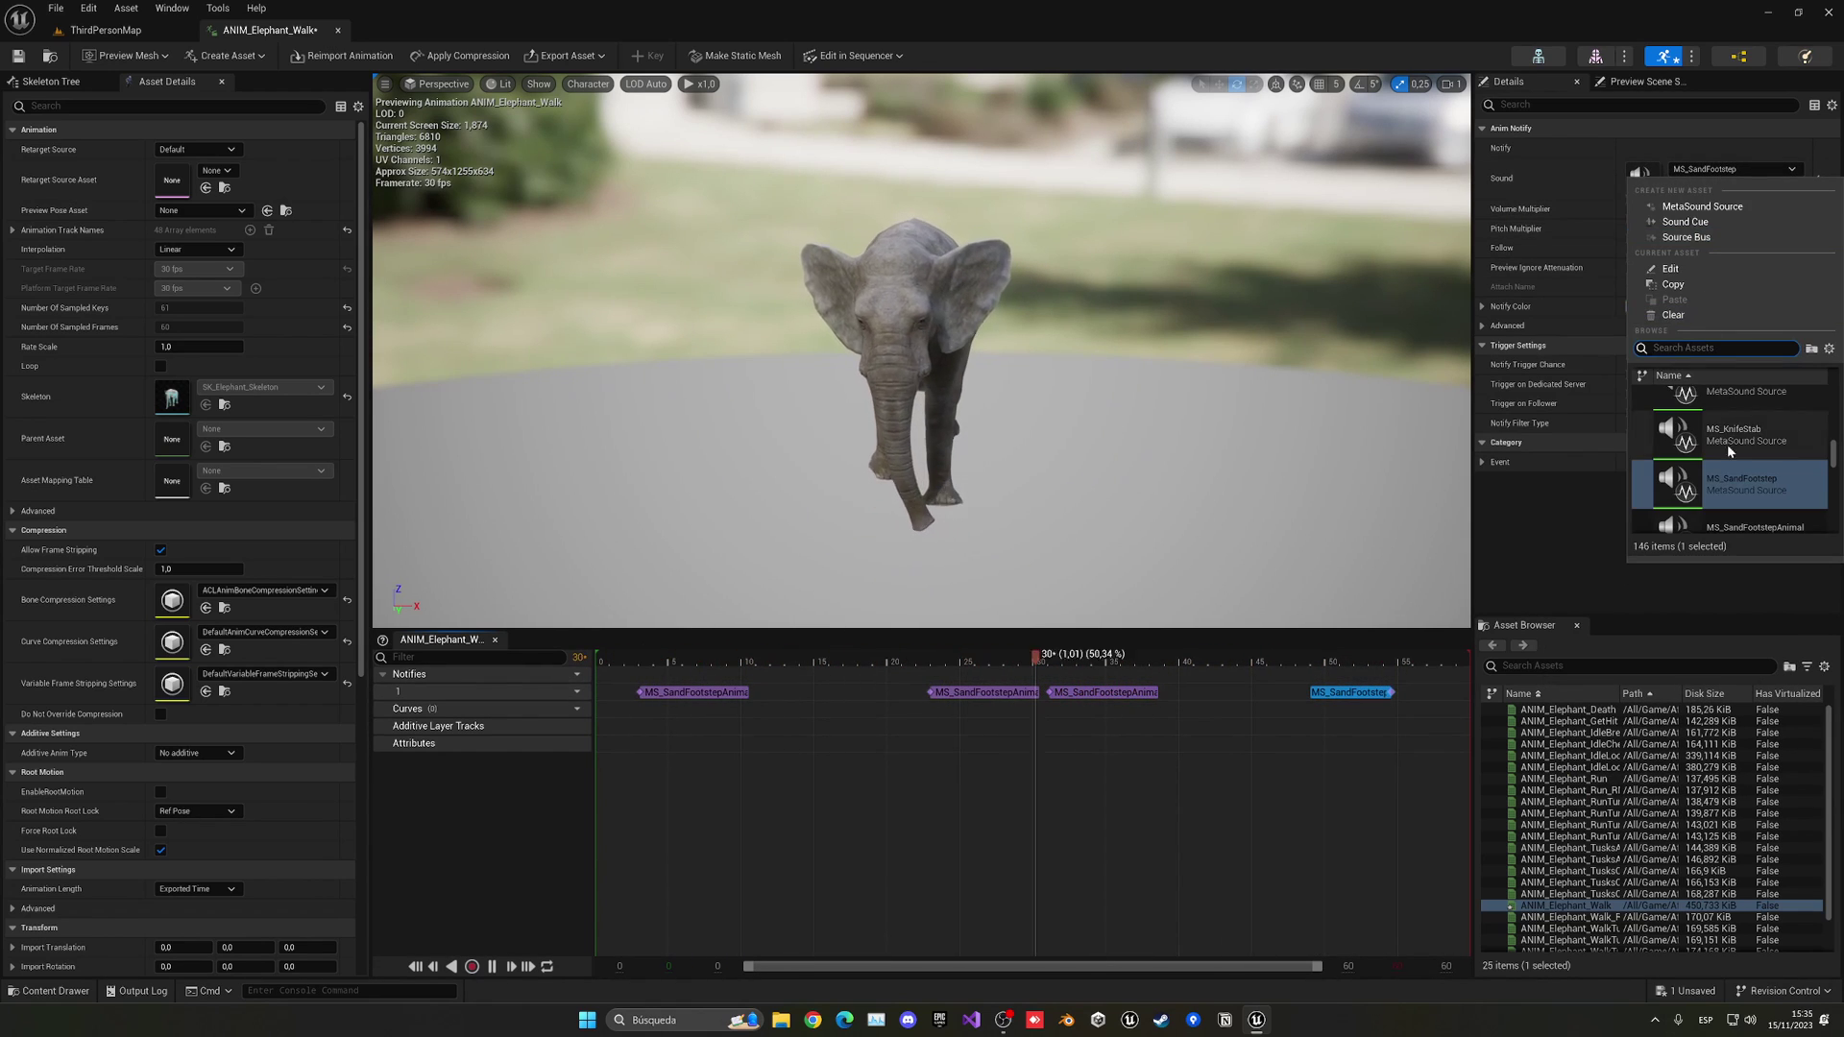
pyautogui.click(1754, 526)
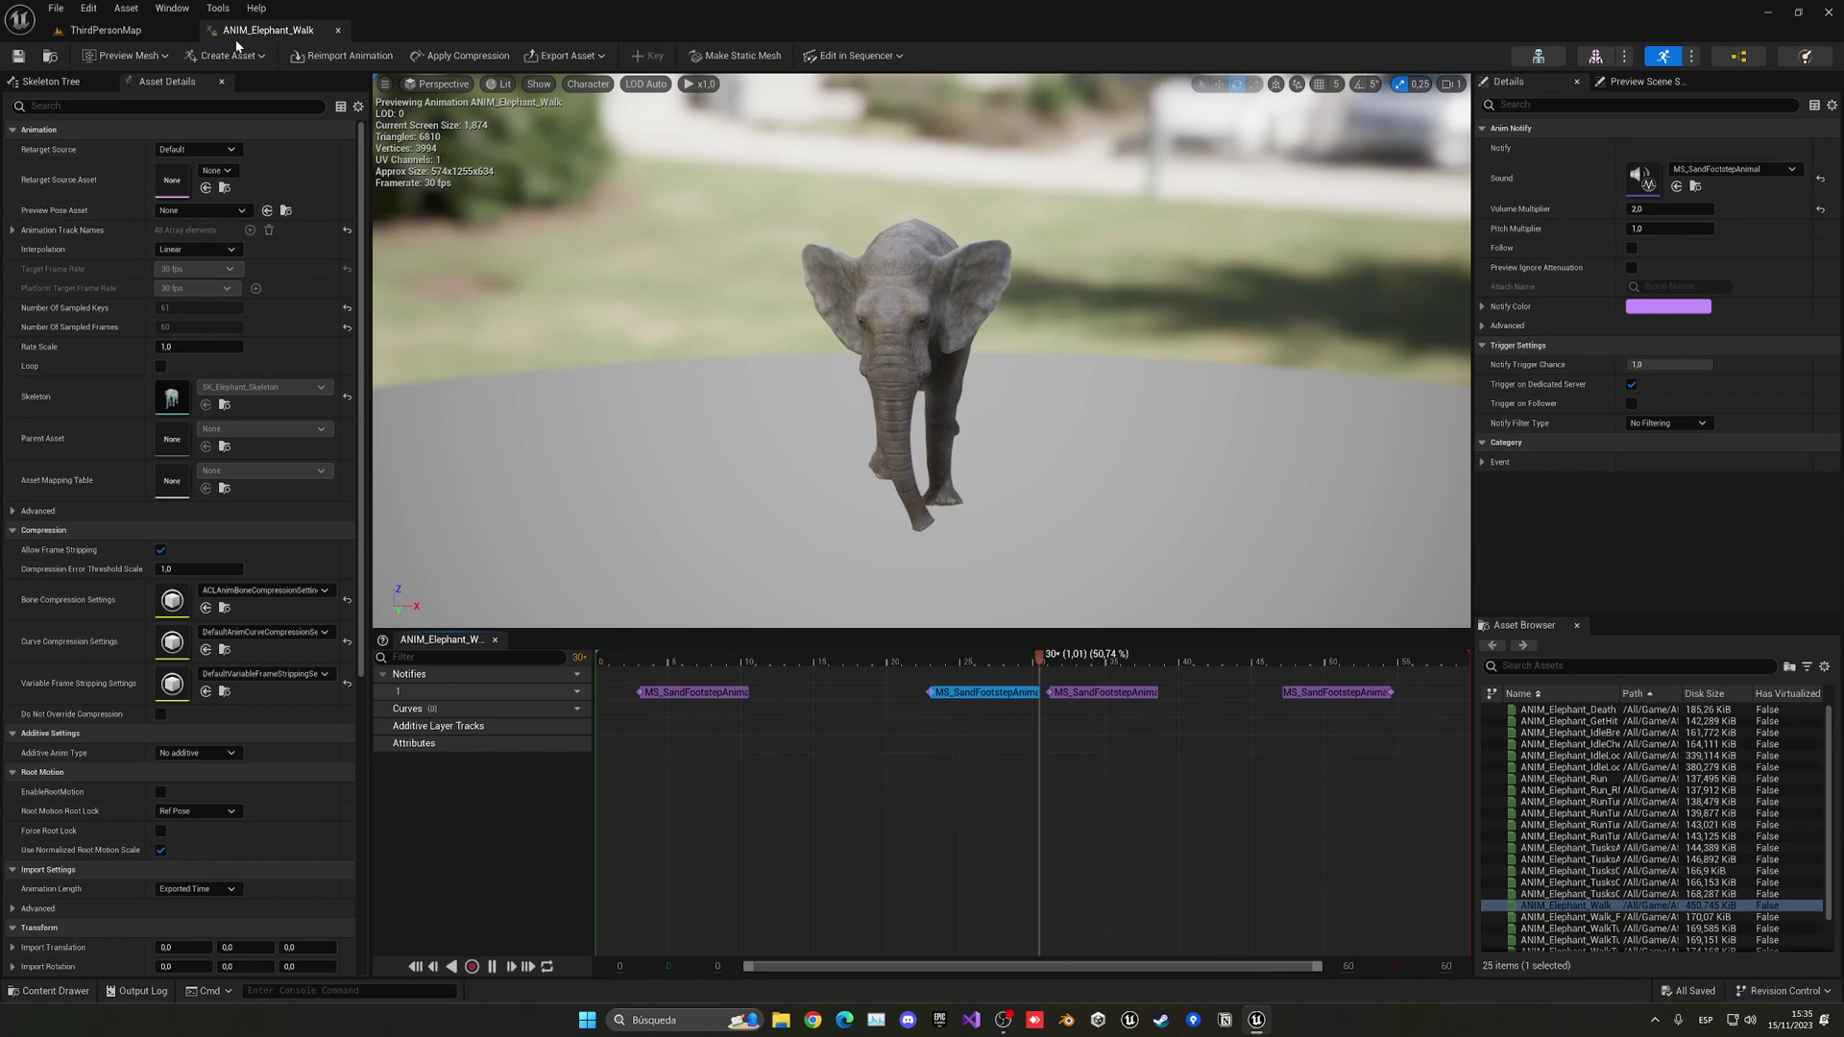
# Step: Play-test ThirdPersonMap to hear the elephant's footsteps with the new attenuation, then stop the session
pyautogui.click(96, 30)
pyautogui.click(353, 55)
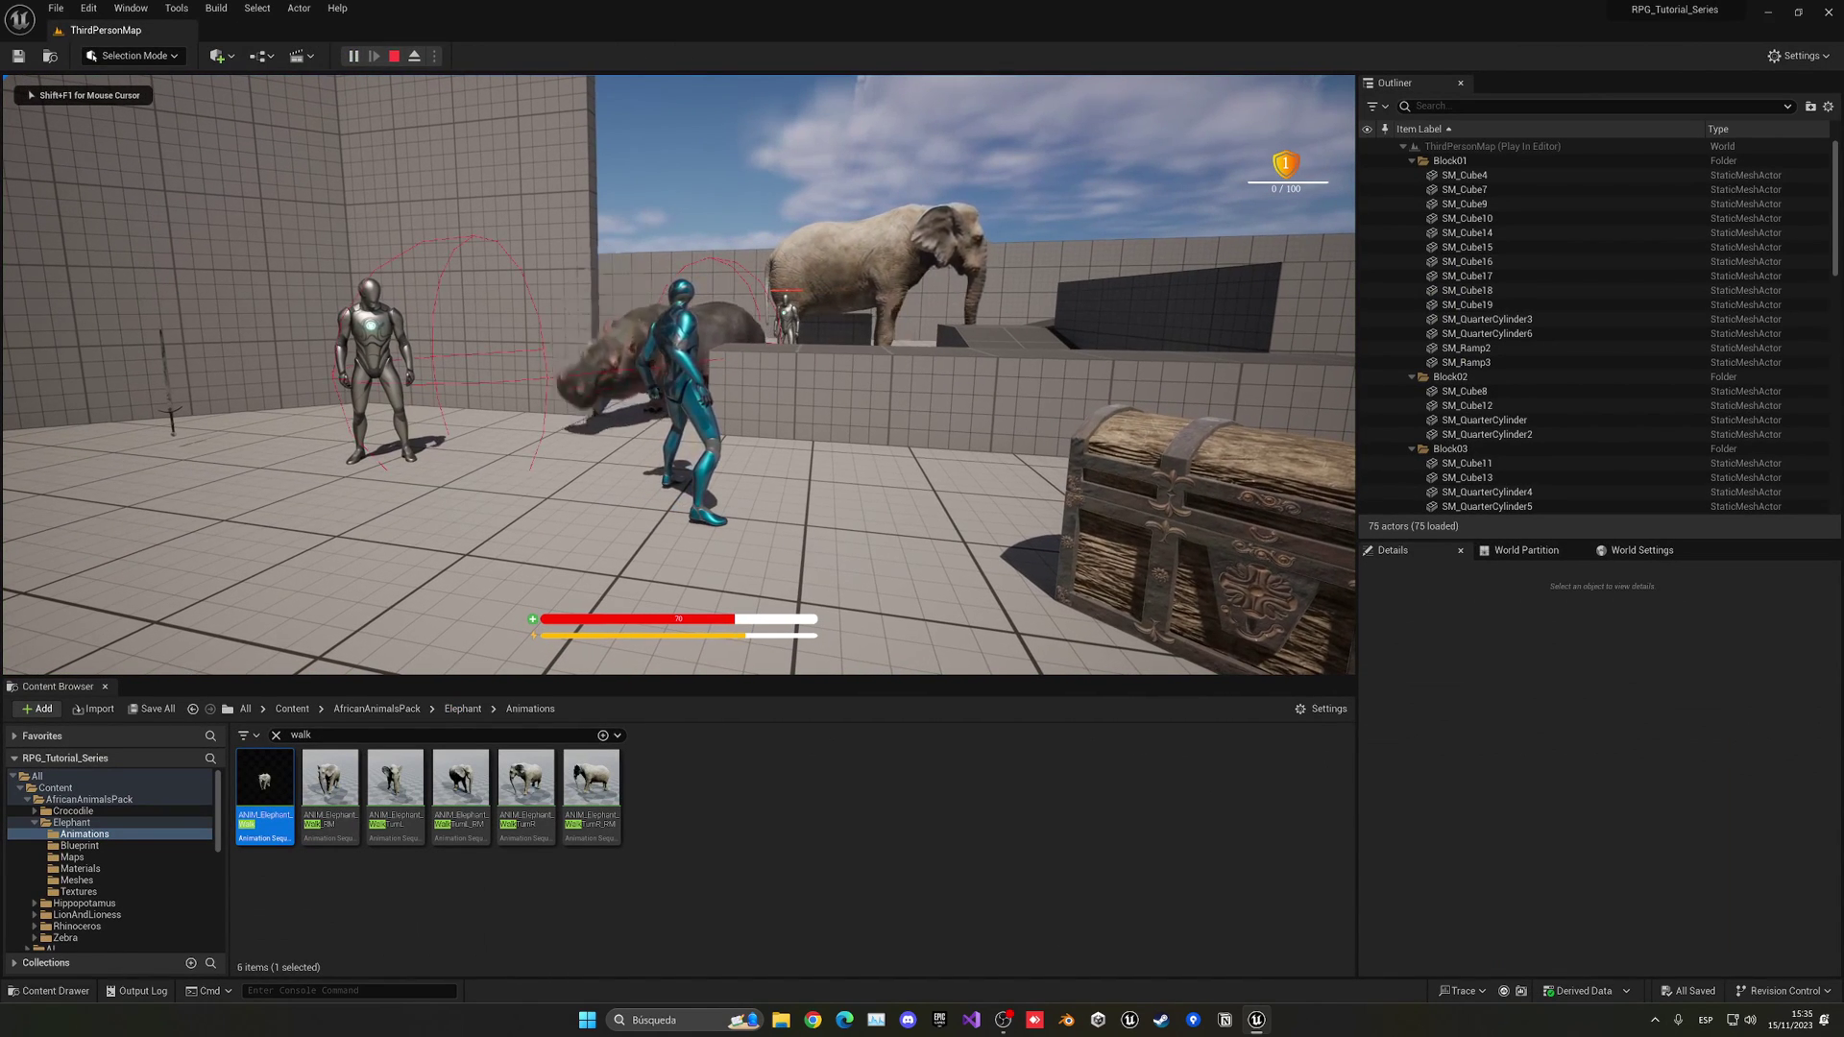
pyautogui.press('Escape')
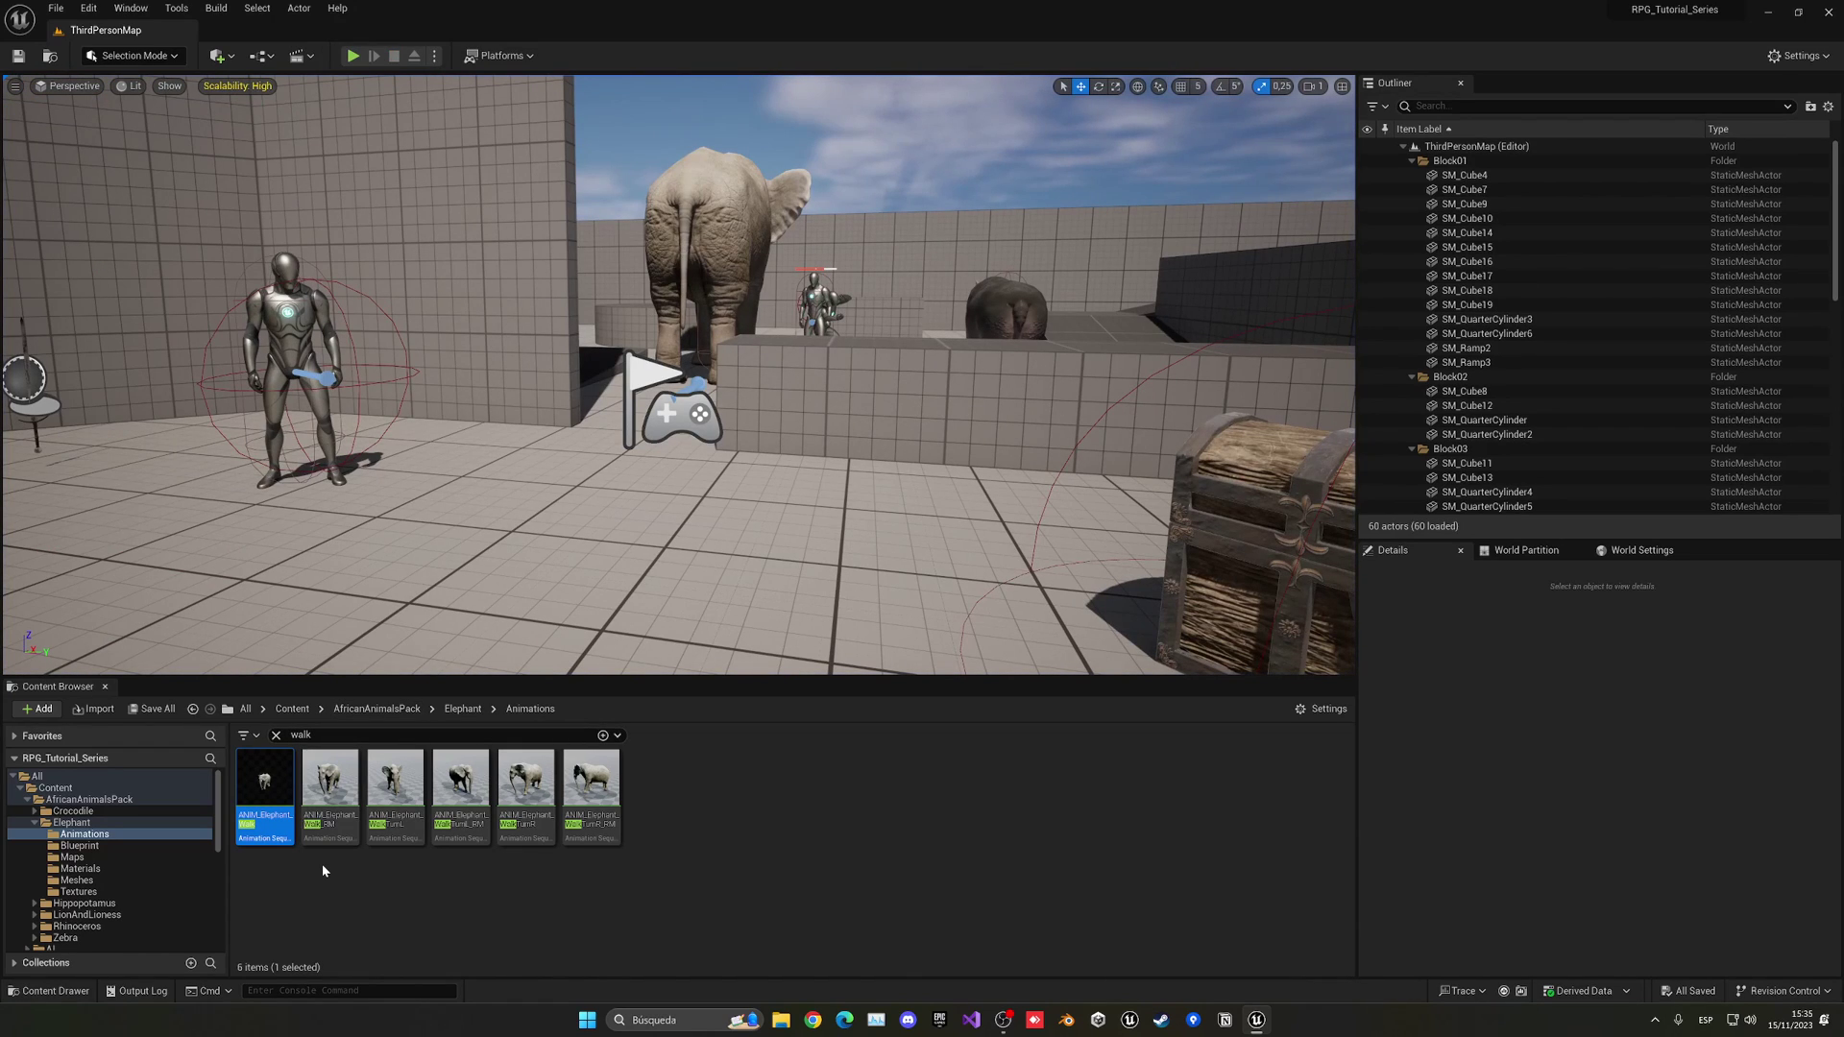
# Step: Find the hippo's walk animation in the Hippopotamus Animations folder, open ANIM_Hippopotamus_Walk and dock its editor in the main window
pyautogui.click(276, 736)
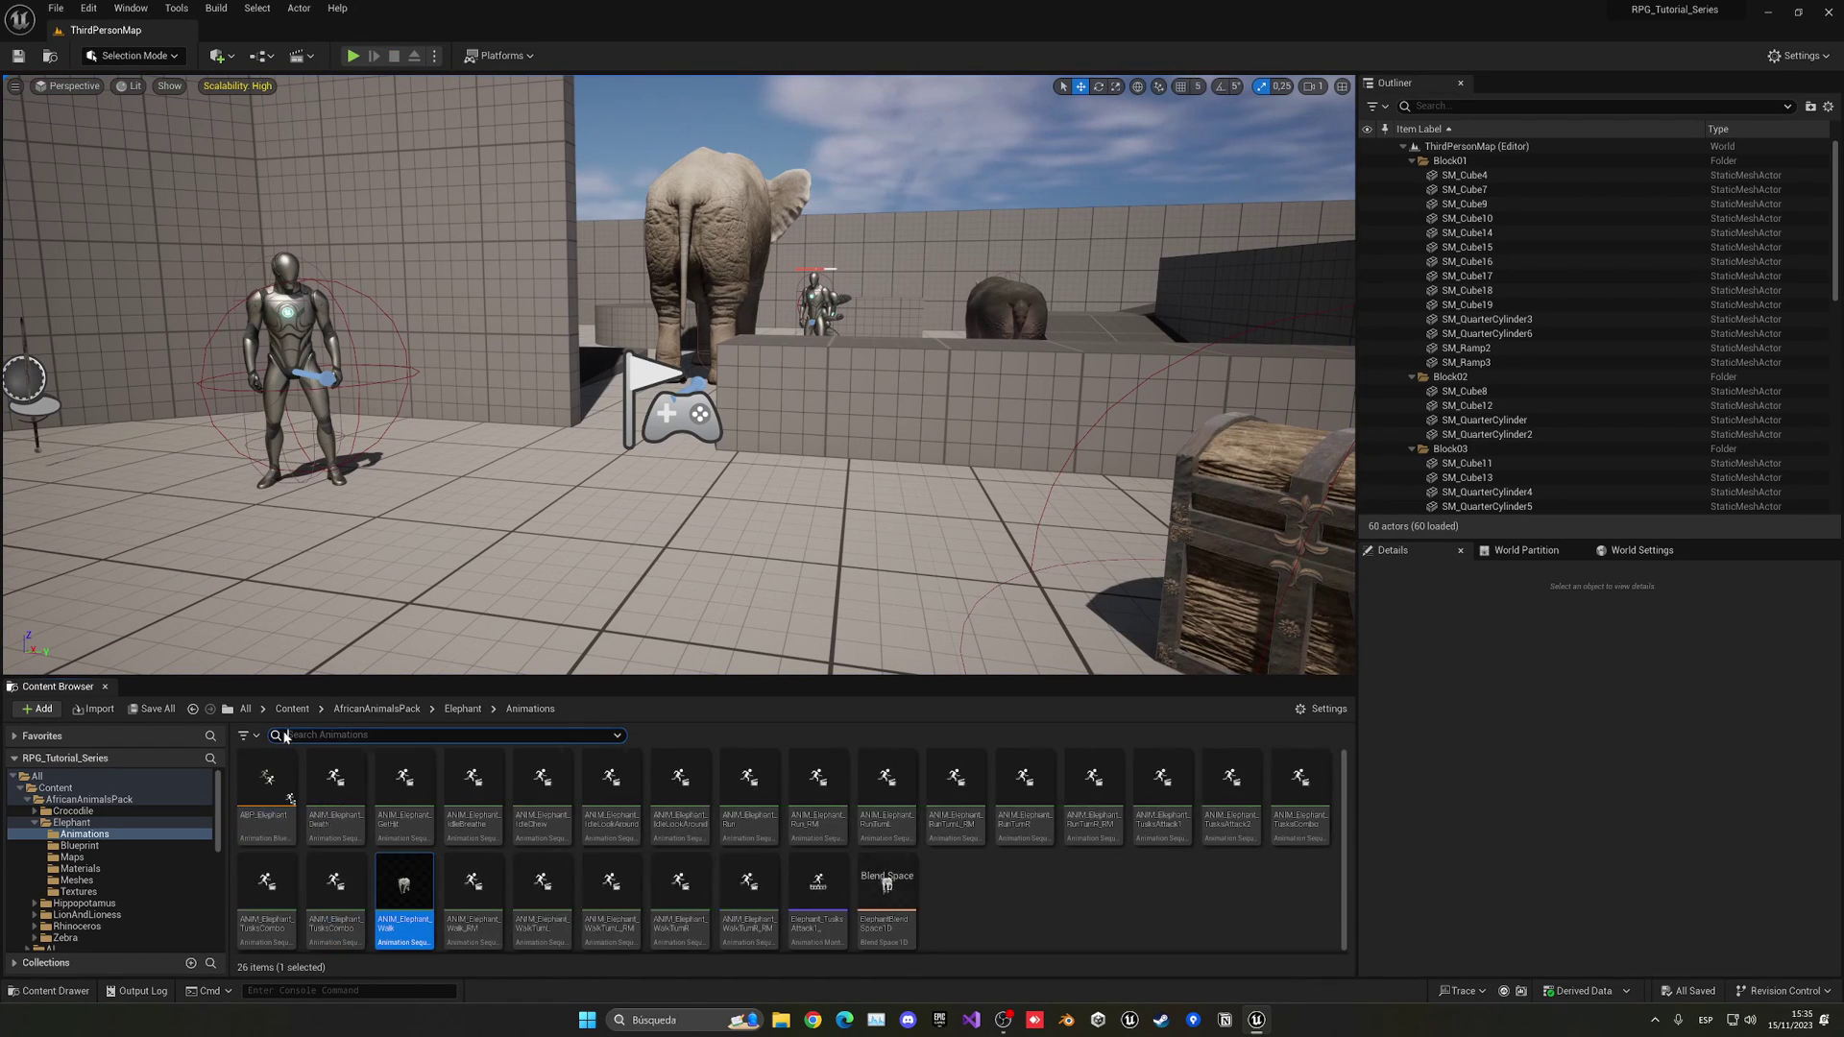
pyautogui.write('hi')
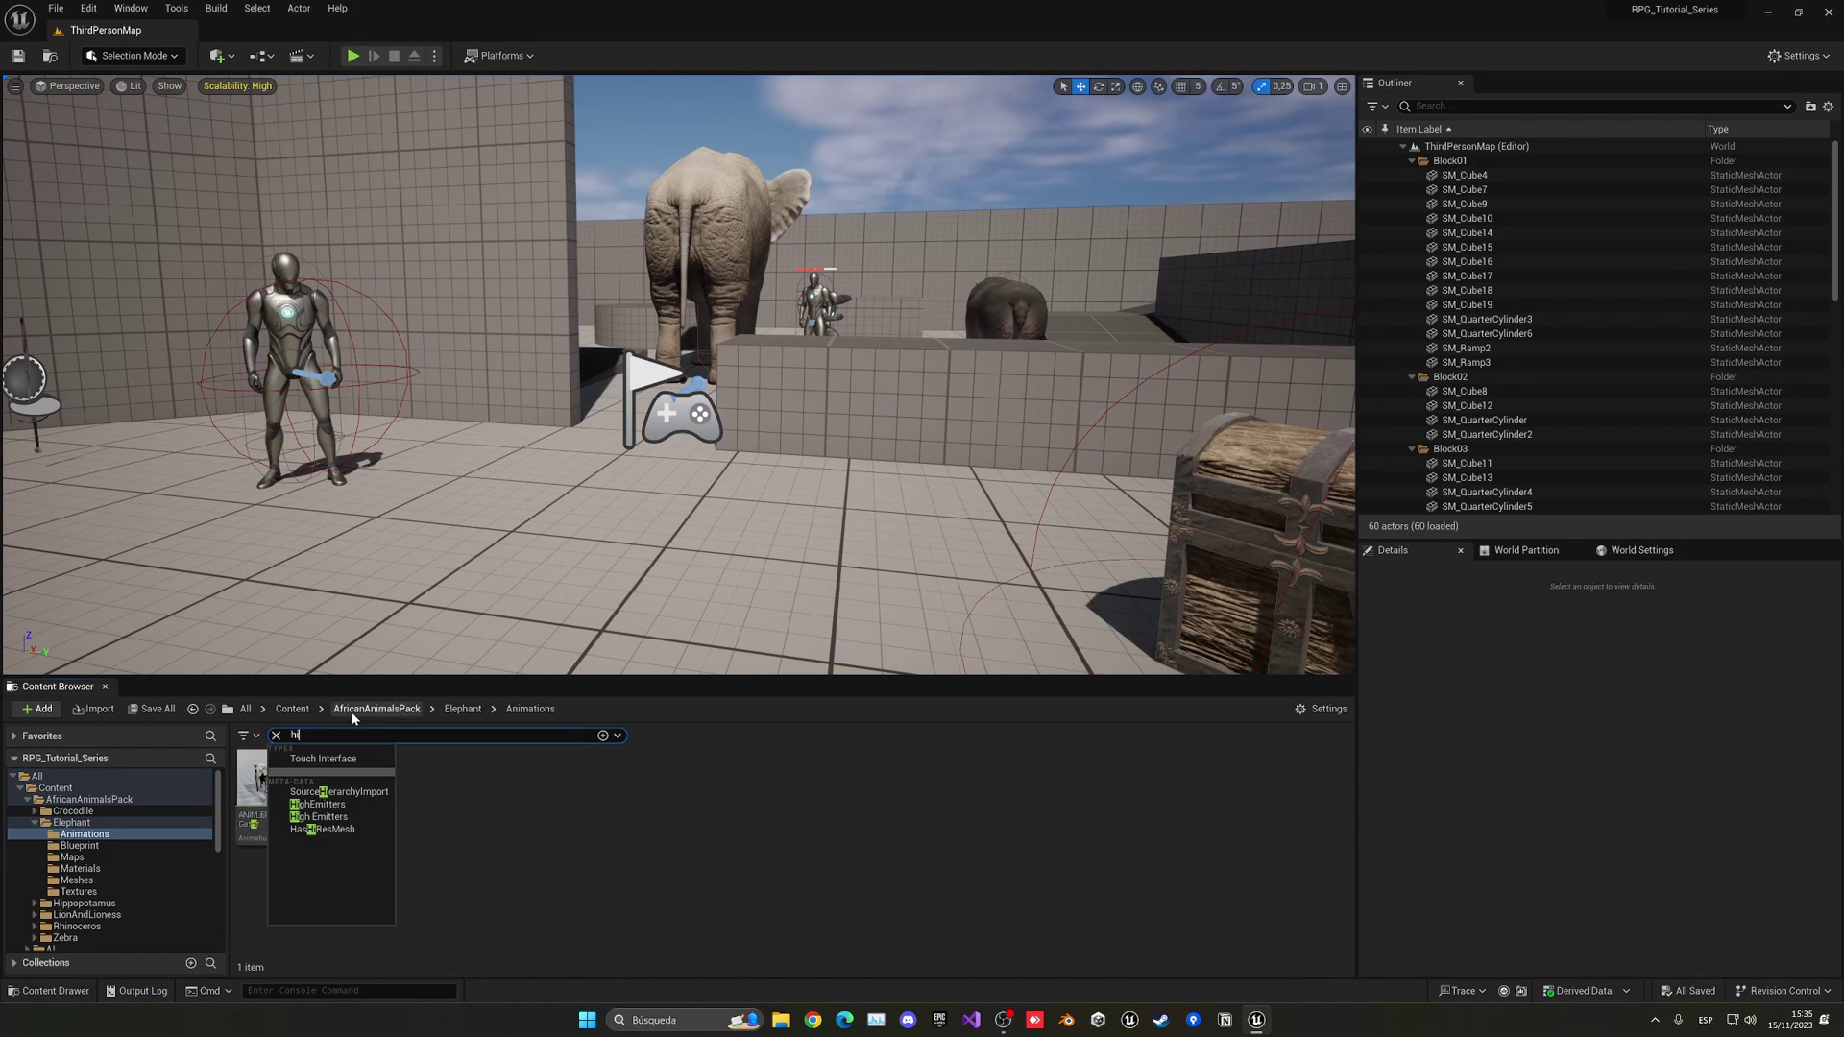
pyautogui.click(354, 714)
pyautogui.click(277, 736)
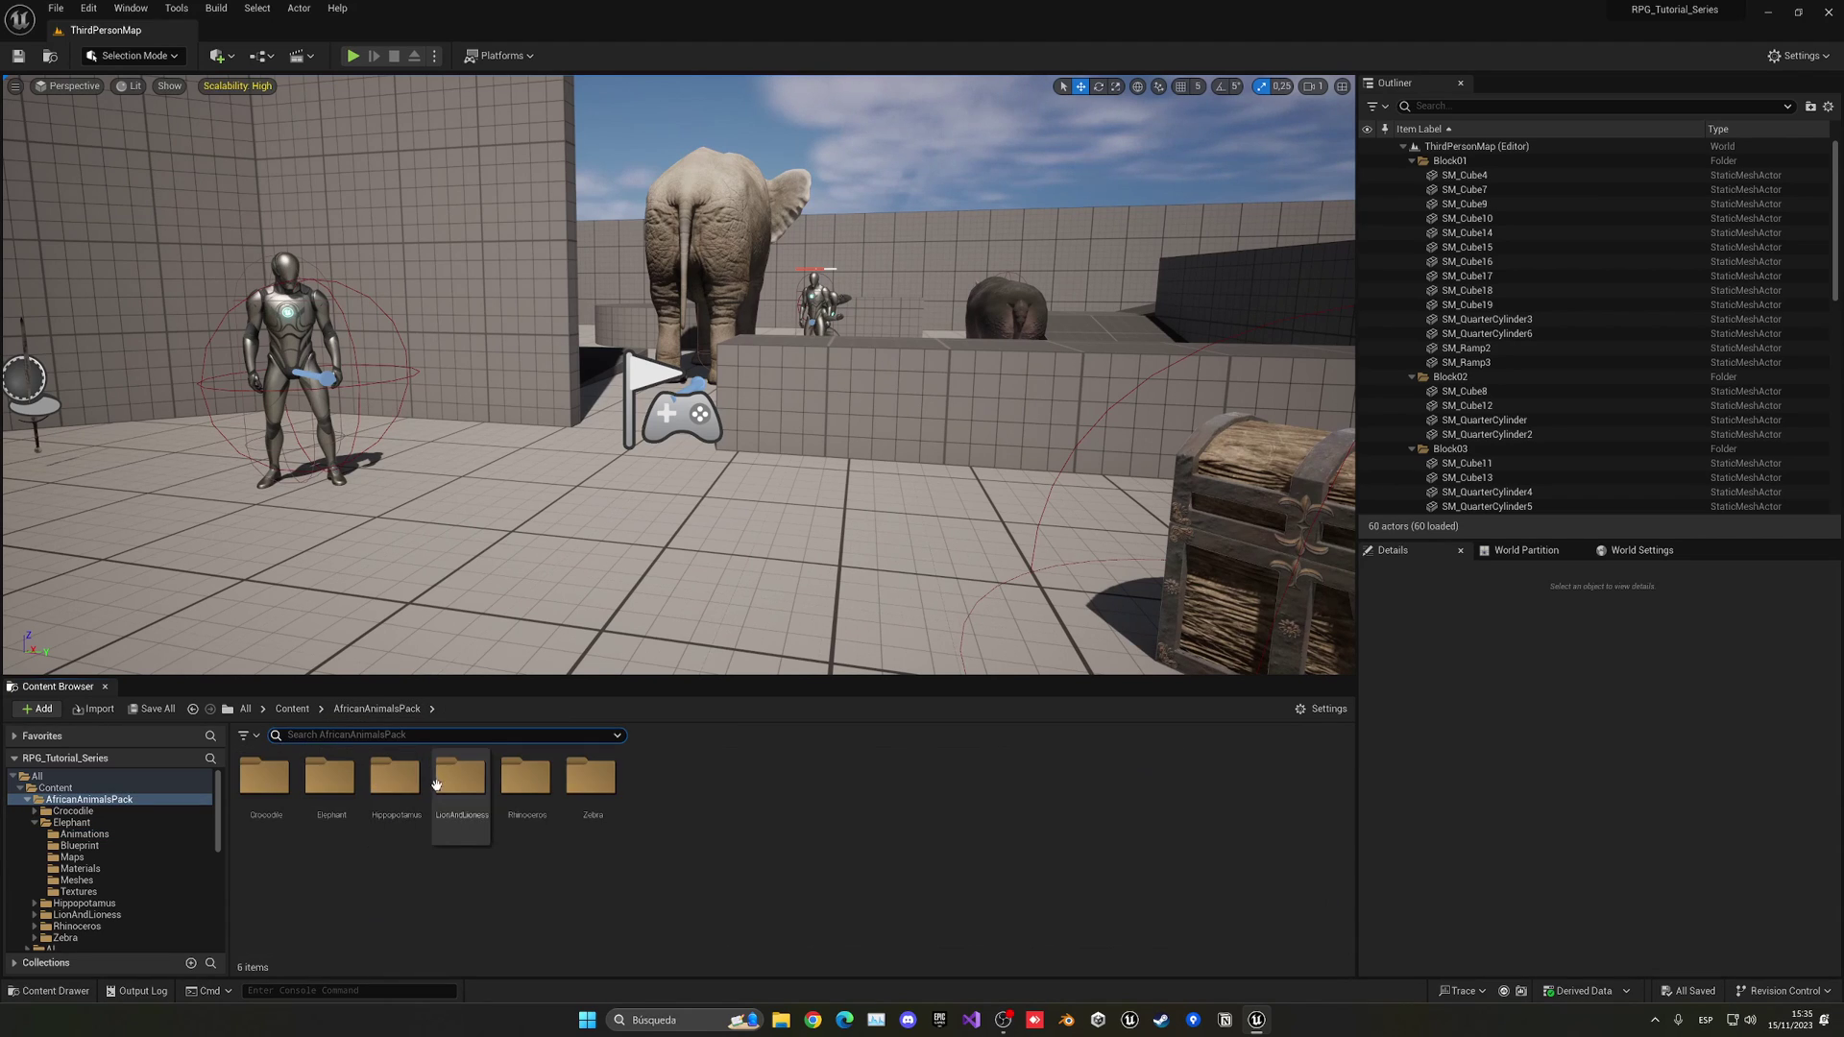
pyautogui.doubleClick(373, 815)
pyautogui.doubleClick(267, 779)
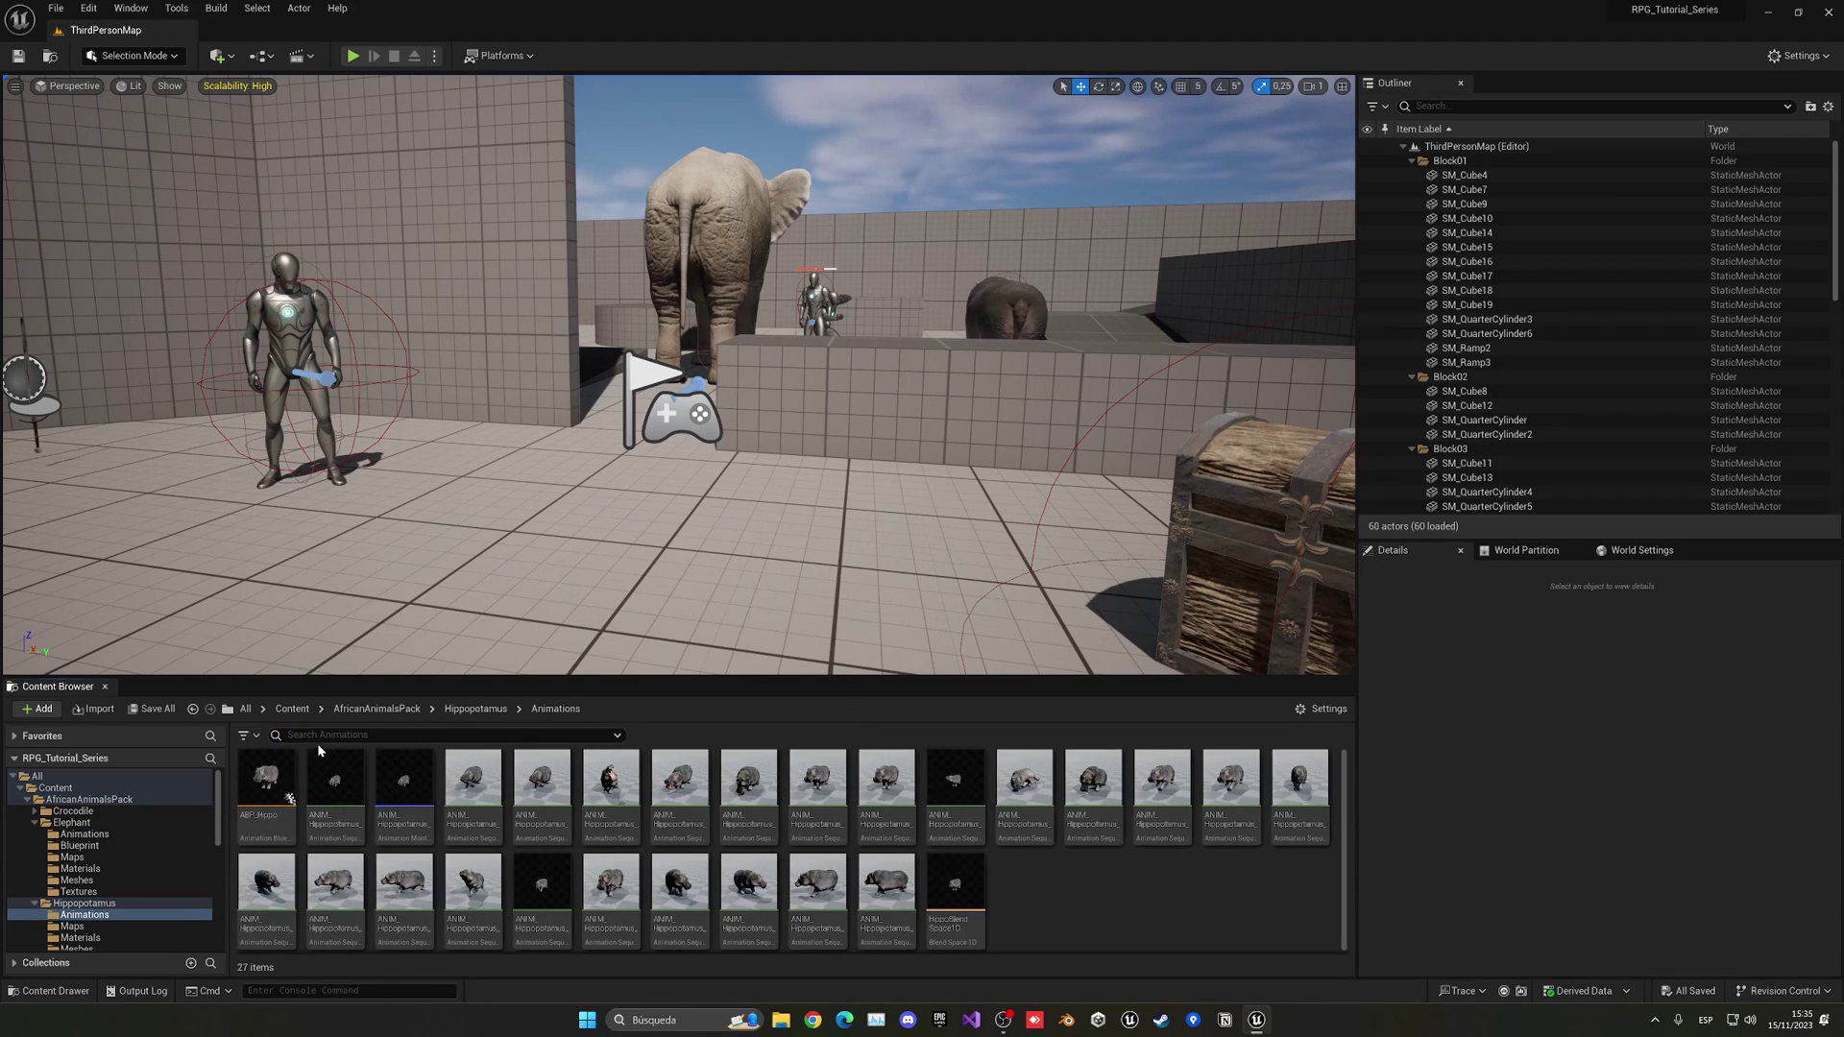
pyautogui.write('walk')
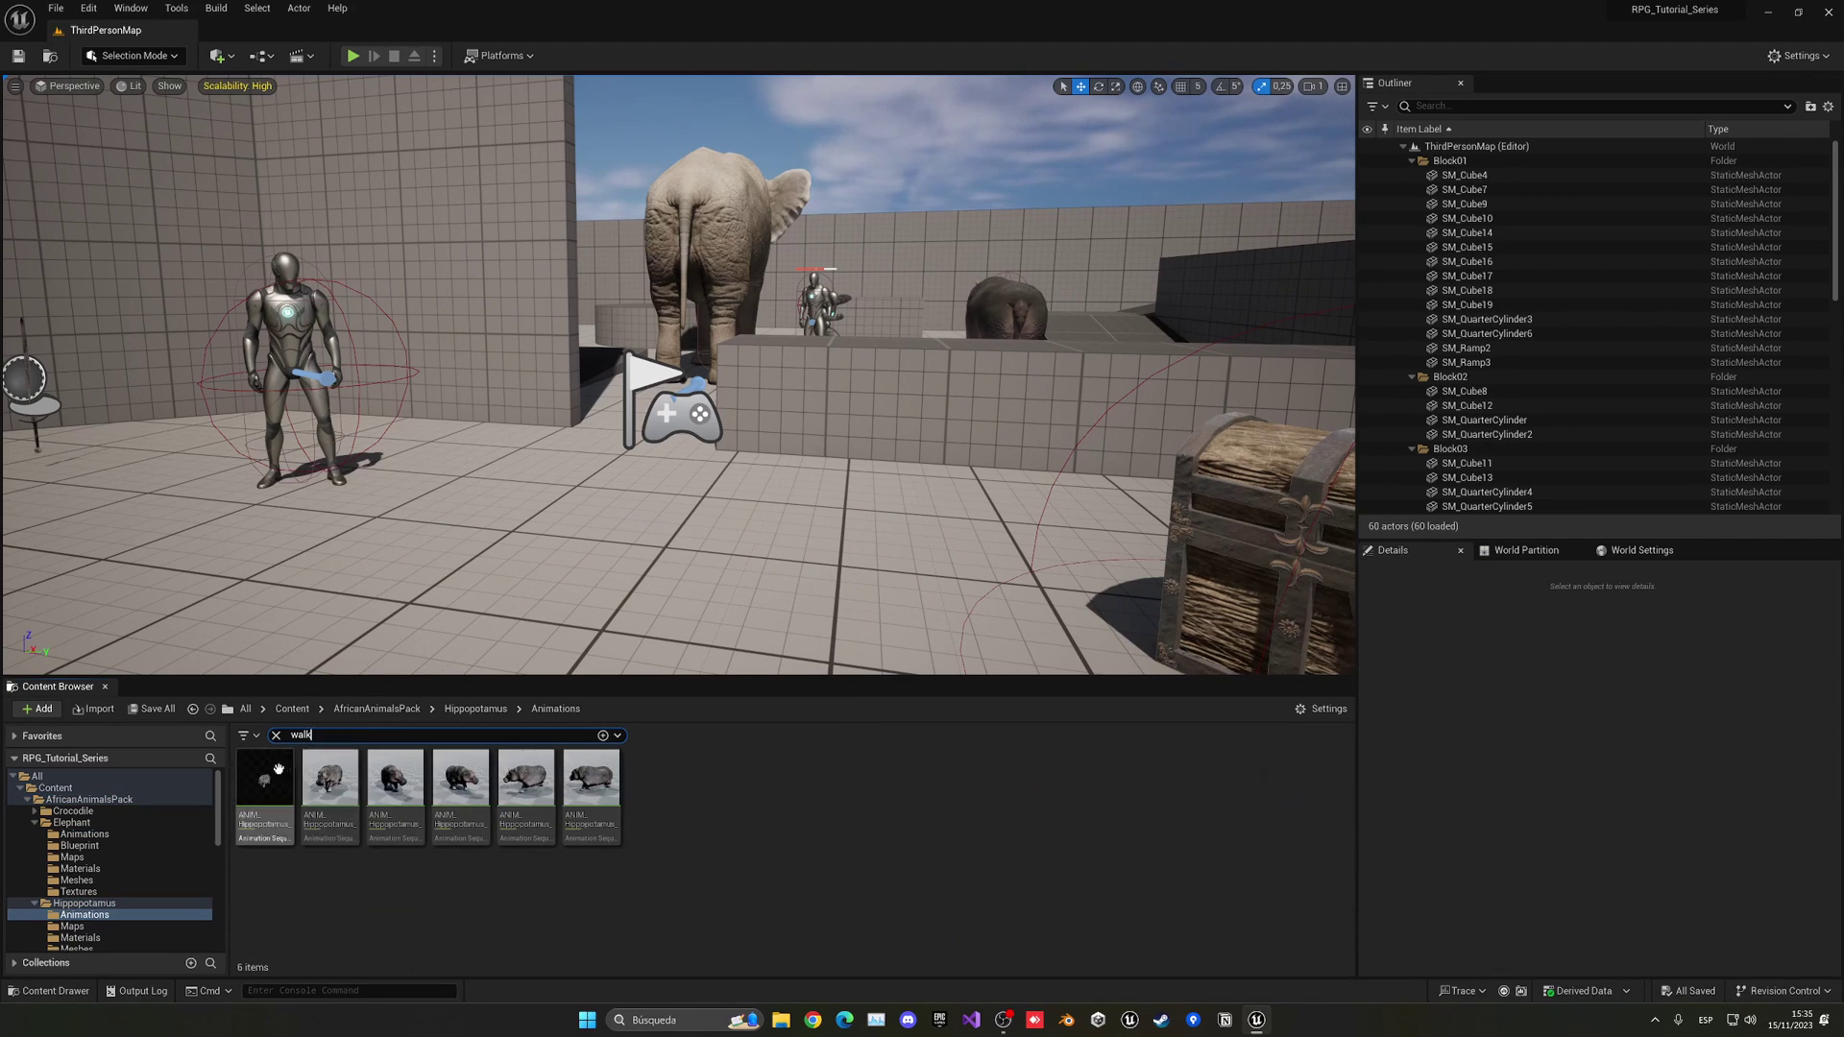
pyautogui.click(276, 769)
pyautogui.doubleClick(278, 776)
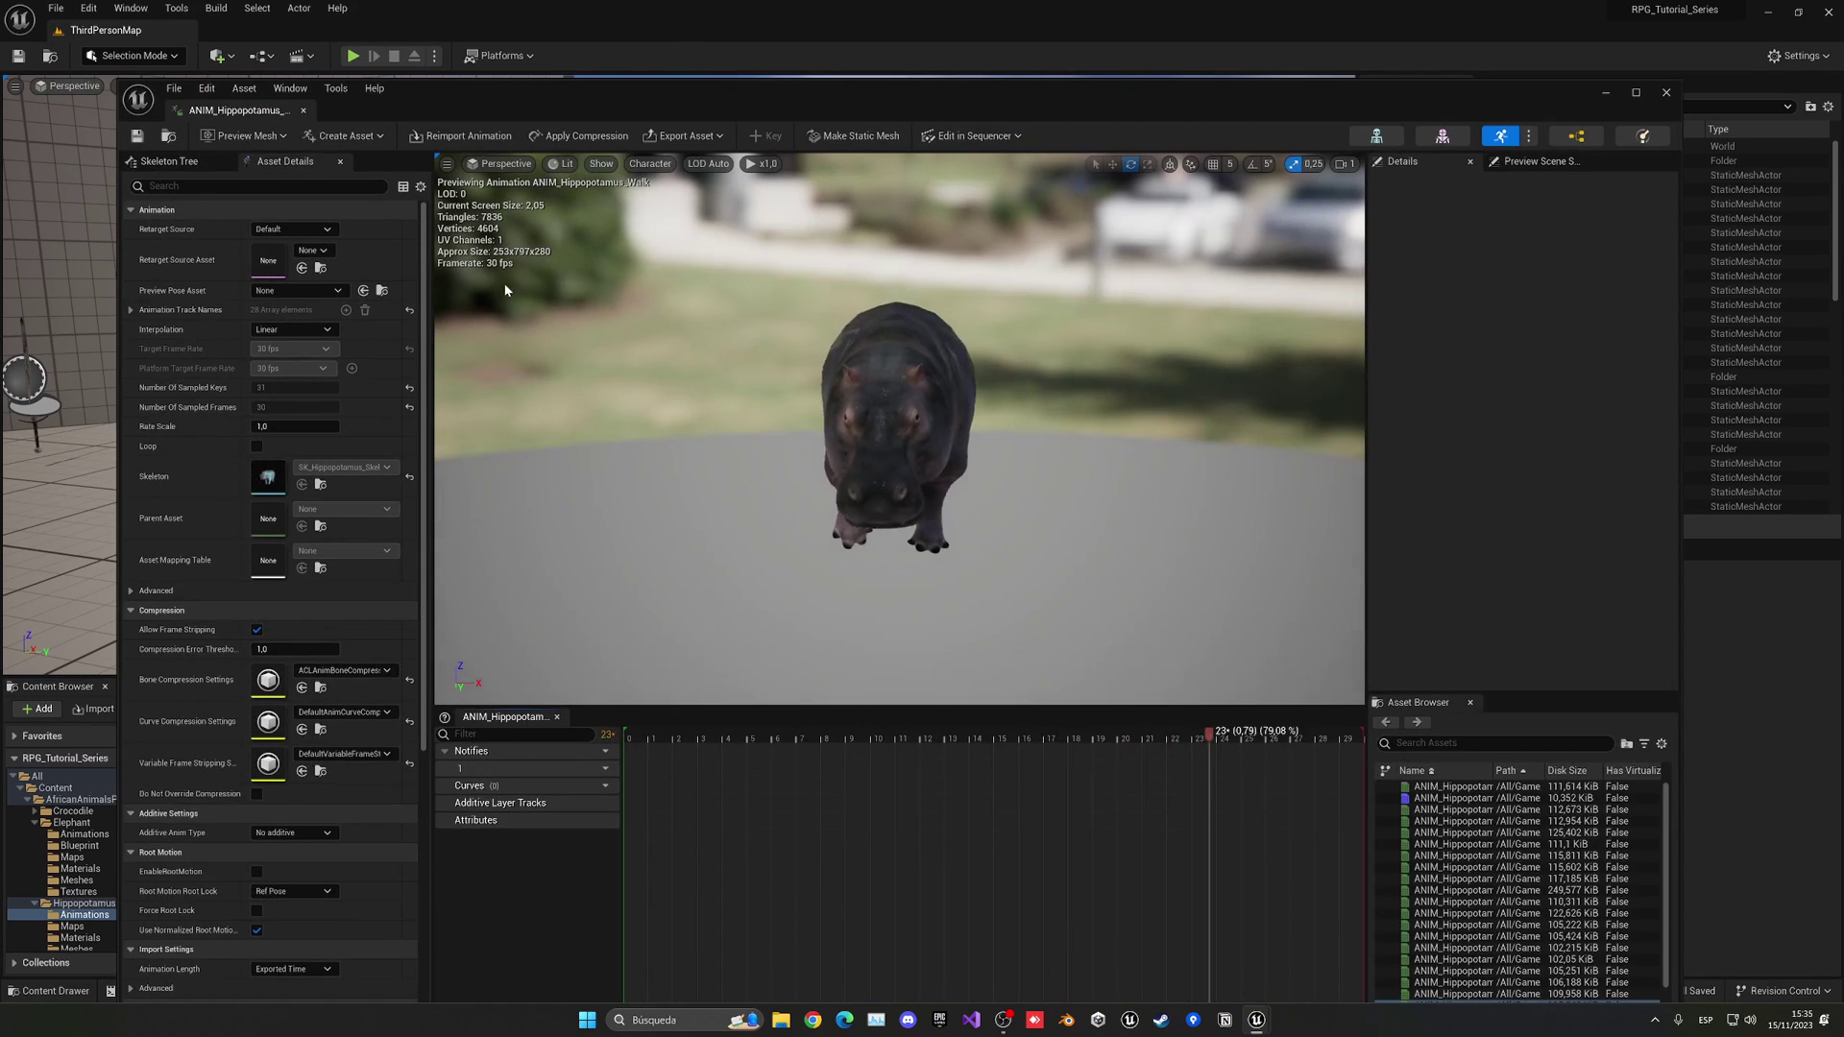
pyautogui.moveTo(268, 107); pyautogui.dragTo(274, 29)
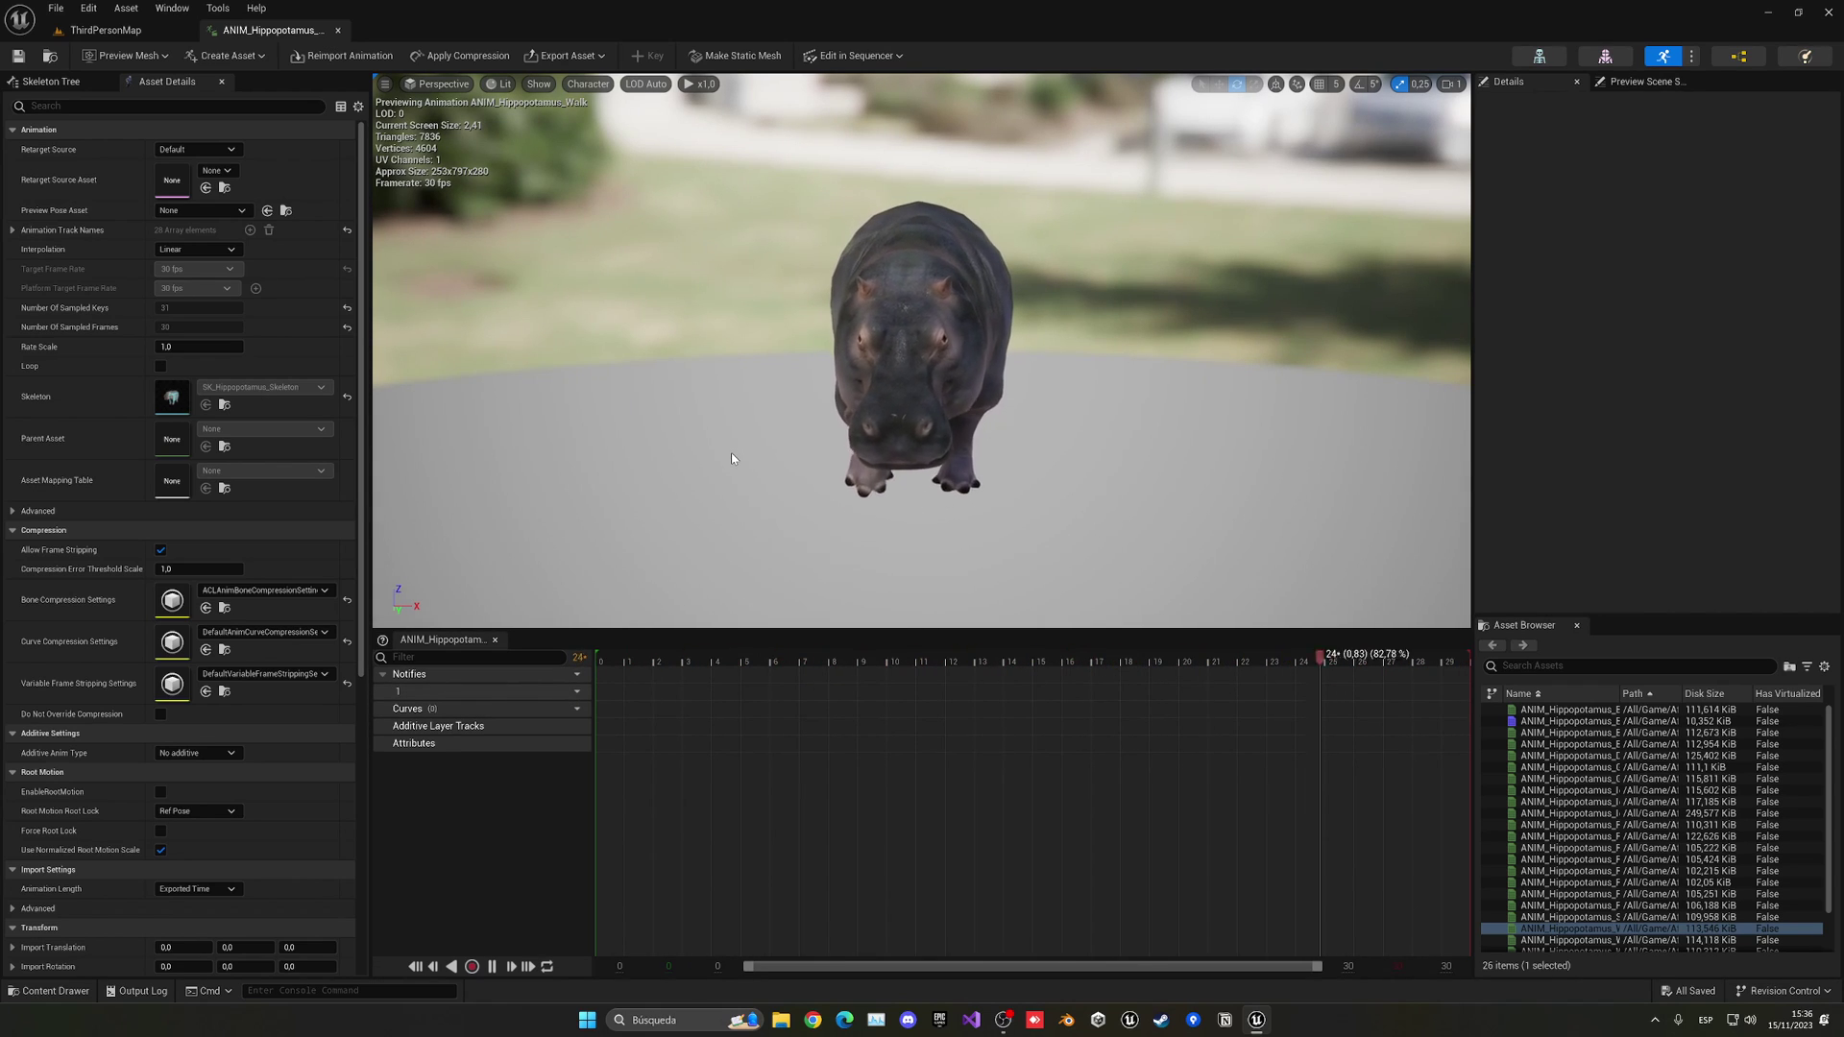
# Step: Scrub the hippo's walk to a front foot's ground contact and add a Play Sound notify at about frame 12
pyautogui.moveTo(732, 459); pyautogui.dragTo(902, 451, button='right')
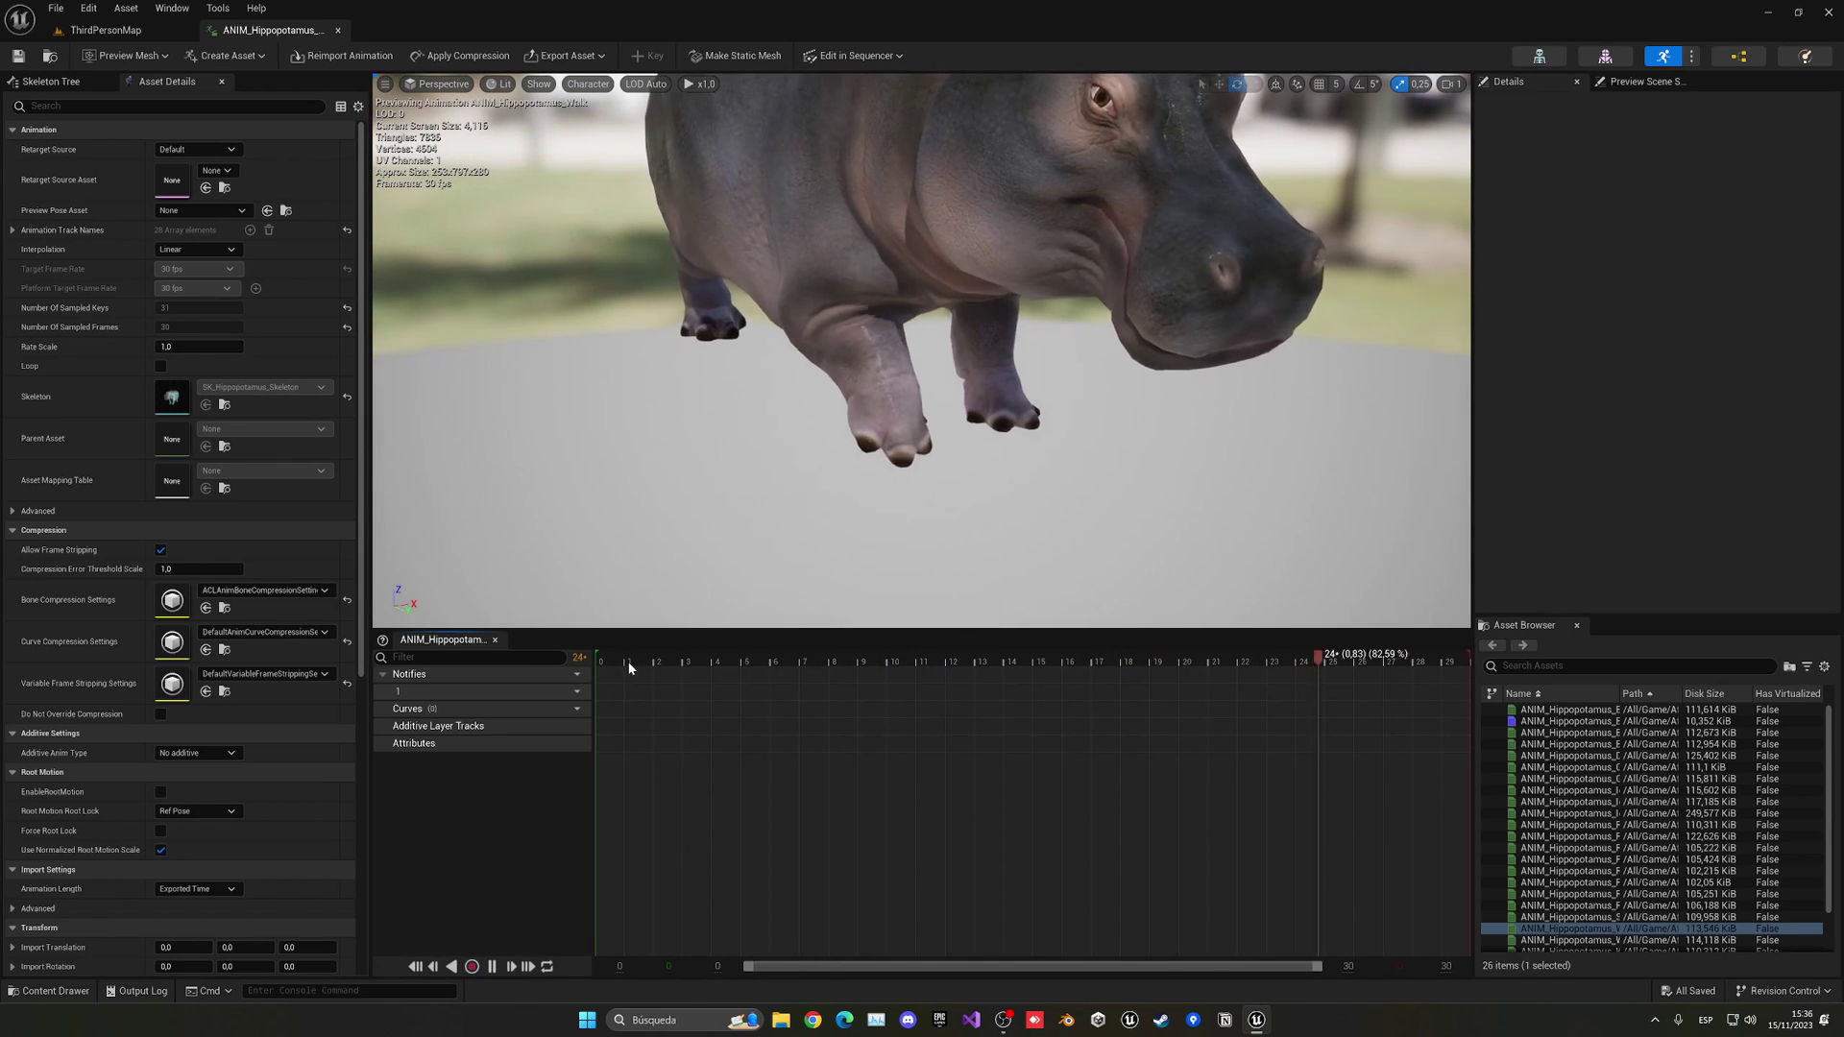
pyautogui.moveTo(626, 660); pyautogui.dragTo(885, 276)
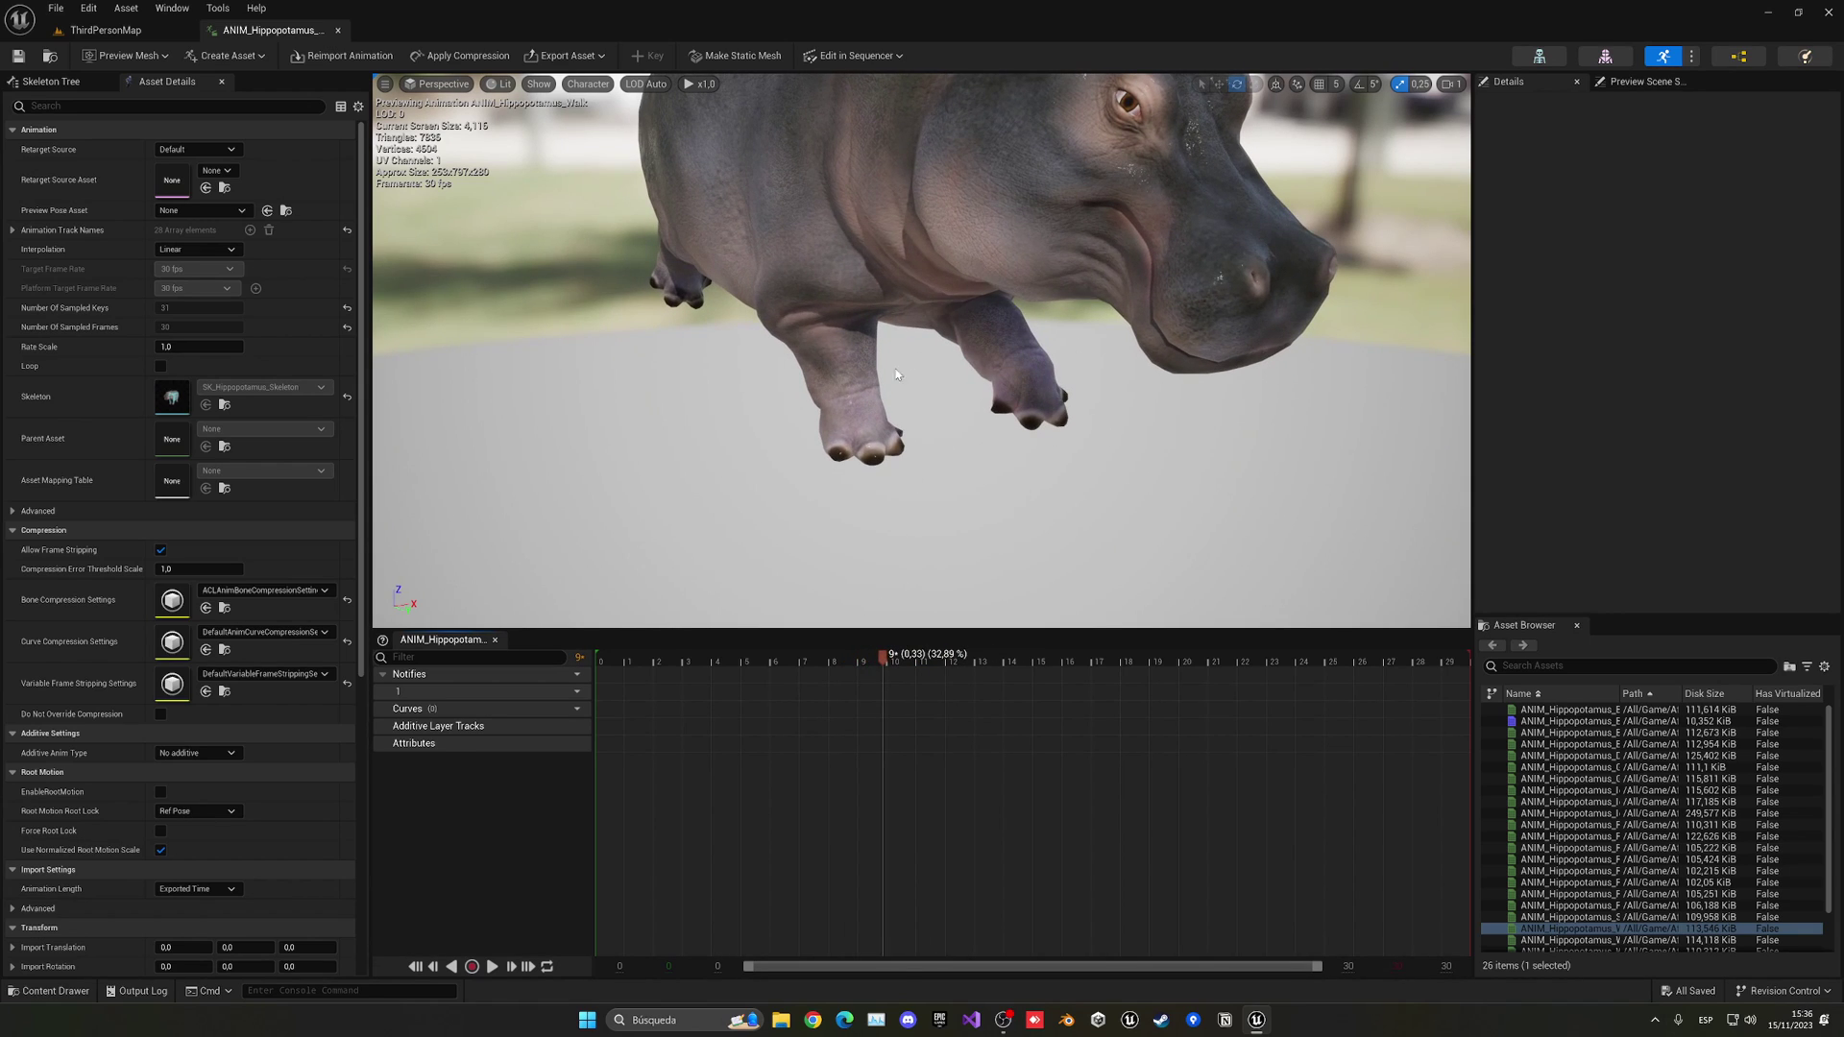
pyautogui.moveTo(879, 664); pyautogui.dragTo(974, 659)
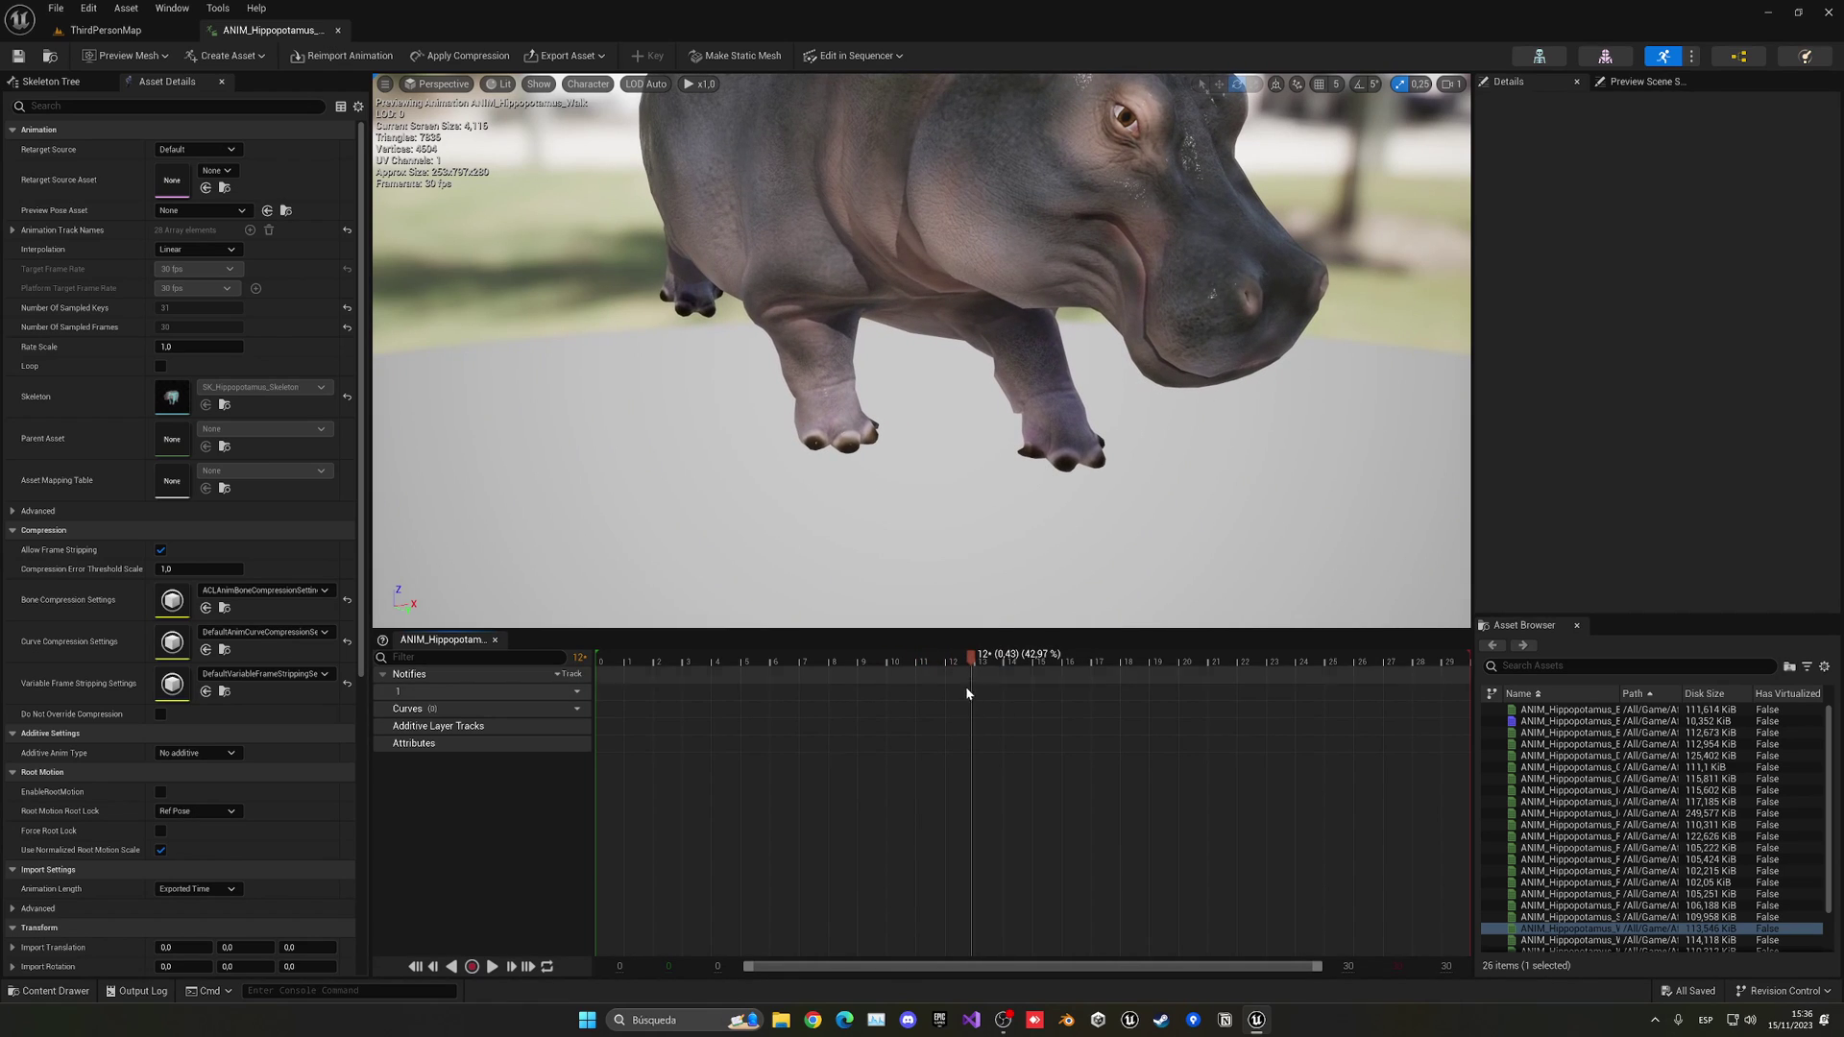
pyautogui.rightClick(974, 695)
pyautogui.moveTo(1025, 741)
pyautogui.moveTo(1086, 727)
pyautogui.click(1173, 951)
# Step: Set the sound of the hippo's front-foot Play Sound notify to MS_SandFootstepAnimal
pyautogui.click(1006, 689)
pyautogui.click(1683, 170)
pyautogui.write('ms_a')
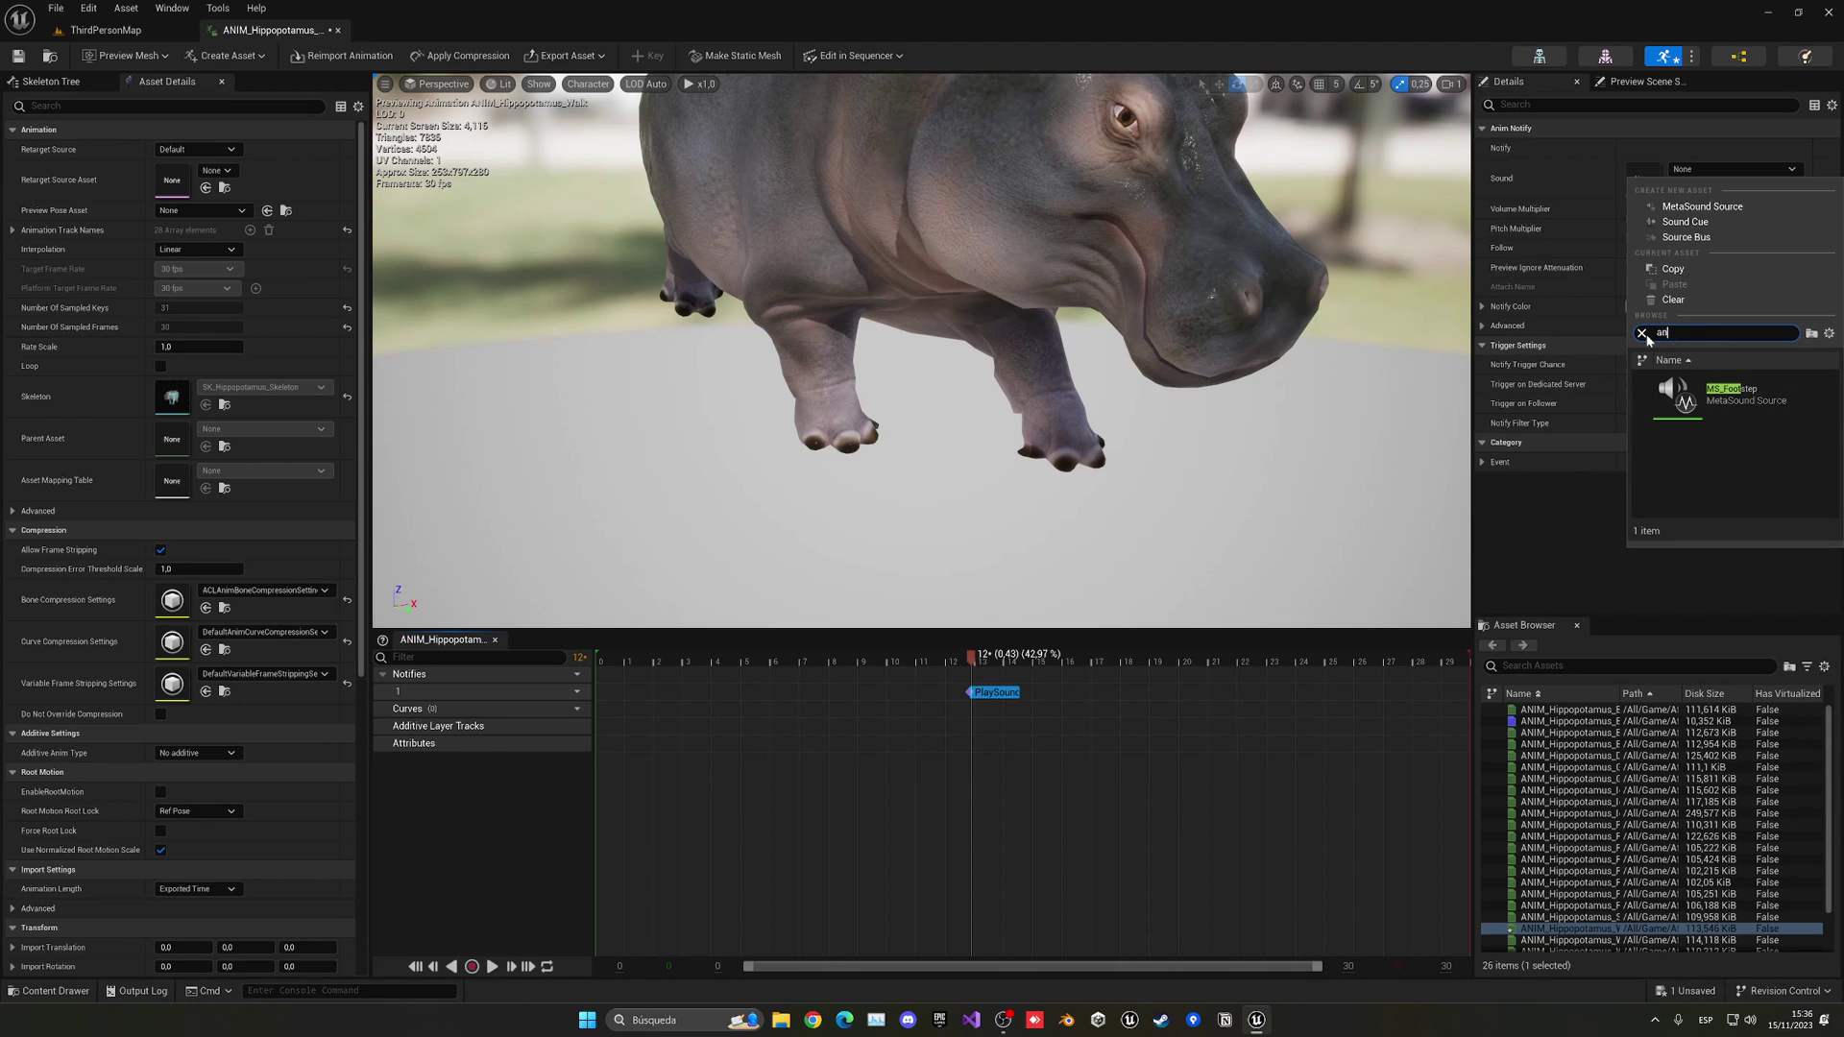
pyautogui.scroll(-1, 1744, 451)
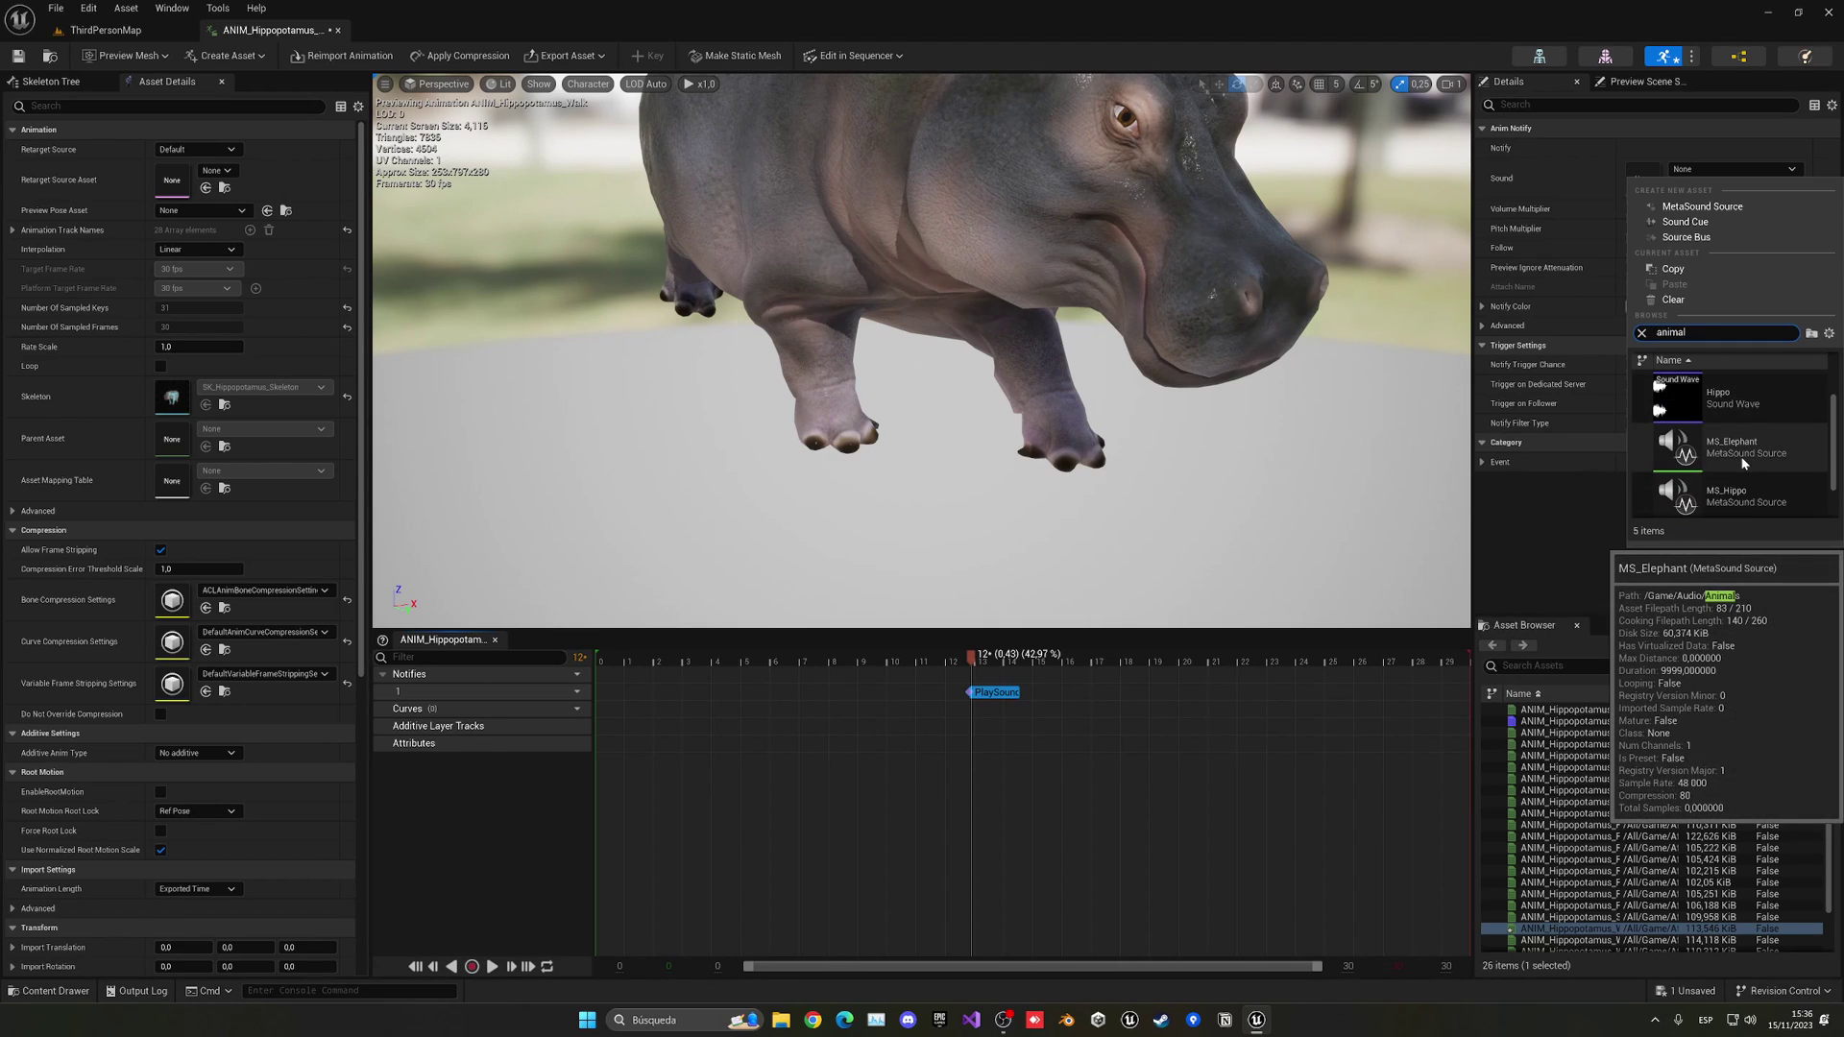
pyautogui.scroll(-1, 1759, 458)
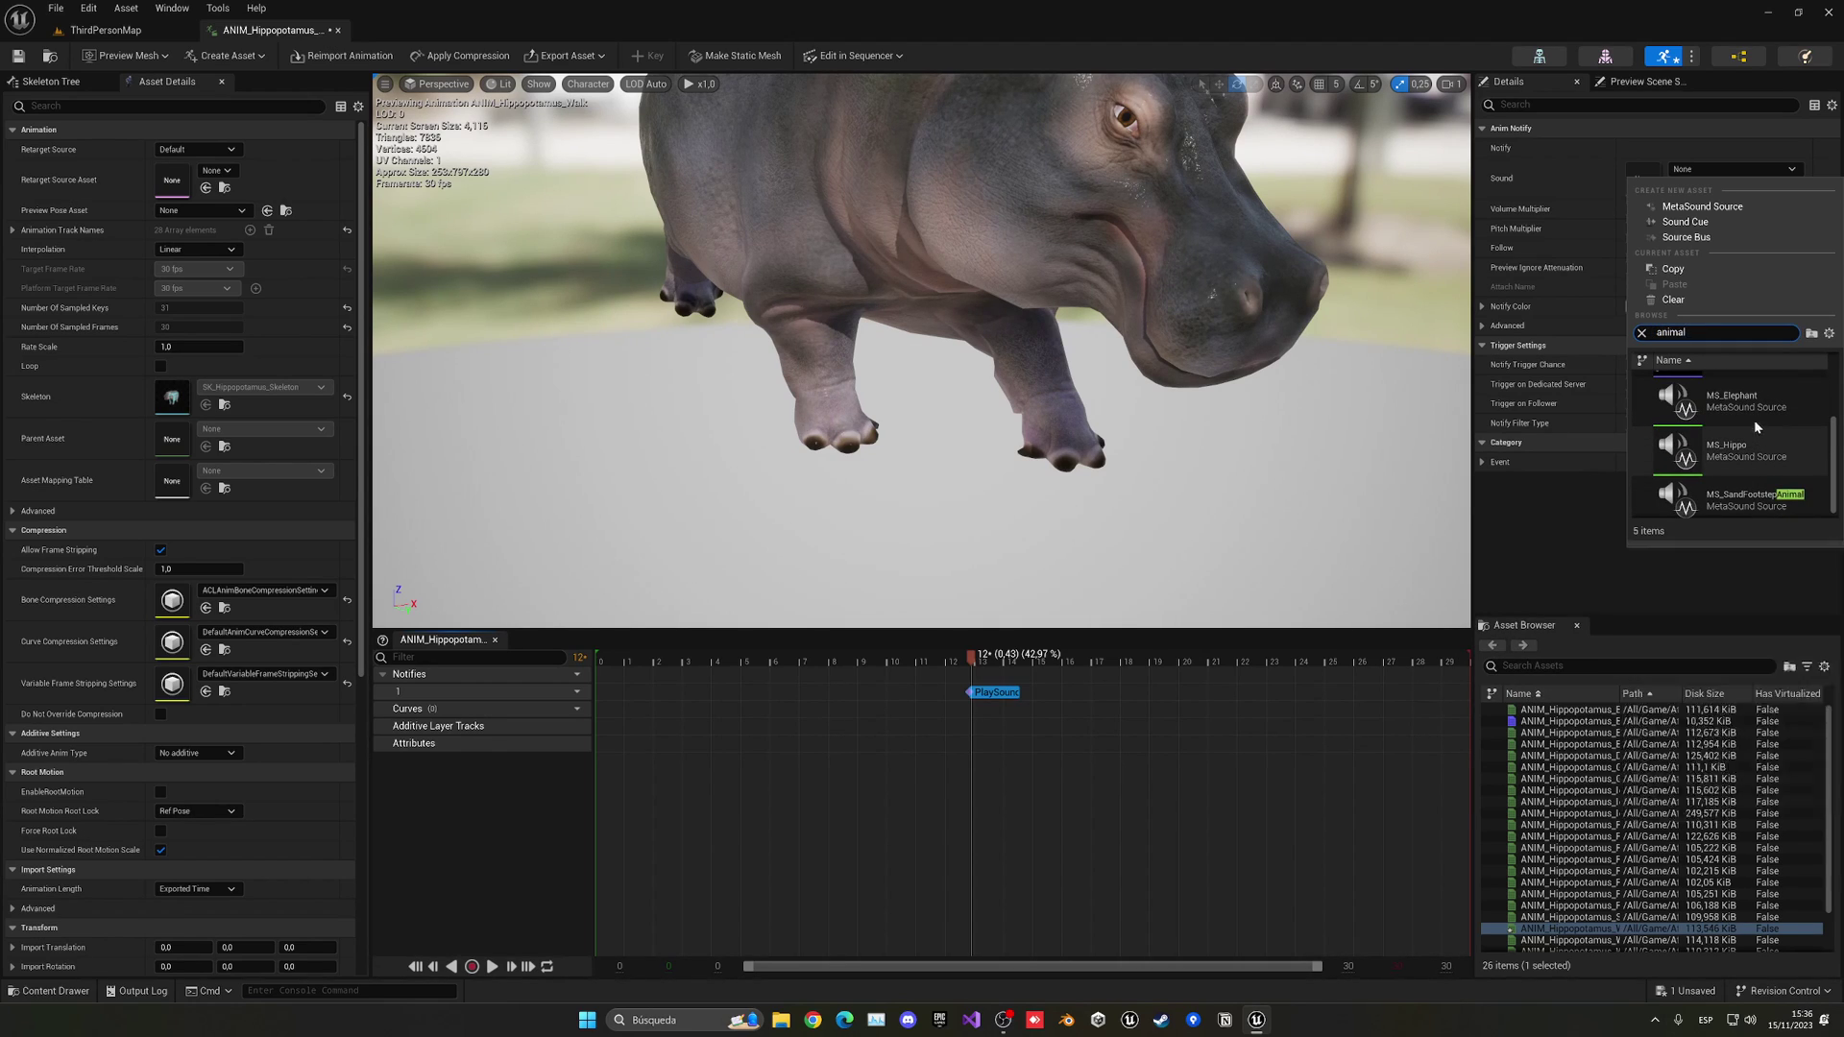
pyautogui.moveTo(1749, 420)
pyautogui.scroll(-1, 1743, 441)
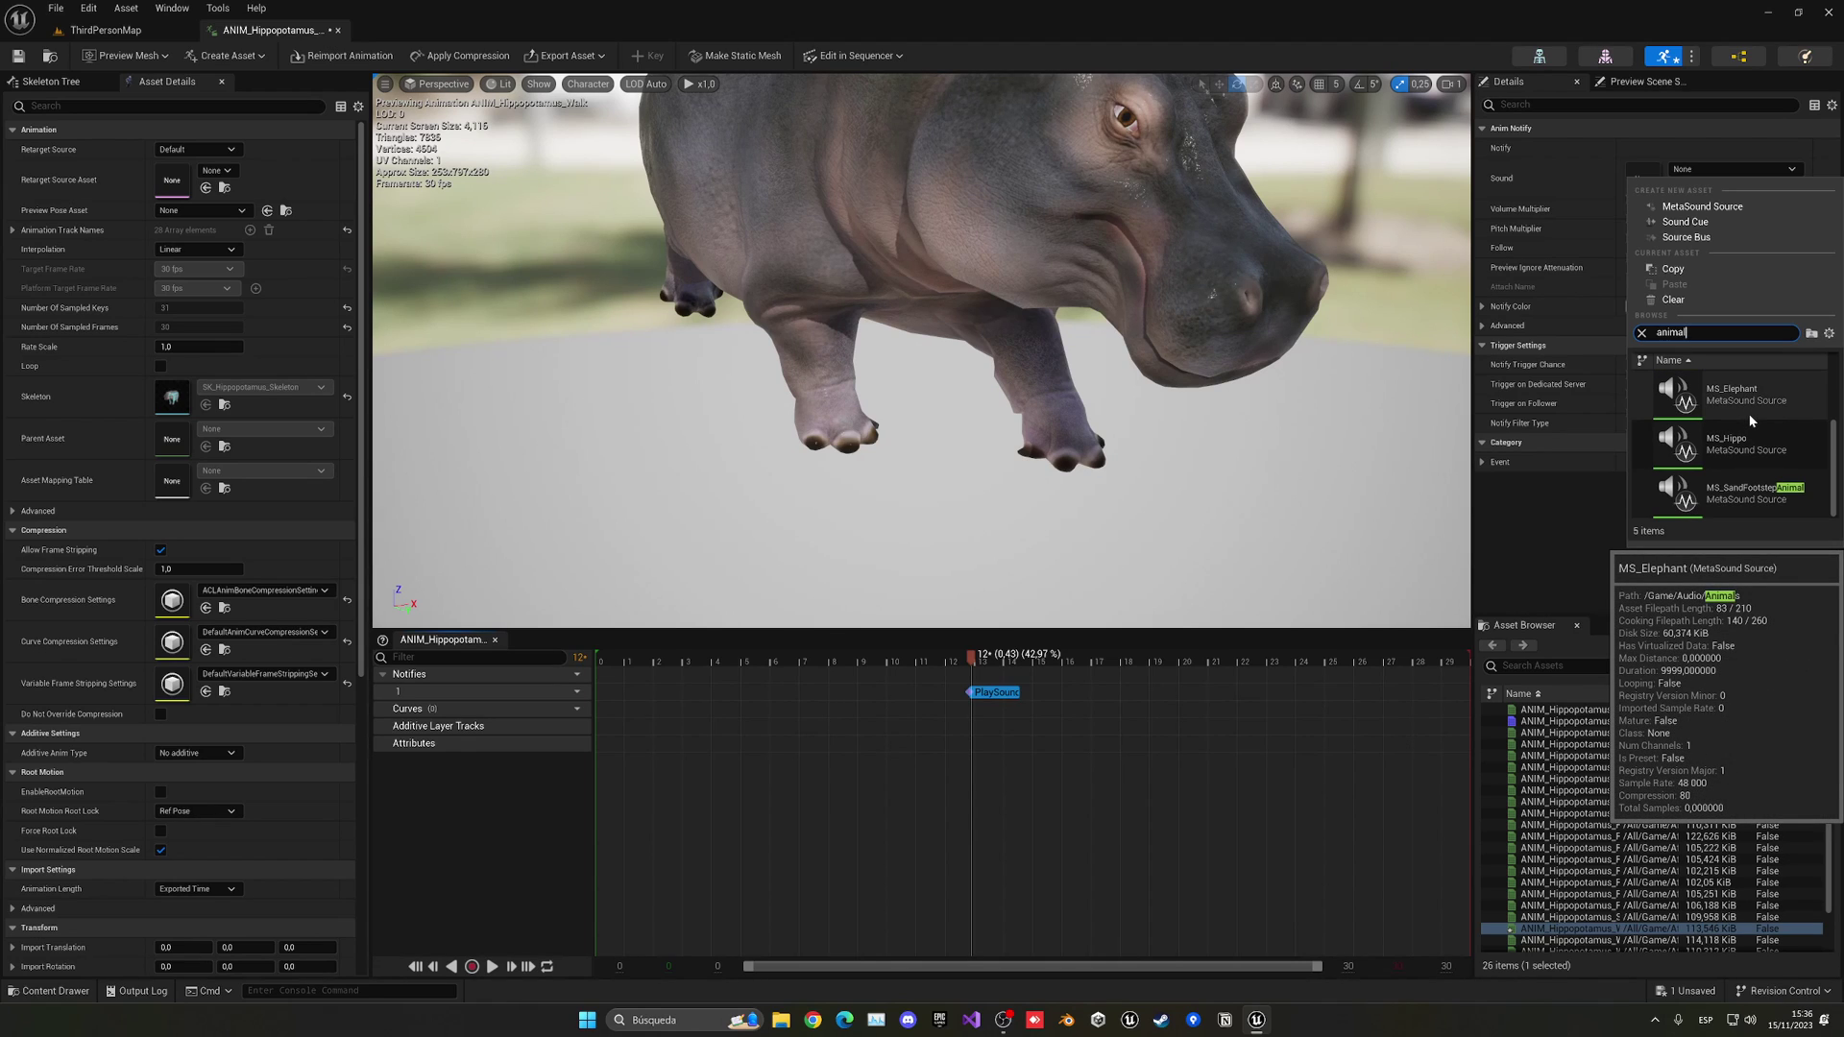
pyautogui.click(1774, 503)
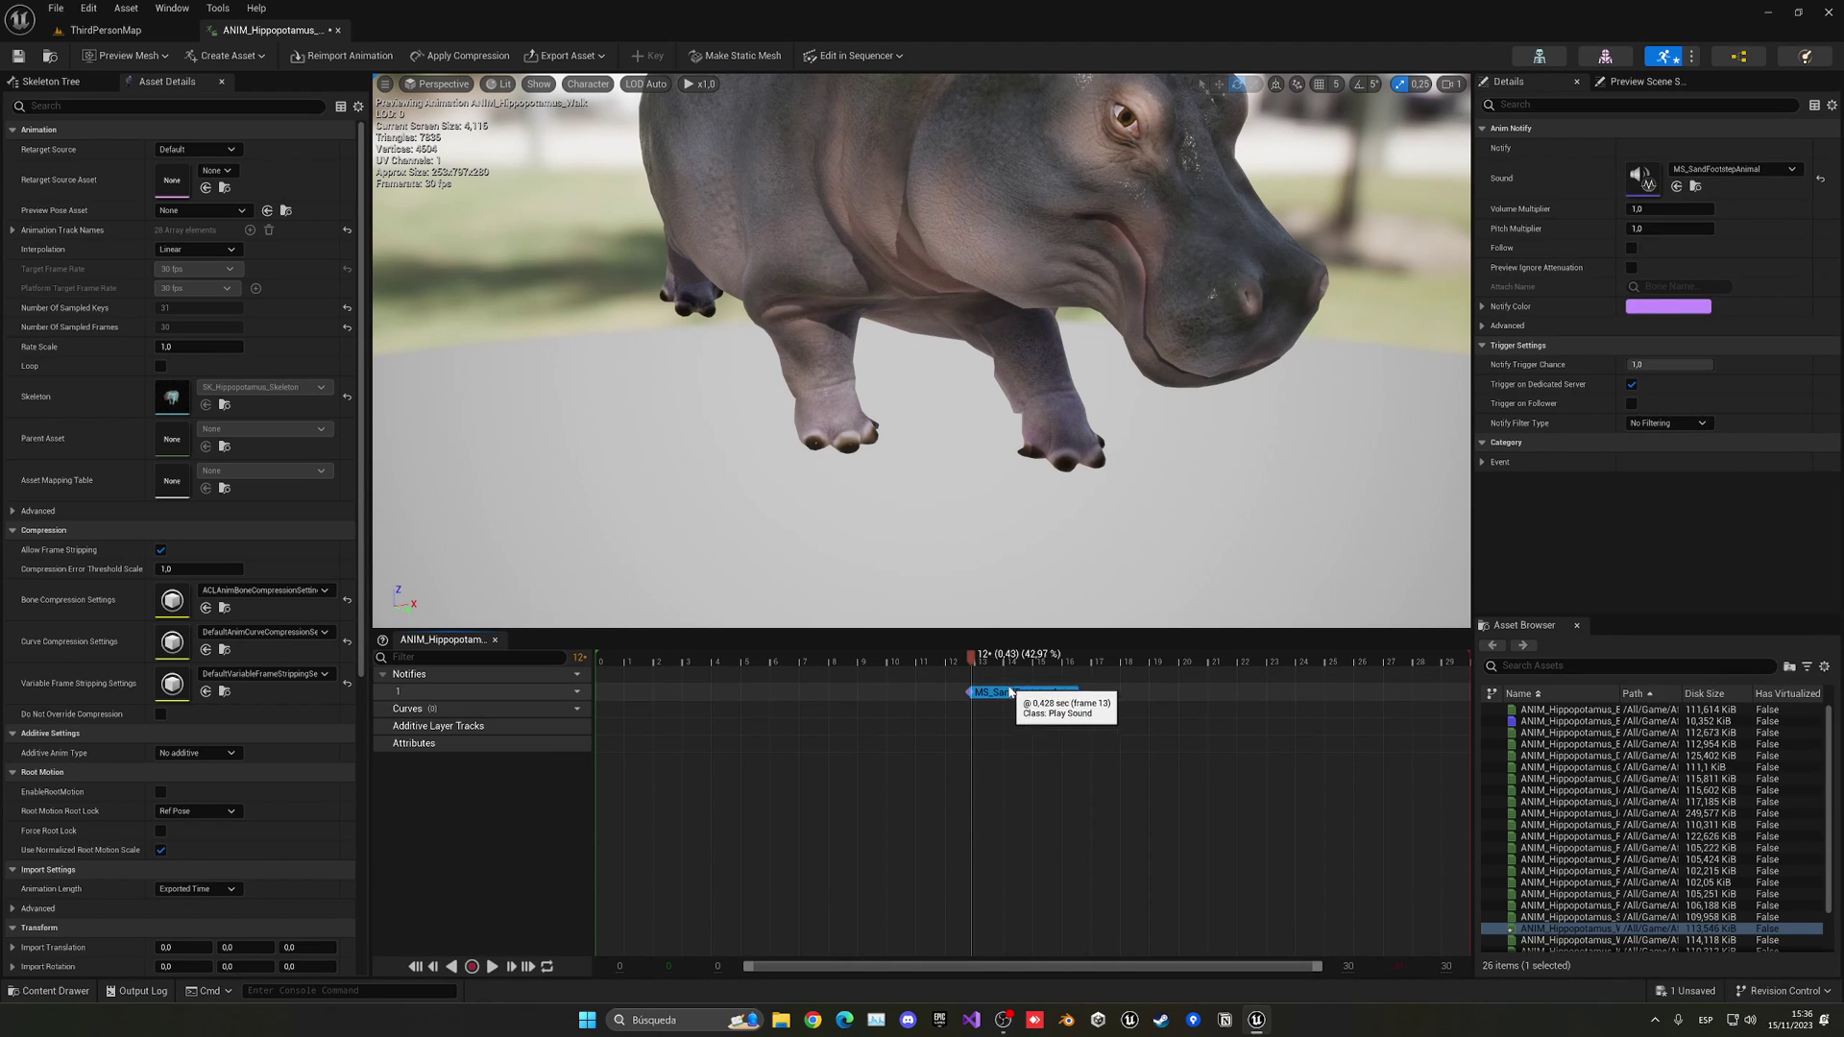
# Step: Scrub to the other front foot's ground contact and paste a copy of the MS_SandFootstepAnimal notify at about frame 29
pyautogui.click(1085, 659)
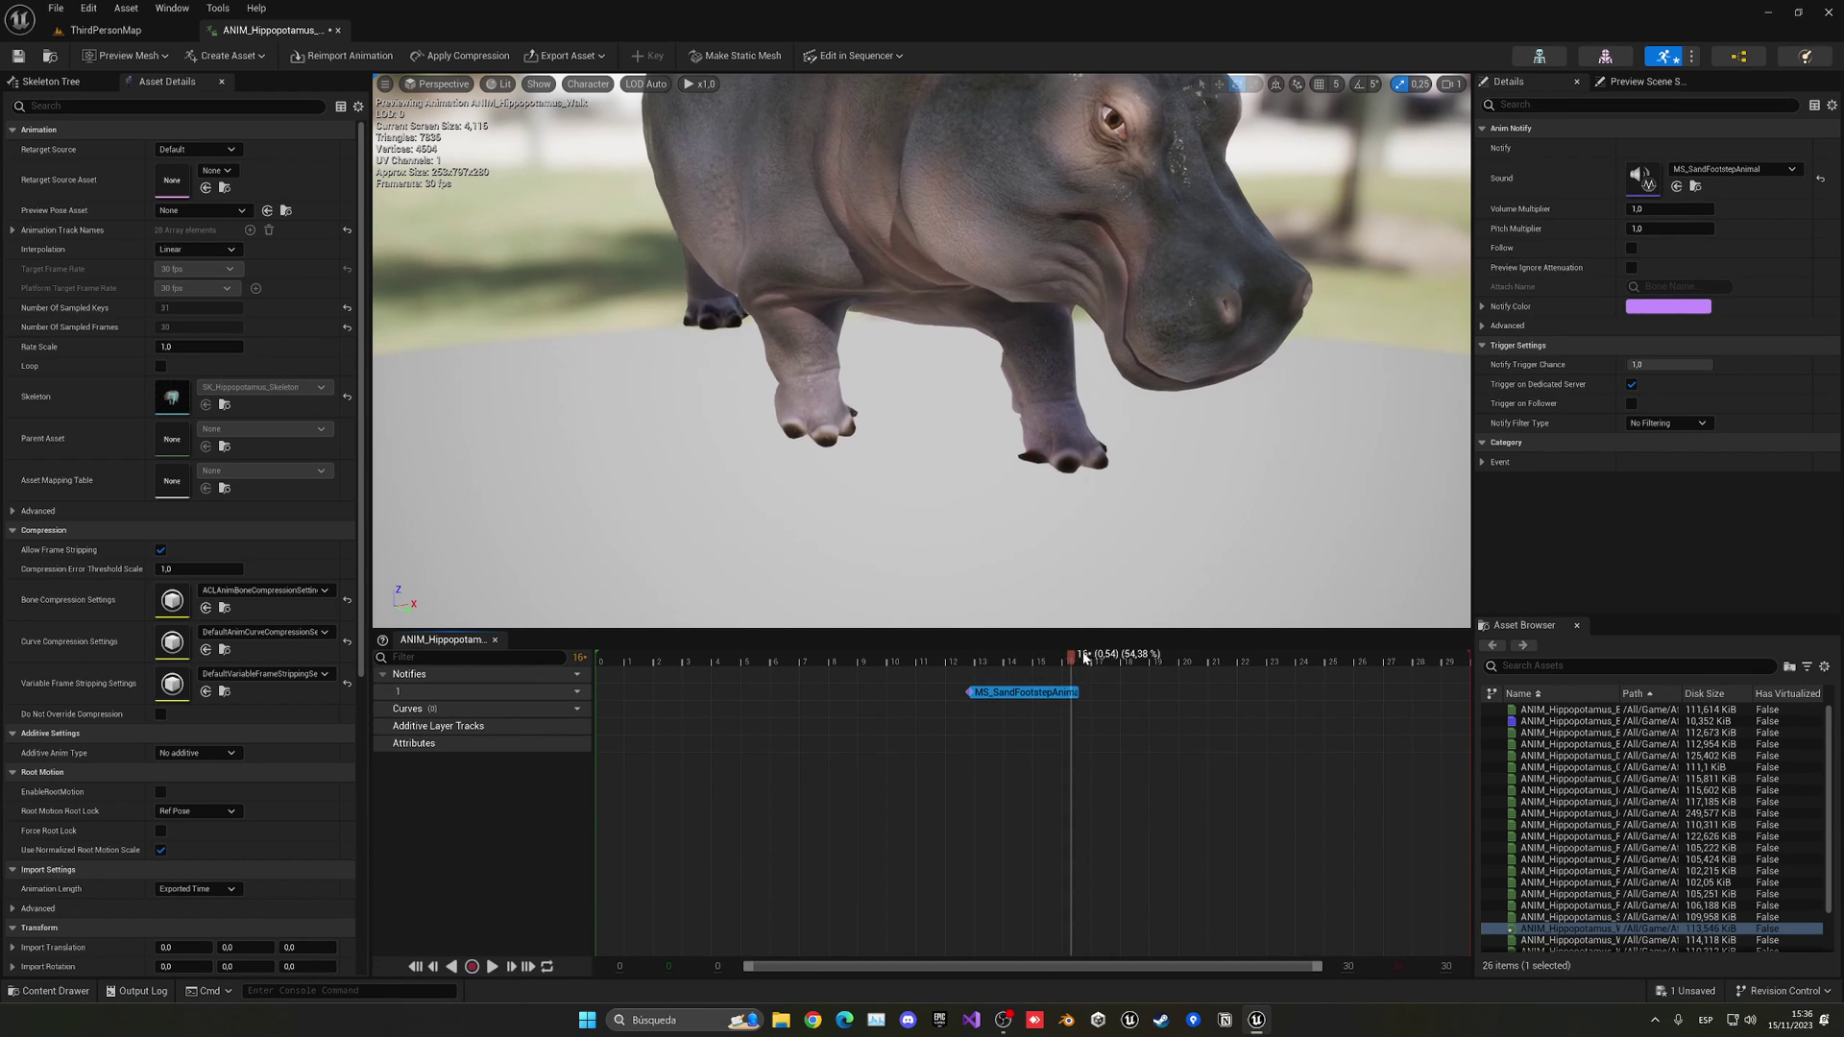
pyautogui.moveTo(1094, 657); pyautogui.dragTo(1444, 701)
pyautogui.click(1442, 694)
pyautogui.hotkey('ctrl', 'v')
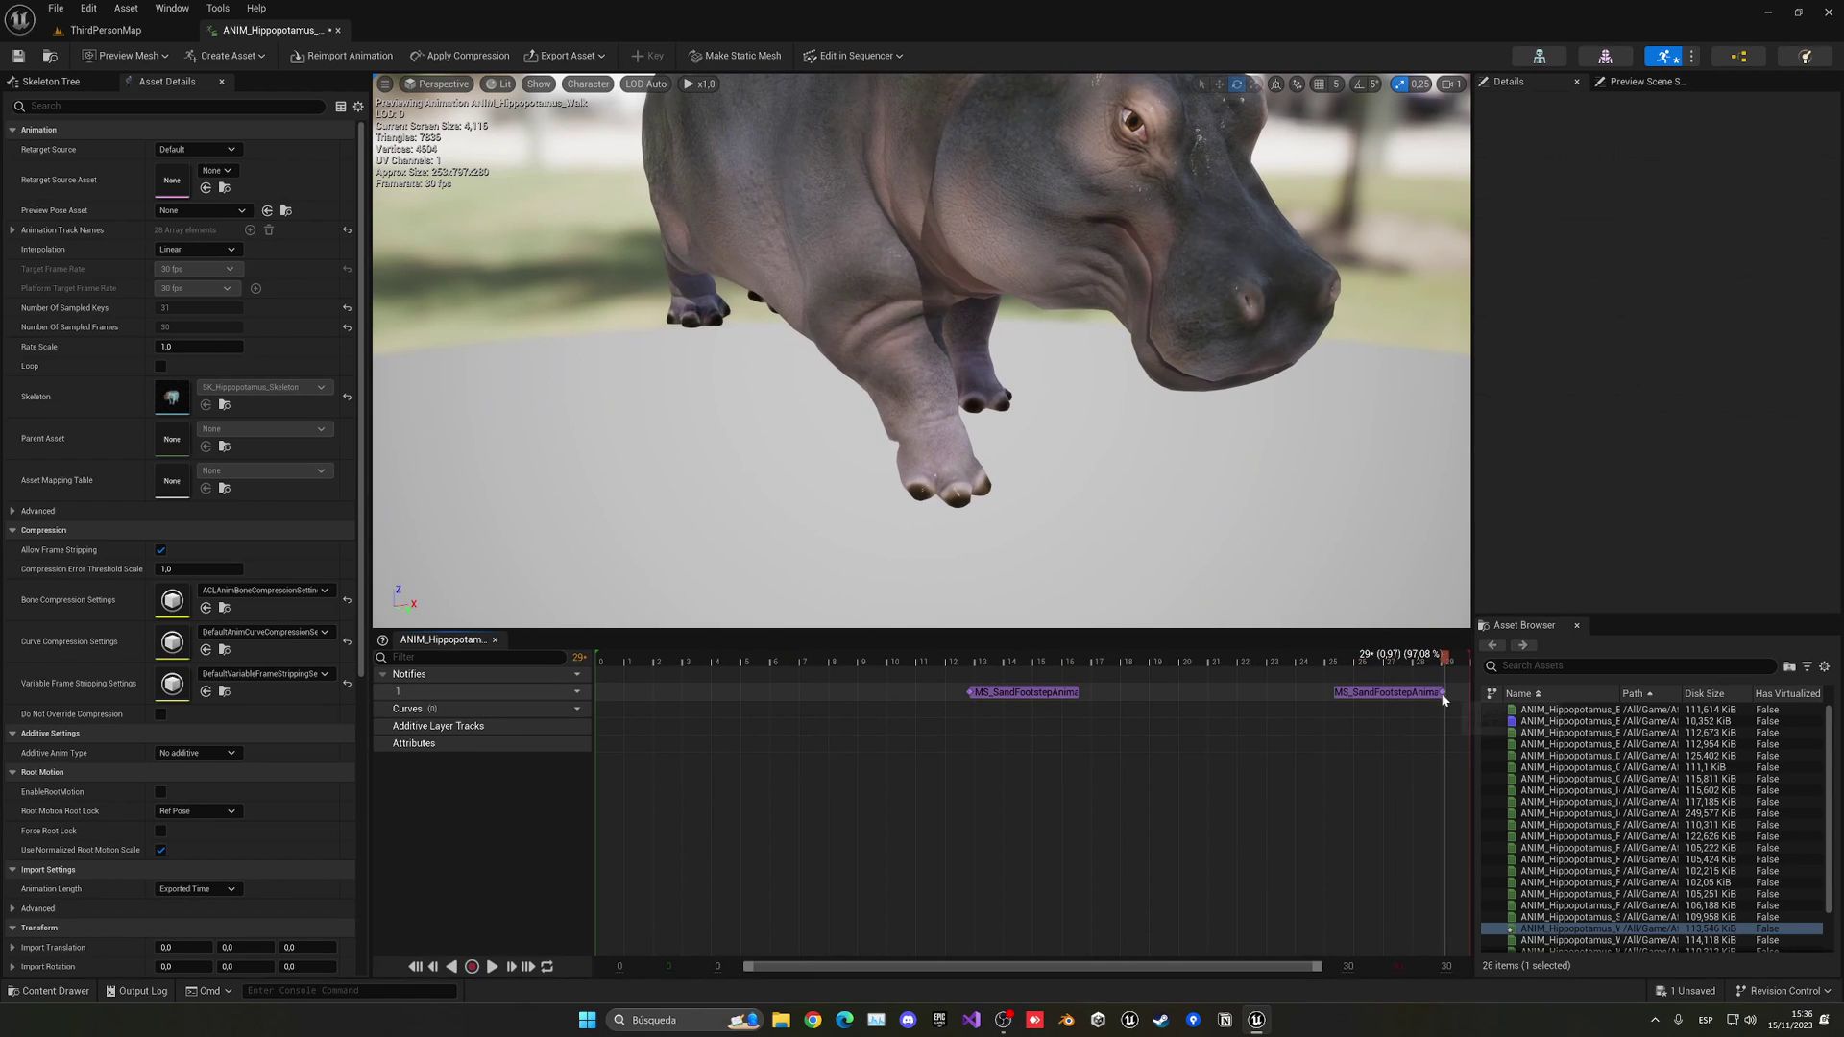
# Step: Preview the walk, scrub to each hind foot's ground contact and paste copies of the MS_SandFootstepAnimal notify there
pyautogui.press('space')
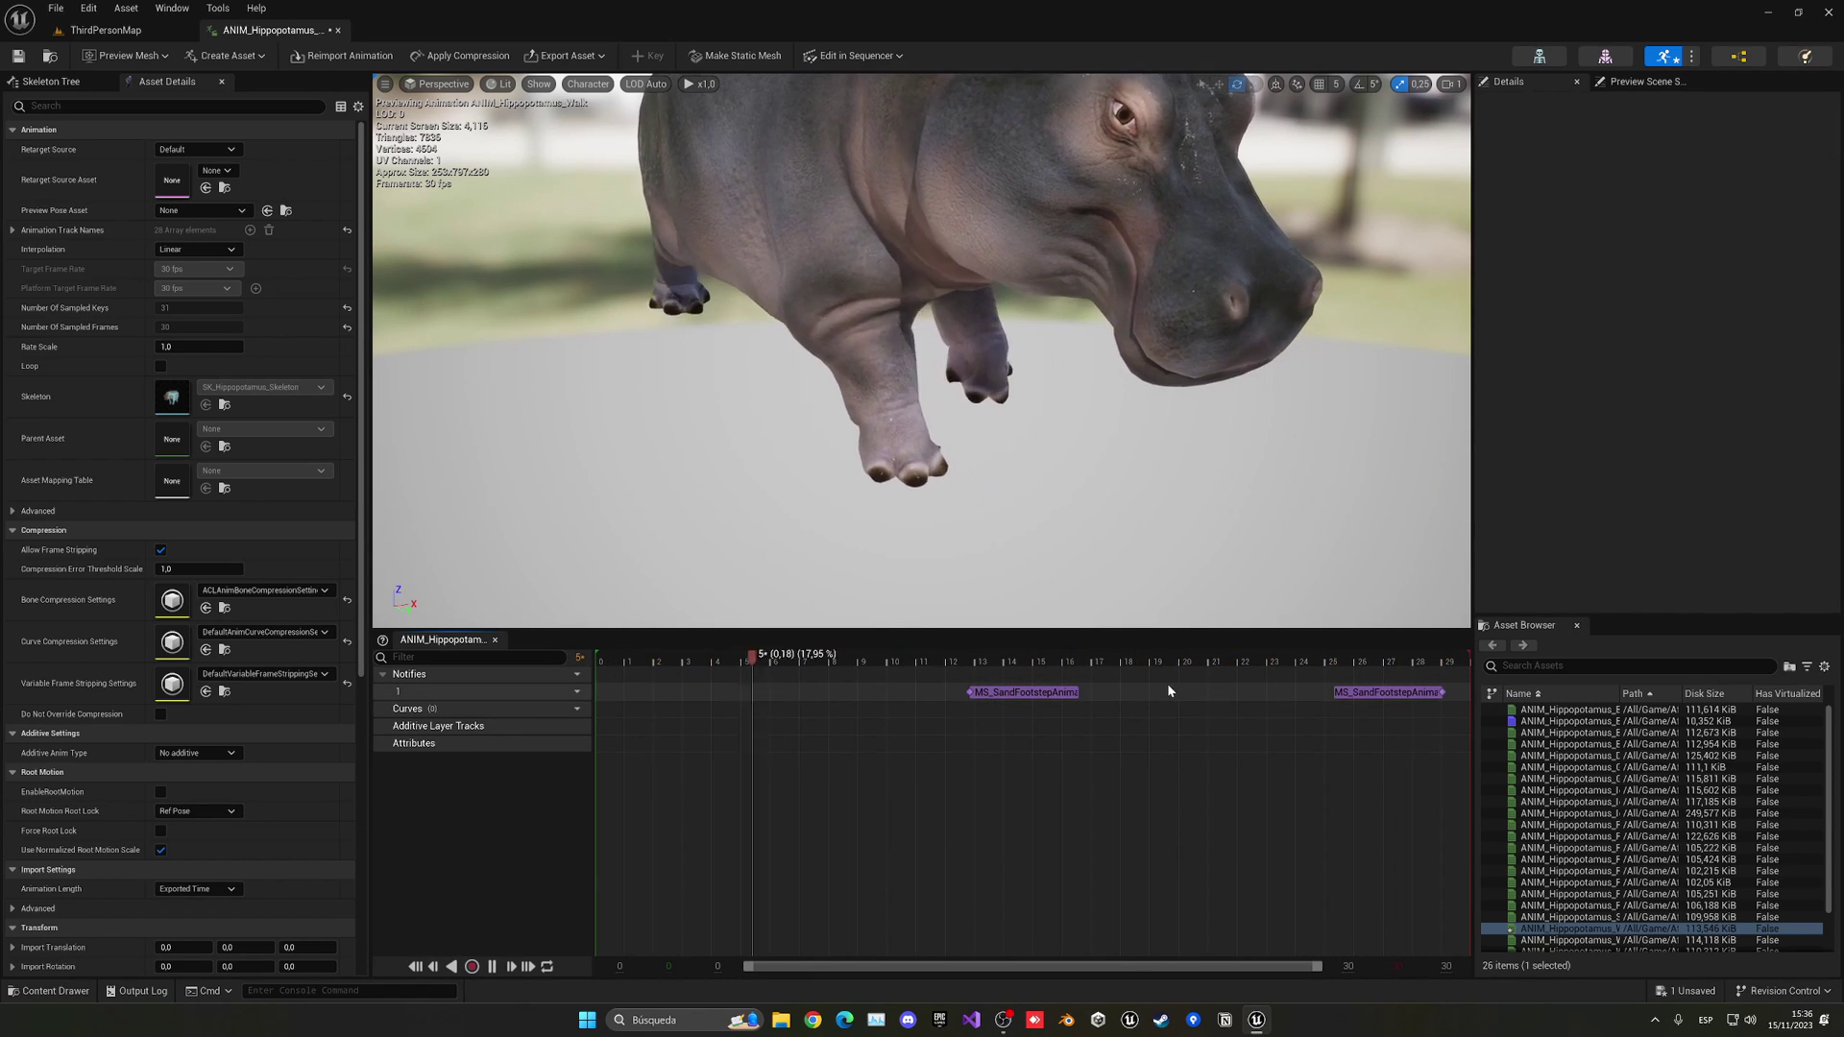
pyautogui.press('space')
pyautogui.click(637, 659)
pyautogui.moveTo(779, 368)
pyautogui.mouseDown(button='right')
pyautogui.moveTo(672, 384)
pyautogui.moveTo(779, 367)
pyautogui.mouseUp(button='right')
pyautogui.click(618, 662)
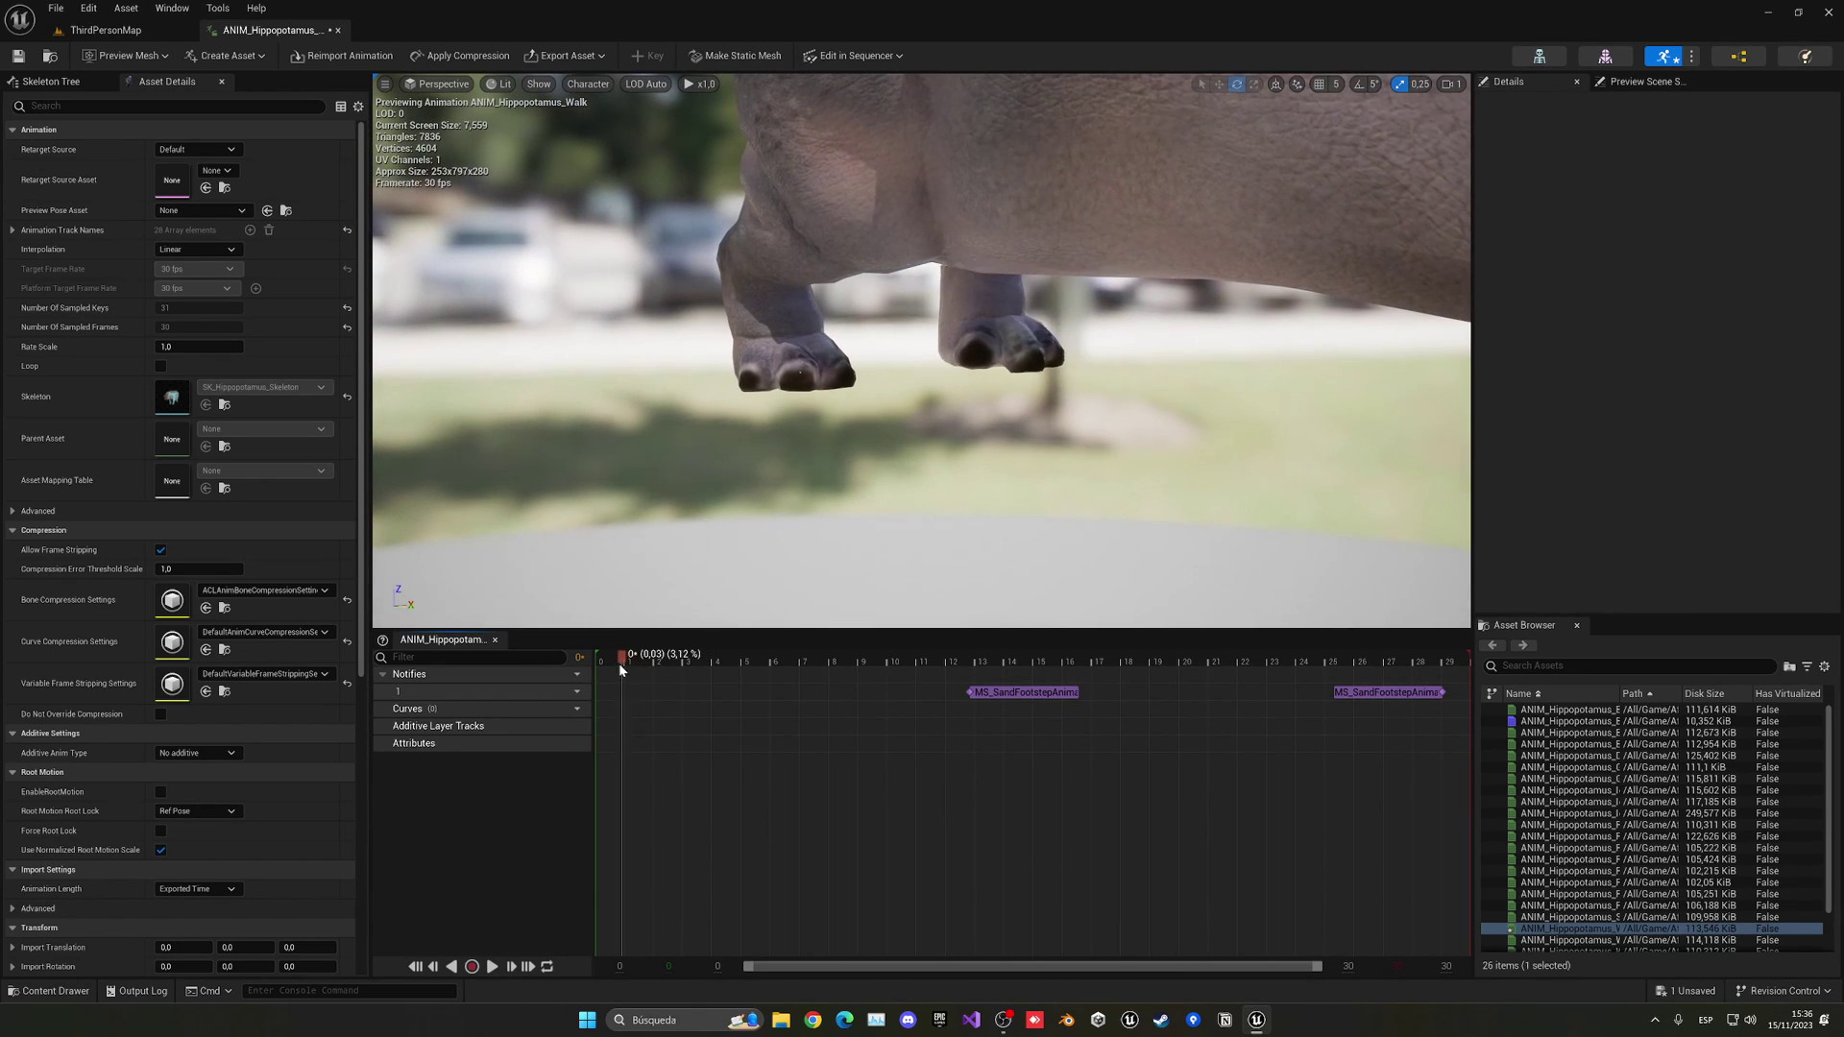
pyautogui.moveTo(619, 669); pyautogui.dragTo(1154, 678)
pyautogui.click(703, 691)
pyautogui.hotkey('ctrl', 'v')
pyautogui.hotkey('ctrl', 'v')
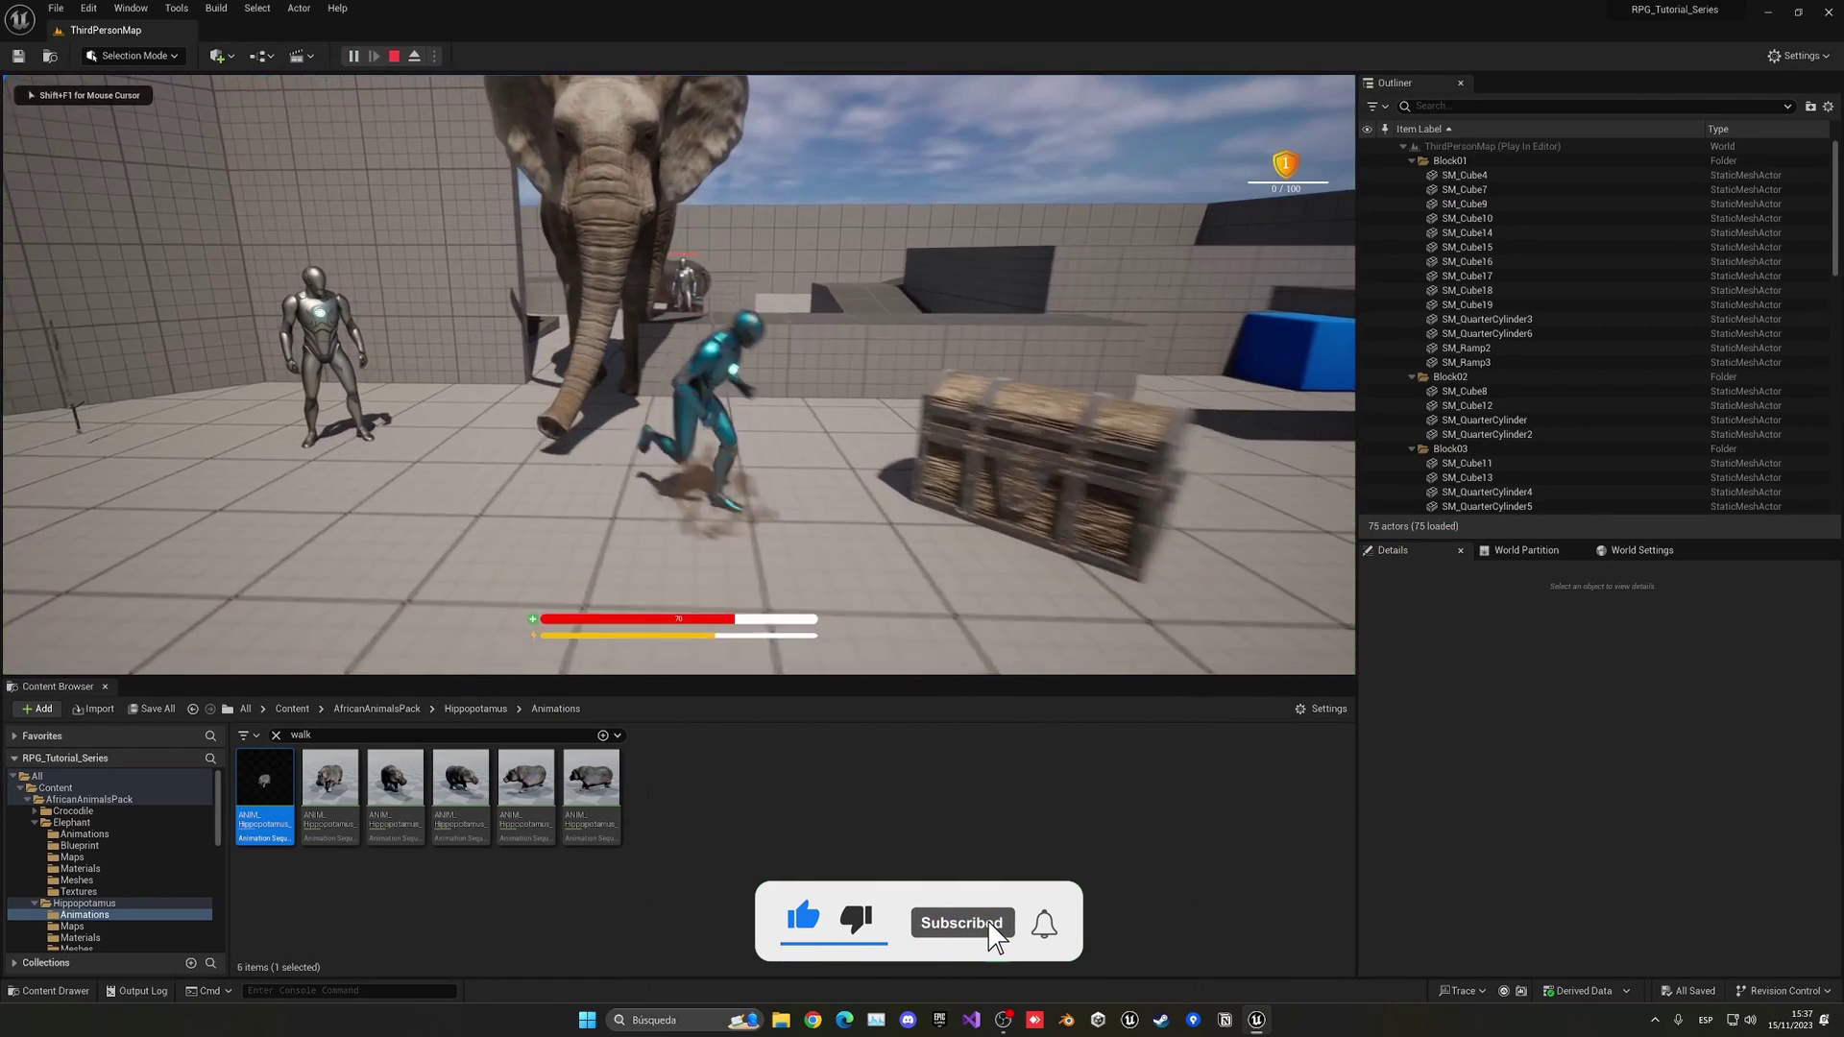
# Step: Stop the play session and open the SA_Animal sound attenuation from the Content/Audio folder
pyautogui.press('Escape')
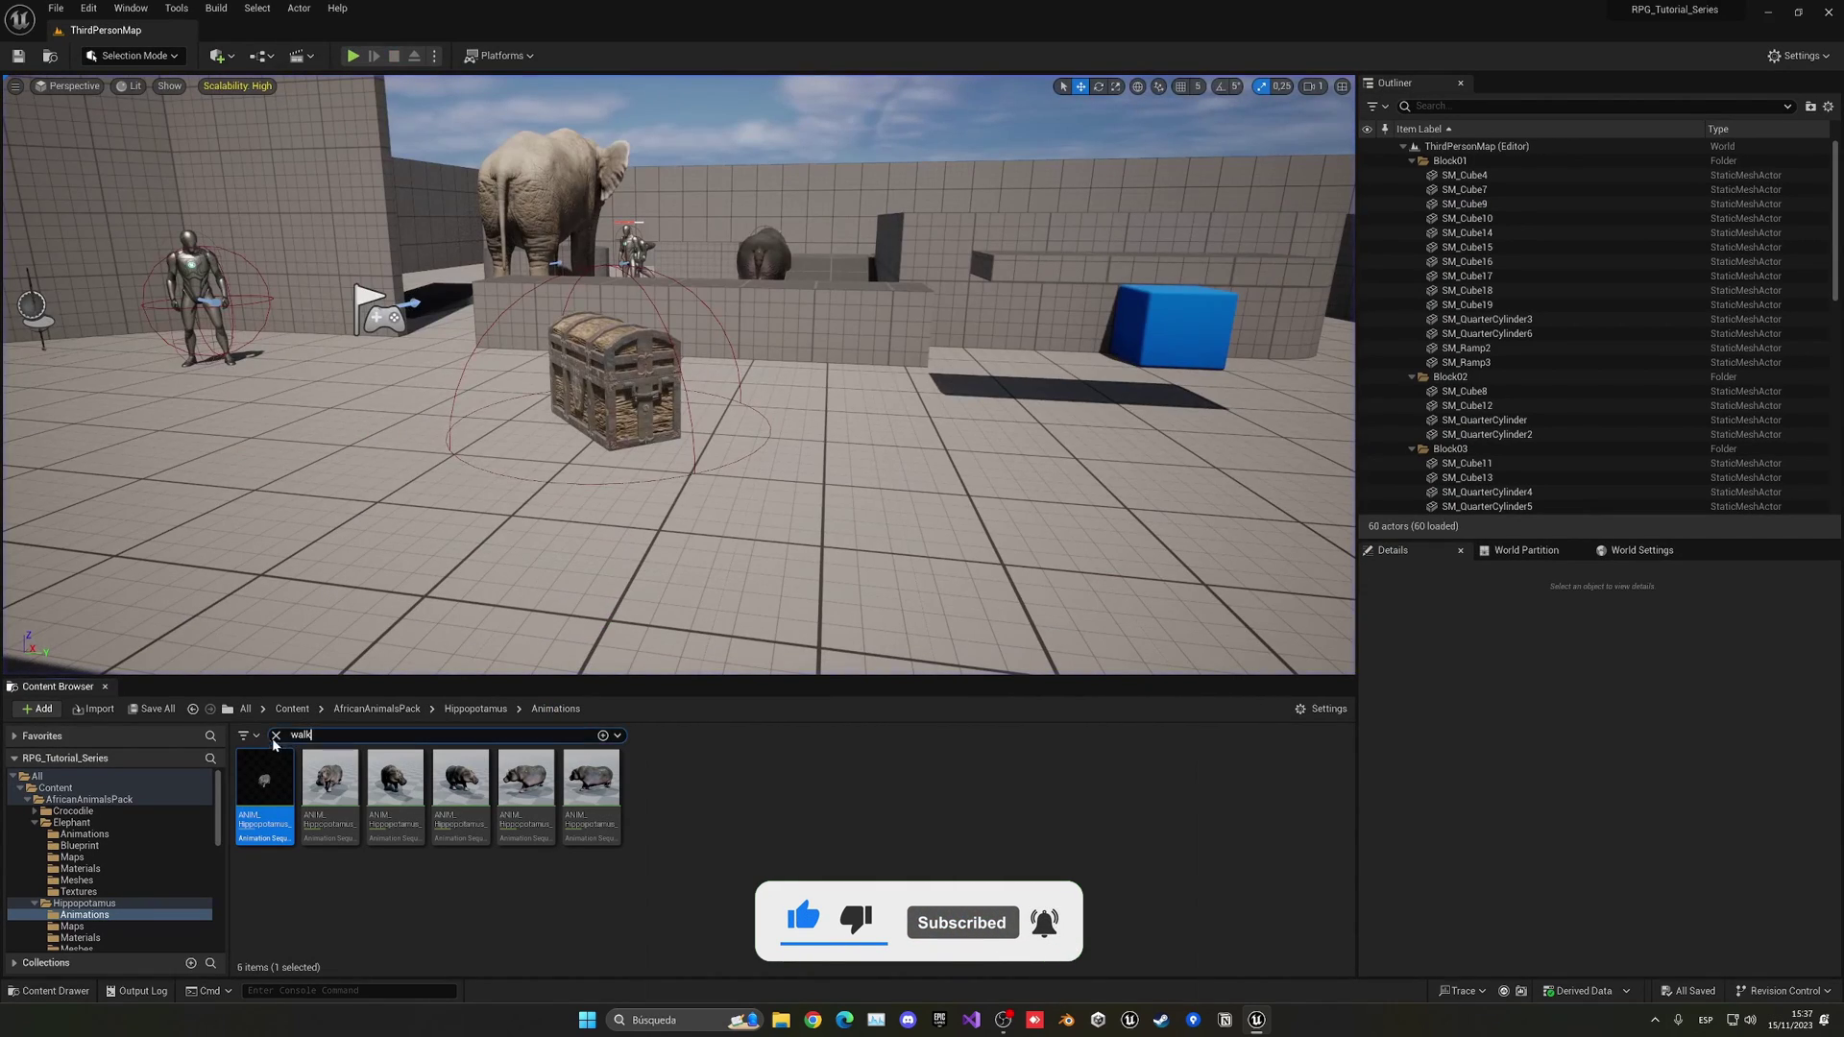
pyautogui.click(291, 709)
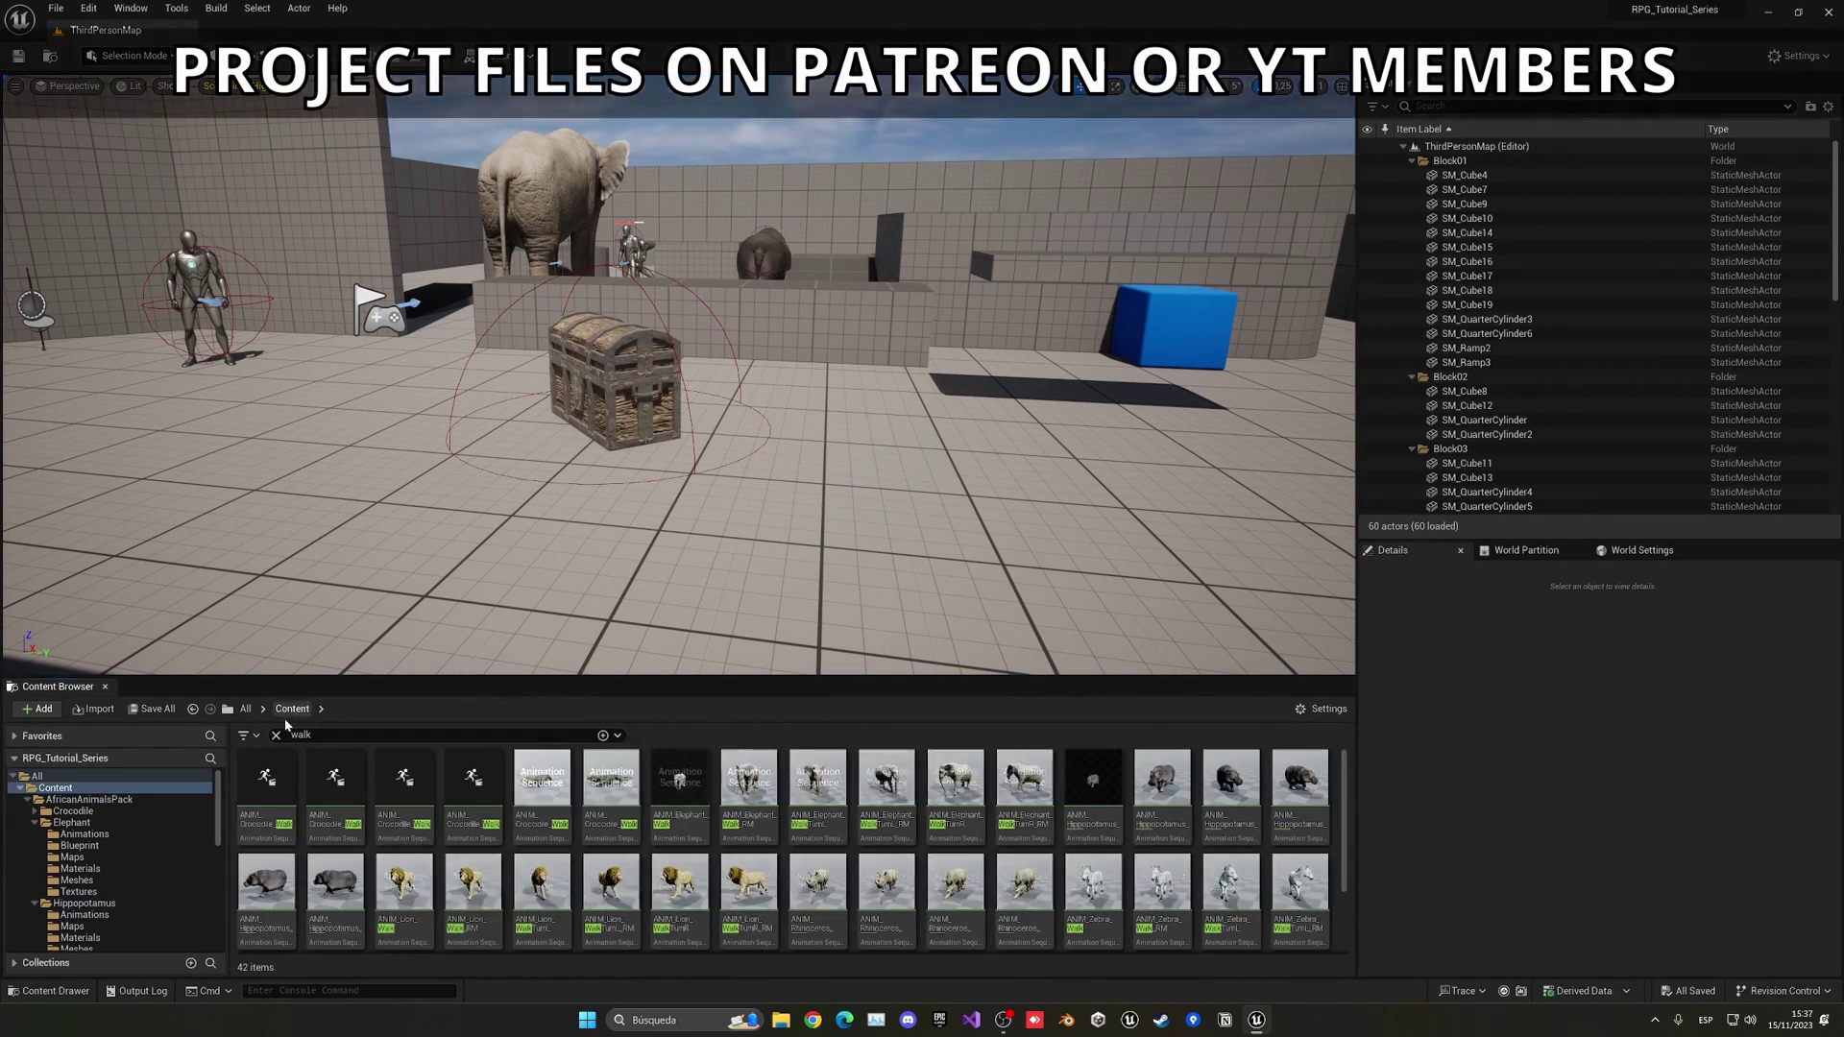
pyautogui.doubleClick(544, 780)
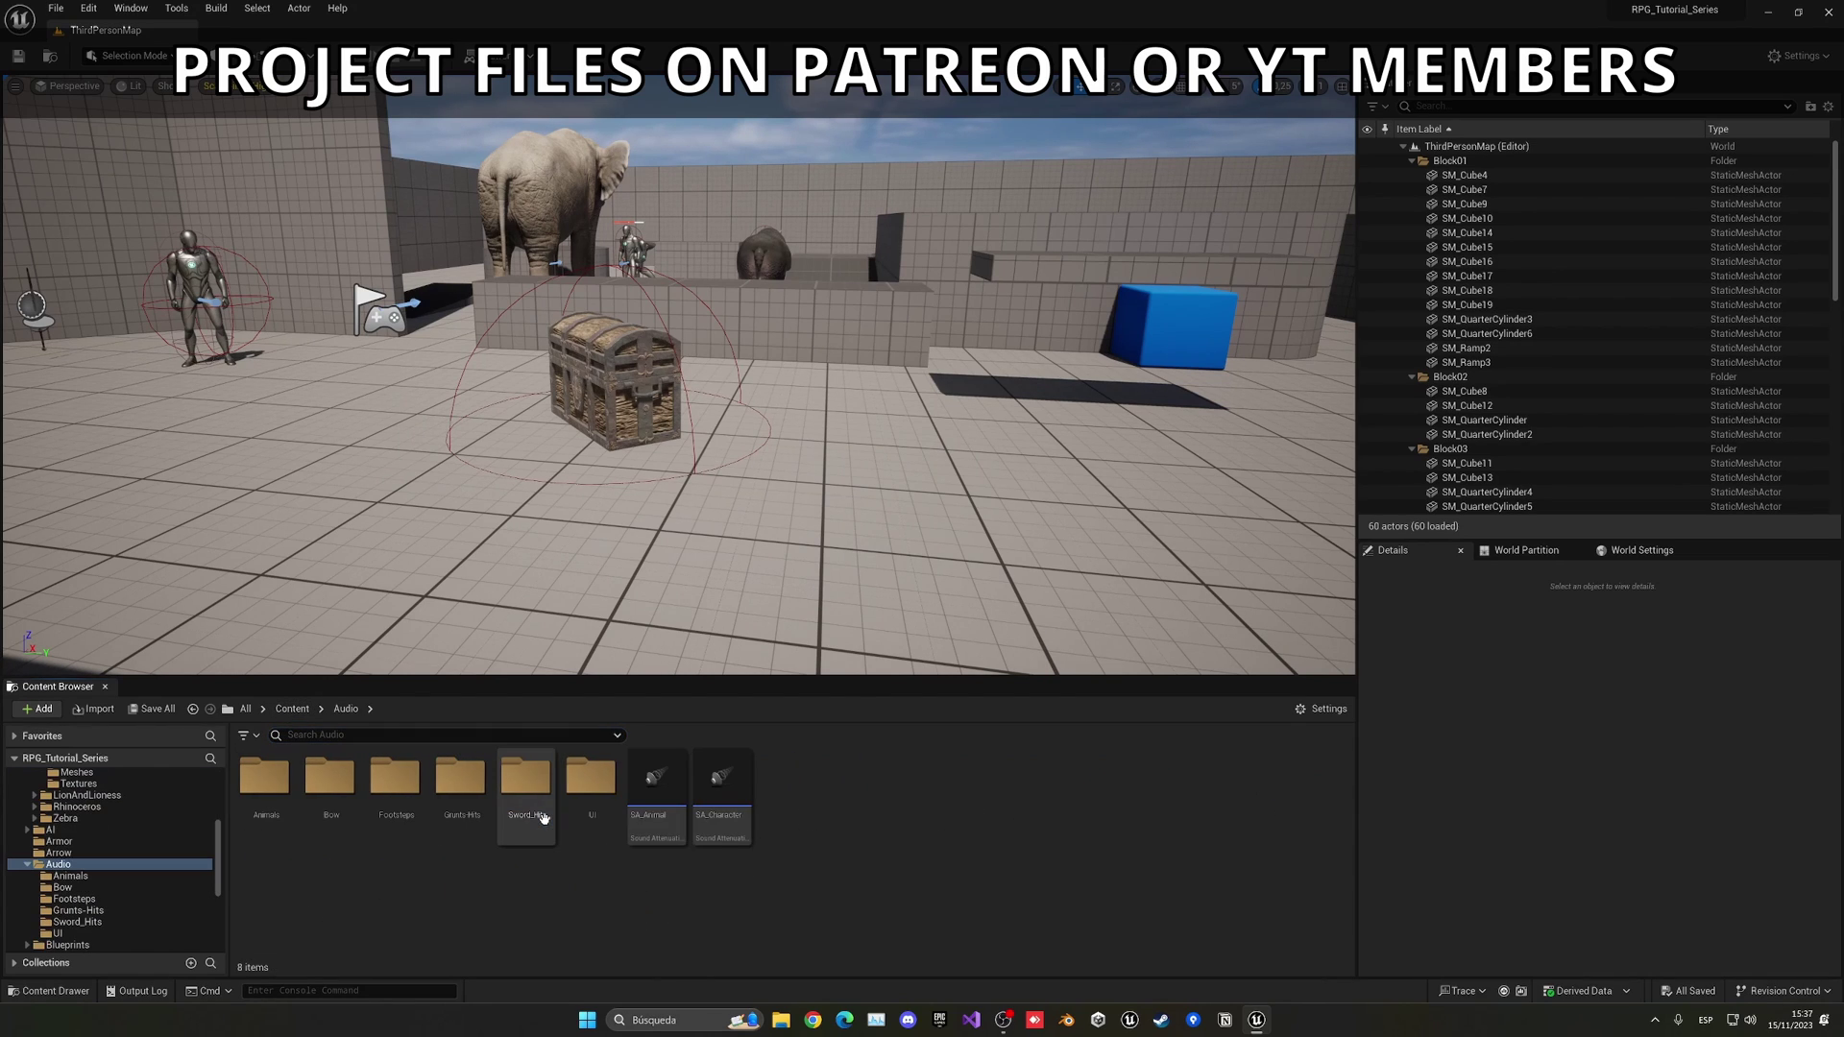
pyautogui.click(672, 816)
pyautogui.doubleClick(679, 823)
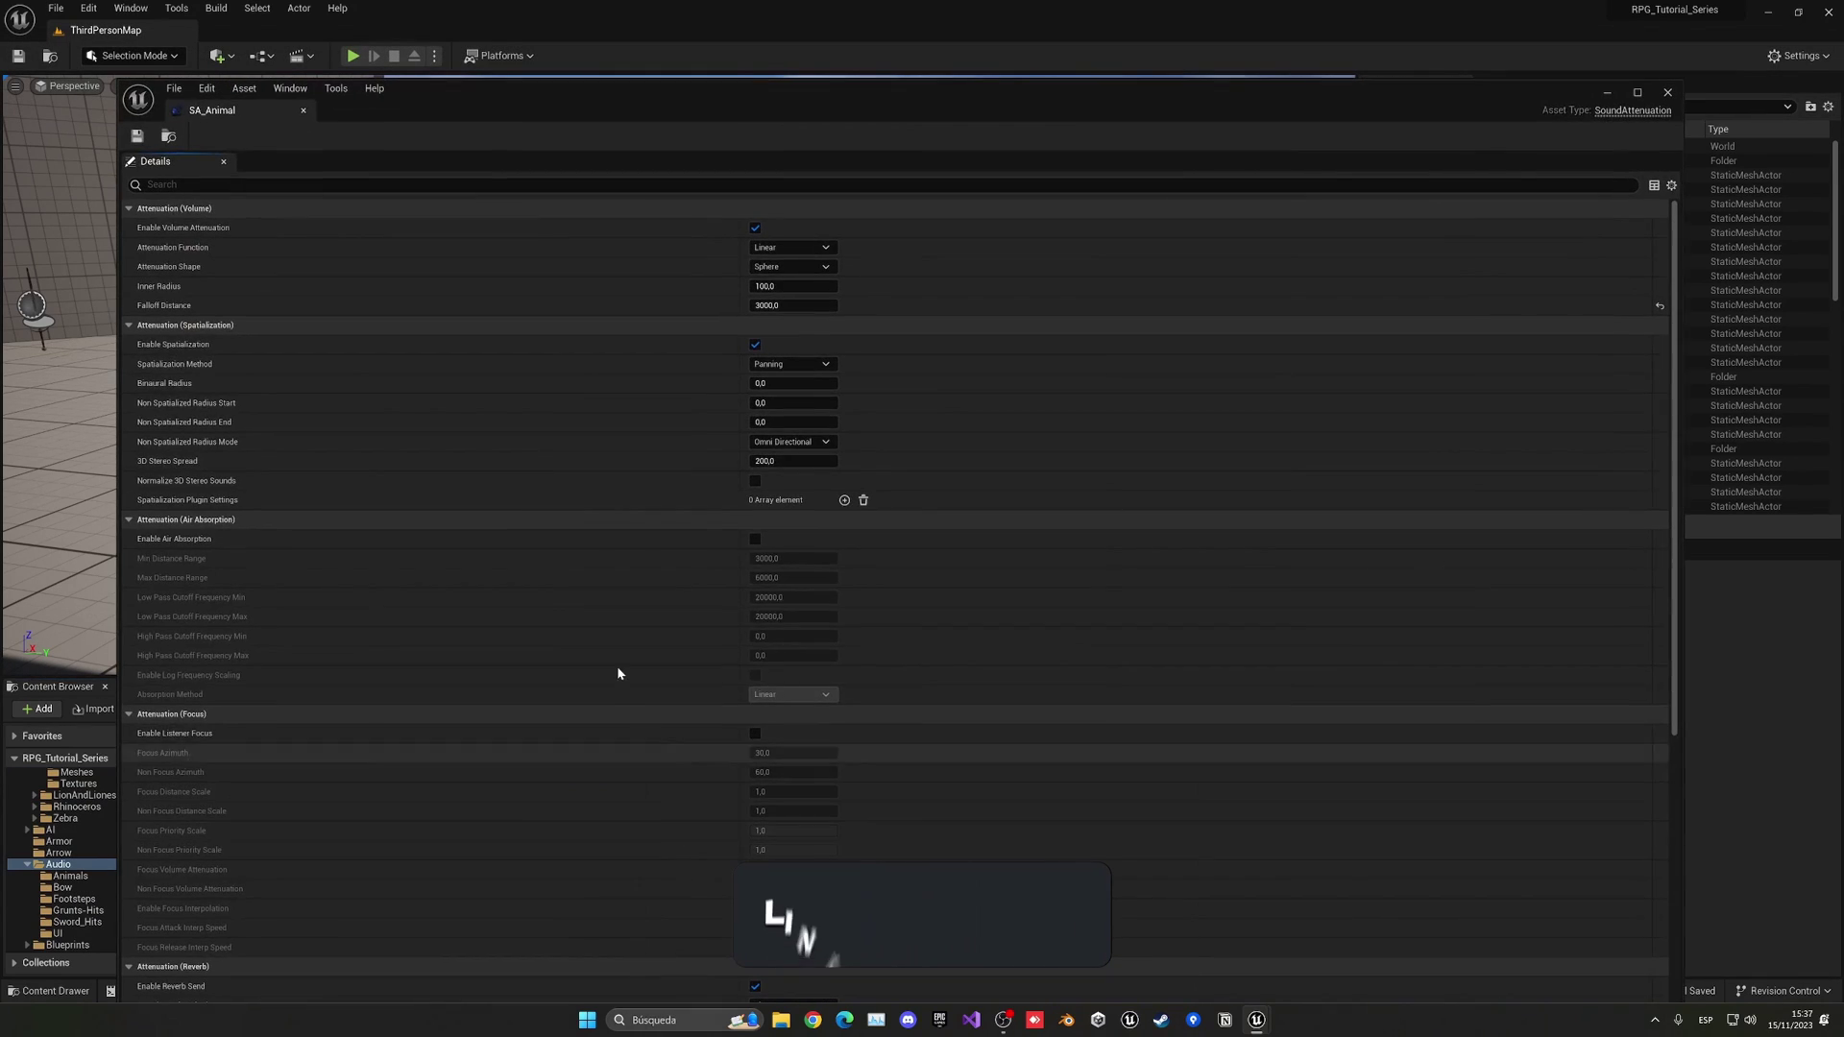
# Step: Reduce the Falloff Distance of SA_Animal, save and close the asset, and return to the Content folder
pyautogui.click(789, 300)
pyautogui.write('2')
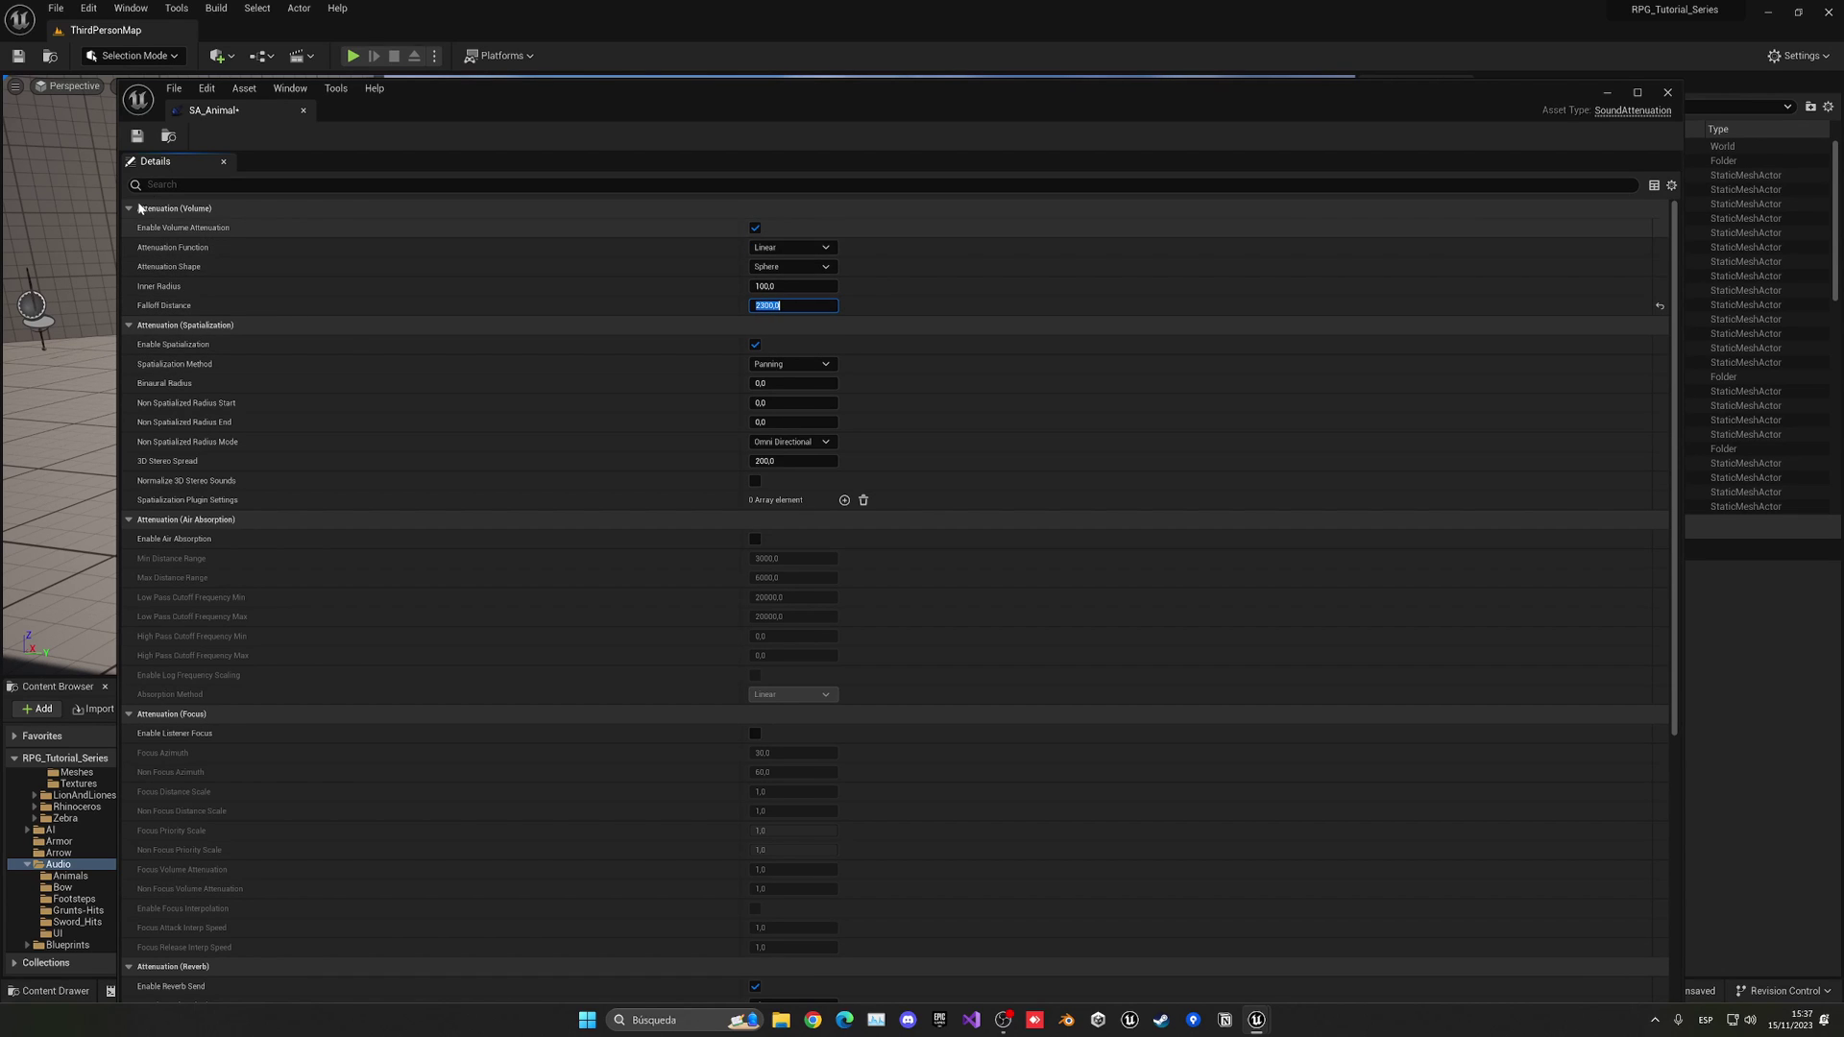
pyautogui.click(138, 136)
pyautogui.middleClick(189, 110)
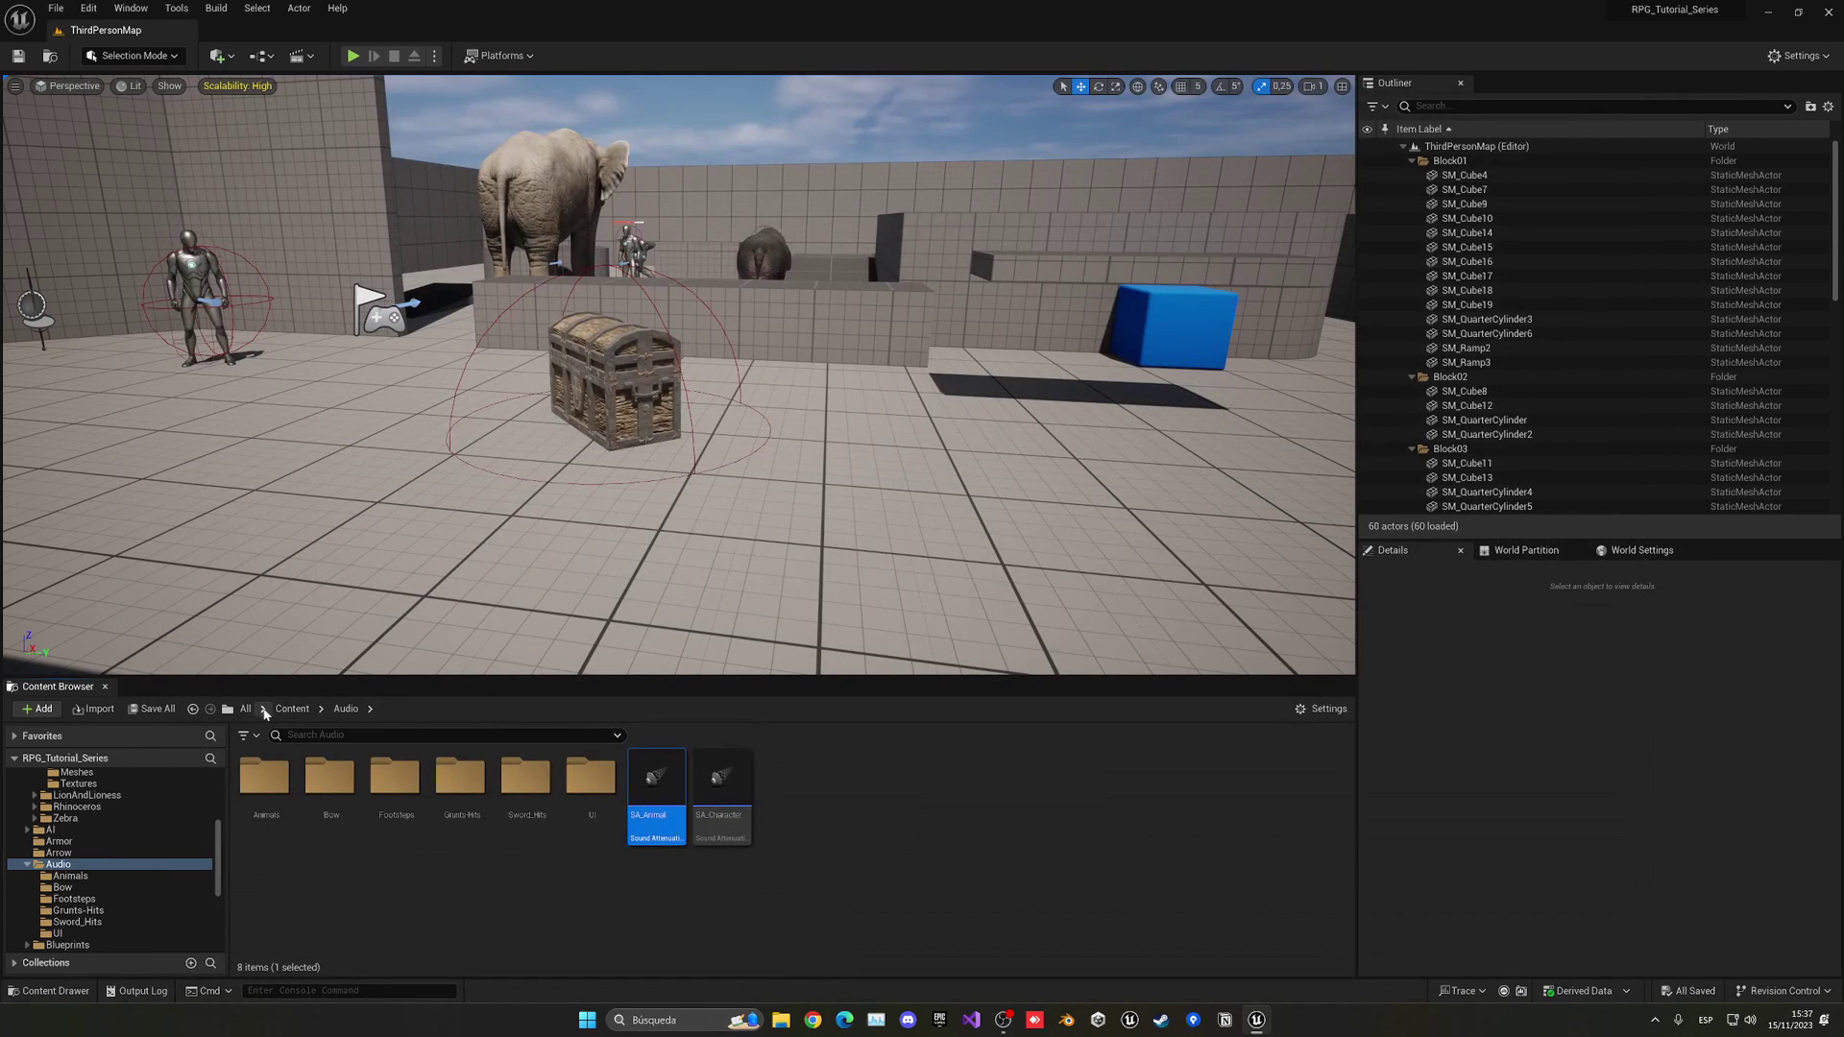
pyautogui.click(290, 708)
pyautogui.moveTo(739, 432); pyautogui.dragTo(672, 375, button='right')
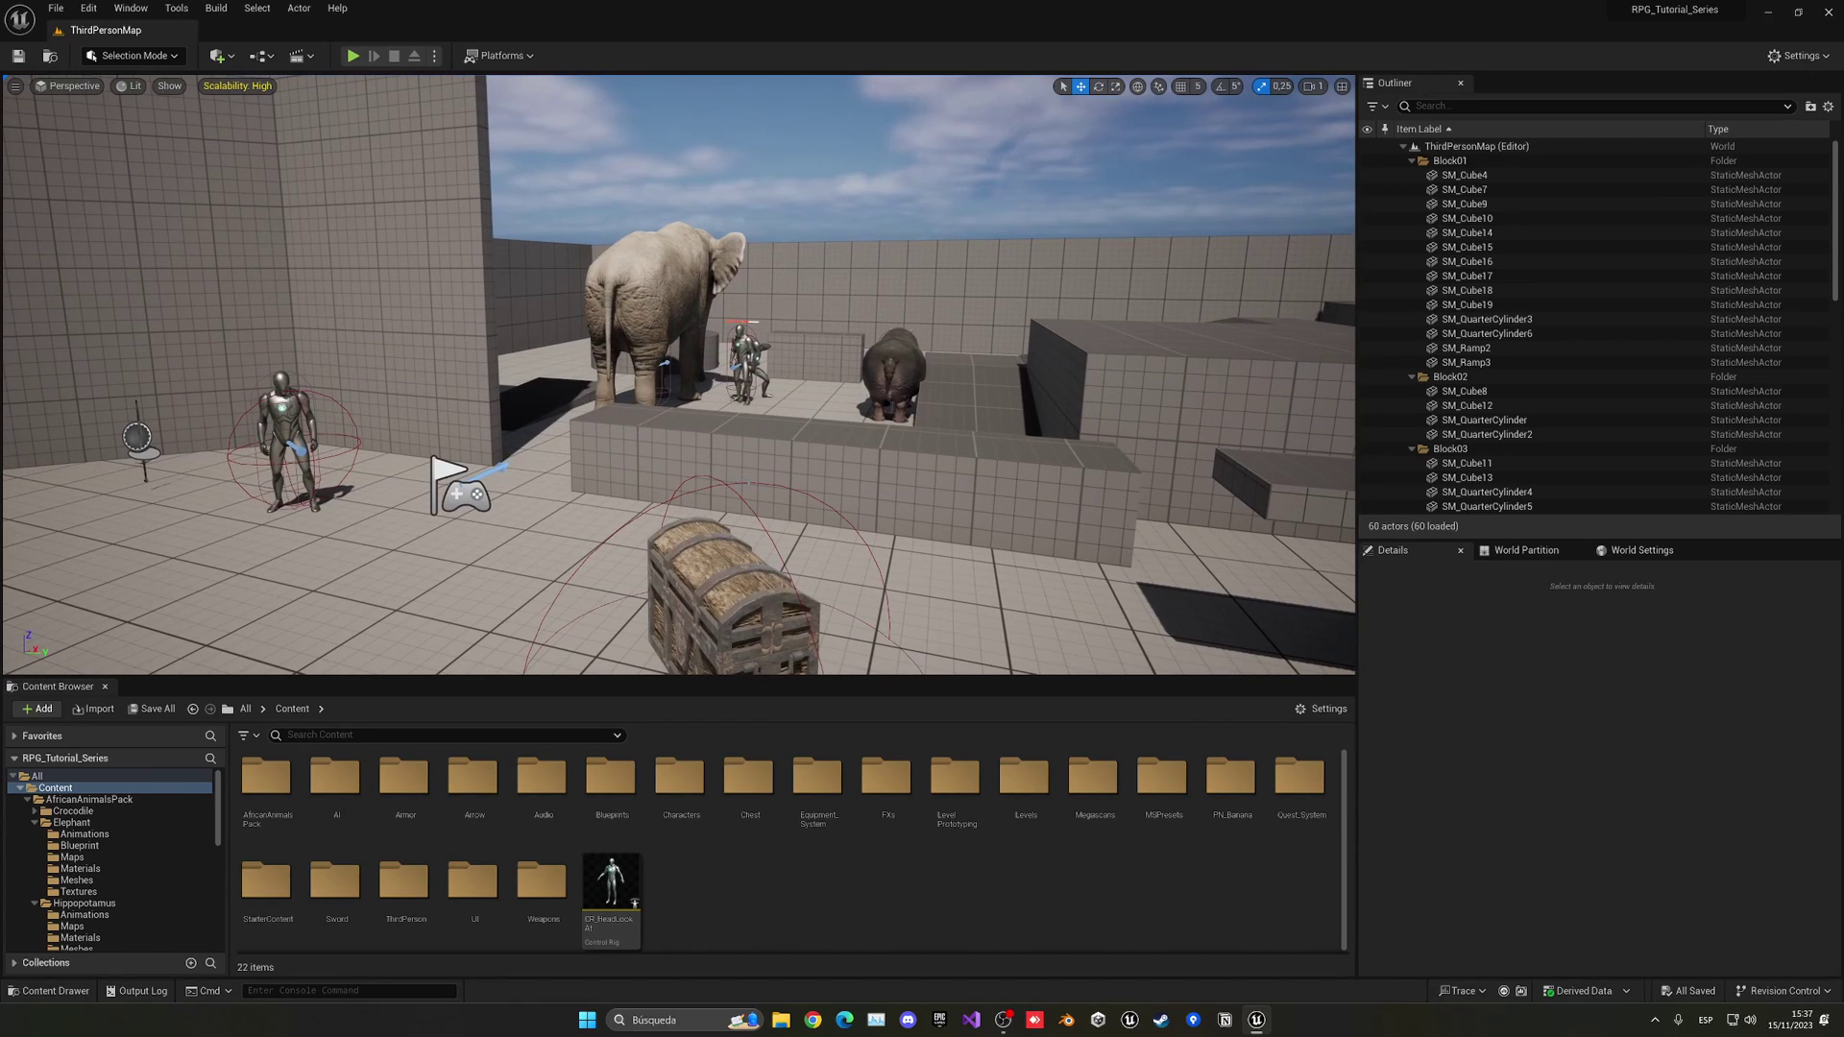